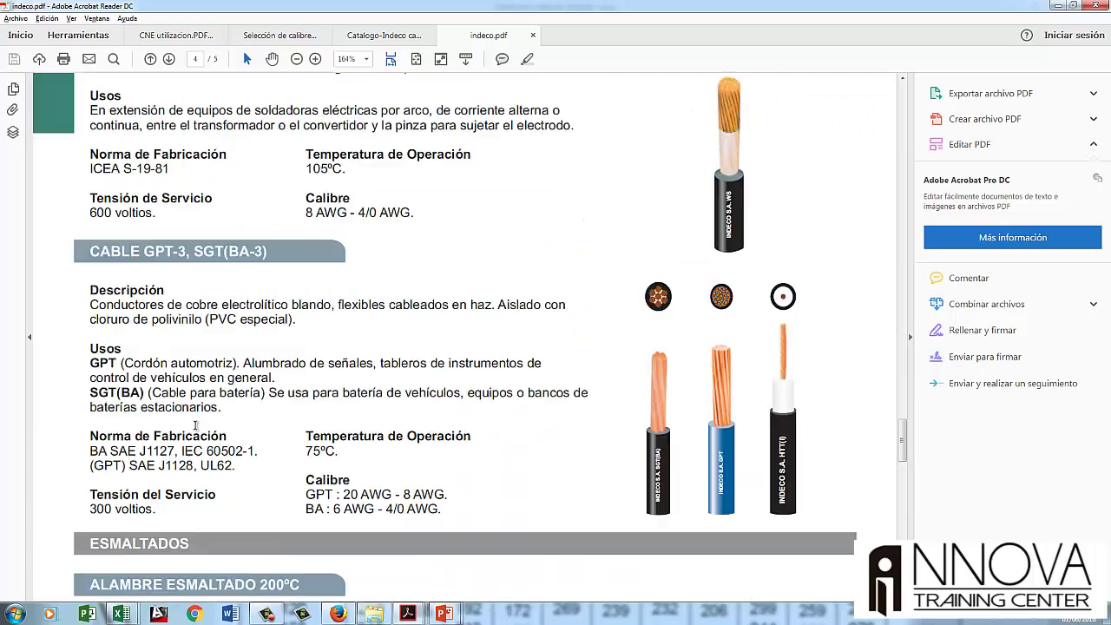
- Browse the indeco.pdf catalogue back to its cover and examine the bare conductor types on the first page
scroll(195, 425, up, 10)
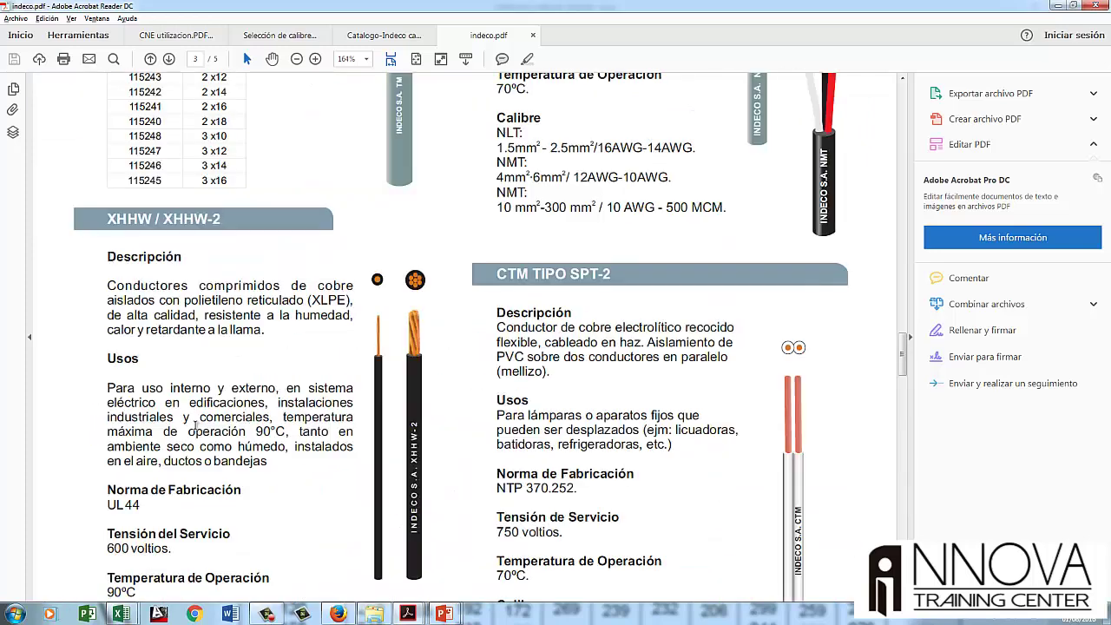
scroll(194, 425, up, 5)
scroll(195, 425, up, 10)
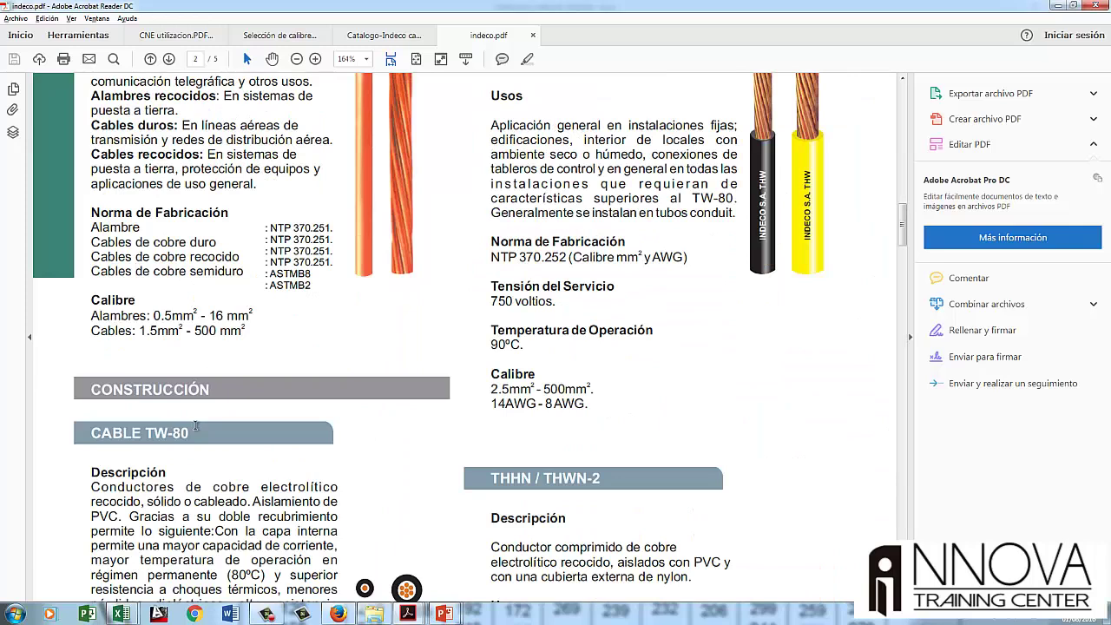
scroll(194, 425, up, 5)
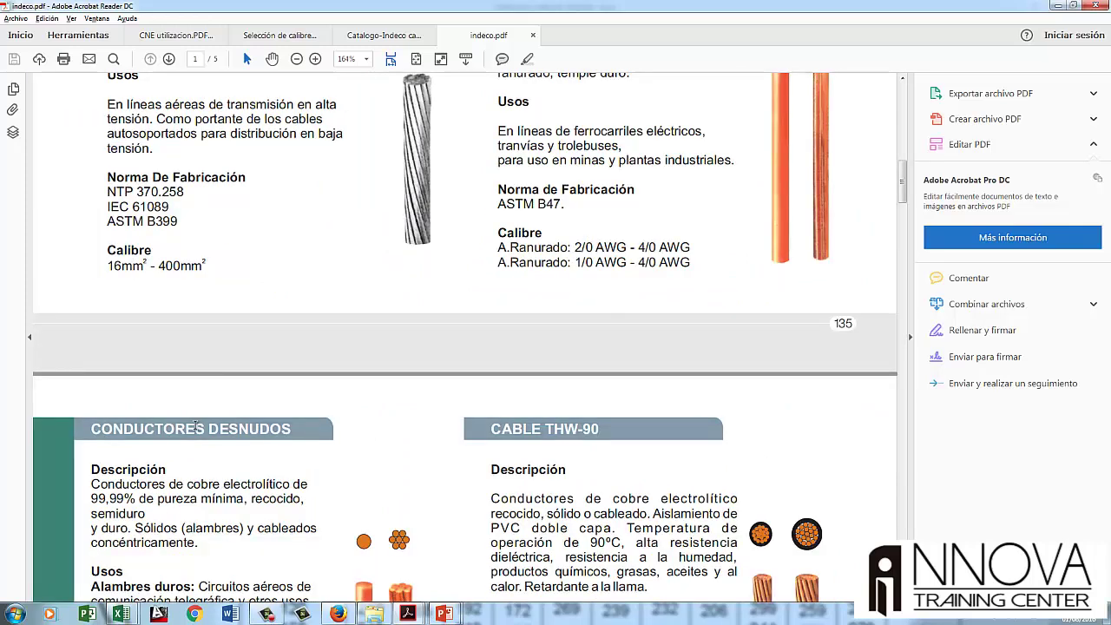
scroll(194, 425, up, 10)
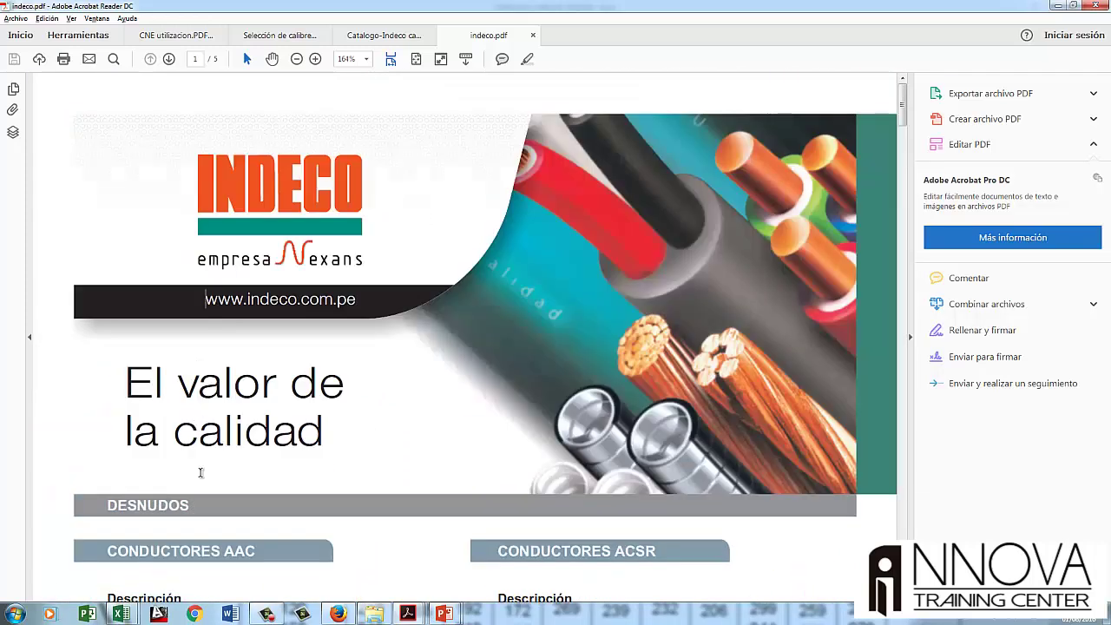
scroll(434, 402, down, 3)
scroll(507, 473, down, 2)
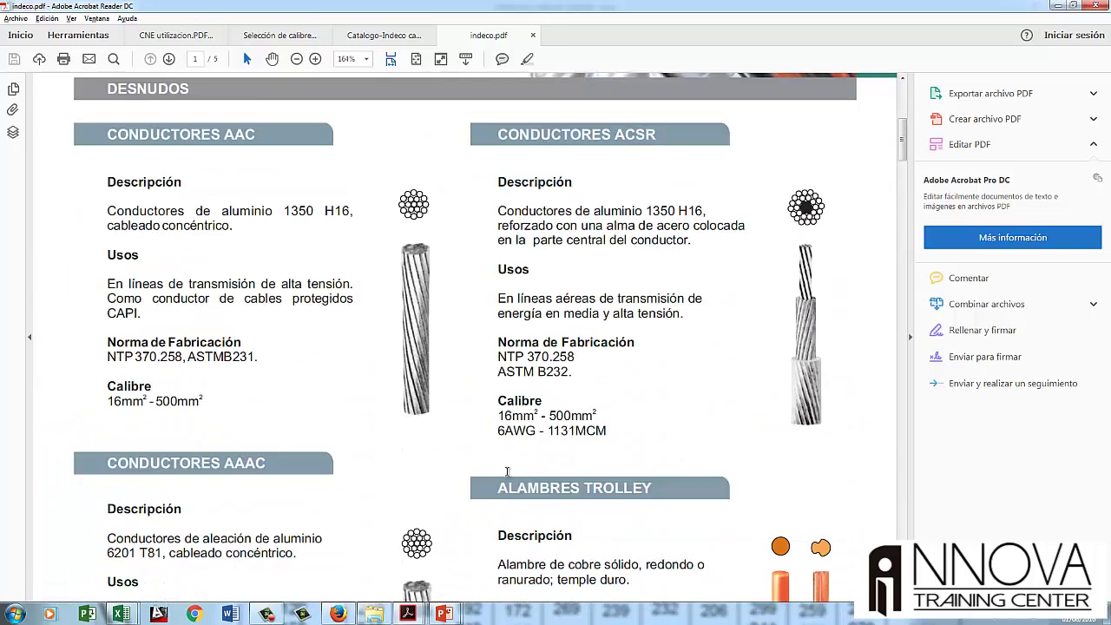
scroll(464, 515, down, 1)
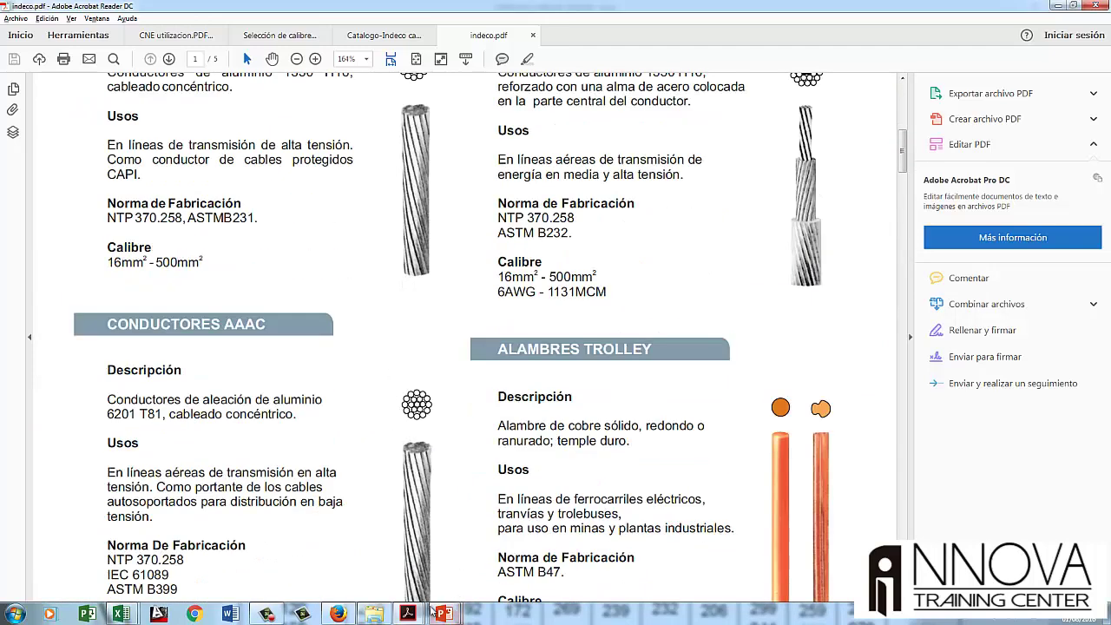
- Switch to the Catalogo-Indeco capacidad de corriente PDF and examine the bare copper conductor description and its technical data table
mouse_move(414, 613)
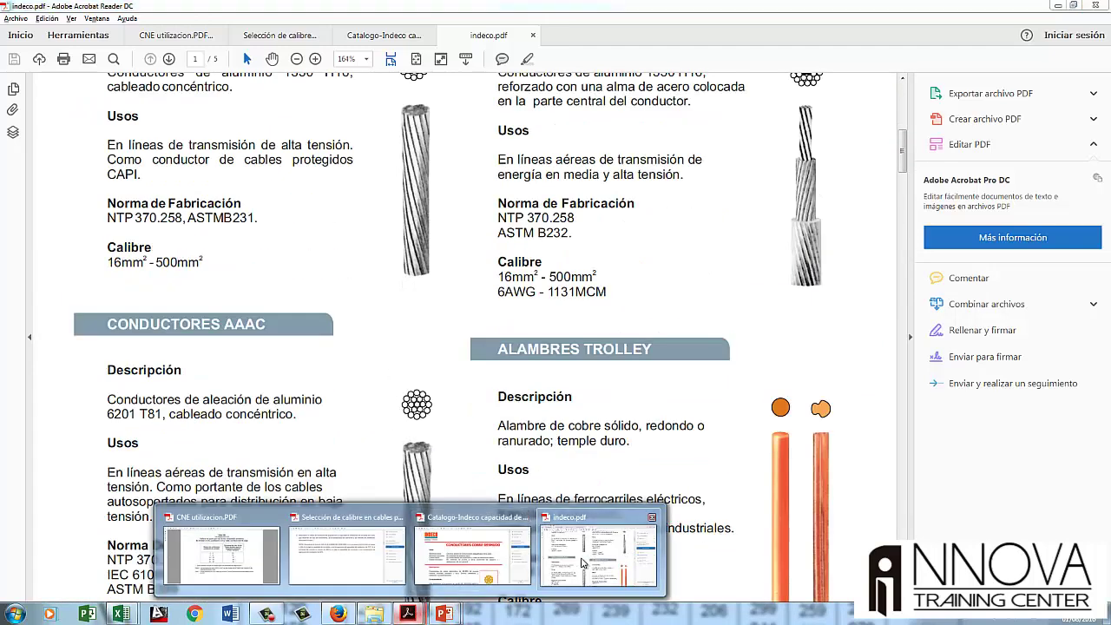
click(599, 554)
click(424, 613)
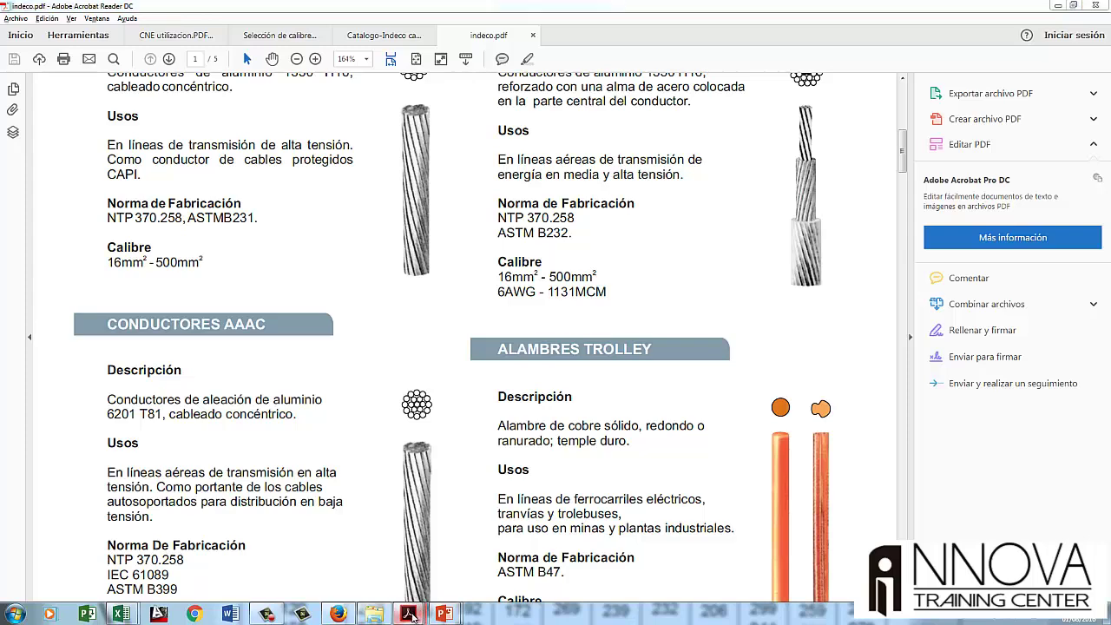
click(478, 562)
scroll(491, 404, down, 3)
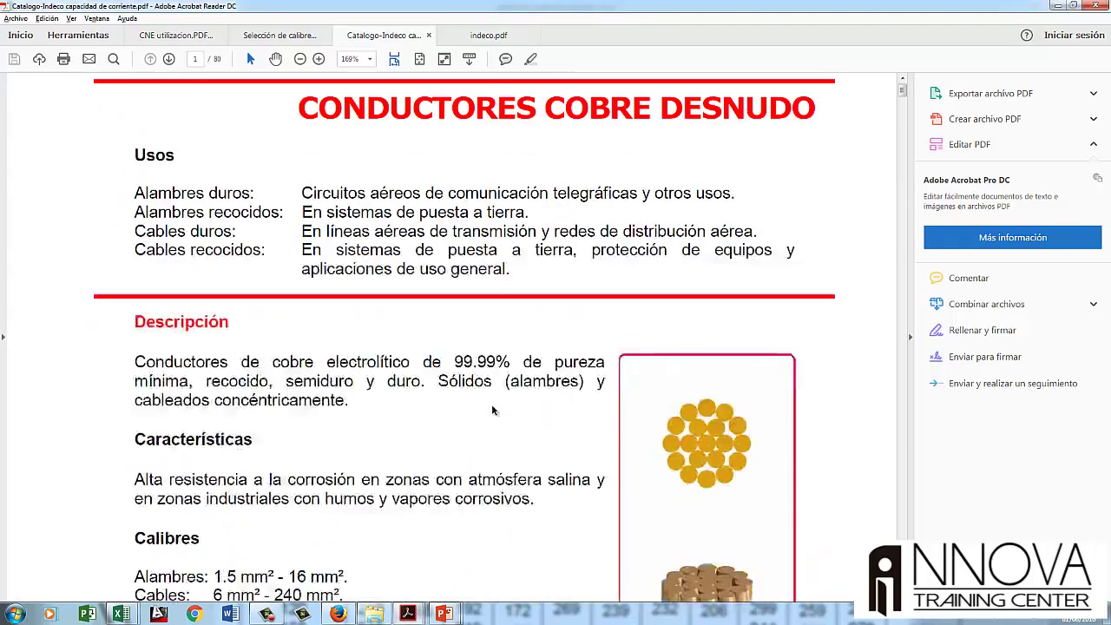
scroll(506, 419, up, 3)
scroll(507, 419, down, 10)
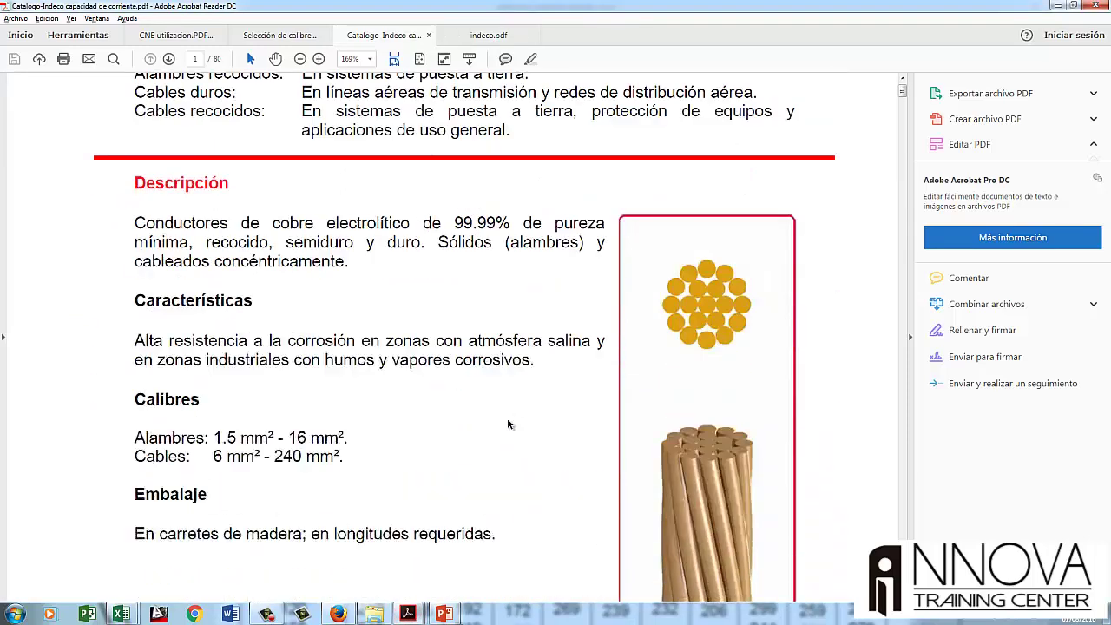
scroll(484, 434, down, 20)
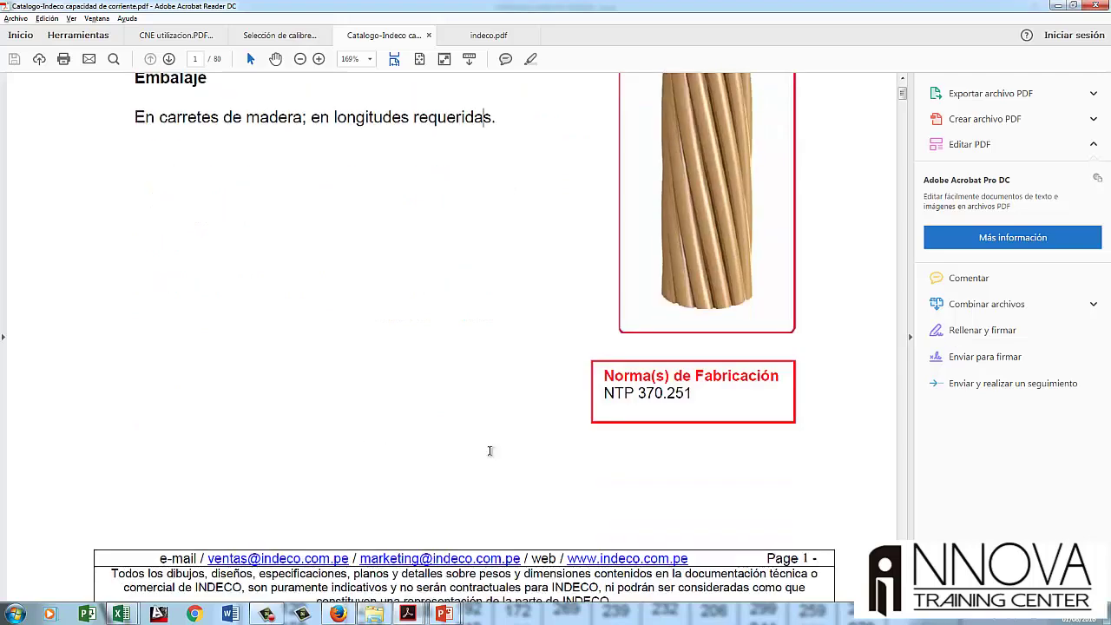
scroll(491, 461, down, 8)
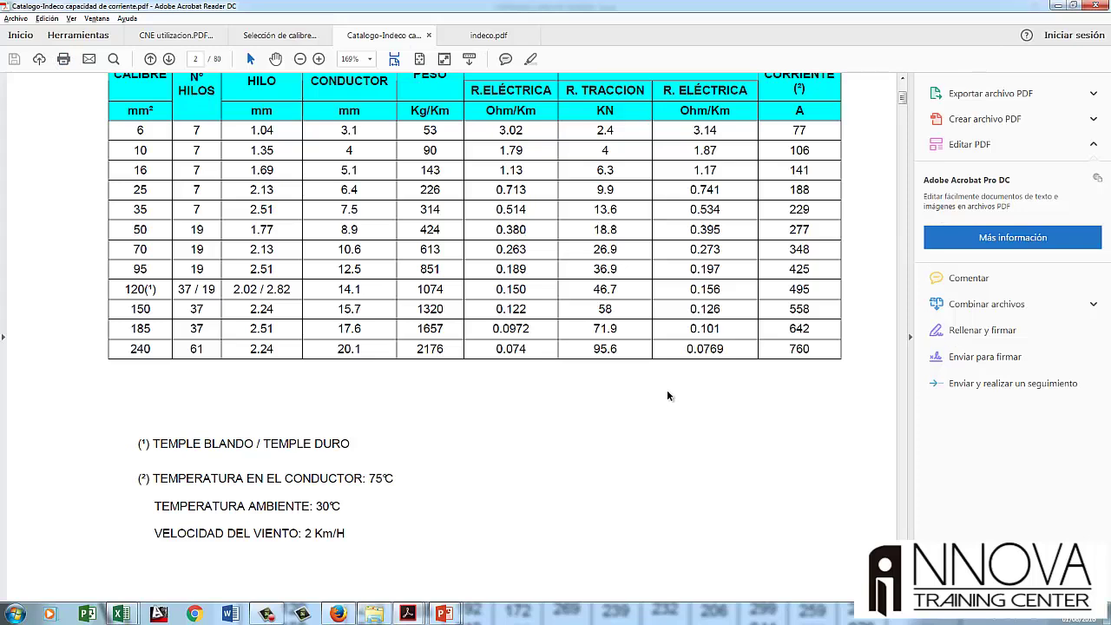
- Search the catalogue for "NH" and go to the technical data table of the NHX-90 cable
key(ctrl+f)
text(NH)
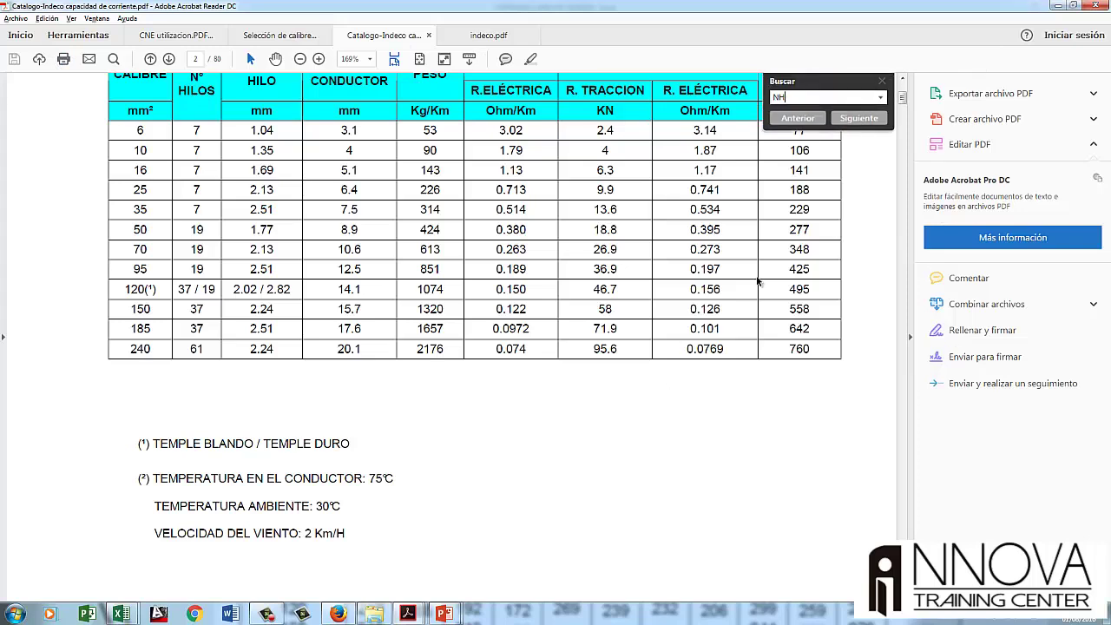
key(Return)
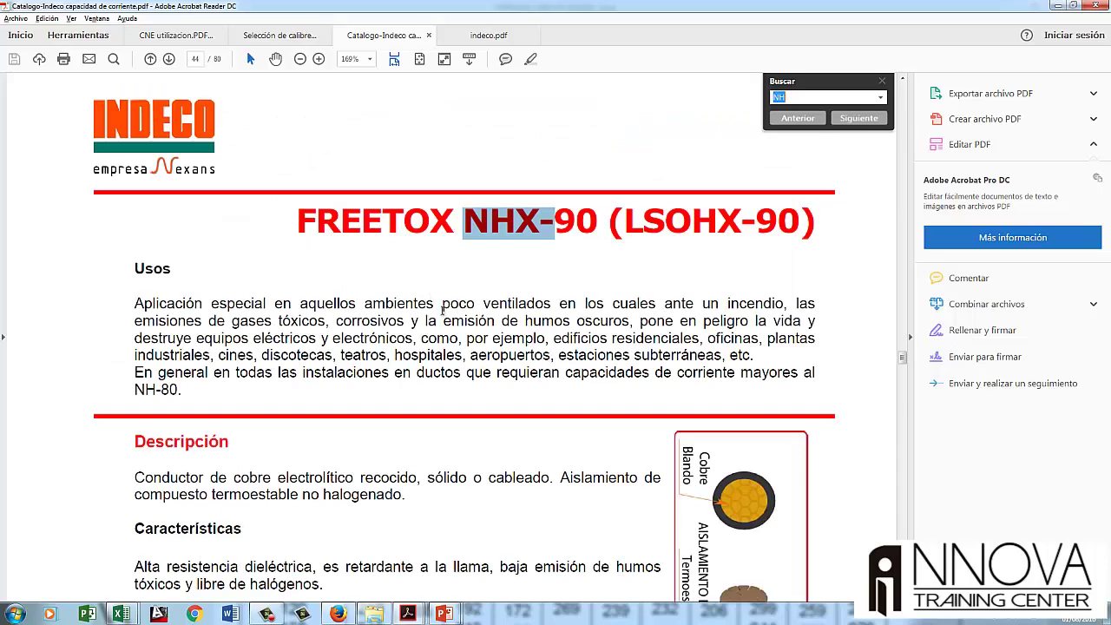
scroll(452, 319, down, 10)
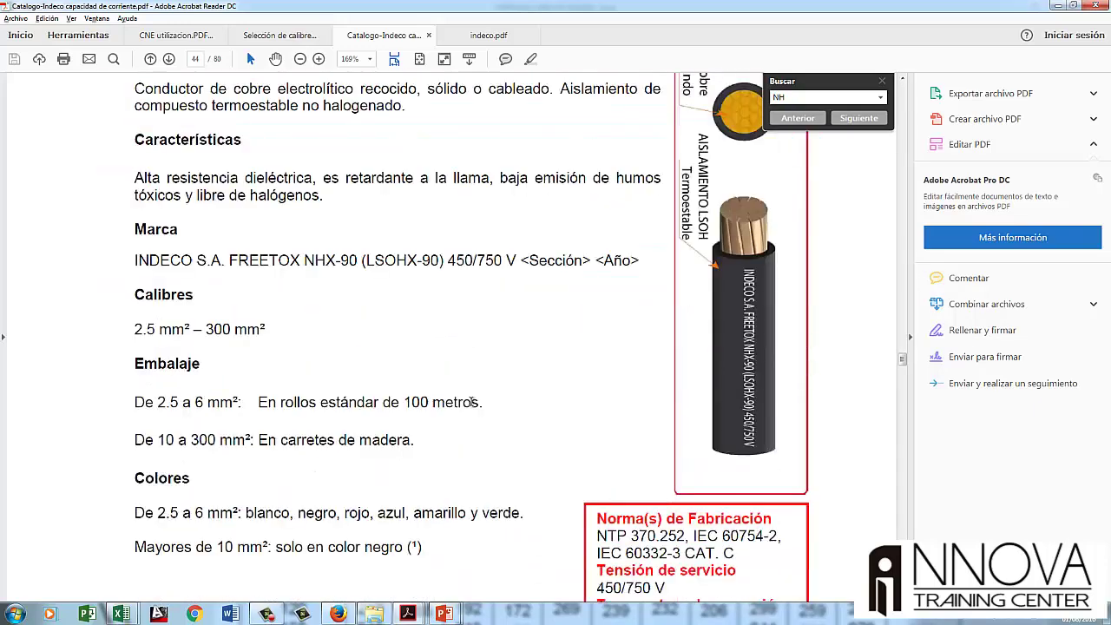
scroll(472, 407, down, 10)
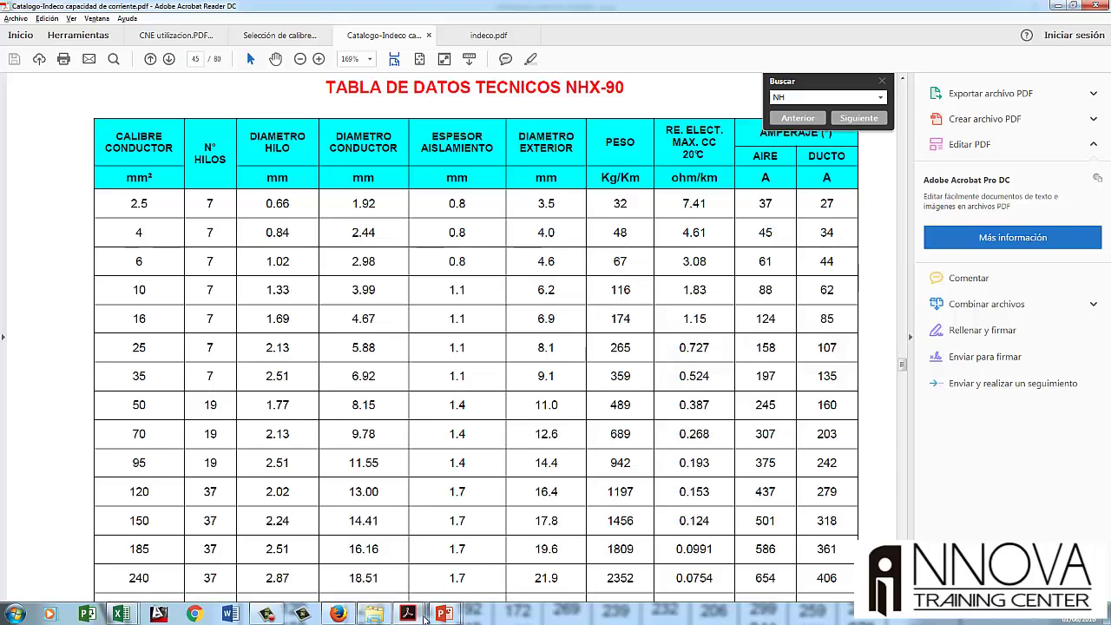
- Switch to the PowerPoint slide show to check Tabla 2 of insulated conductor current capacities, and return to the PDF catalogue
mouse_move(440, 617)
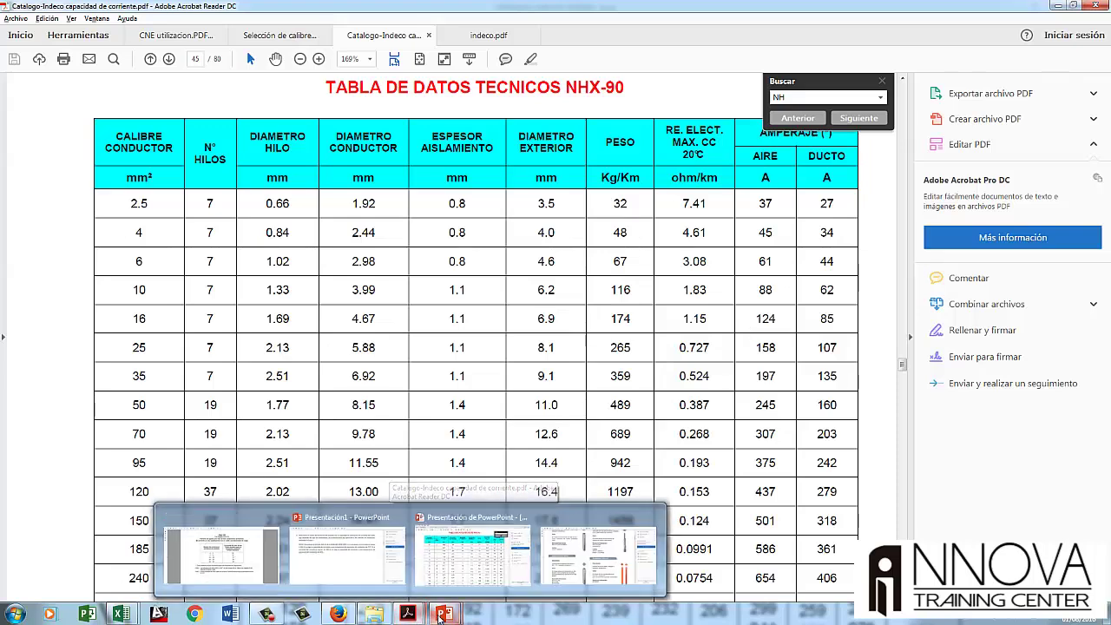
click(499, 564)
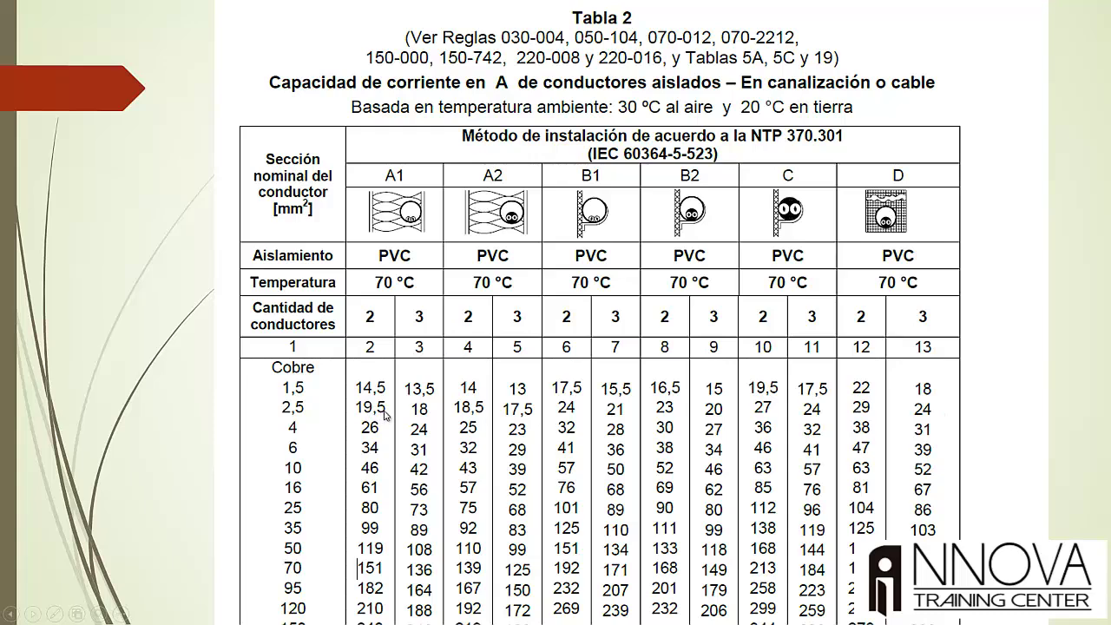
key(alt+Tab)
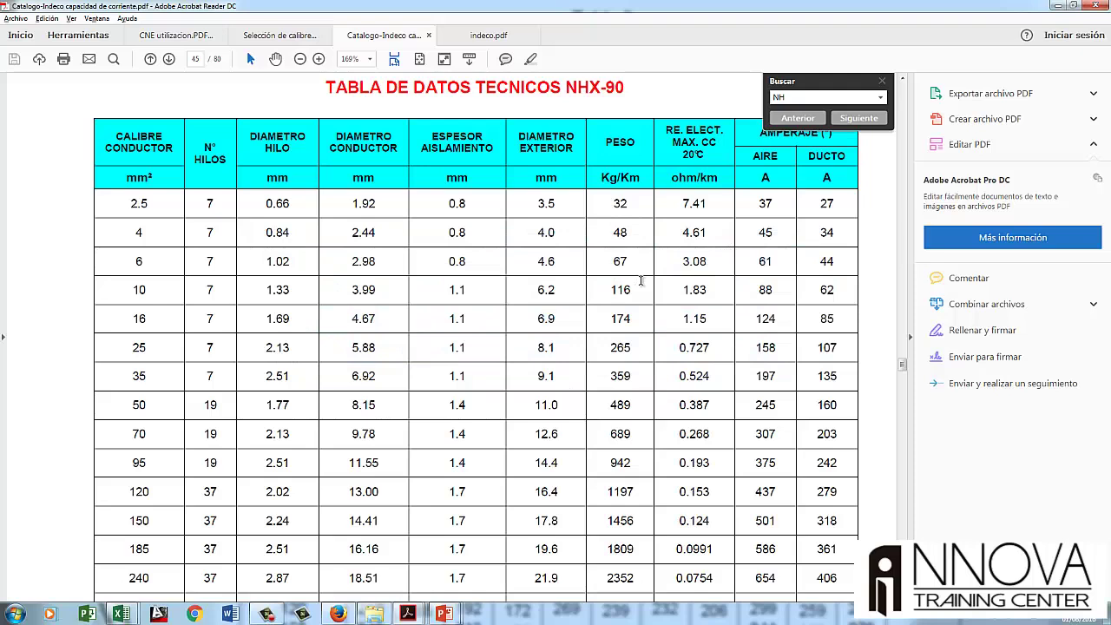
- Highlight the air and duct ampacities of the 2.5 mm² conductor in the NHX-90 table, leaving only the duct value selected
scroll(641, 280, up, 1)
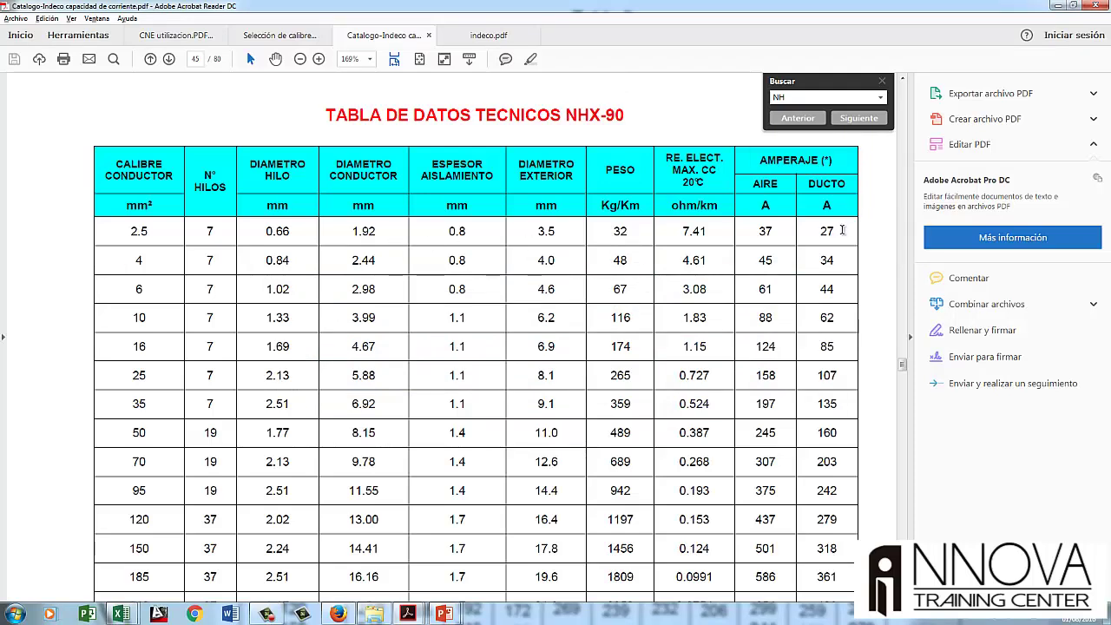
drag(841, 230, 769, 237)
mouse_move(411, 614)
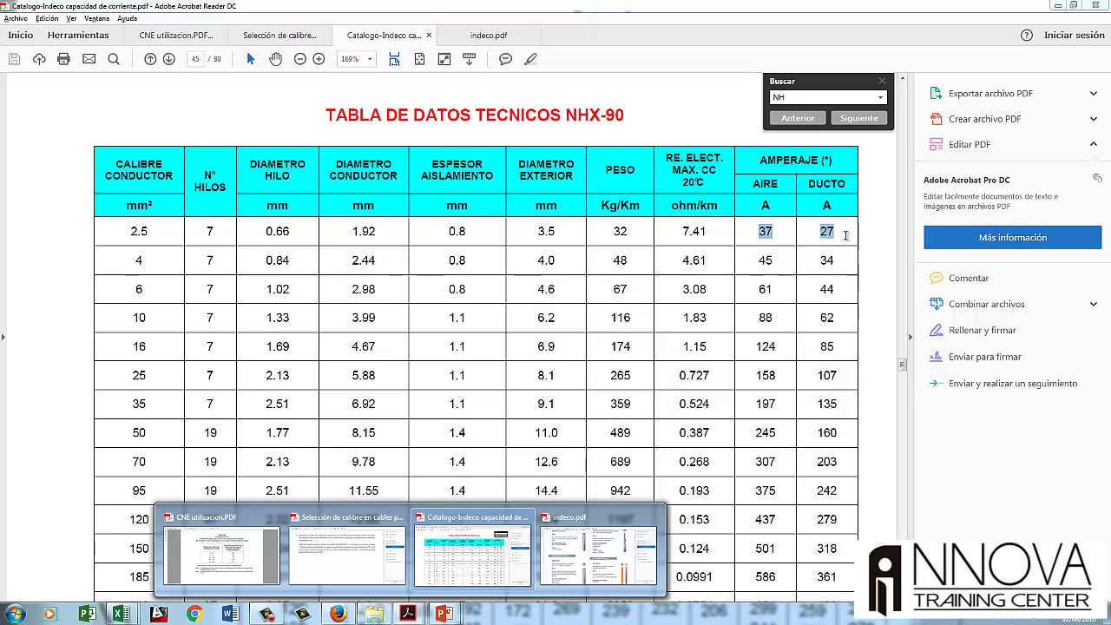
drag(839, 234, 802, 231)
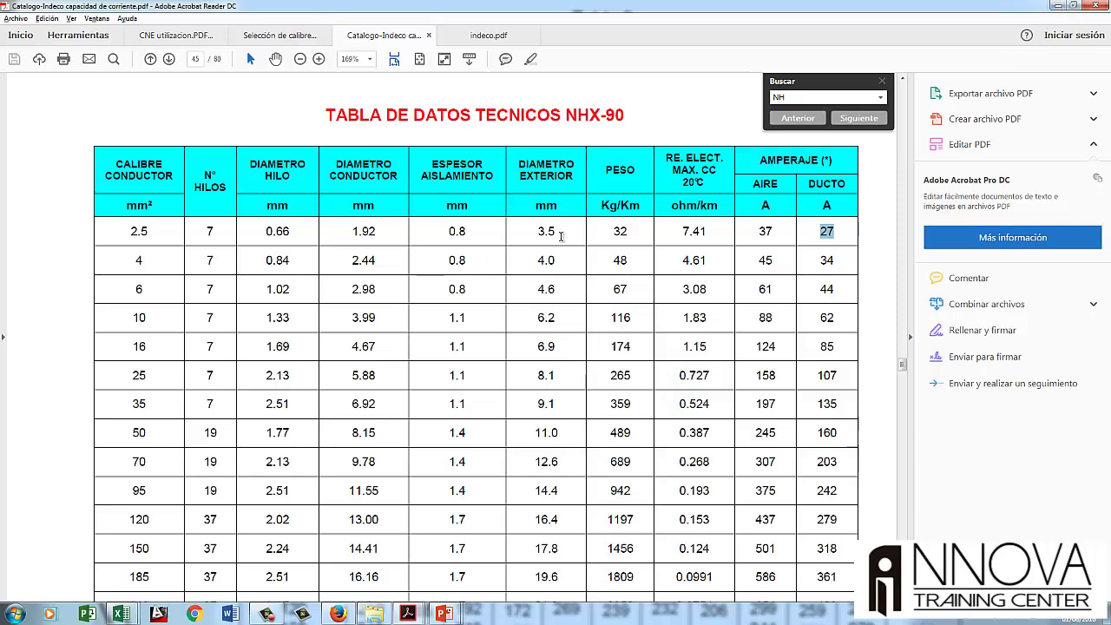
scroll(530, 287, down, 2)
scroll(541, 313, up, 2)
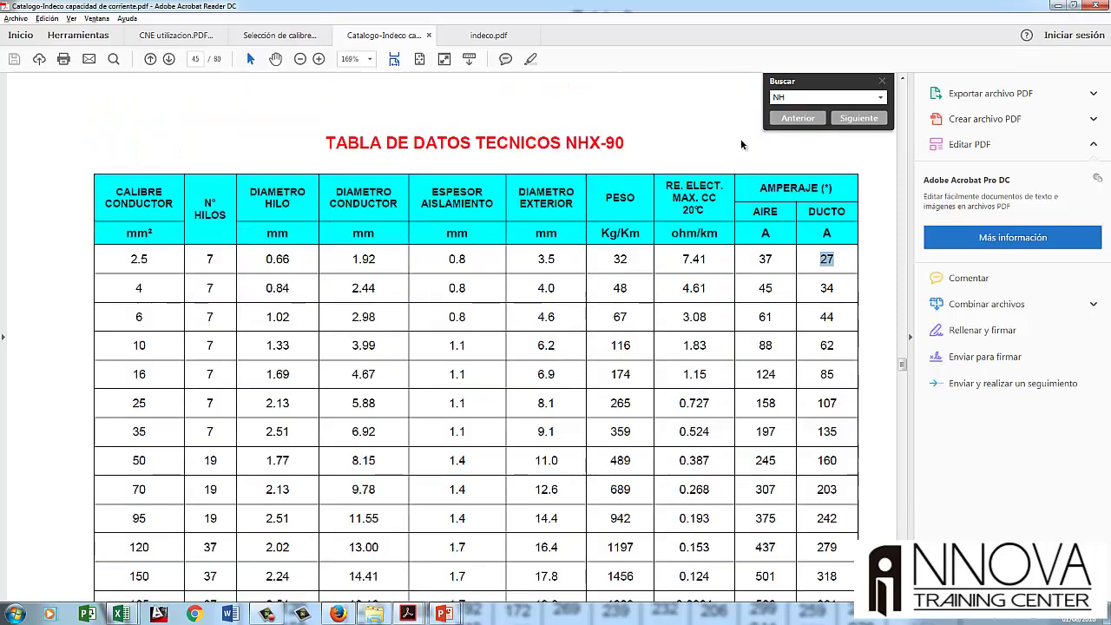
- Search the catalogue backwards for "TW" and look over the matching THW-90 cable page
drag(789, 97, 761, 97)
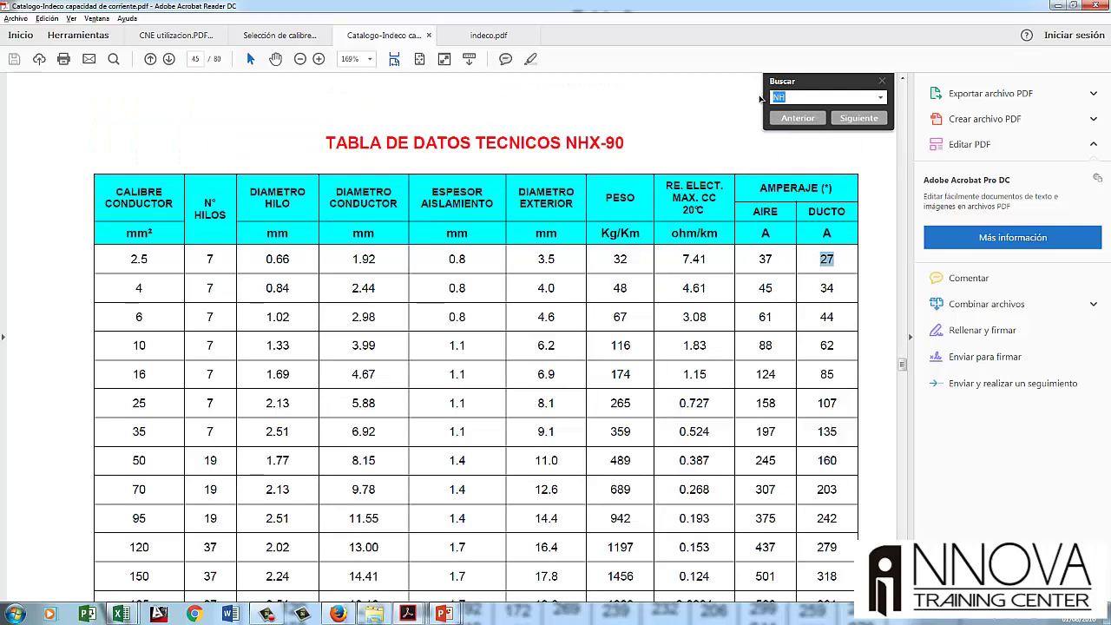
text(1)
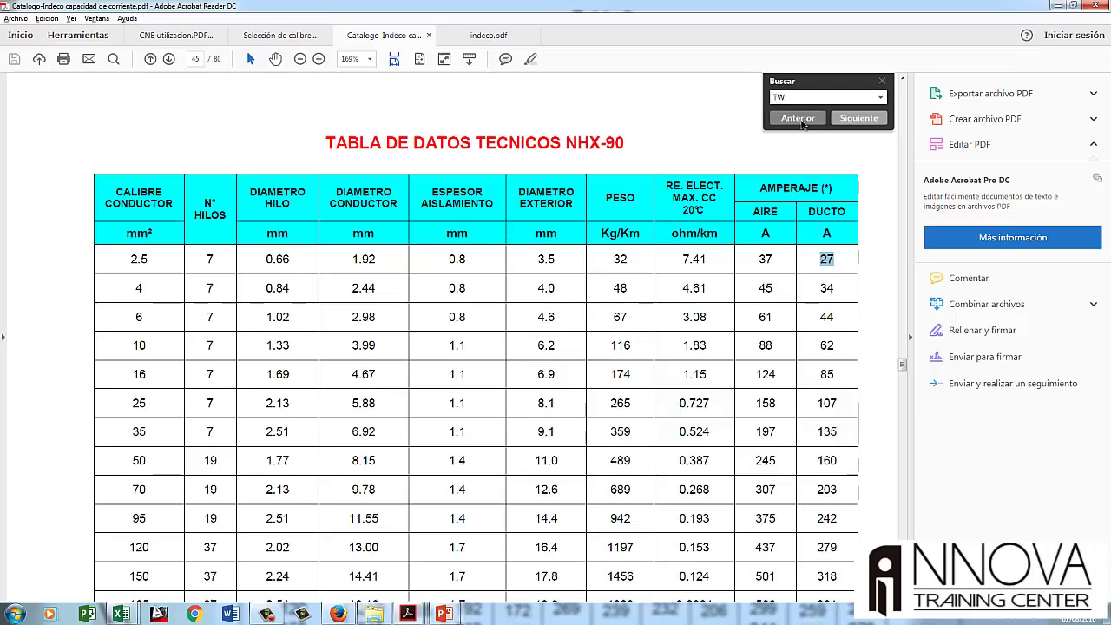
click(799, 121)
scroll(661, 375, down, 10)
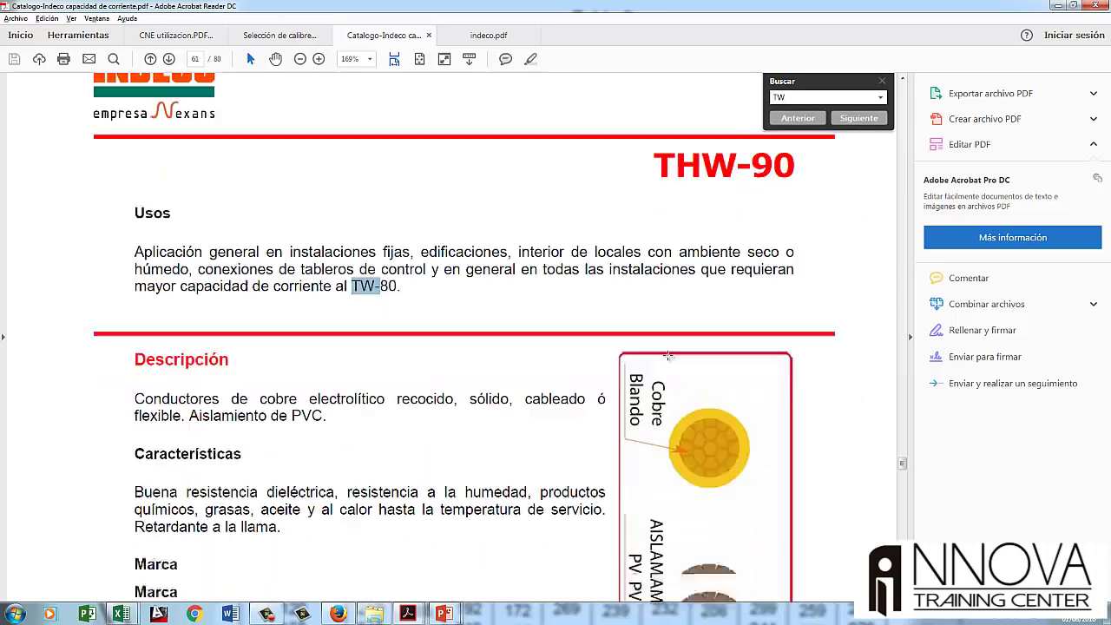
scroll(669, 356, down, 5)
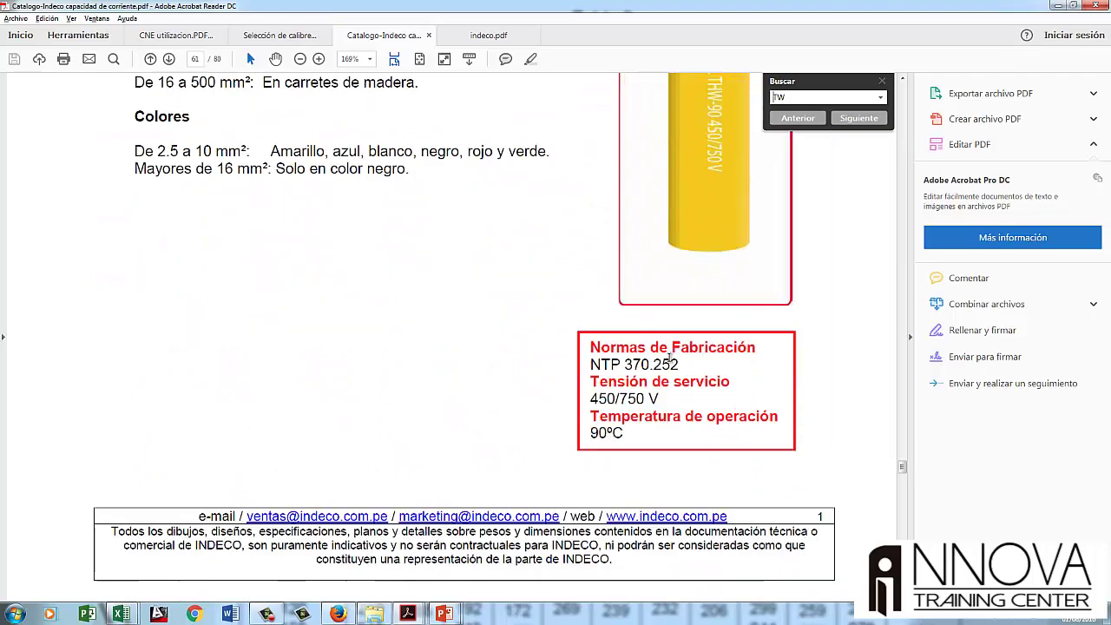
scroll(669, 356, up, 13)
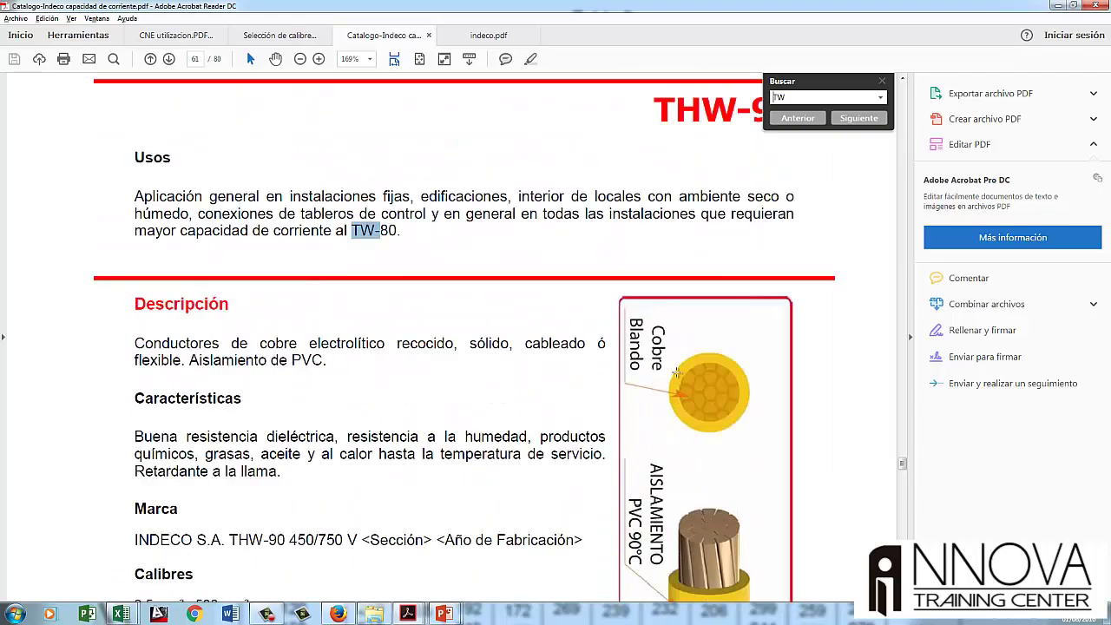
- Go to the THW-90 technical data table and check the duct ampacities of the 2.5 and 4 mm² conductors
scroll(676, 373, down, 17)
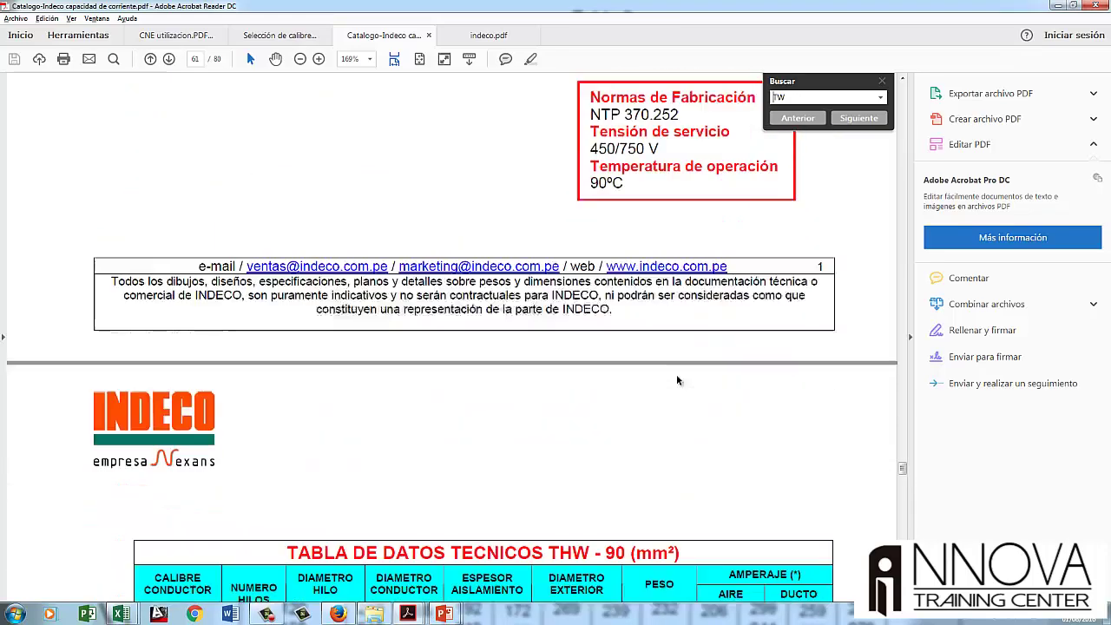
scroll(678, 380, down, 7)
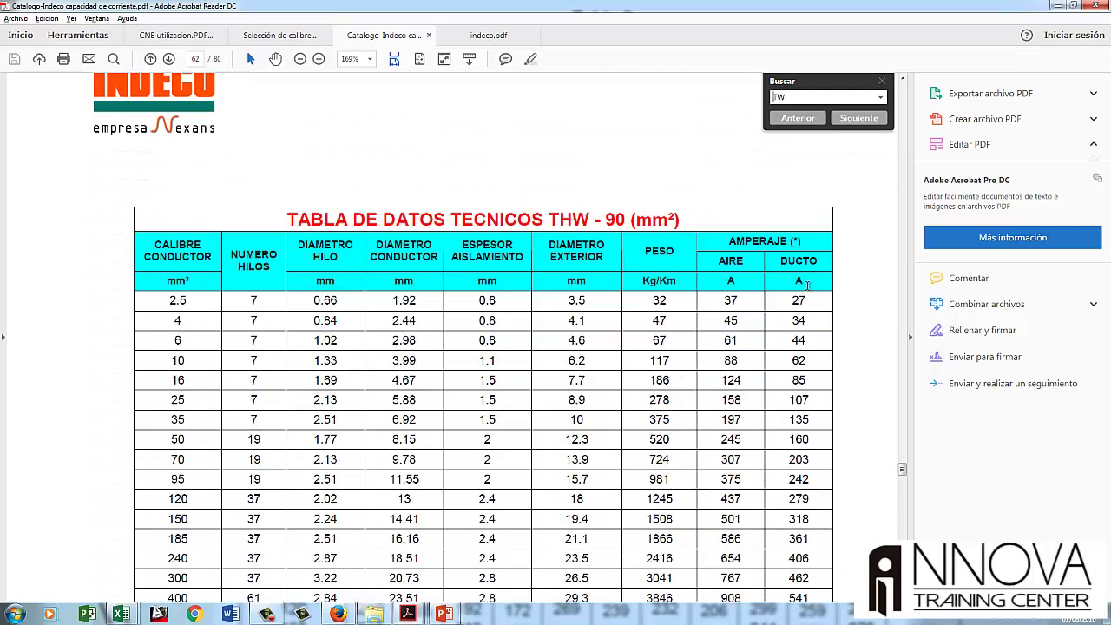
drag(796, 300, 791, 320)
click(809, 321)
- Return to the THW-90 cable page and review its operating temperature, characteristics, description and uses
scroll(484, 340, up, 15)
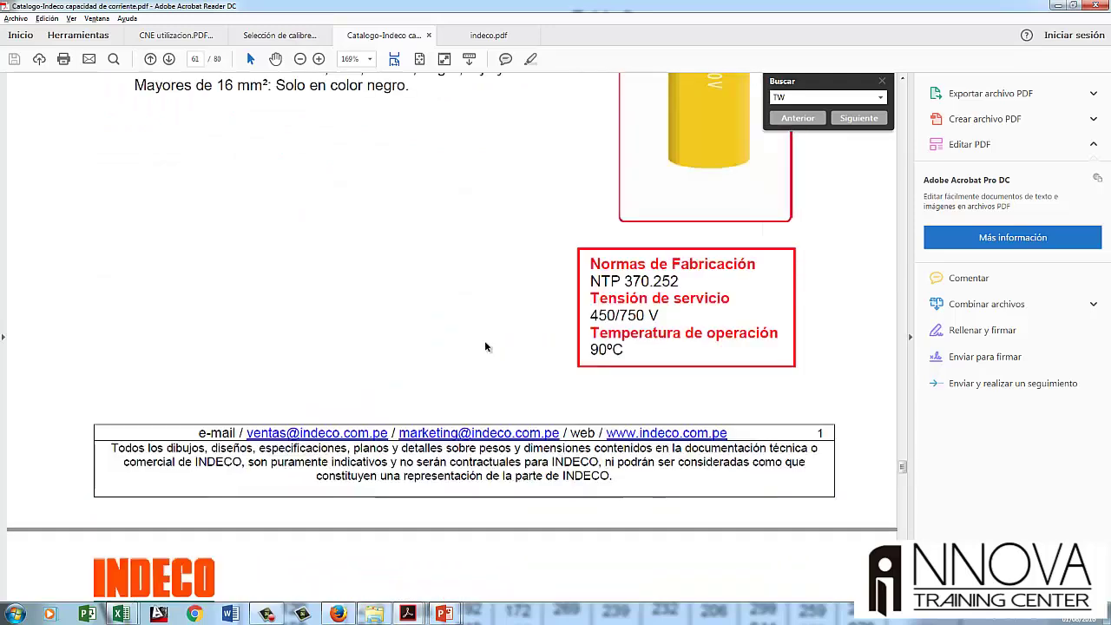
scroll(485, 350, up, 6)
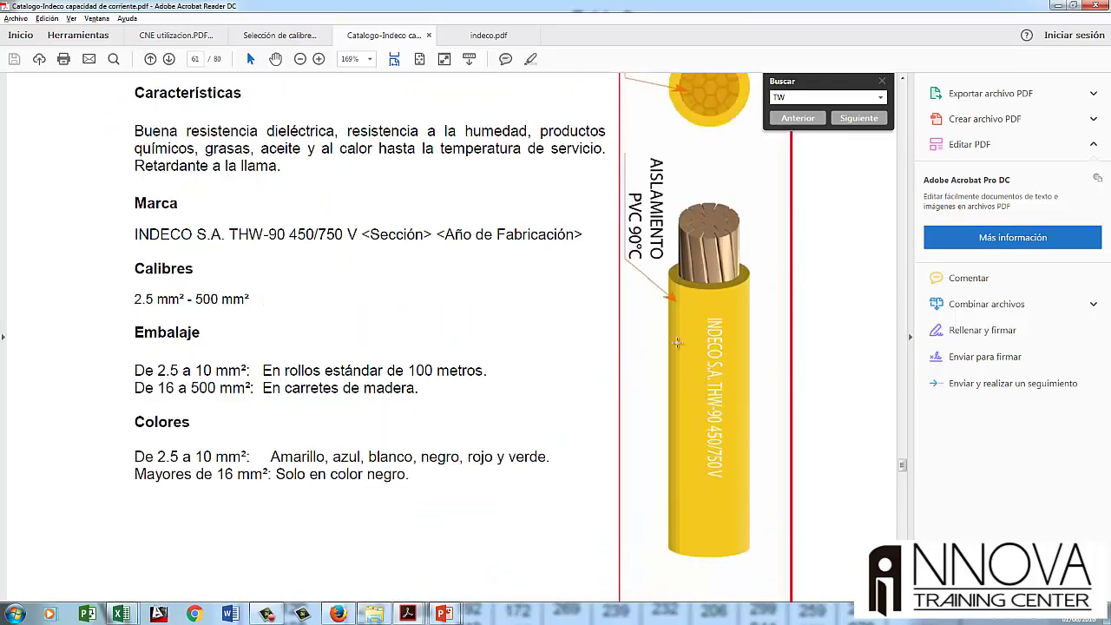
scroll(477, 363, up, 2)
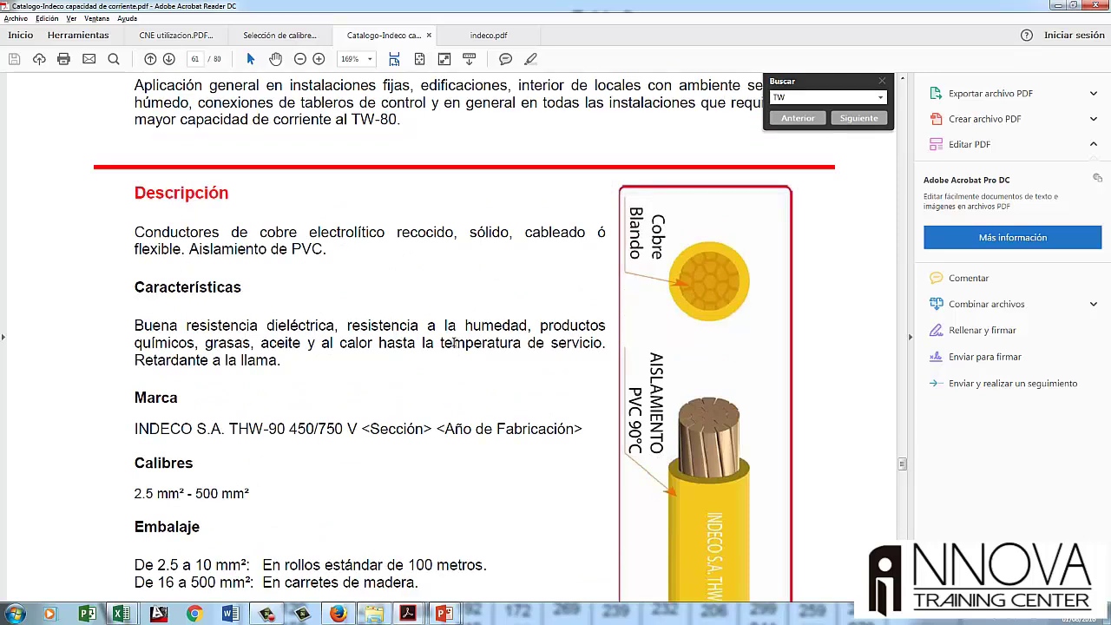
scroll(460, 399, down, 4)
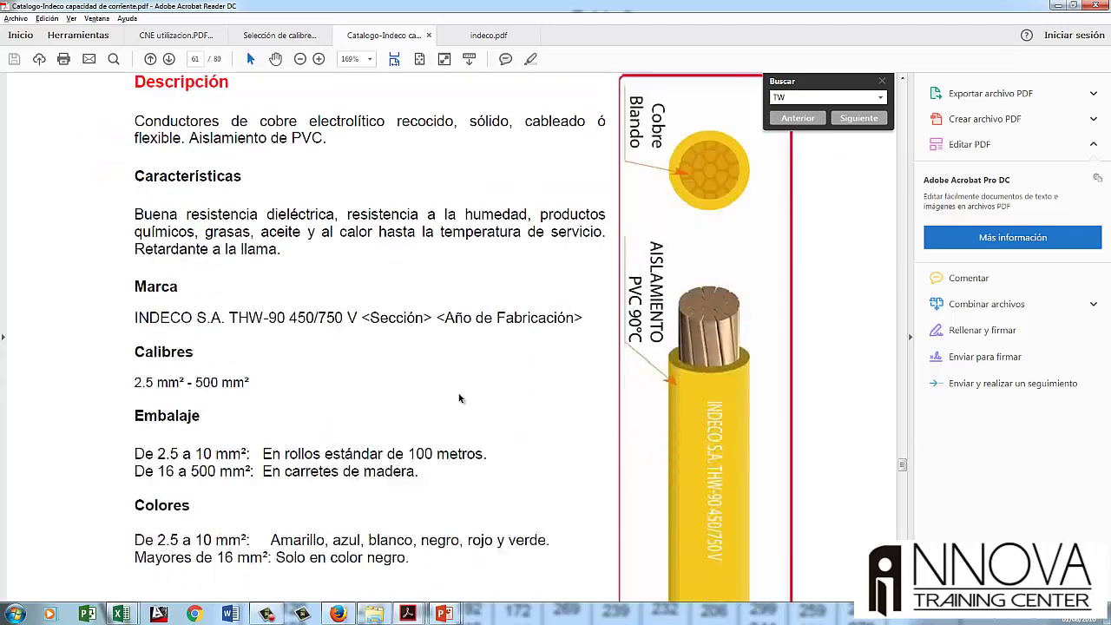
scroll(461, 391, up, 5)
scroll(461, 391, up, 2)
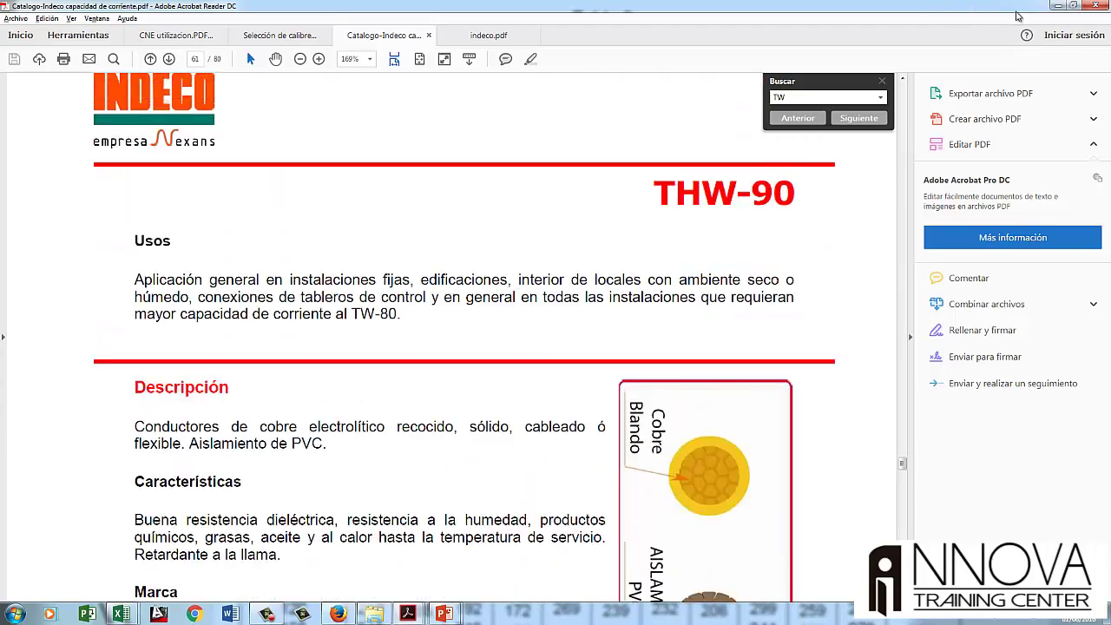
- Finish reading the THW-90 description, and open the FORMULAS_CAIDA DE TENSION workbook in Excel to review the conductor selection calculation
scroll(427, 445, down, 2)
scroll(426, 451, down, 1)
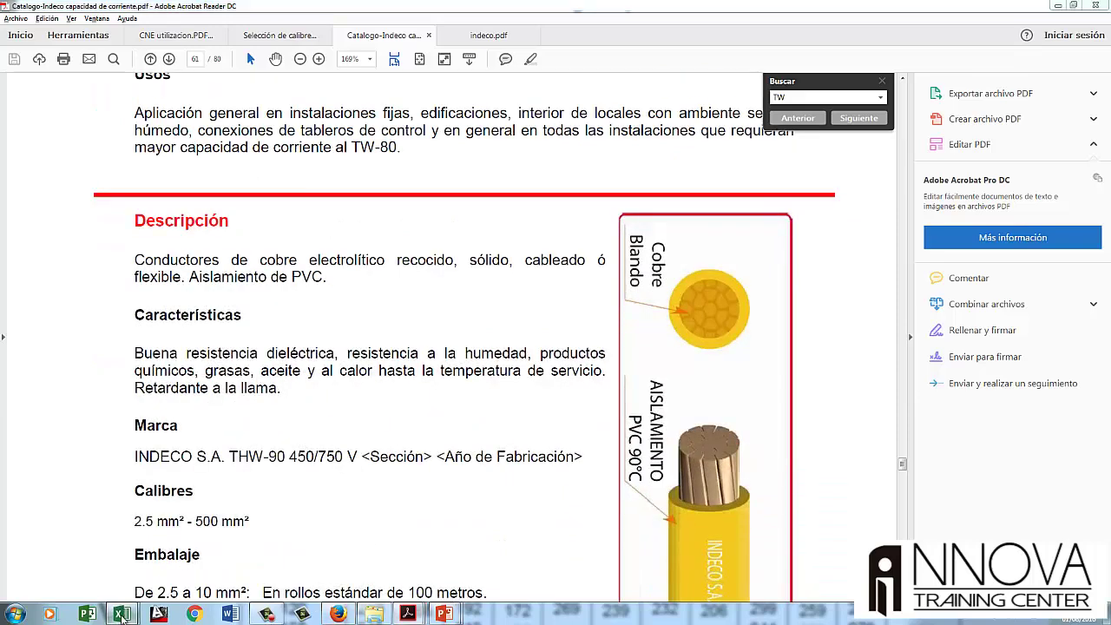
mouse_move(120, 614)
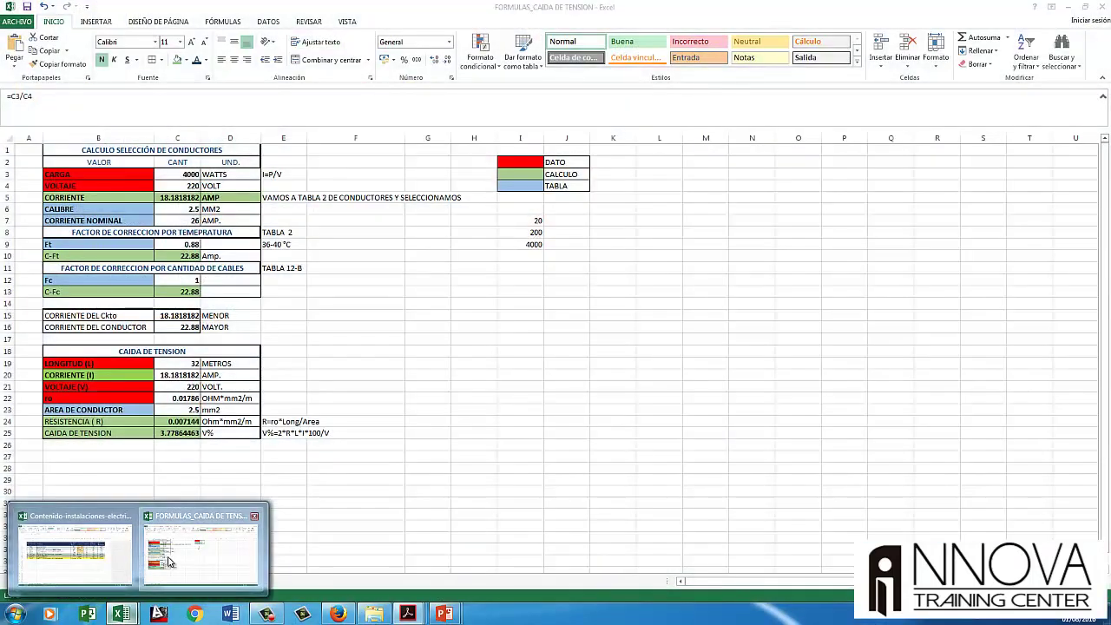
click(144, 570)
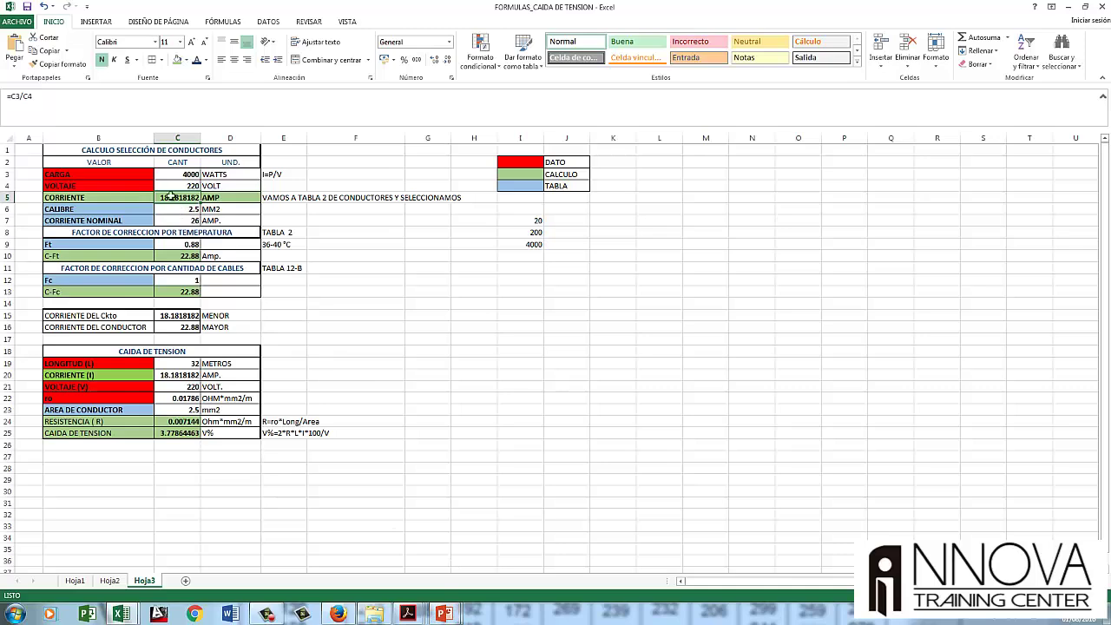
- Compare the worksheet's circuit current with the 2.5 and 4 mm² method A1 ampacities on the Tabla 2 slide in PowerPoint
mouse_move(447, 616)
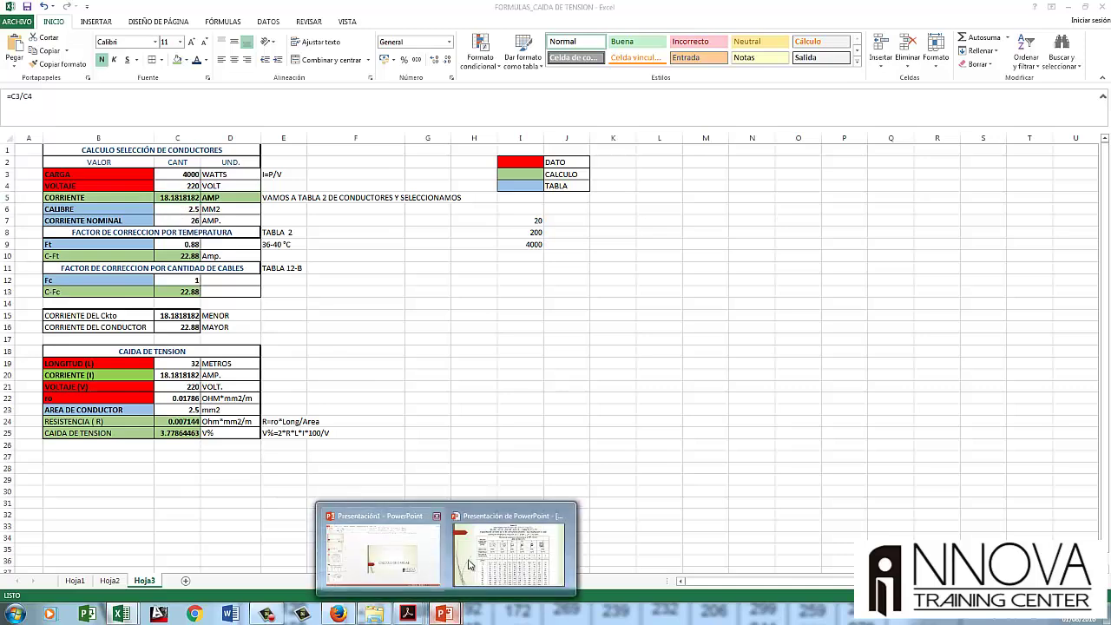
click(504, 529)
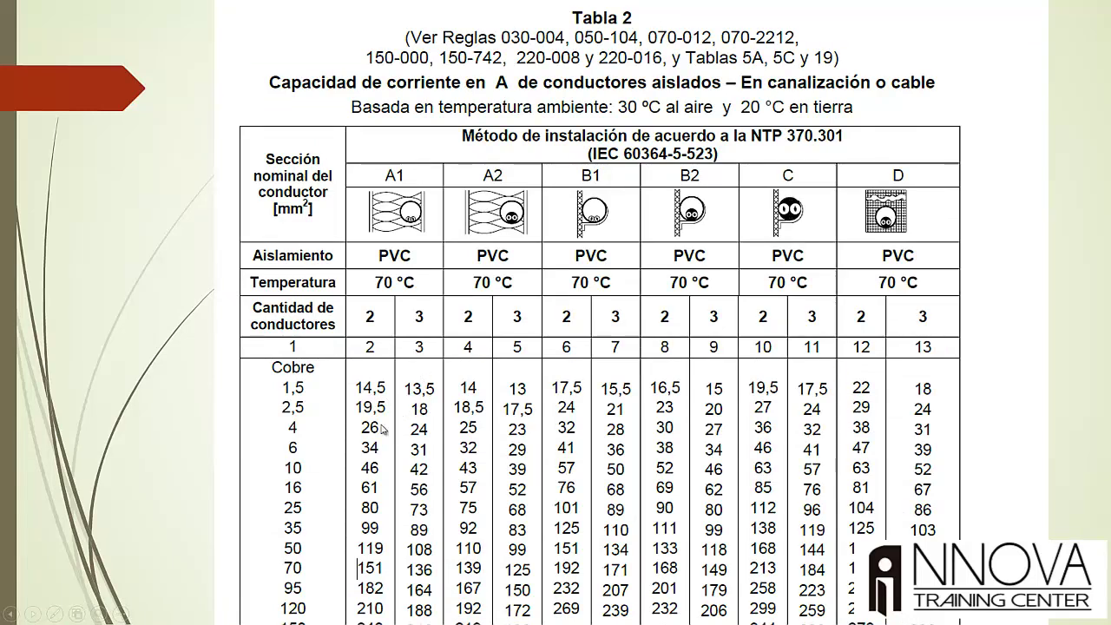
key(alt+Tab)
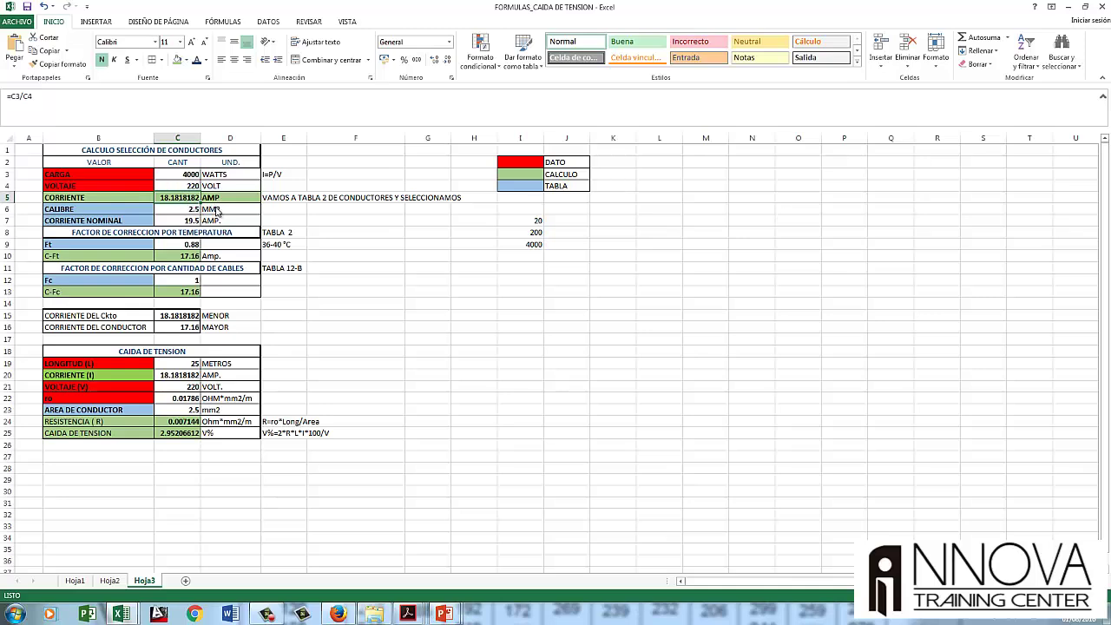
key(alt+Tab)
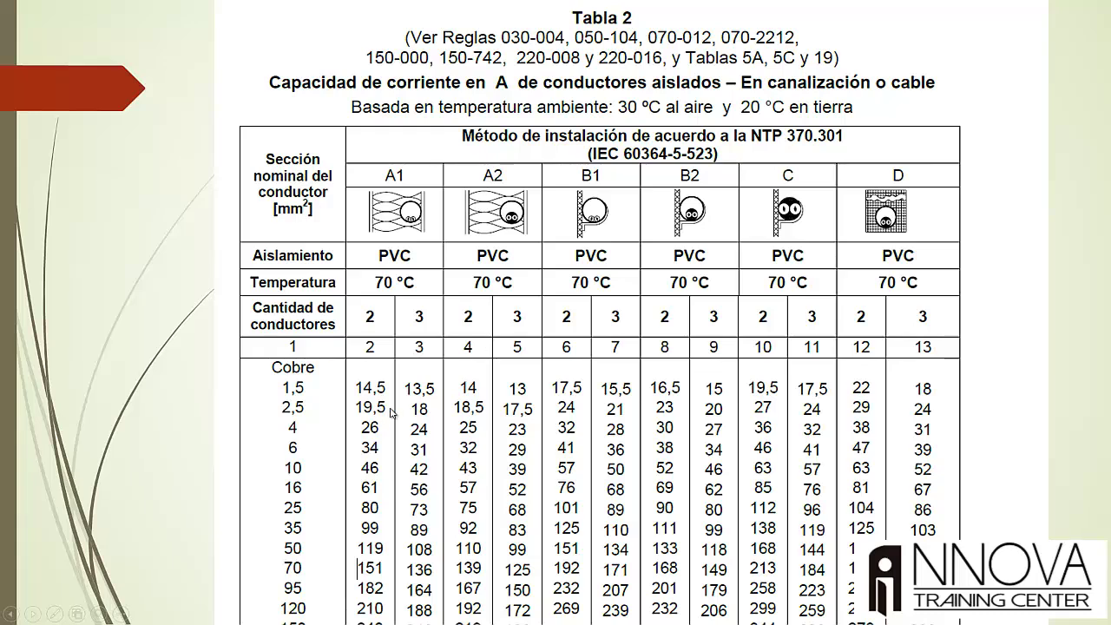
key(alt+Tab)
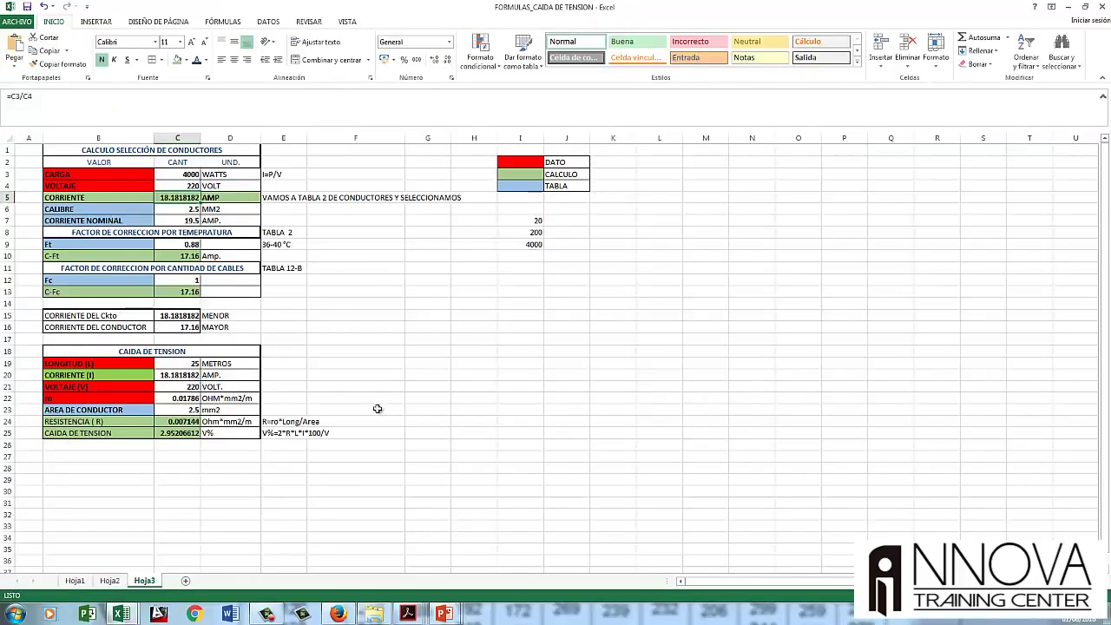
- Check the CALIBRE and CORRIENTE NOMINAL values in the conductor selection table
click(171, 221)
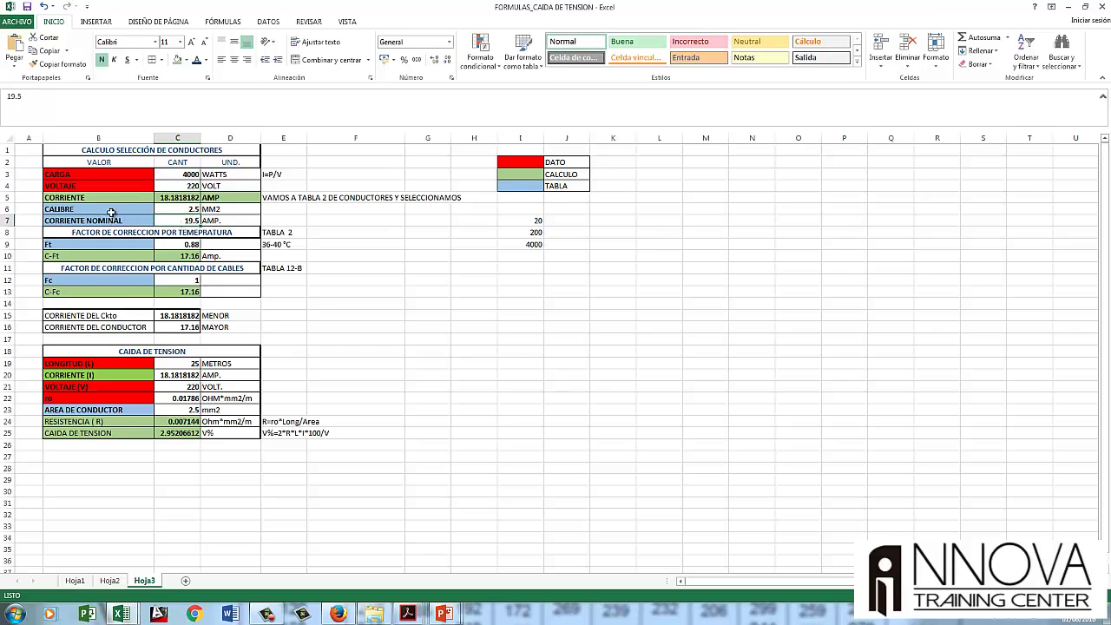
click(184, 217)
drag(184, 217, 184, 221)
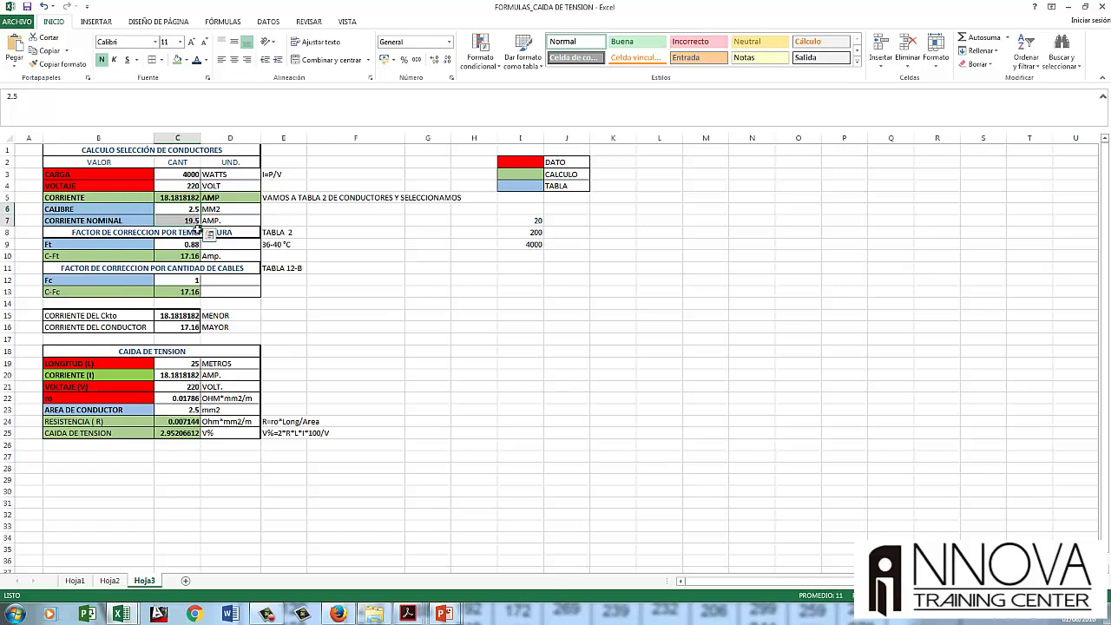
click(347, 258)
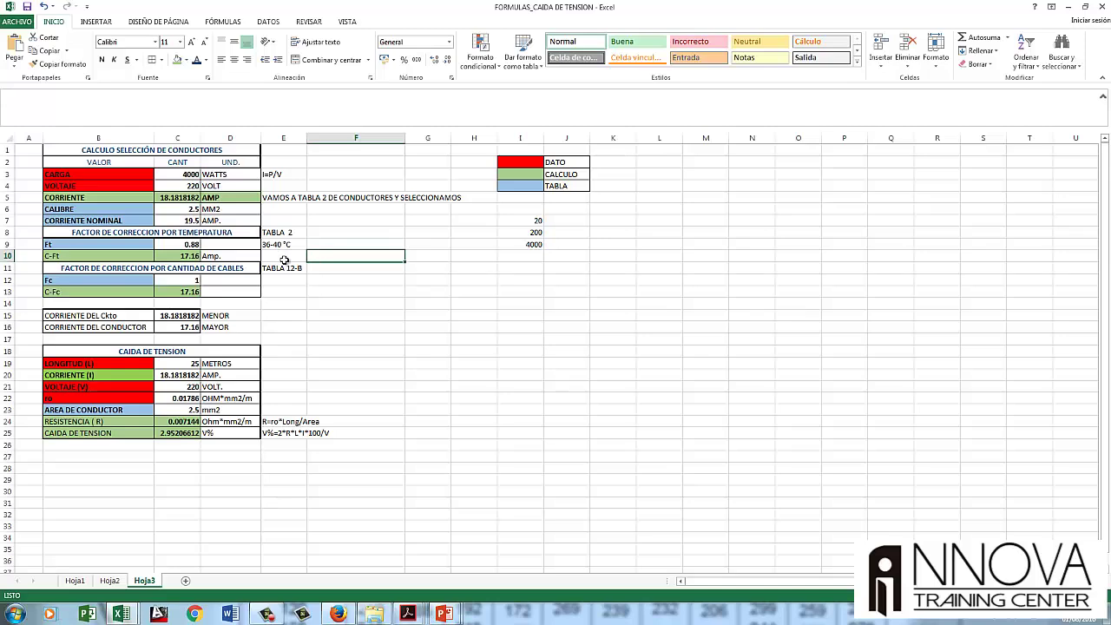
- Consult the ambient temperature correction factors slide and set the Ft factor in the worksheet to 0.82
key(alt+Tab)
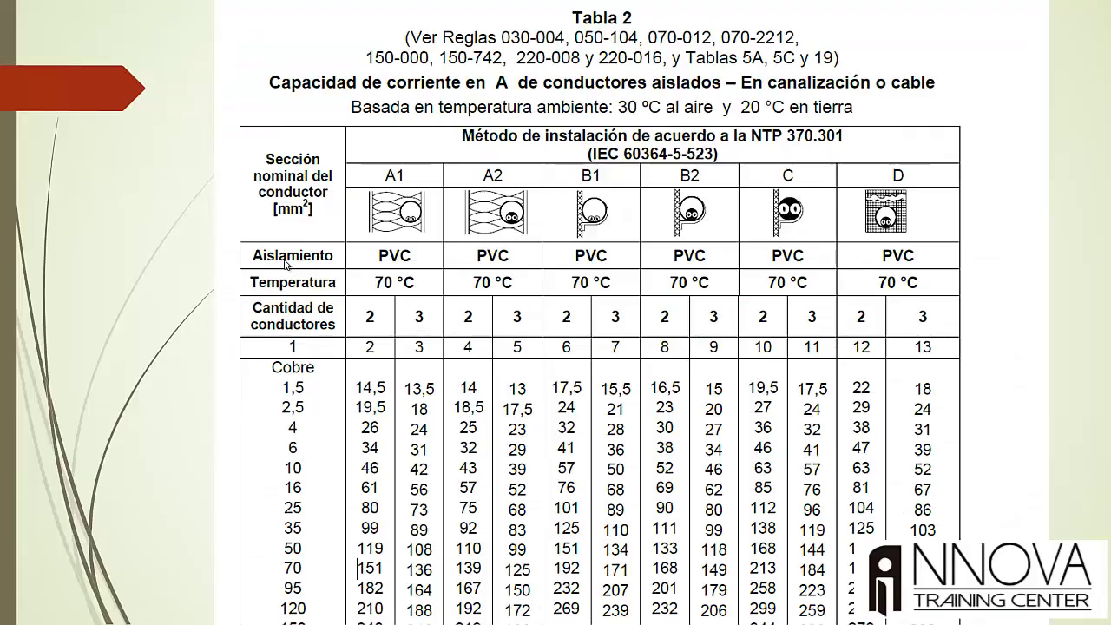
key(Right)
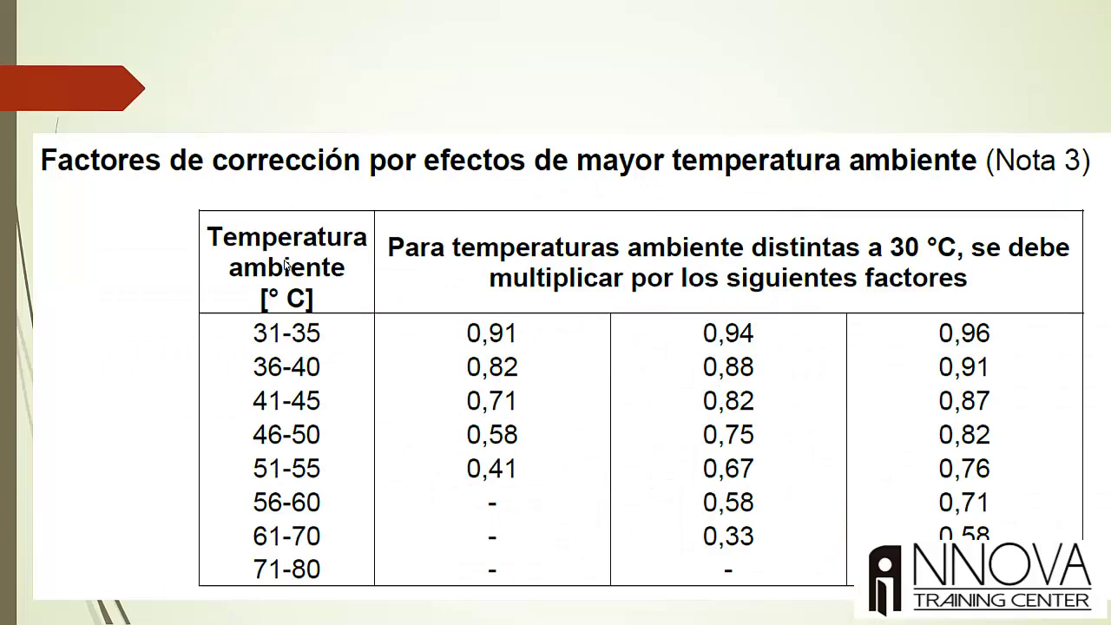
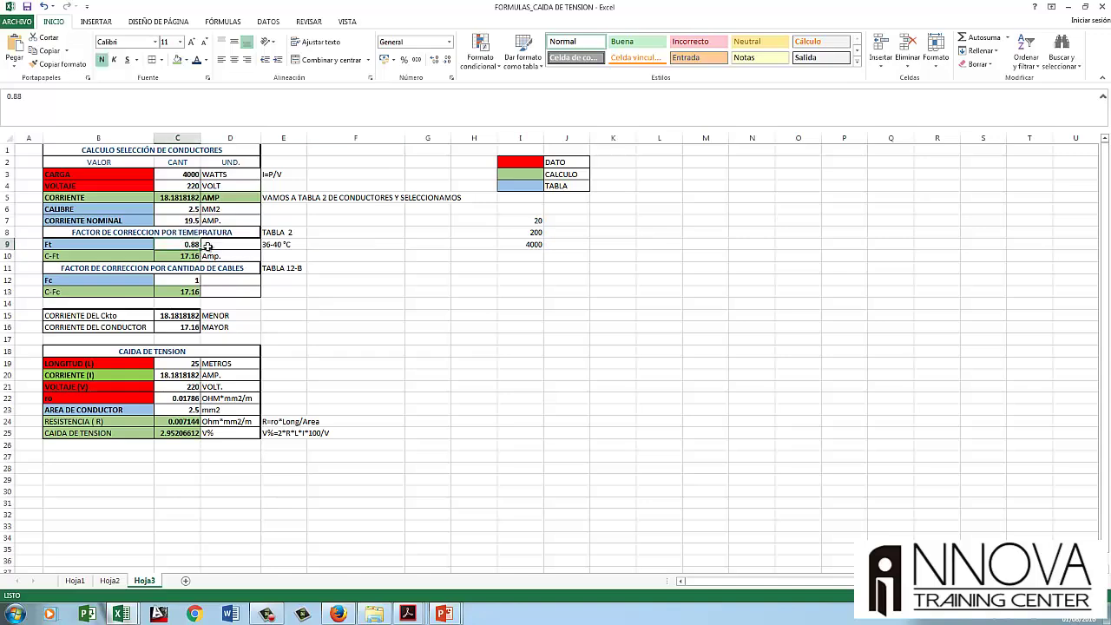
text(0)
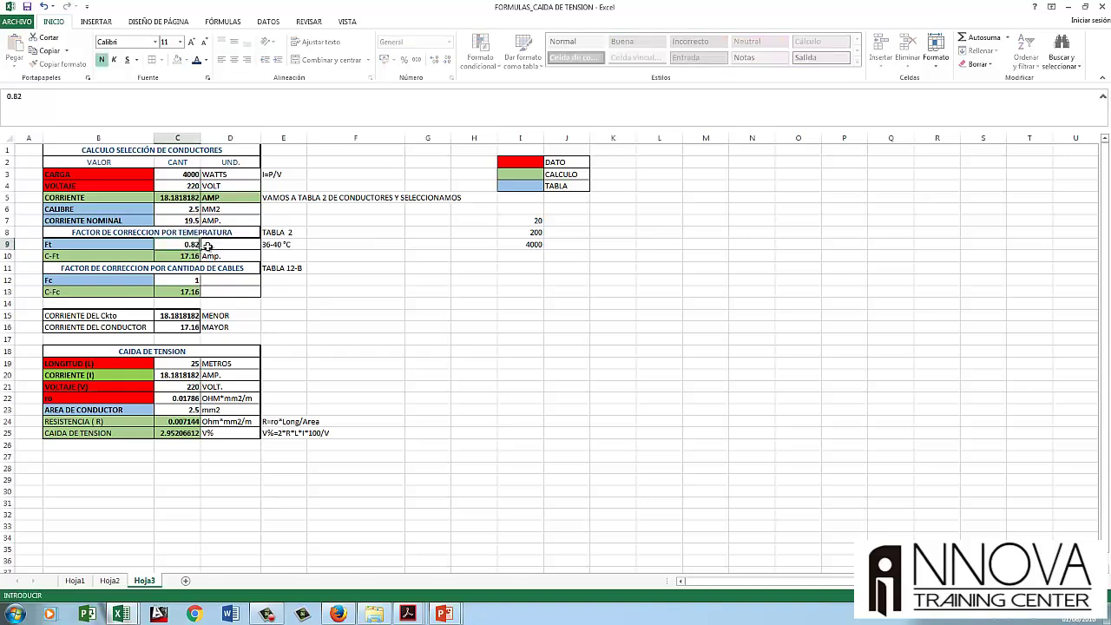
click(208, 247)
- Recheck the temperature range on the correction factors slide and change the range note beside Ft to 41-45 °C
key(alt+Tab)
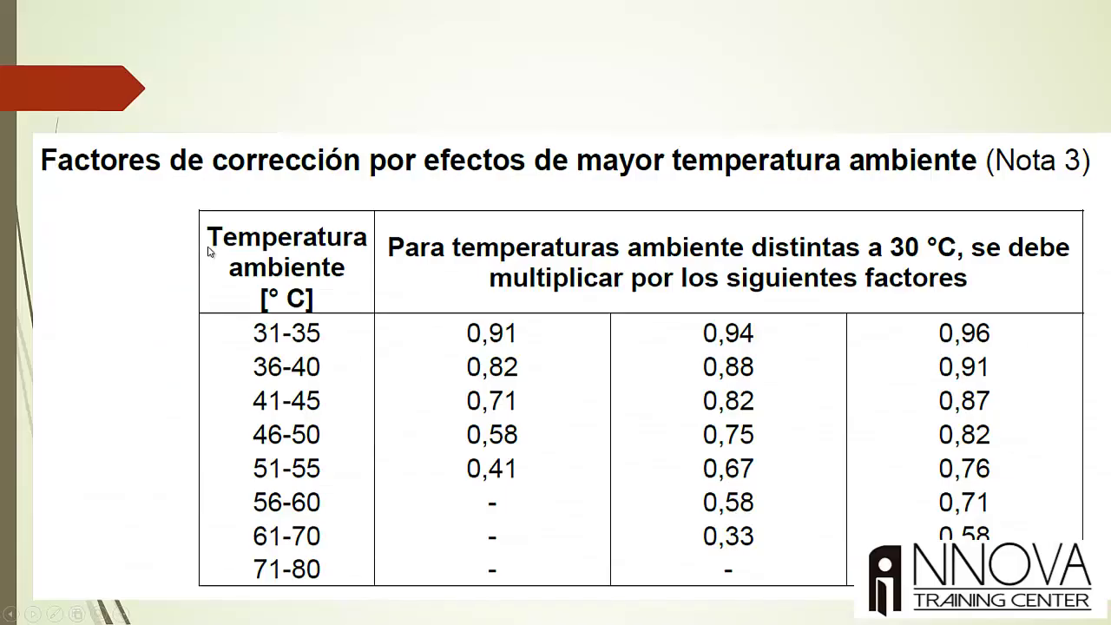
key(alt+Tab)
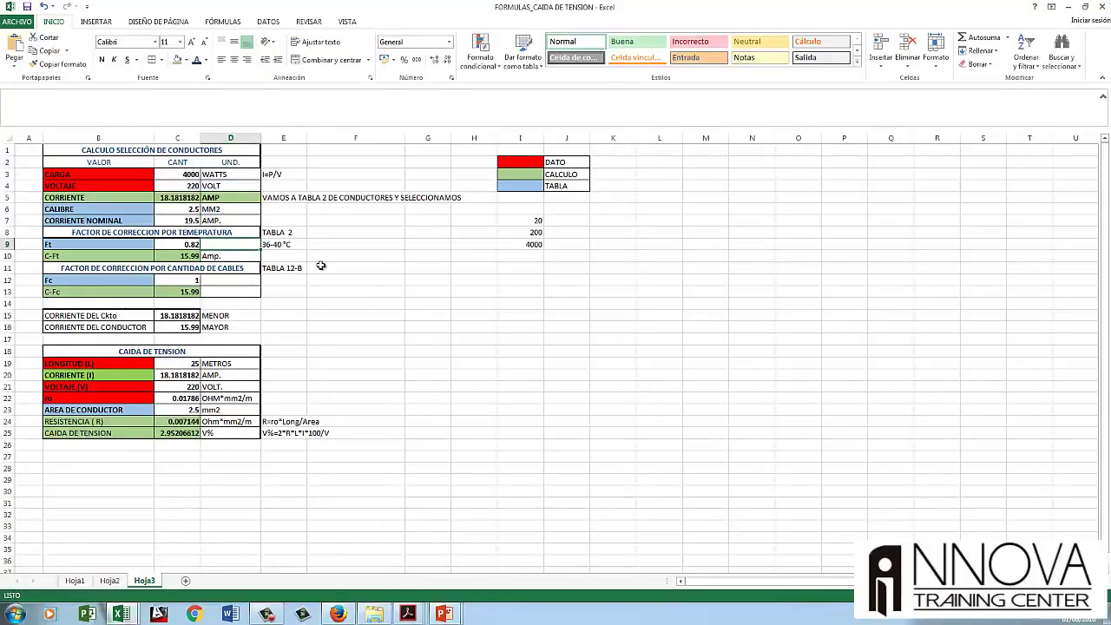
click(271, 247)
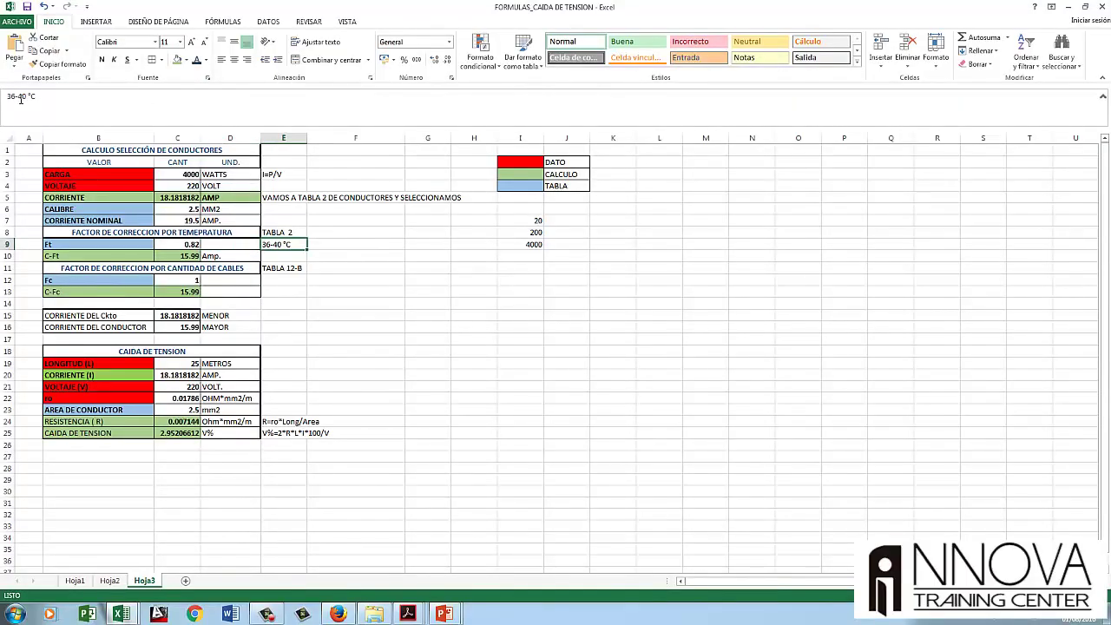
drag(26, 96, 7, 96)
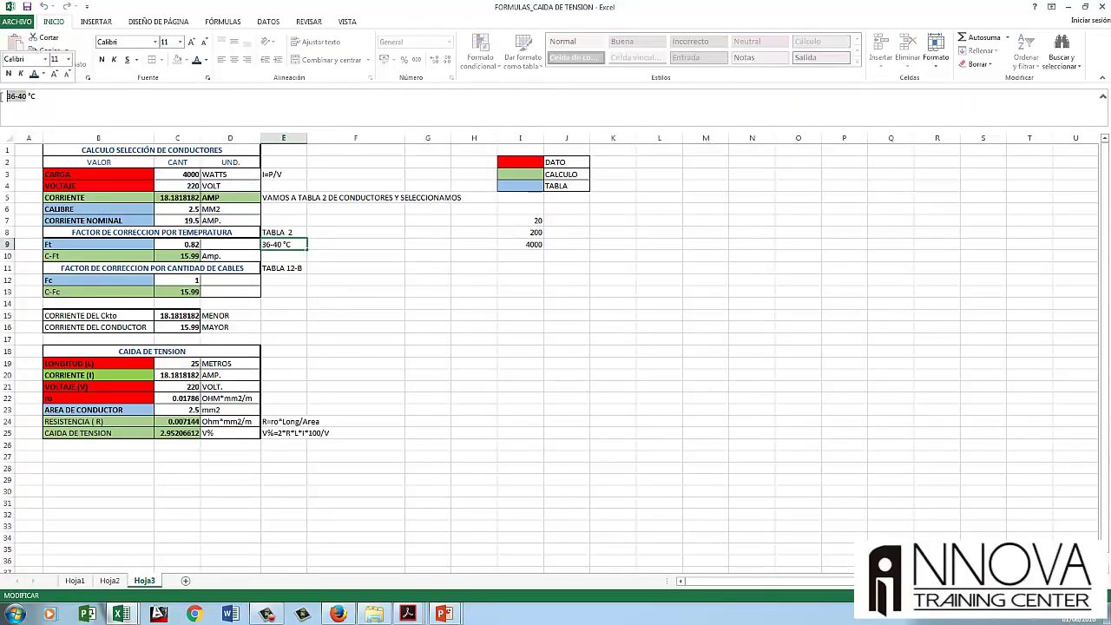
text(41-5)
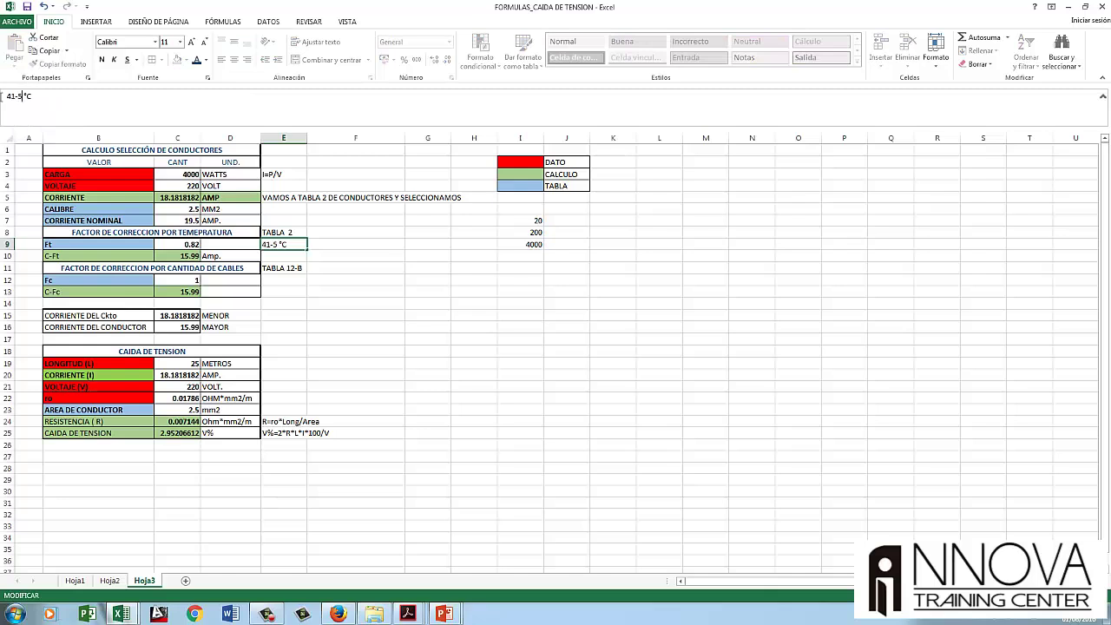
key(BackSpace)
text(456)
key(BackSpace)
key(Return)
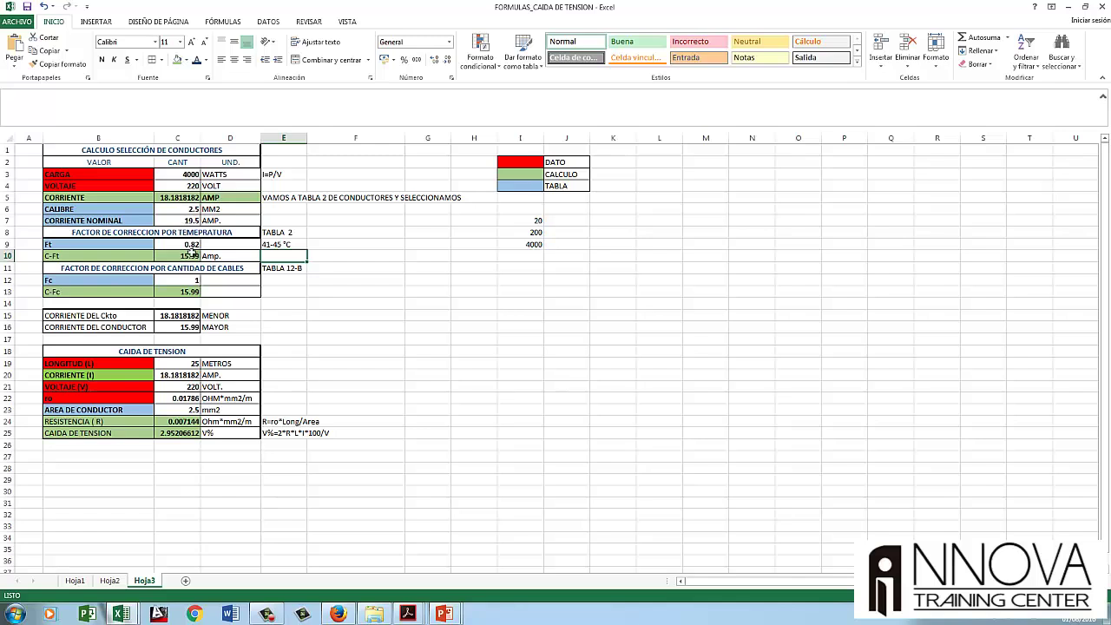
- View the C-Ft formula, and return to the Tabla 2 slide to check the 2.5 mm² ampacity for method A1
click(187, 257)
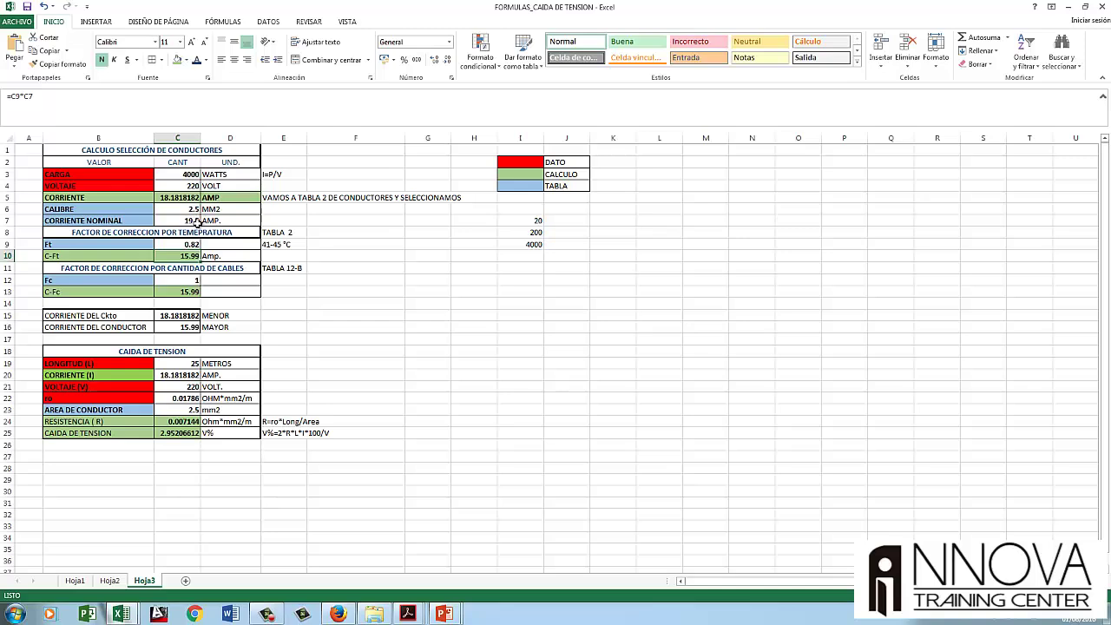
key(alt+Tab)
key(Tab)
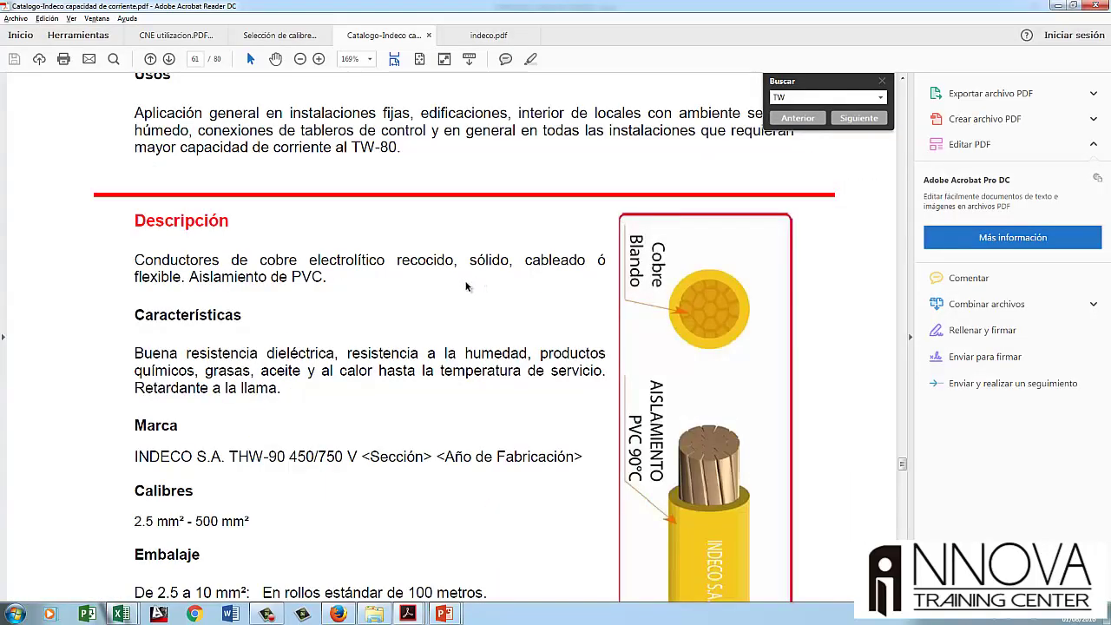
mouse_move(444, 614)
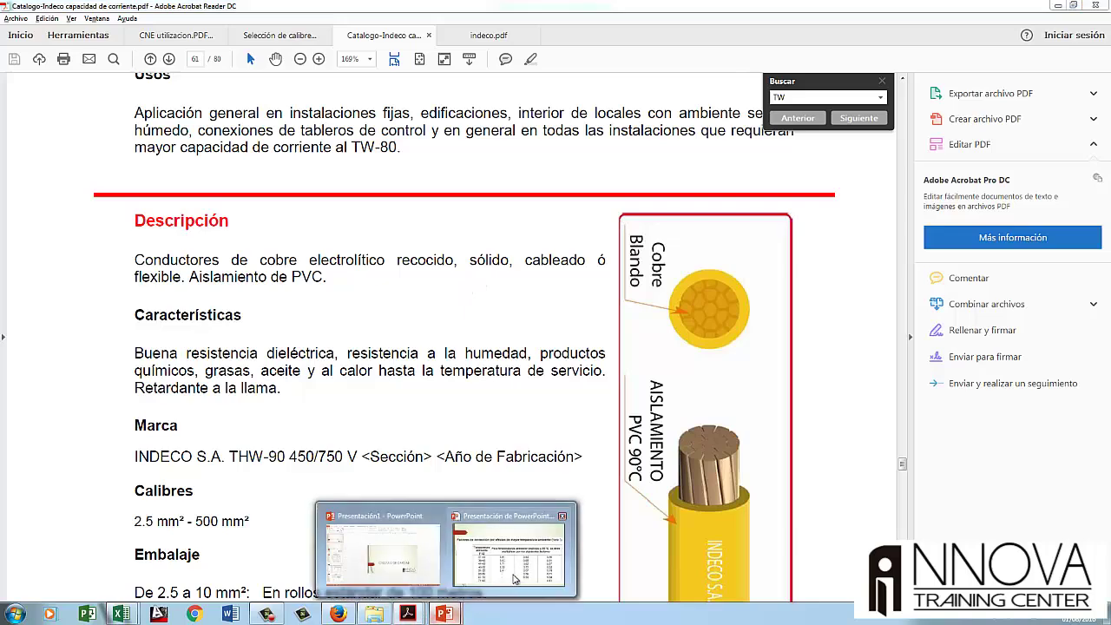
click(513, 572)
click(475, 490)
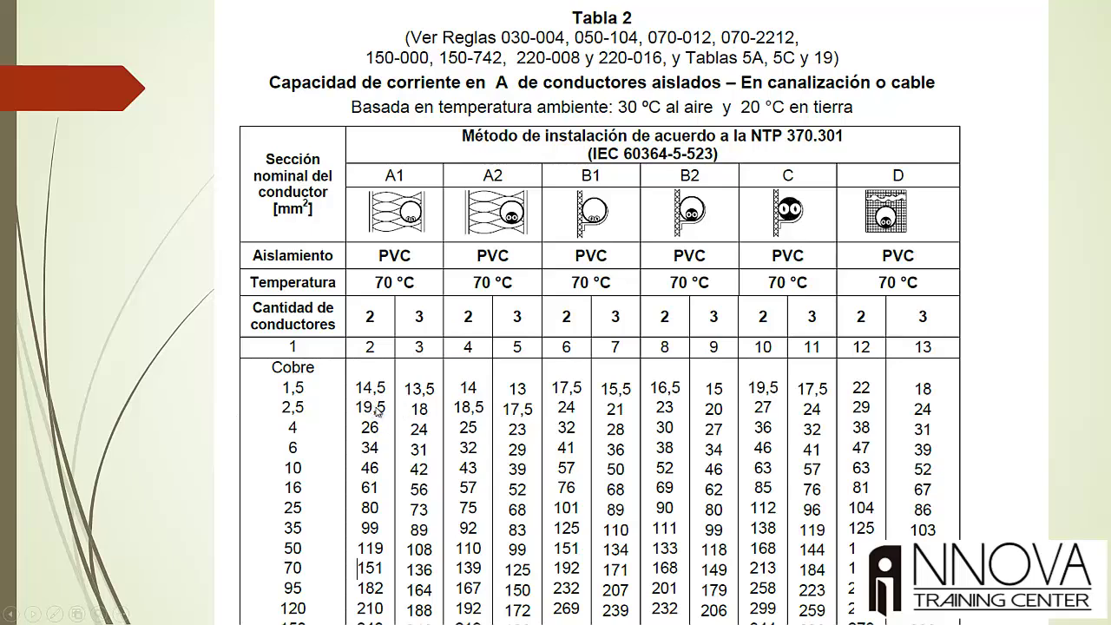
- Switch back to the Excel worksheet and inspect which cells the C-Ft formula multiplies, leaving it unedited
key(alt+Tab)
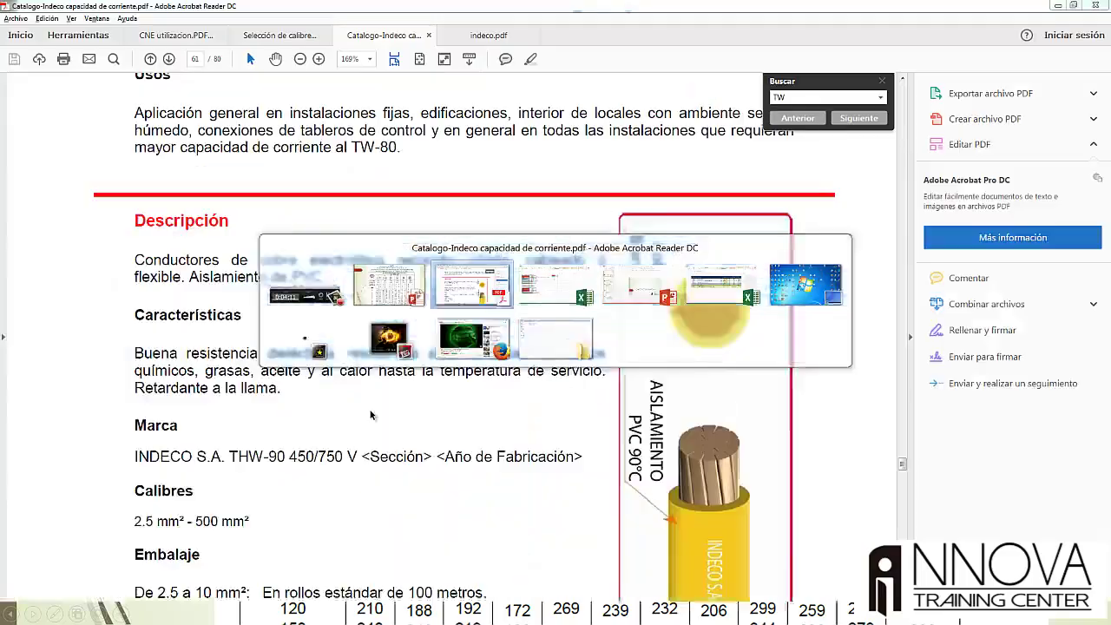
key(alt+Tab)
key(alt+Tab)
key(Tab)
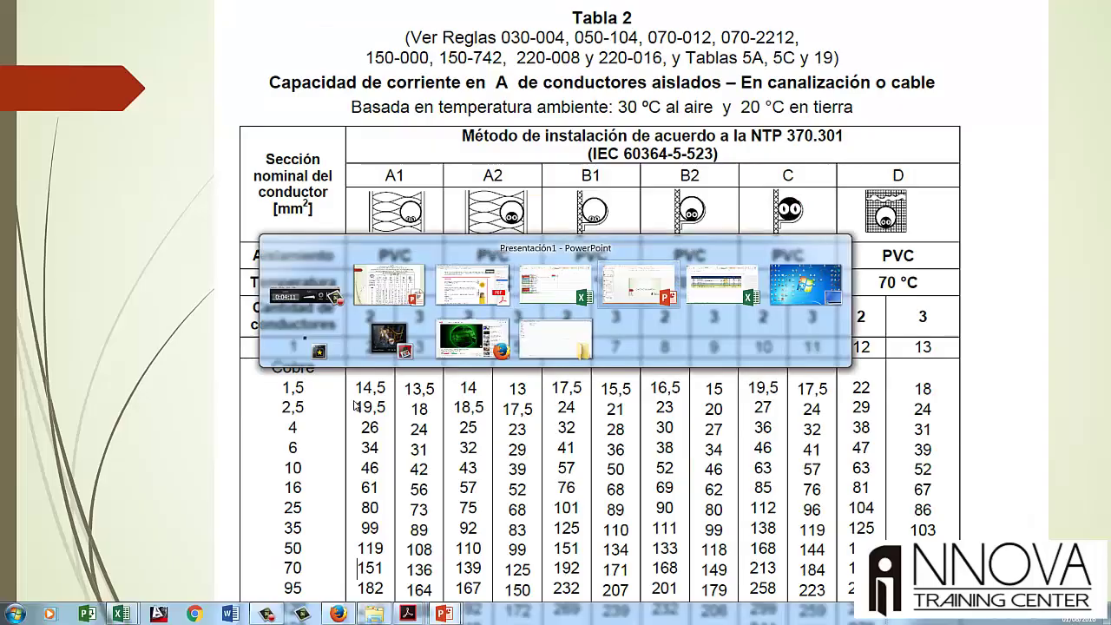
key(alt+Tab)
key(Tab)
key(Tab)
key(Tab)
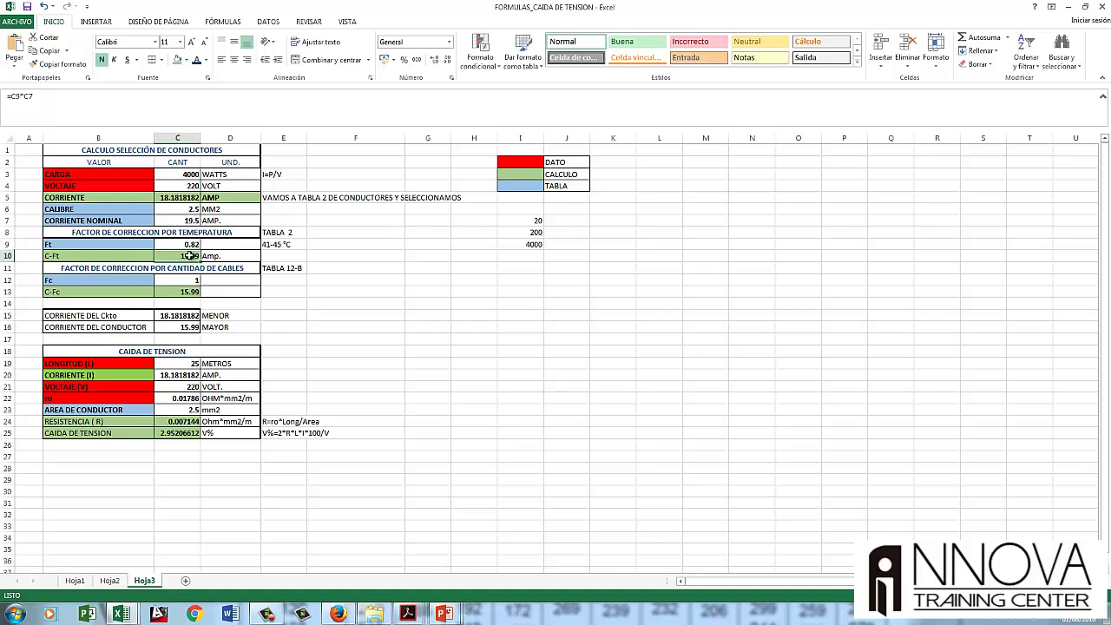
double_click(188, 256)
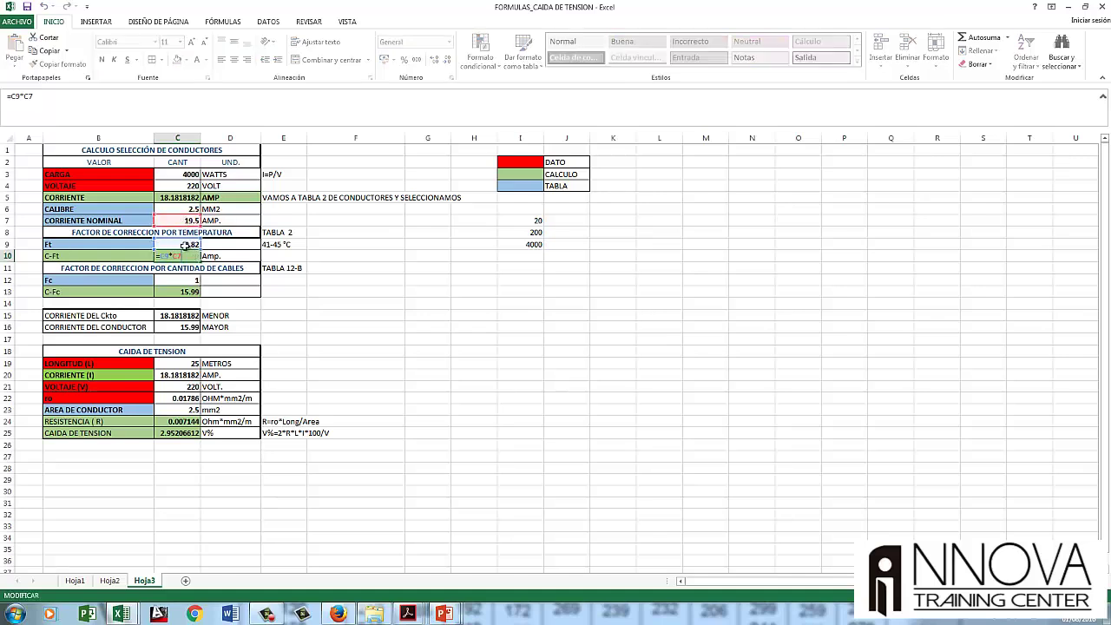
key(Escape)
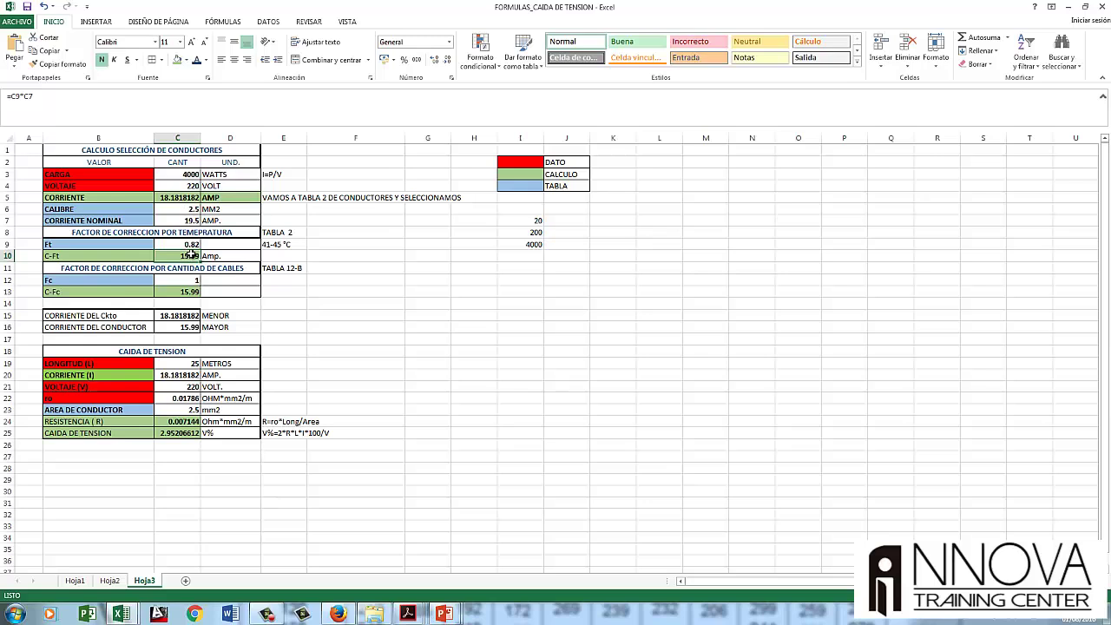
- Look up the 4 mm² conductor in Tabla 2 and set CALIBRE in the worksheet to 4 mm²
click(186, 209)
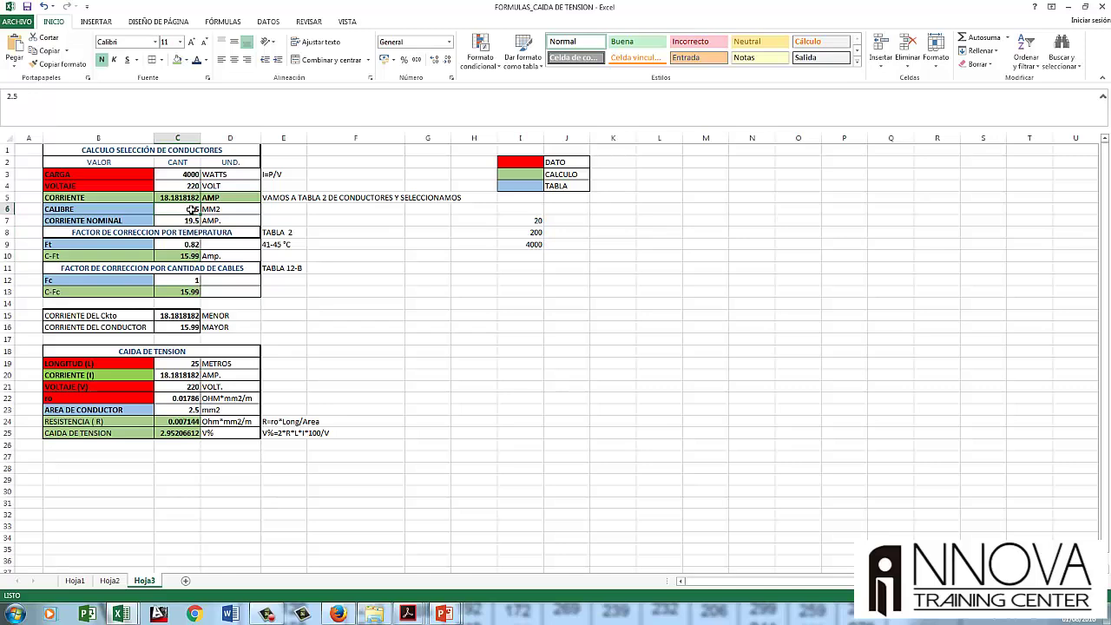
key(alt+Tab)
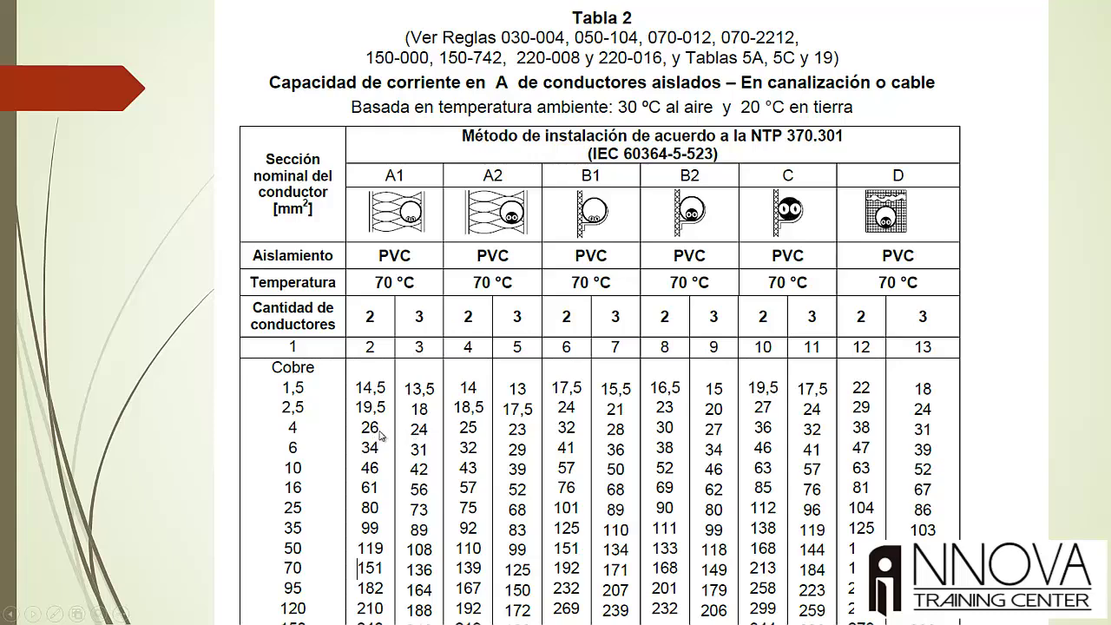
key(alt+Tab)
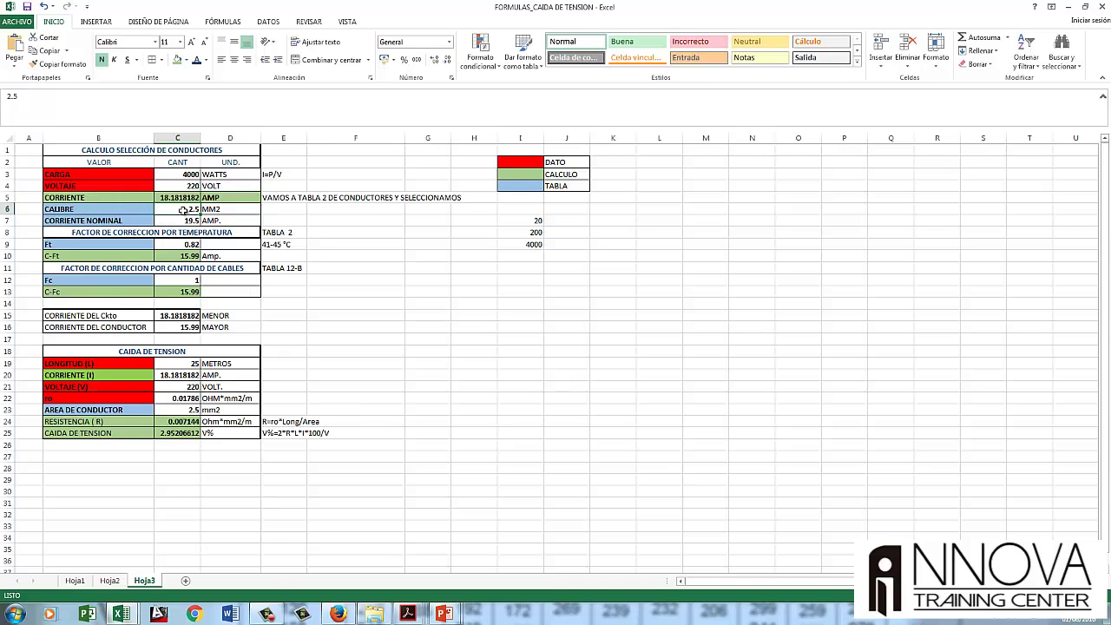
text(4)
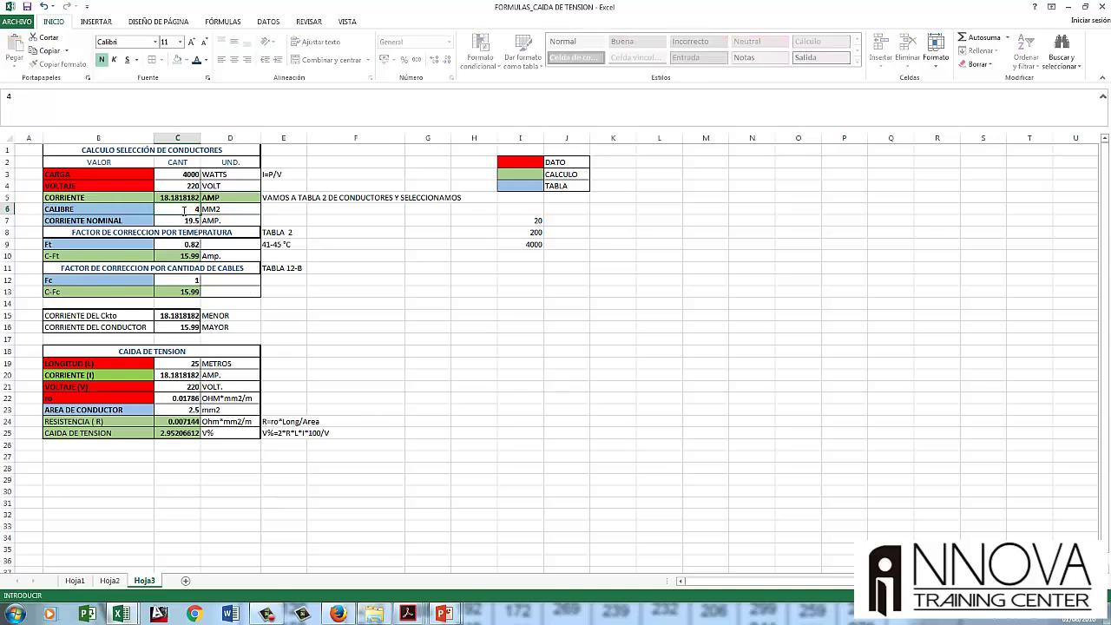
key(Return)
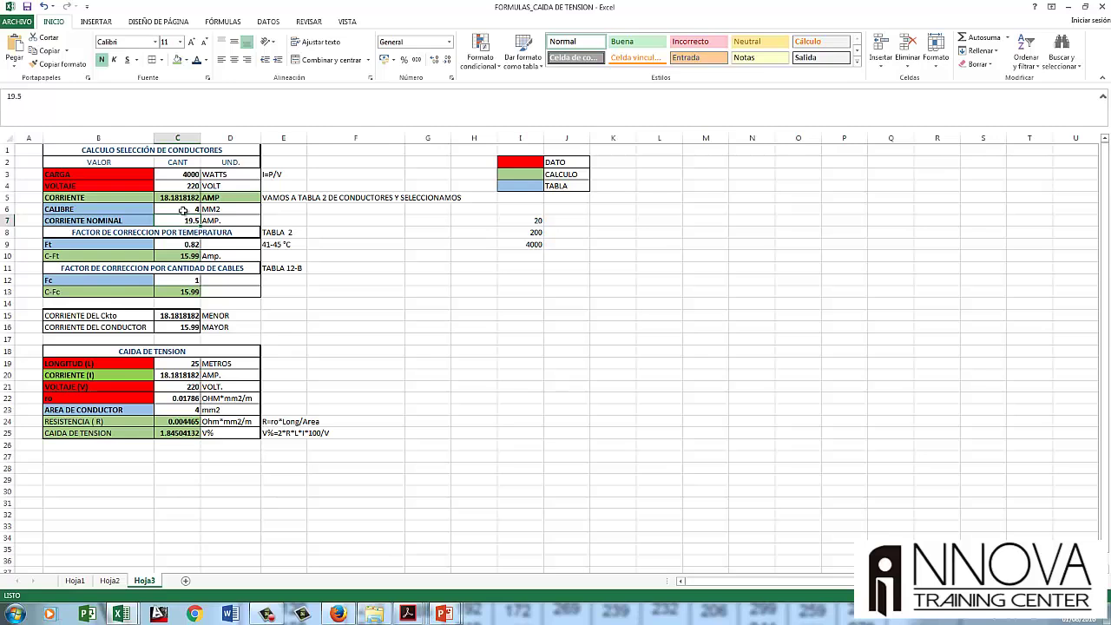
- Set CORRIENTE NOMINAL to 26 A for the 4 mm² conductor and compare C-Ft with the circuit's CORRIENTE
text(26)
key(Return)
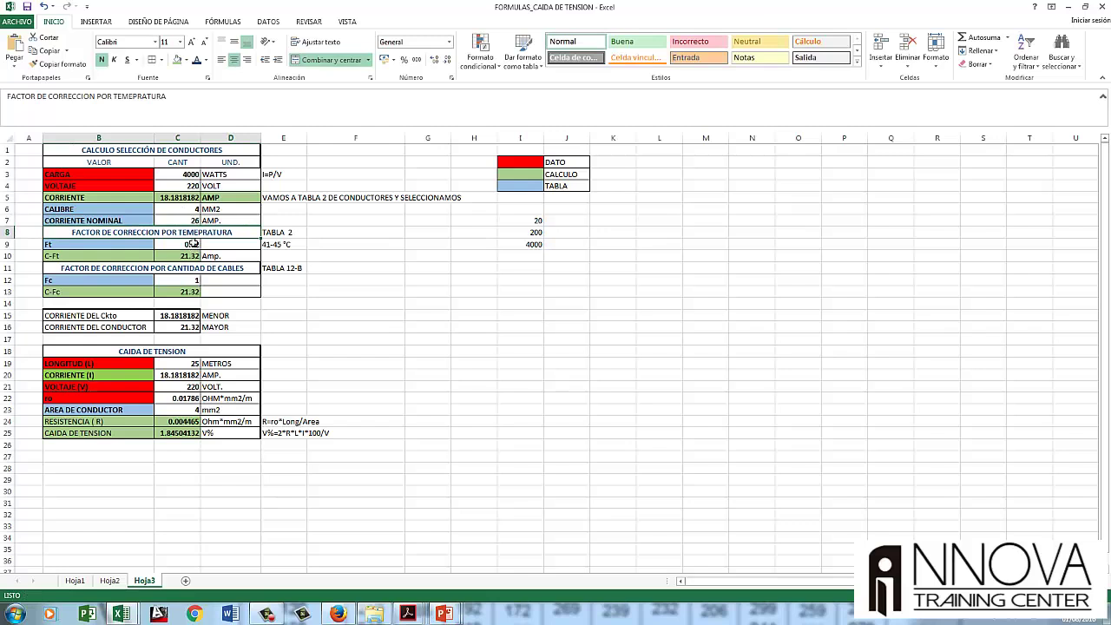
drag(182, 220, 79, 210)
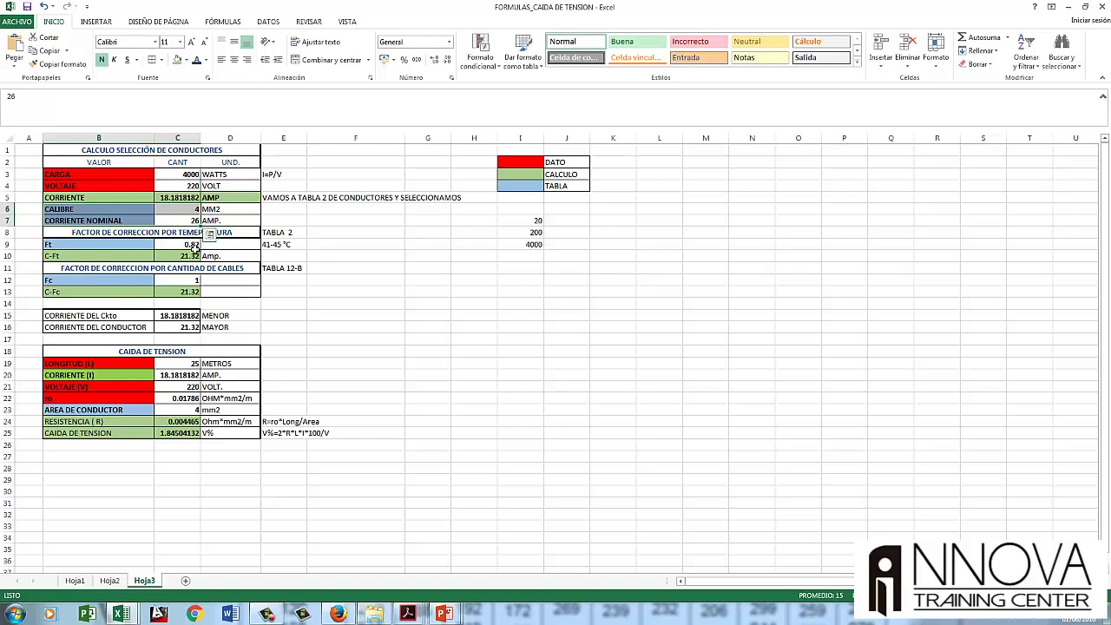
click(195, 255)
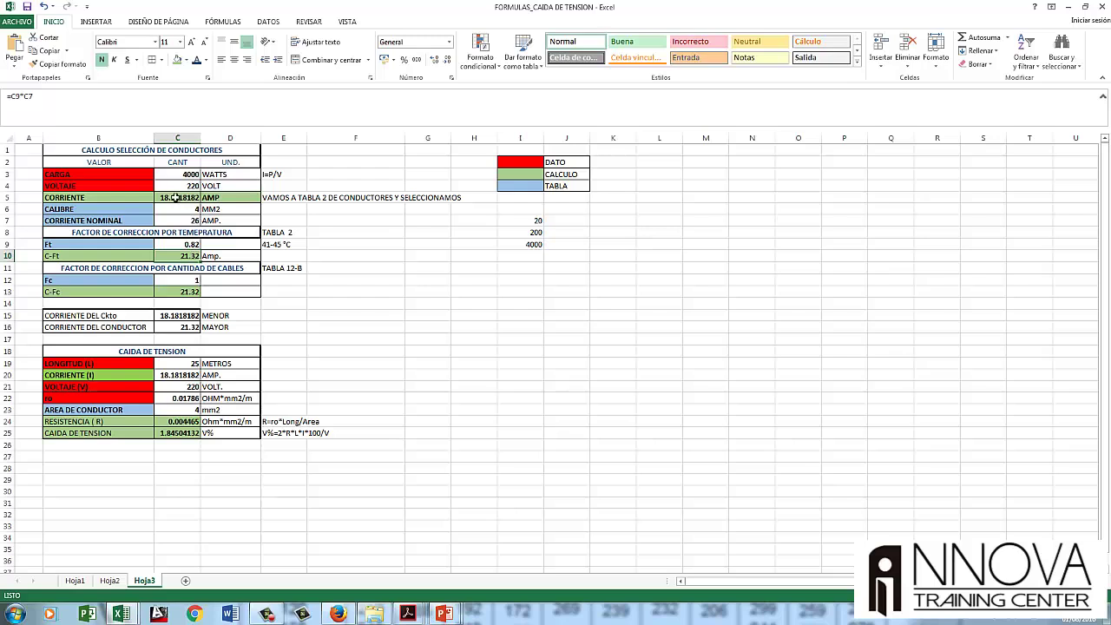
drag(107, 198, 174, 198)
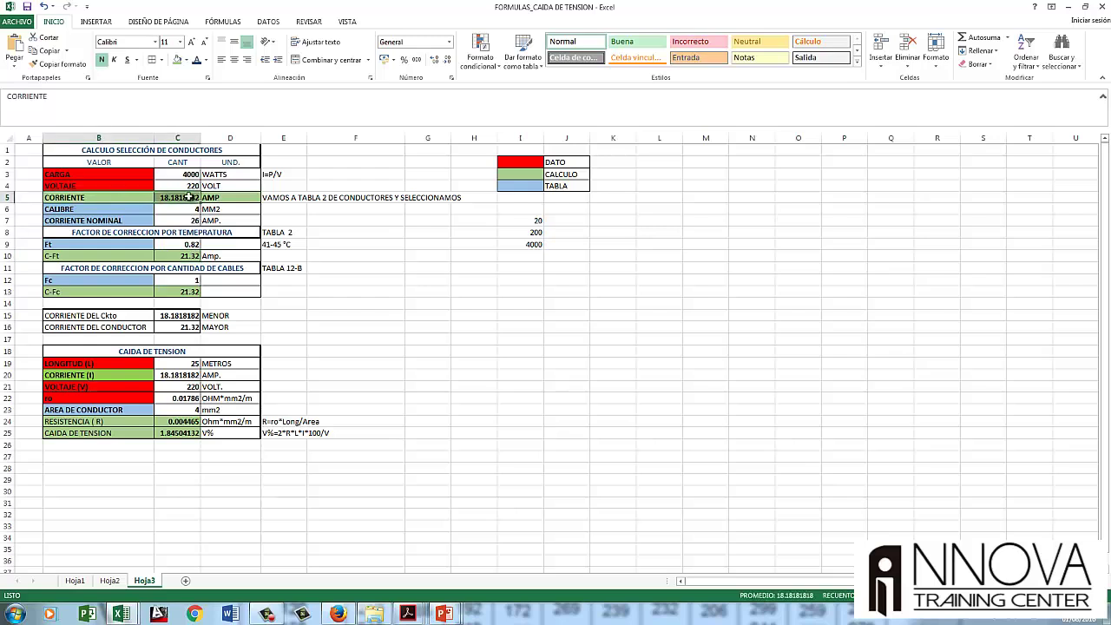
drag(189, 255, 114, 255)
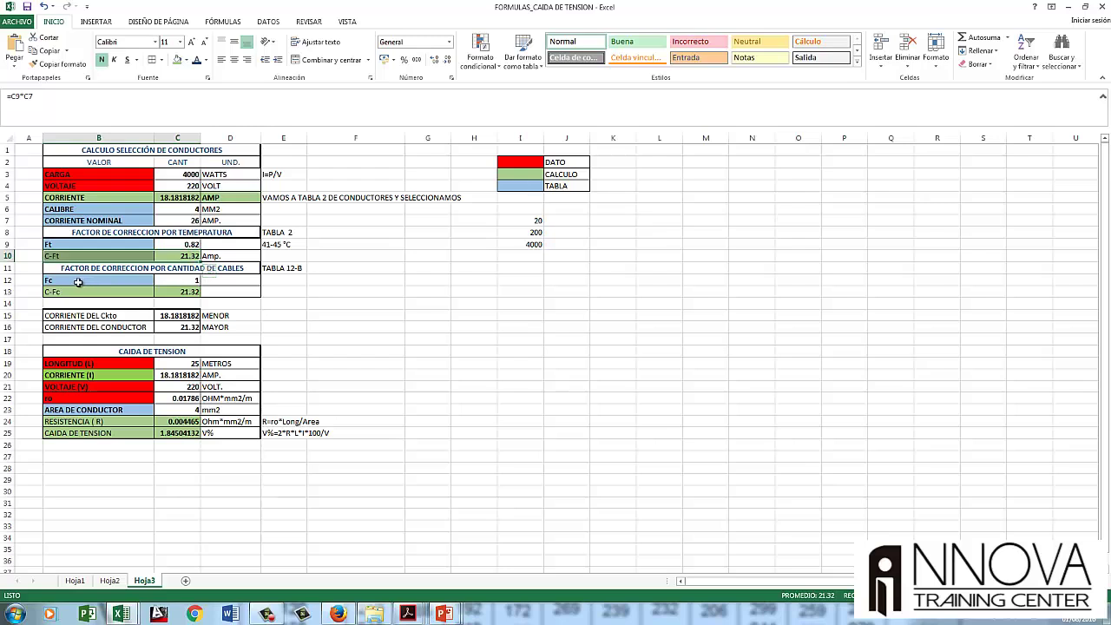
- Consult the Tabla 12B slide for the 4-6 conductor adjustment factor and set Fc in the worksheet to 0.8
click(77, 283)
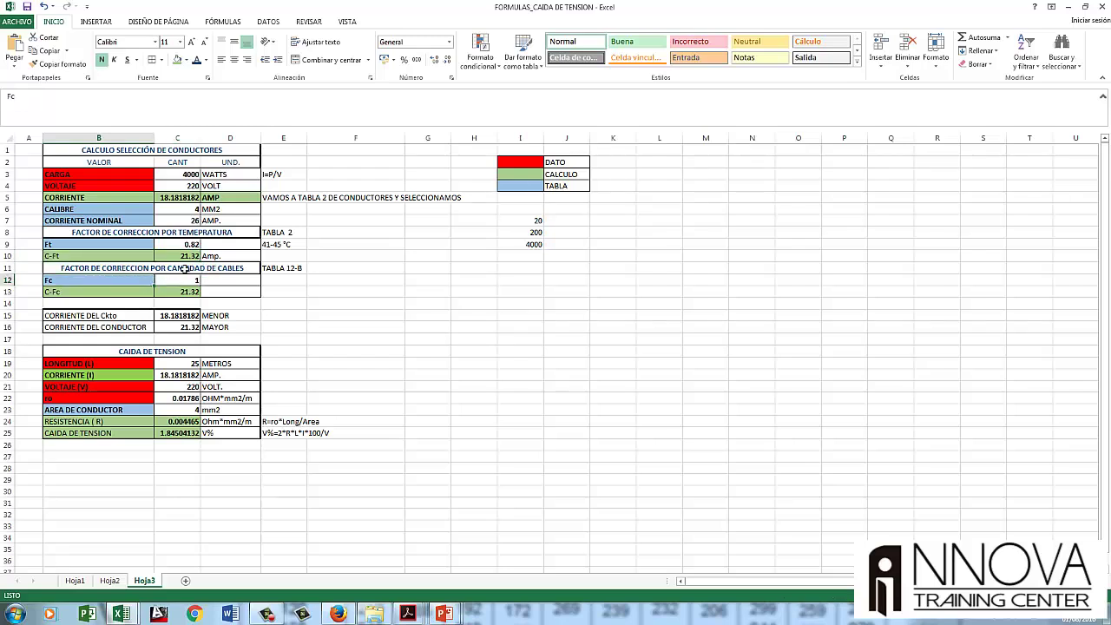
key(alt+Tab)
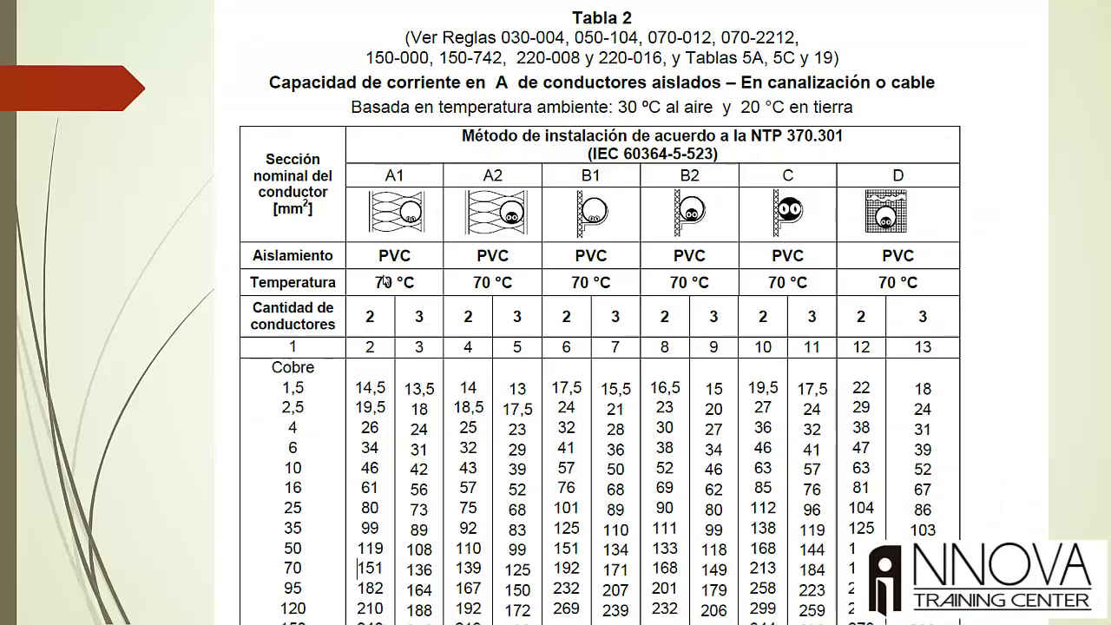
click(384, 281)
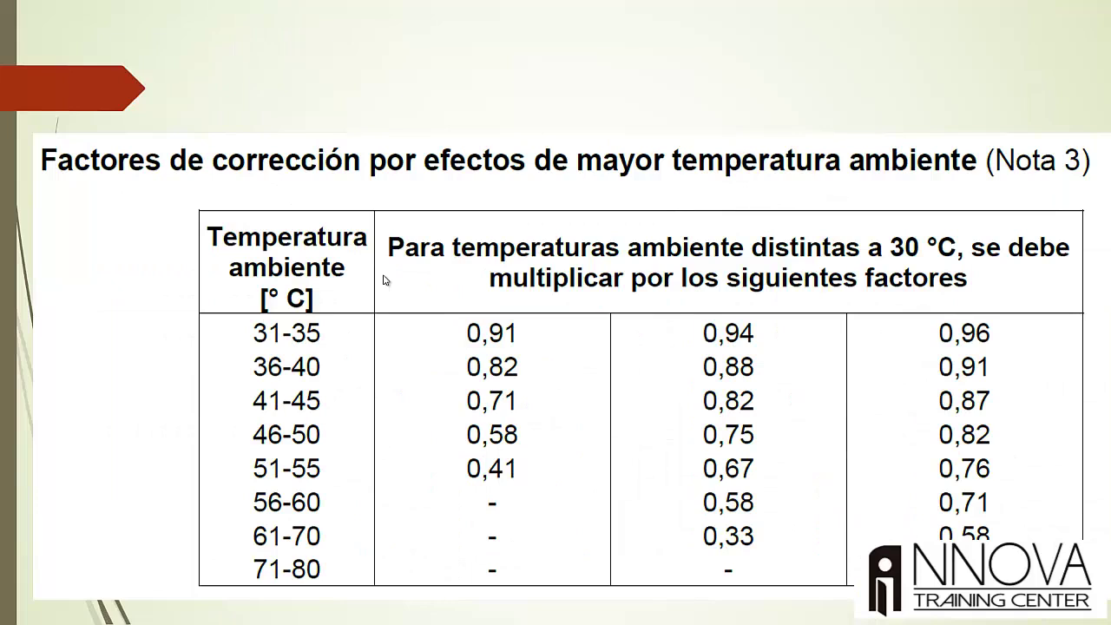
click(384, 279)
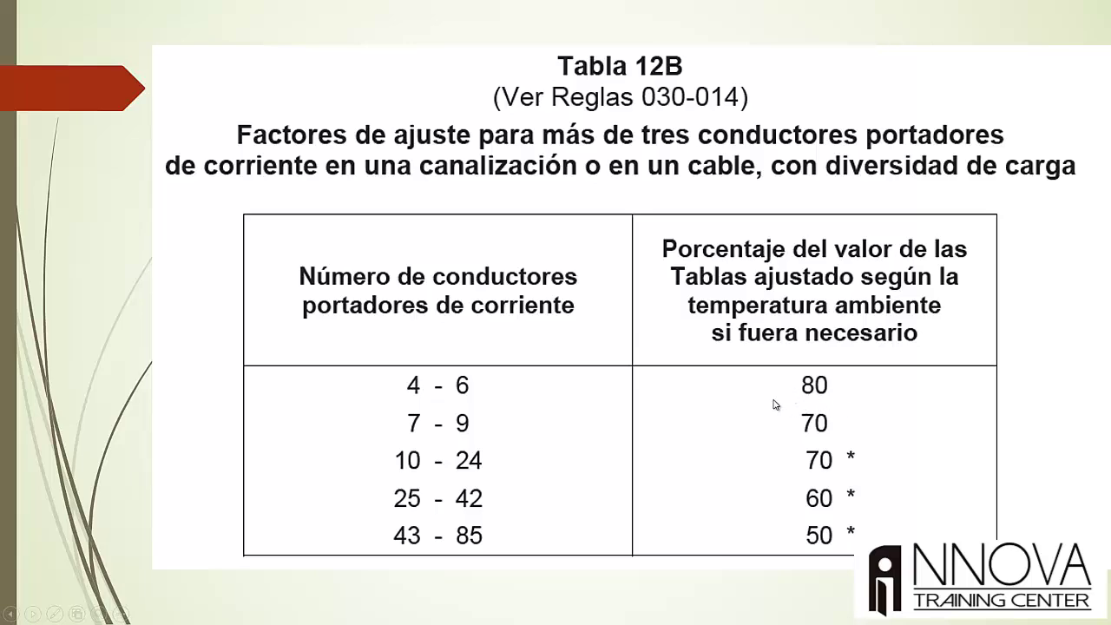
key(alt+Tab)
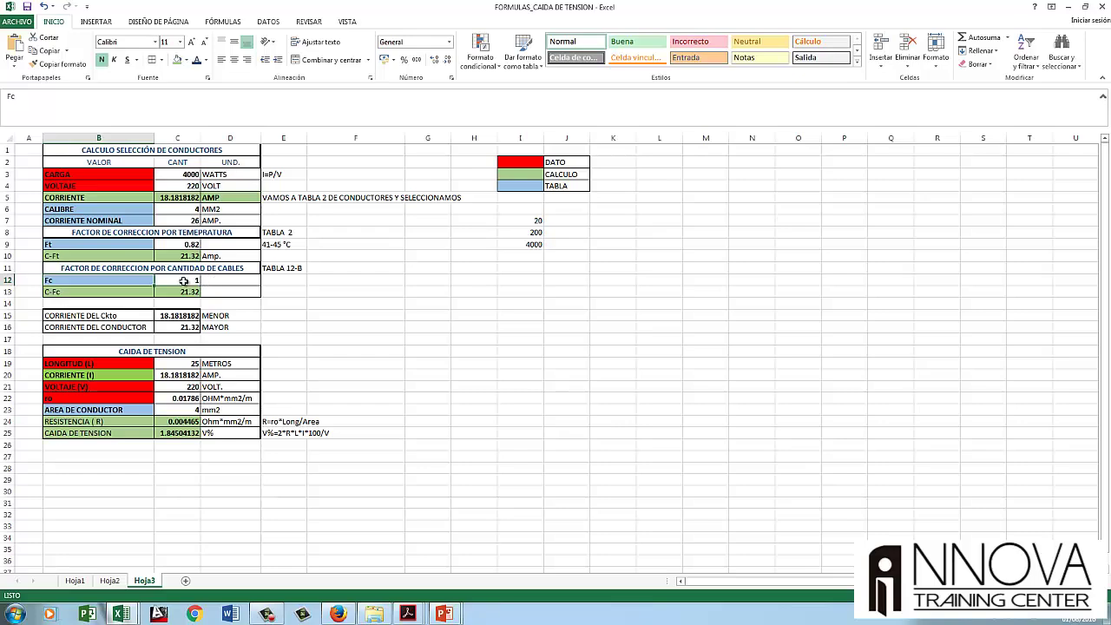
click(191, 281)
key(alt+Tab)
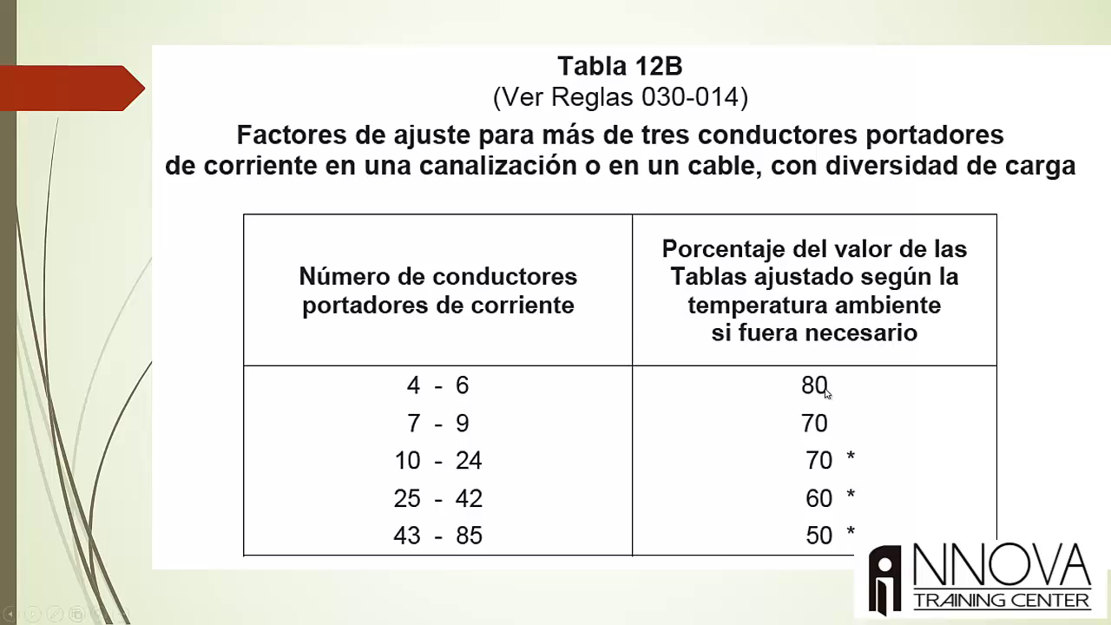
key(alt+Tab)
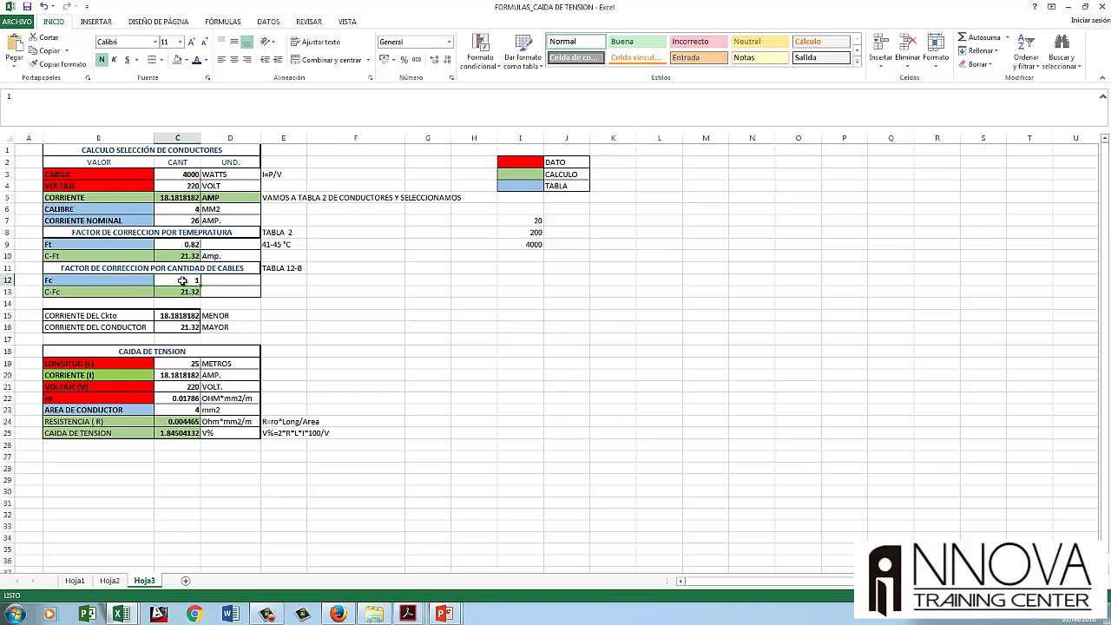
text(0.8)
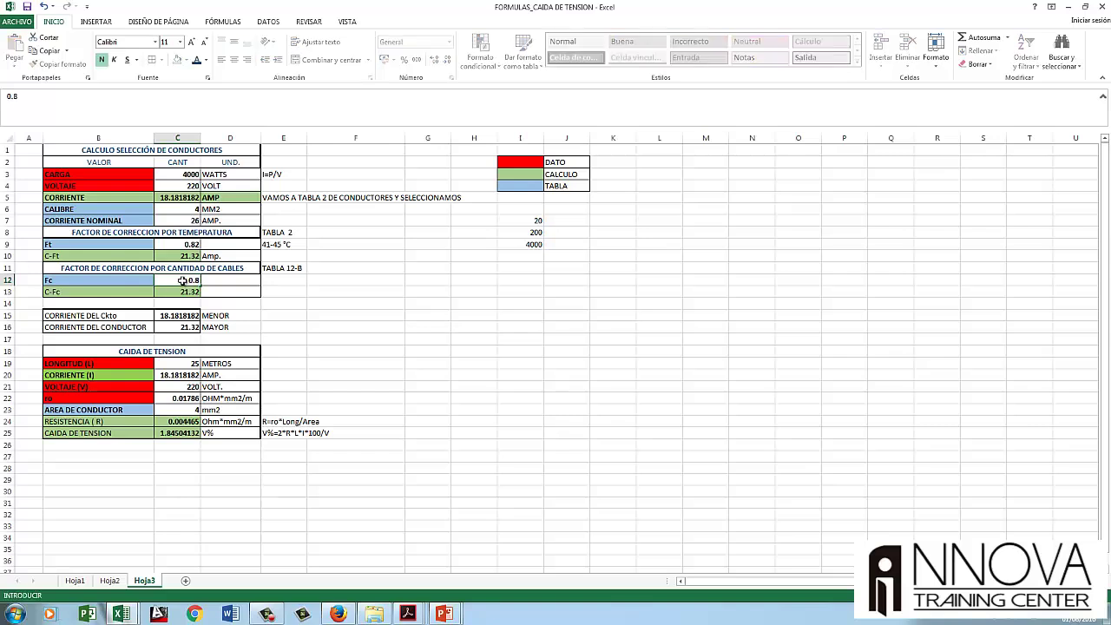
key(Return)
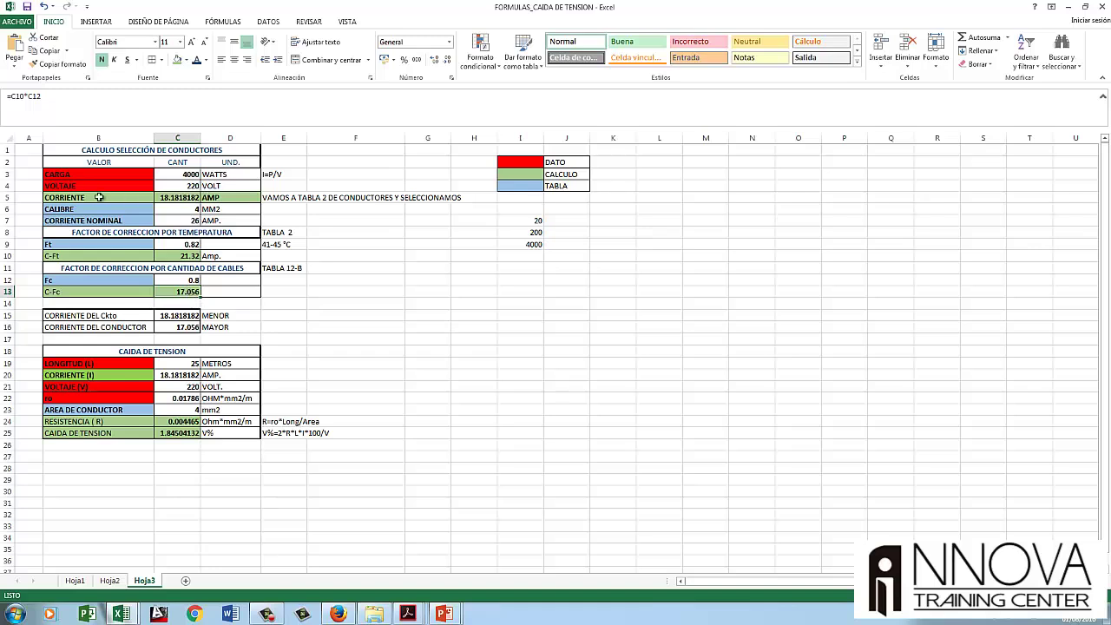
- Compare the circuit's CORRIENTE with CORRIENTE DEL CONDUCTOR and inspect the C-Fc formula
drag(95, 197, 222, 198)
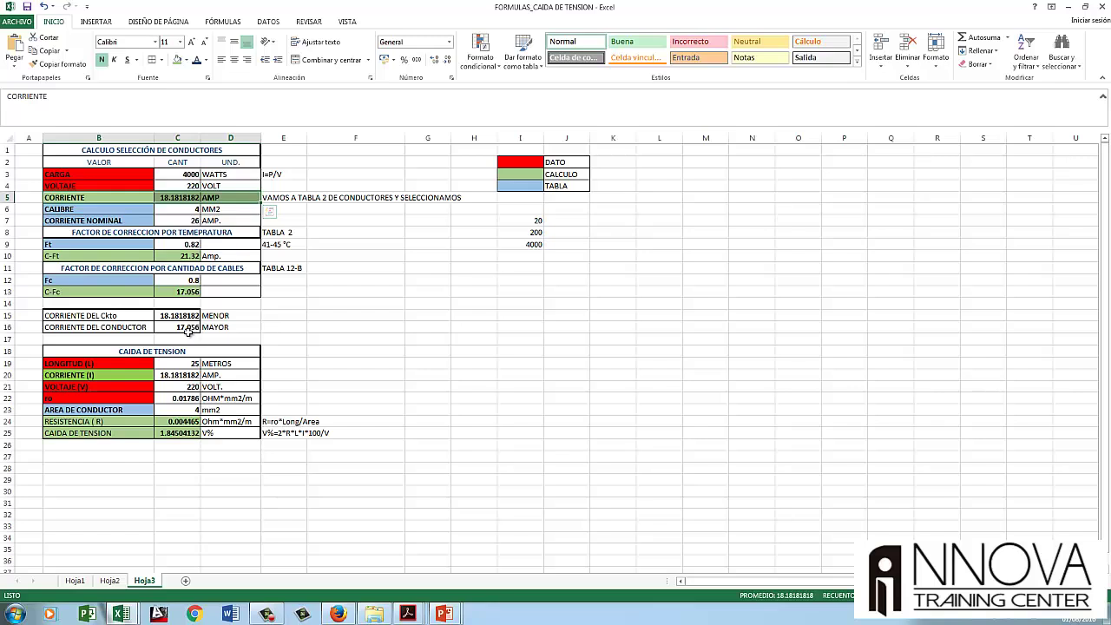
click(182, 330)
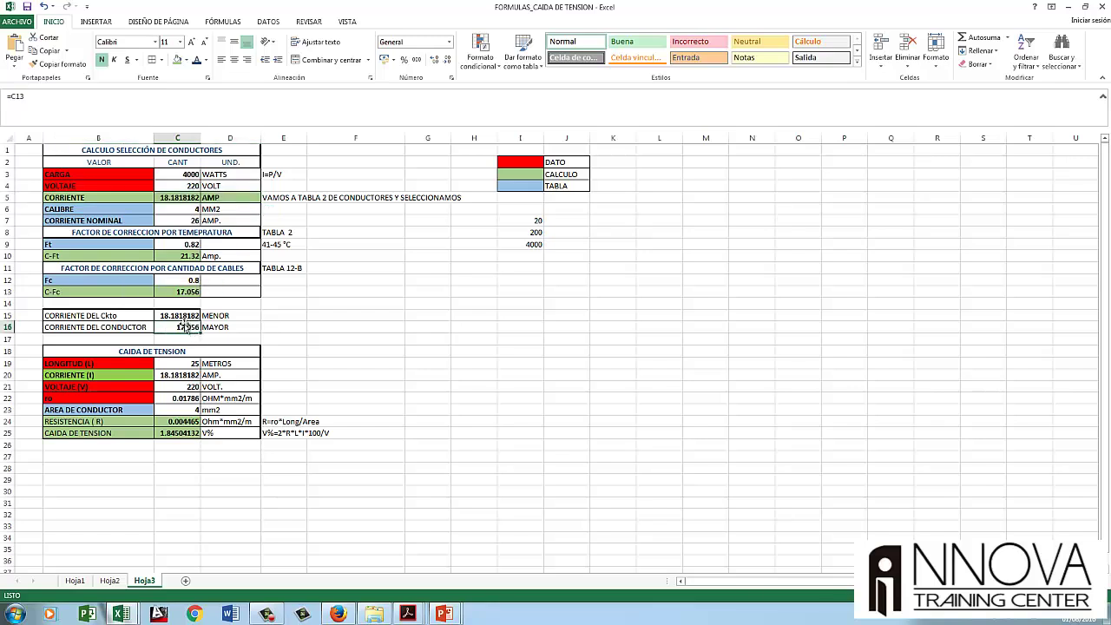
click(187, 292)
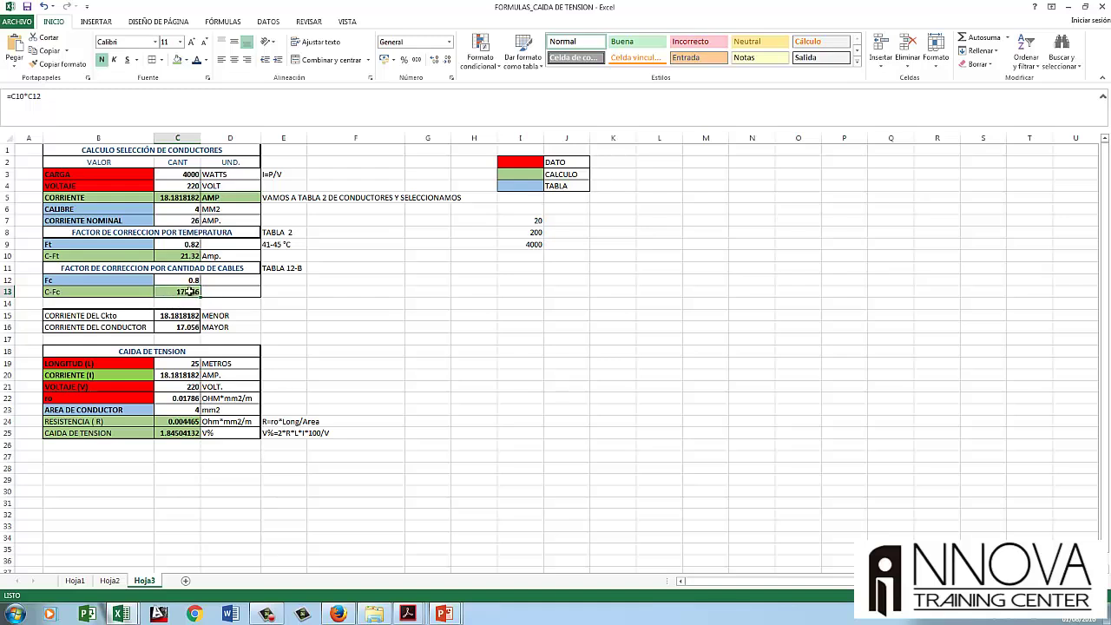
- Look up the 6 mm² conductor for method A1 in Tabla 2, and set CALIBRE to 6 mm² and CORRIENTE NOMINAL to 34 A
key(alt+Tab)
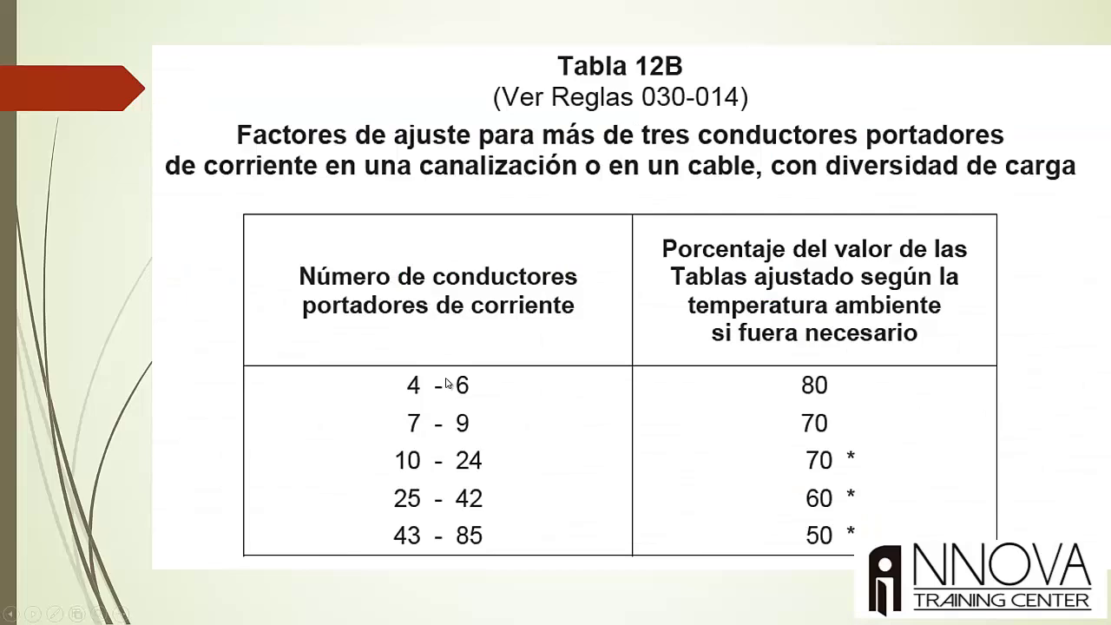
key(Left)
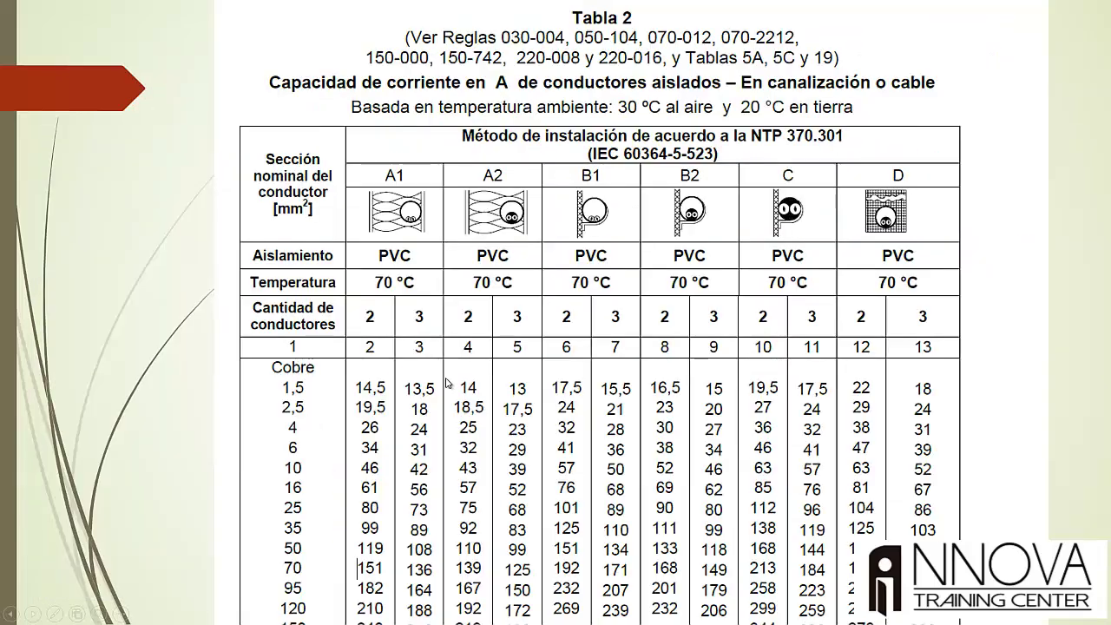
click(296, 451)
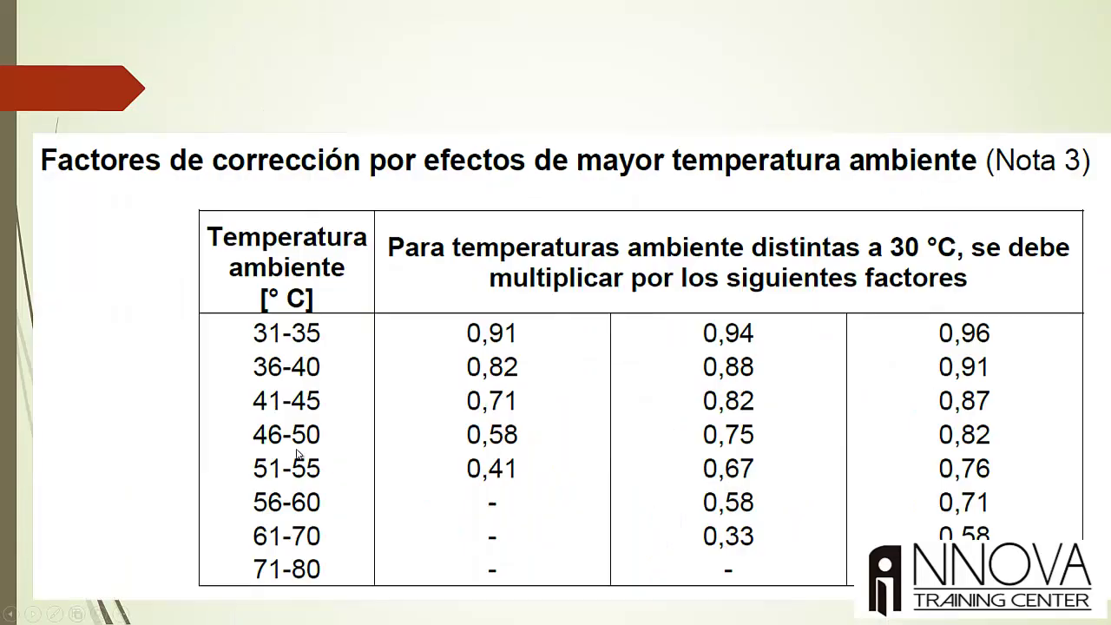
key(Left)
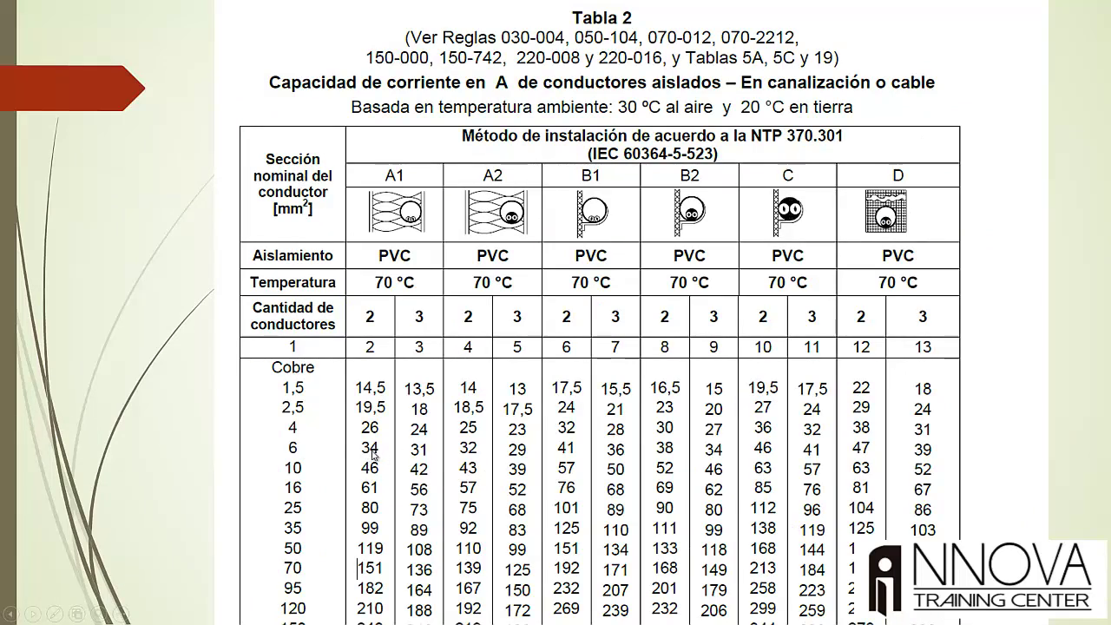
key(alt+Tab)
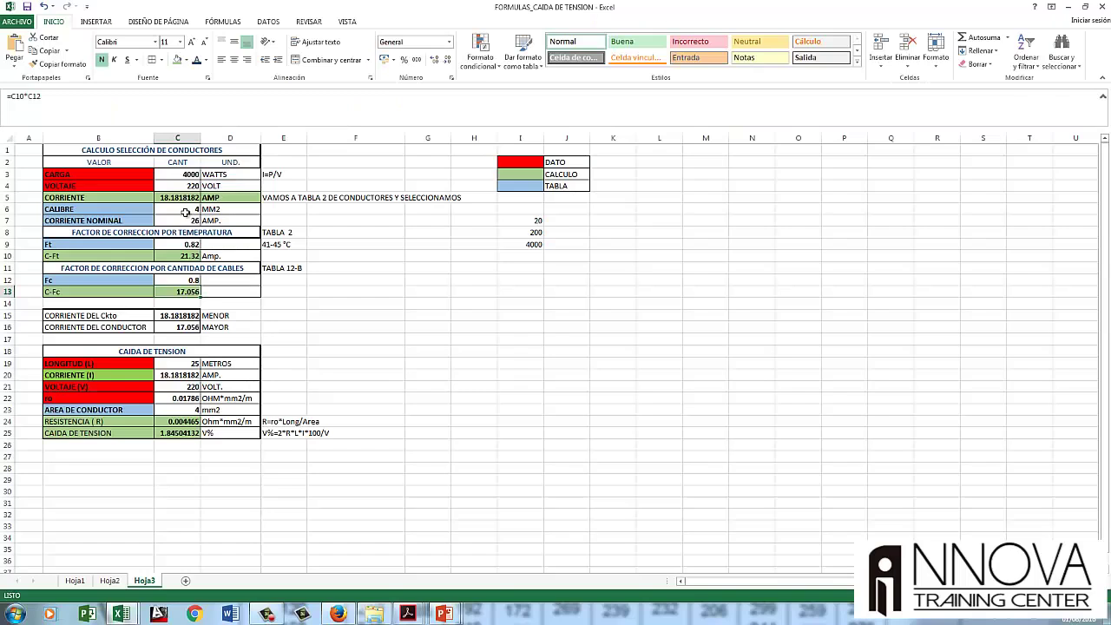
click(185, 212)
text(6)
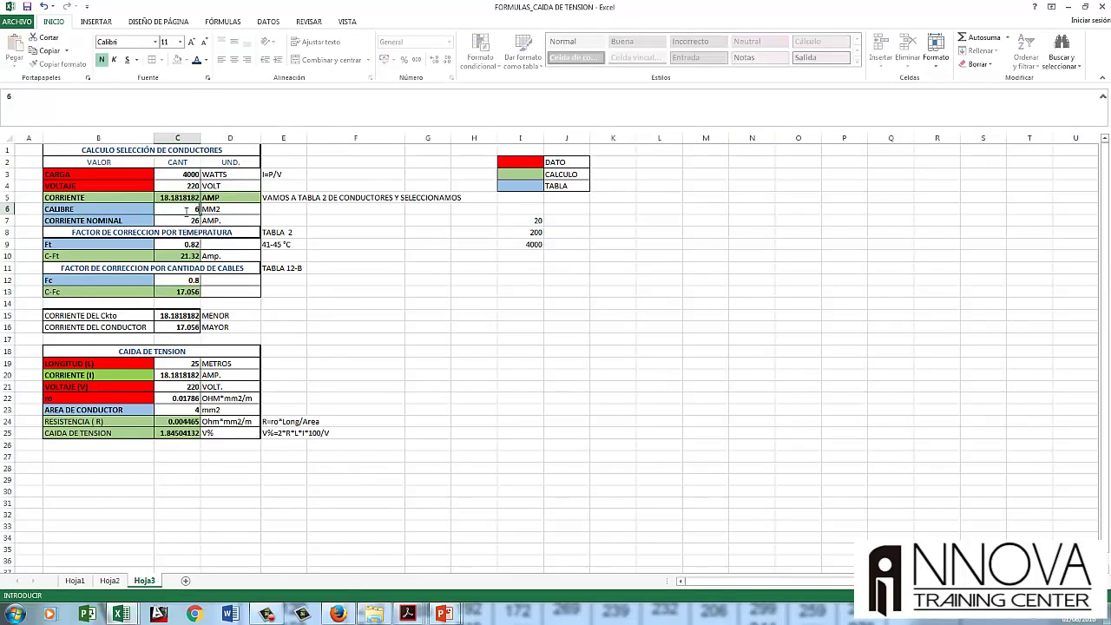
key(Return)
text(34)
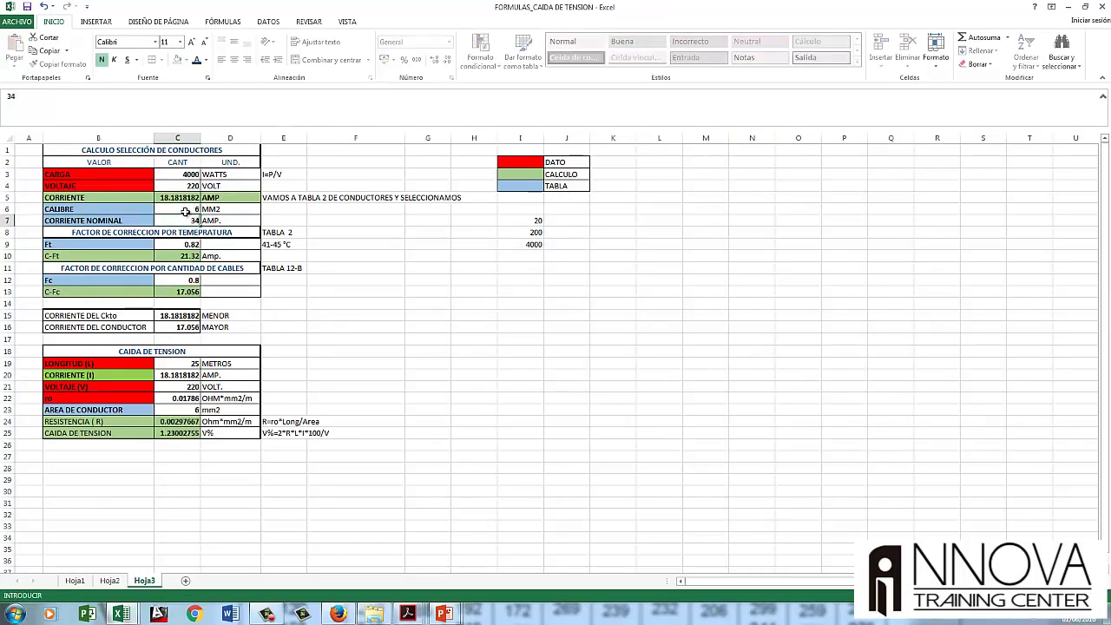
key(Return)
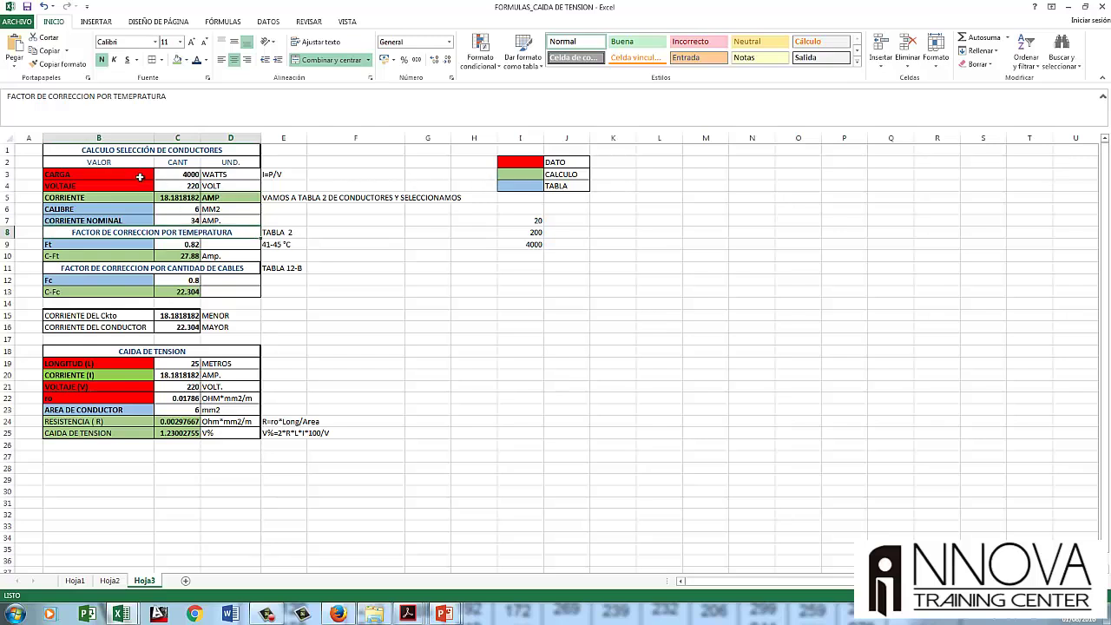
- Add the heading LEYENDA in cell I1 above the DATO, CALCULO and TABLA colour key
drag(138, 177, 139, 185)
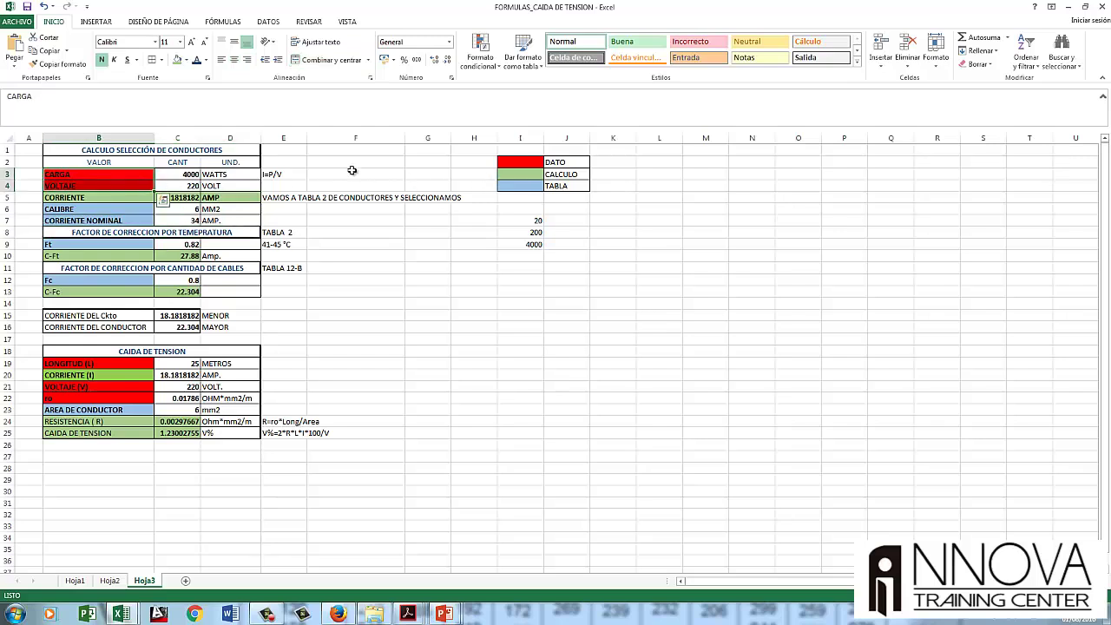
click(524, 152)
text(LÑEYENDA)
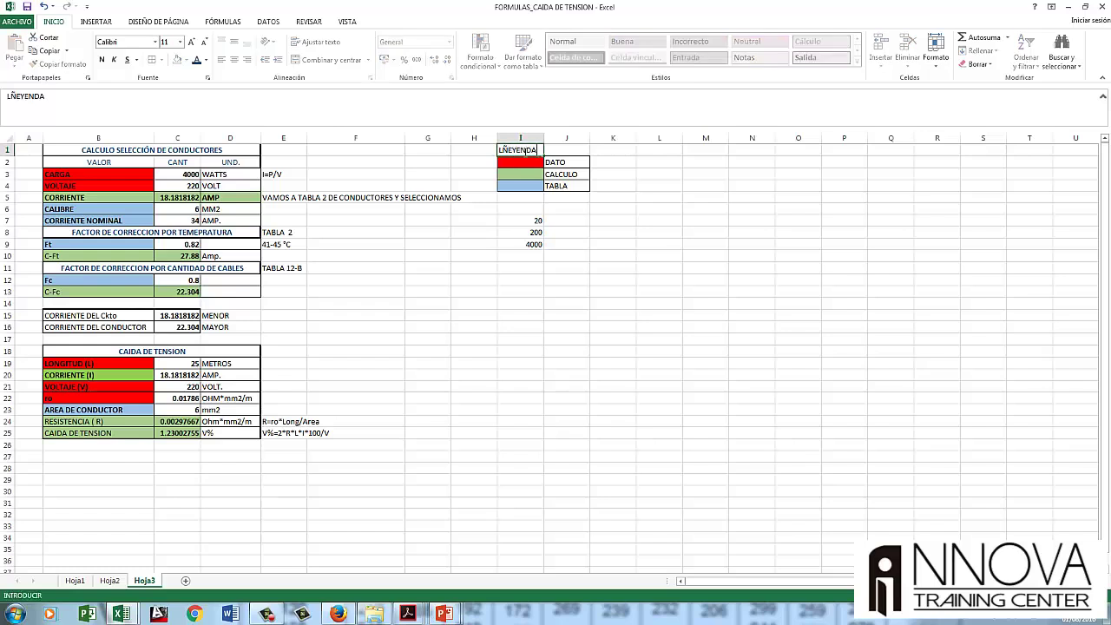
key(Return)
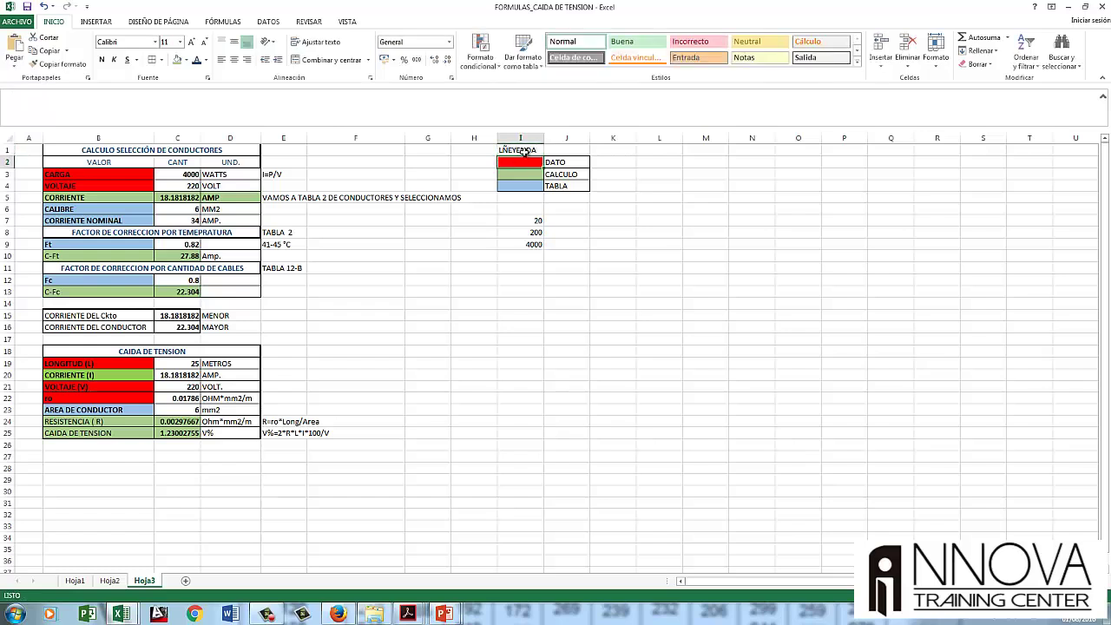
double_click(514, 152)
key(BackSpace)
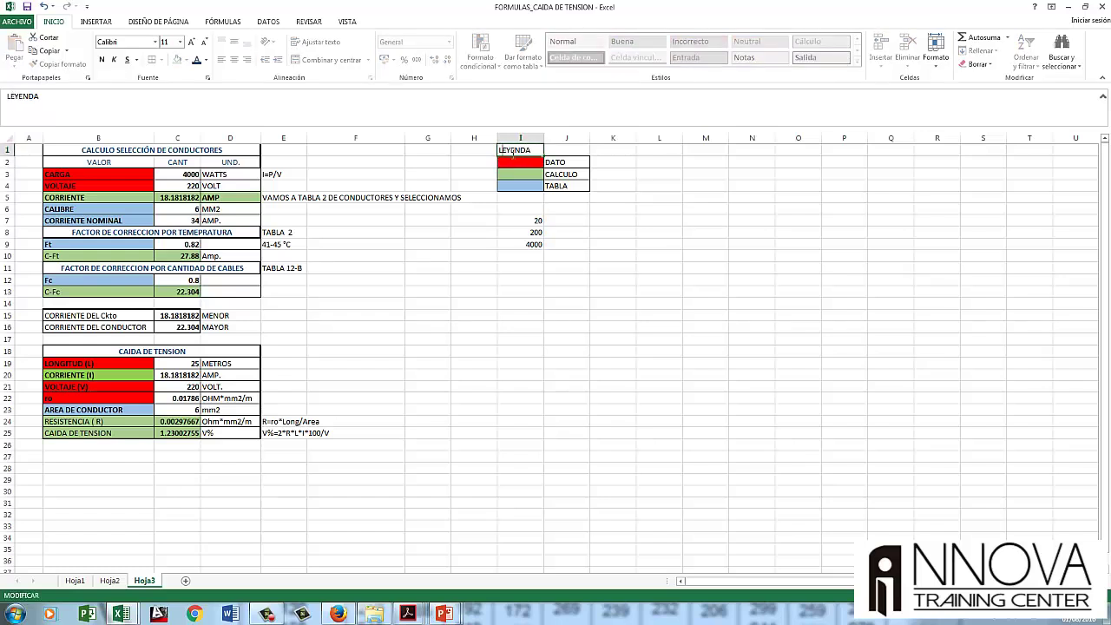
key(Return)
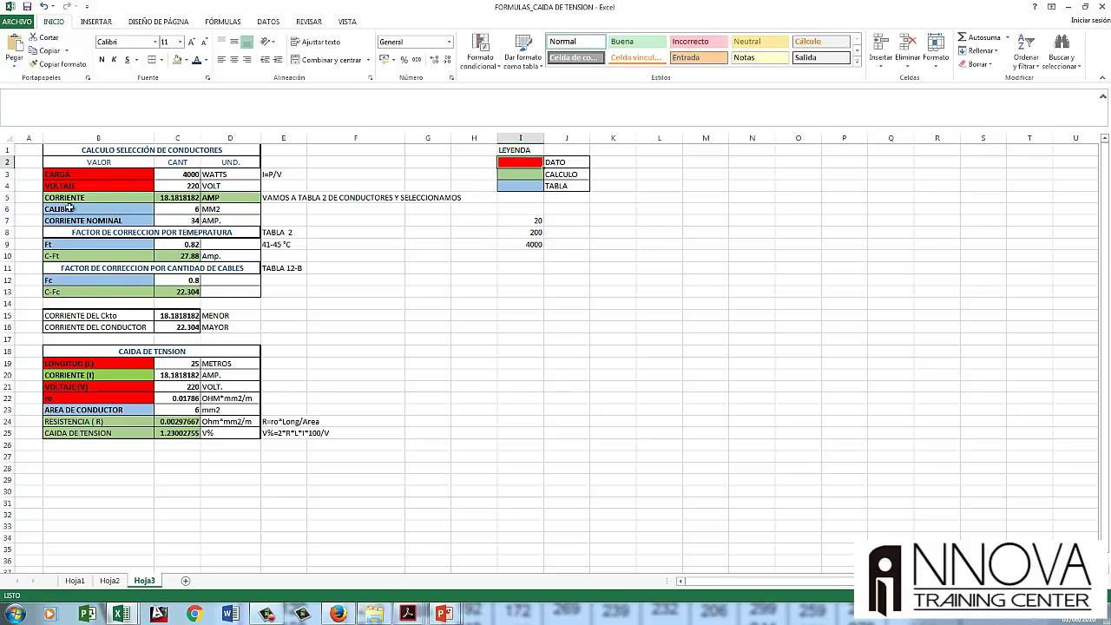
- Match the CARGA, VOLTAJE, CORRIENTE, CALIBRE and CORRIENTE NOMINAL rows with their colour categories in the legend
drag(93, 173, 96, 186)
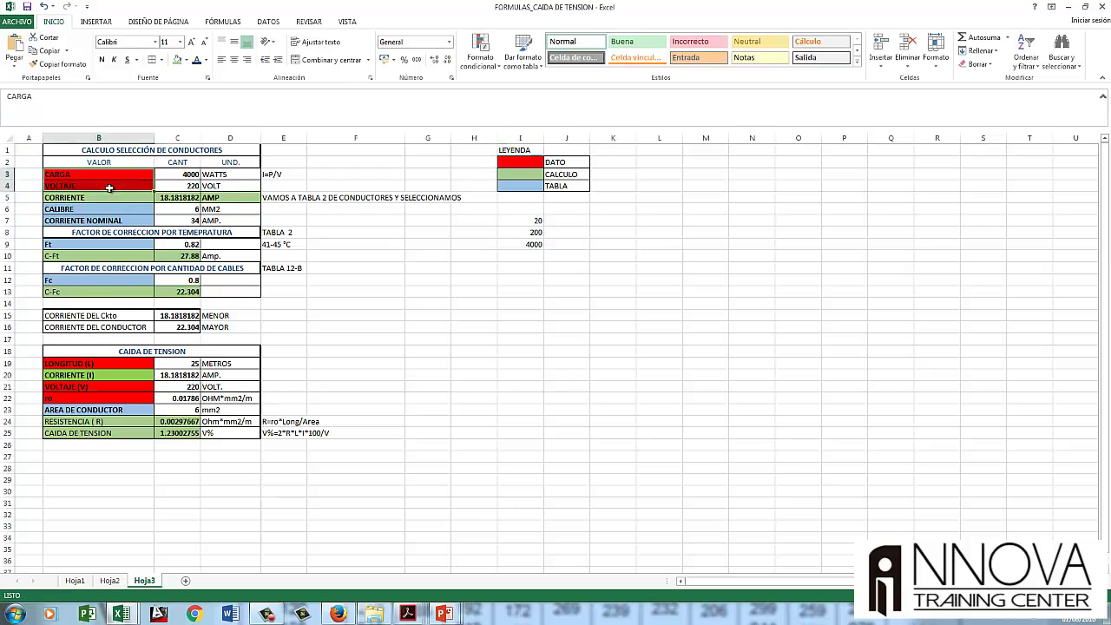
click(510, 172)
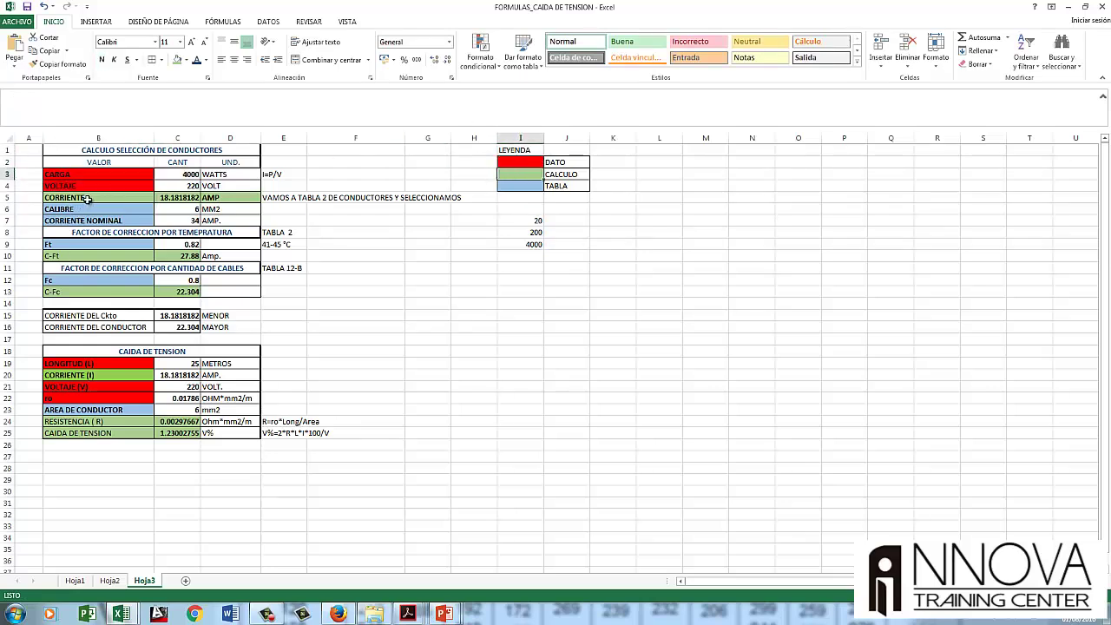
drag(87, 199, 178, 198)
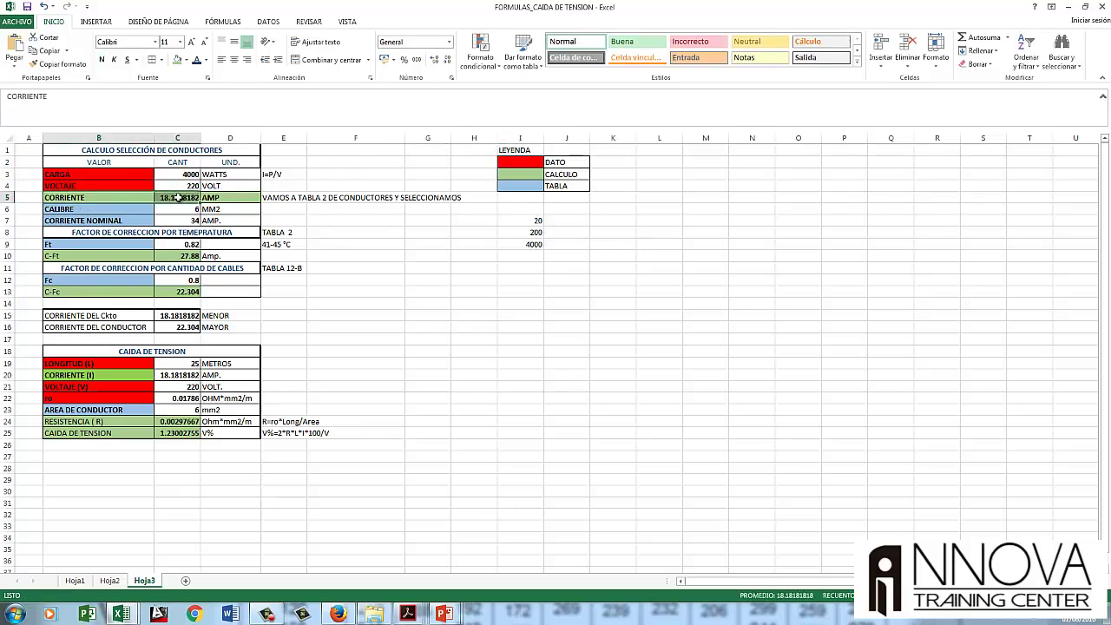
click(526, 185)
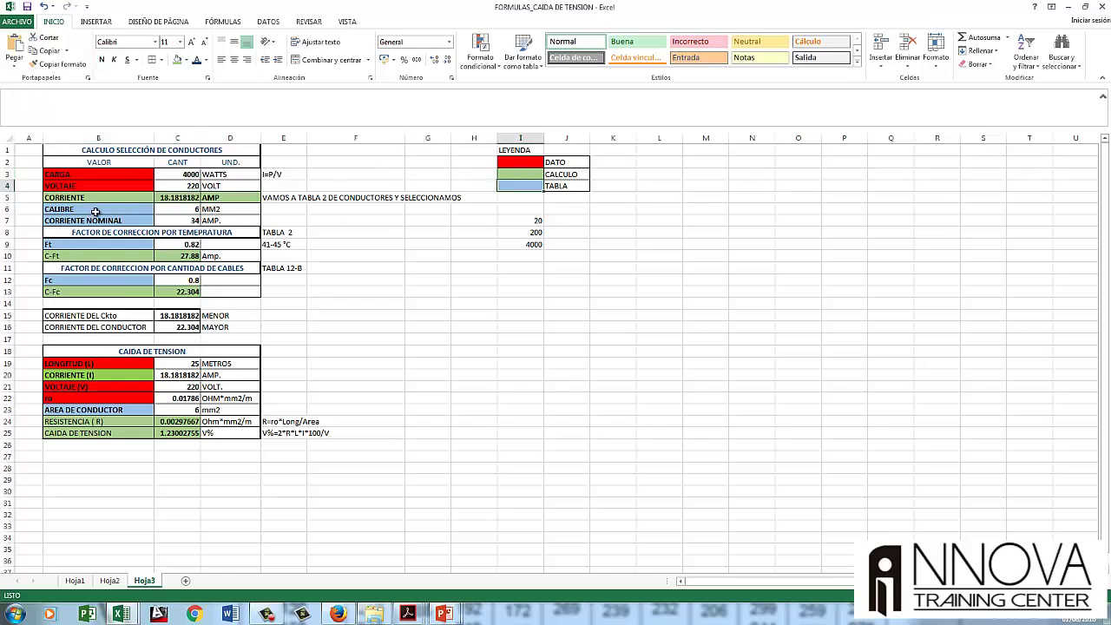
drag(96, 212, 189, 217)
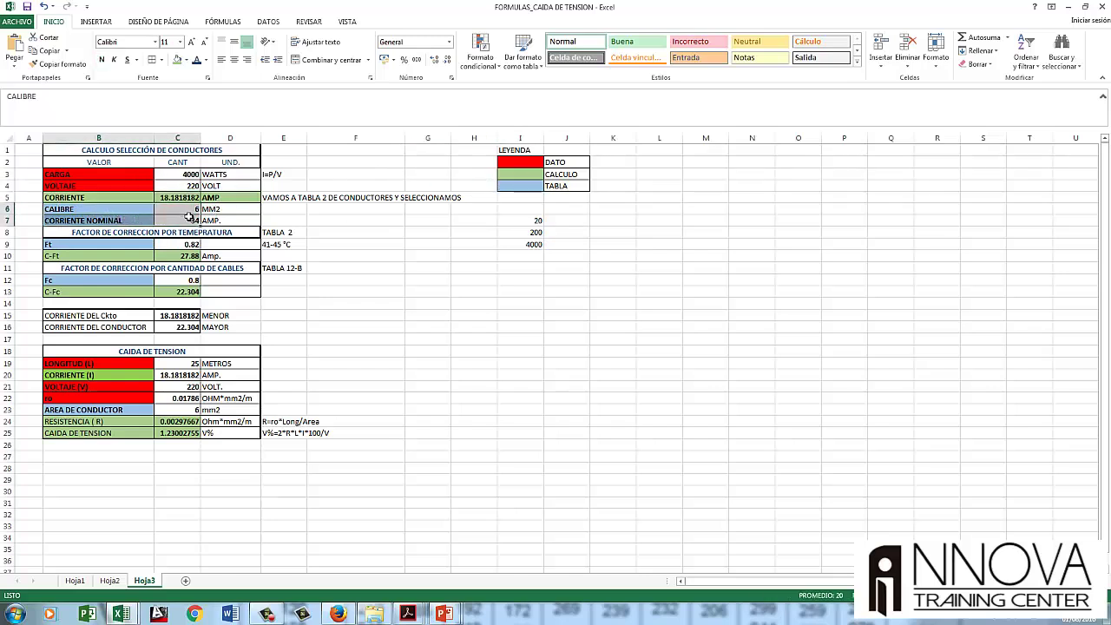
- Review the CALIBRE, CORRIENTE NOMINAL, CORRIENTE and C-Fc cells, and check the 6 mm² row for method A1 in Tabla 2
click(503, 197)
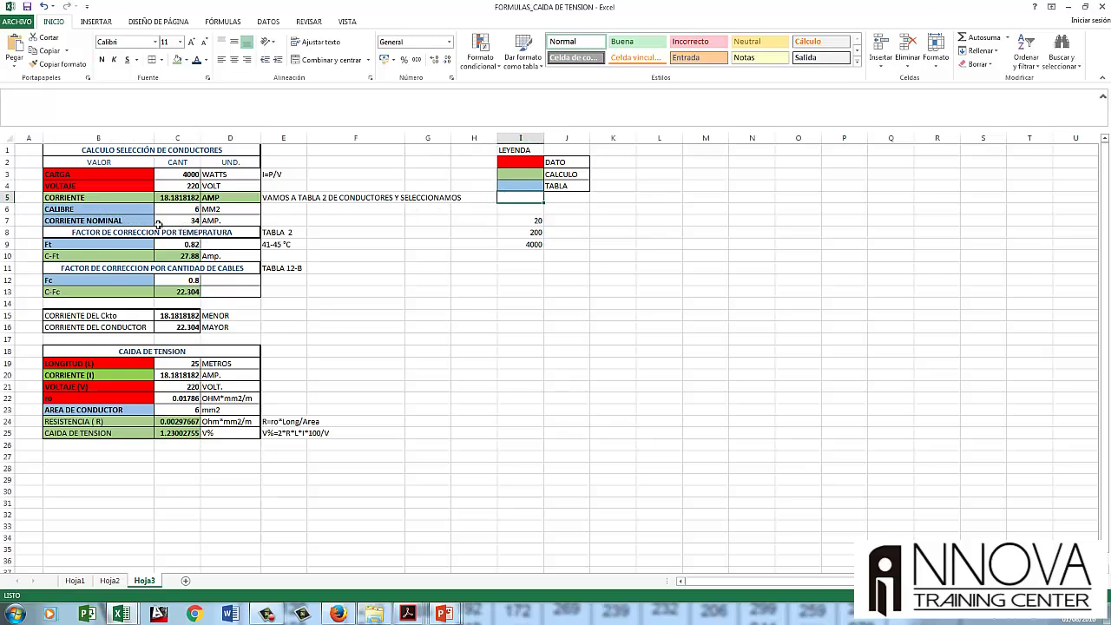
drag(135, 211, 192, 217)
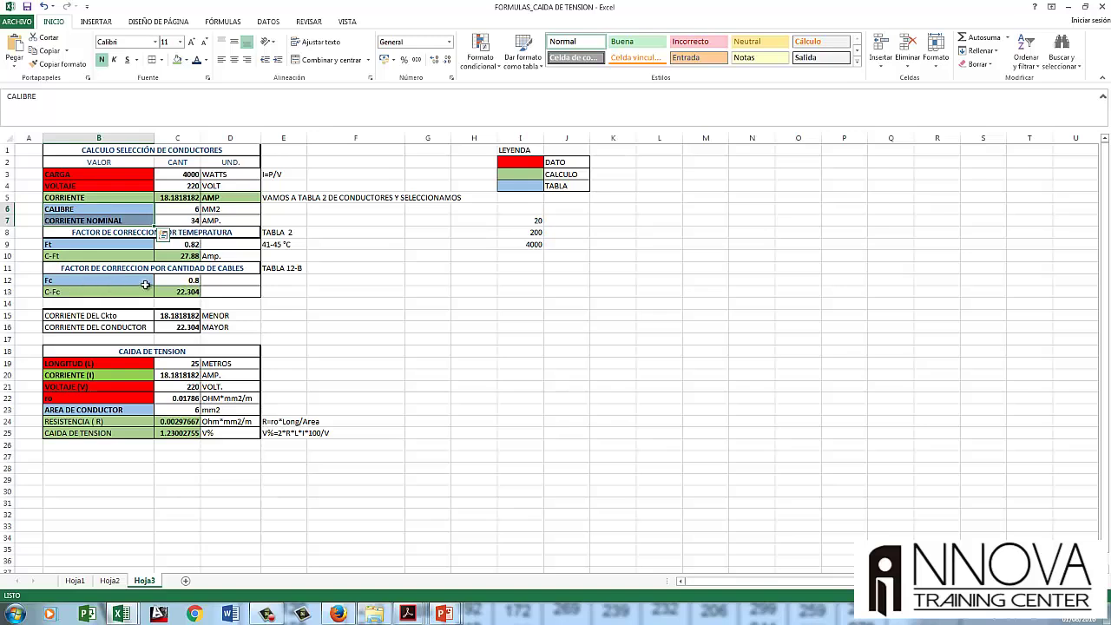
click(180, 281)
drag(193, 209, 193, 220)
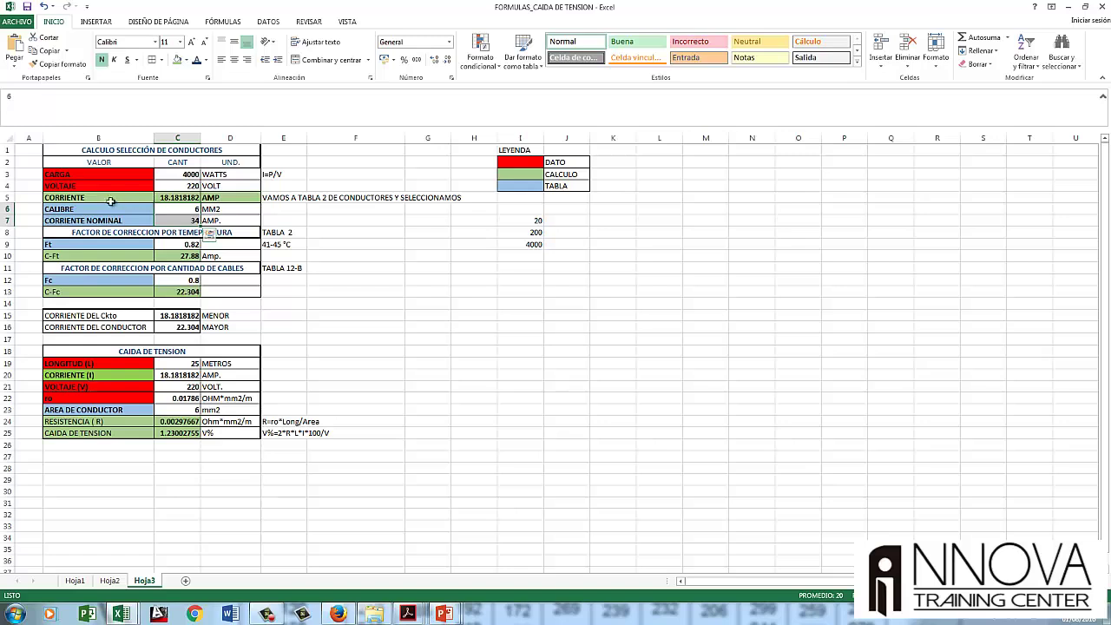
drag(114, 198, 189, 198)
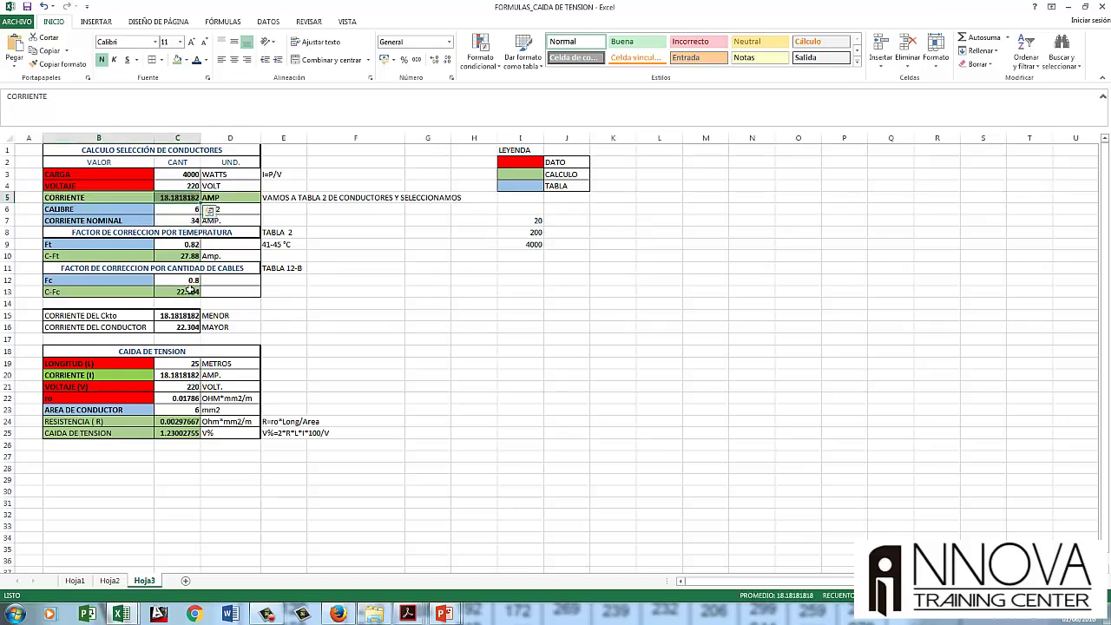
click(190, 291)
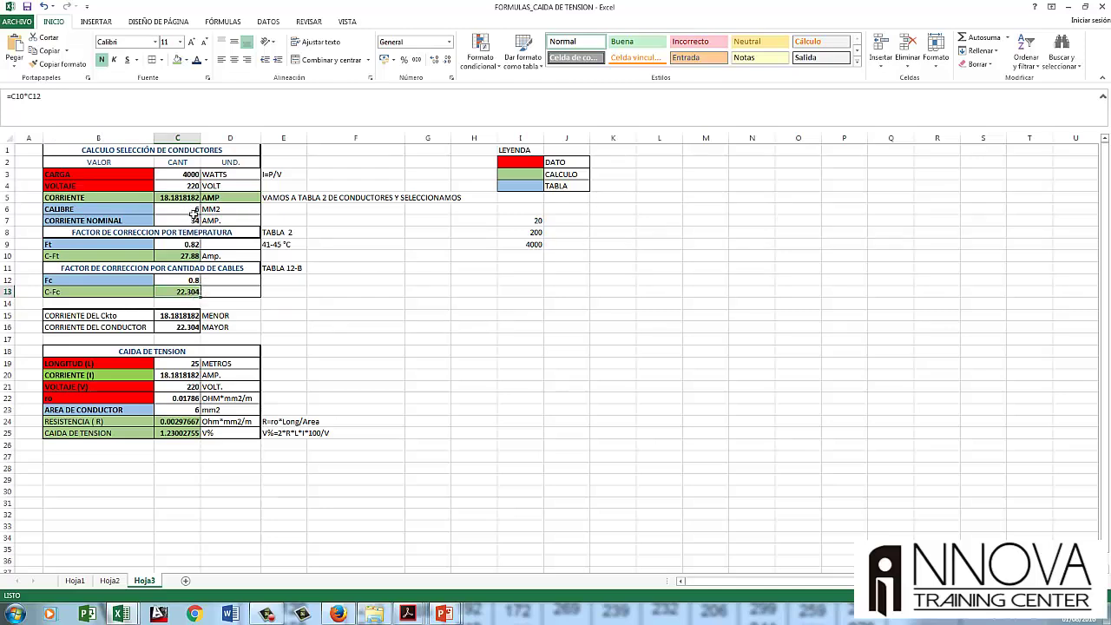
key(alt+Tab)
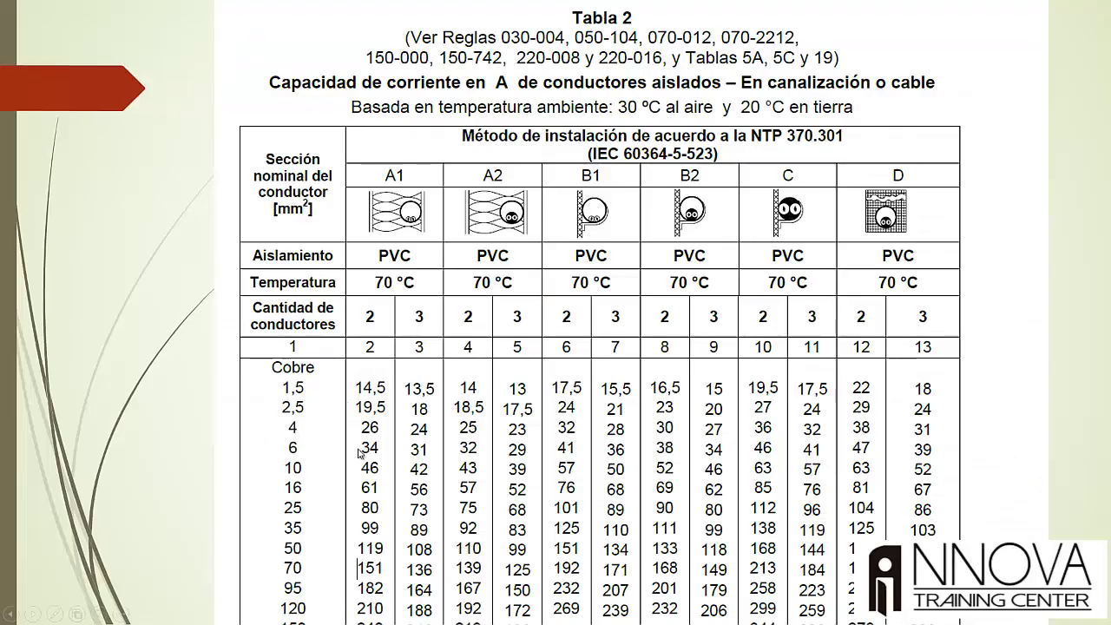
key(alt+Tab)
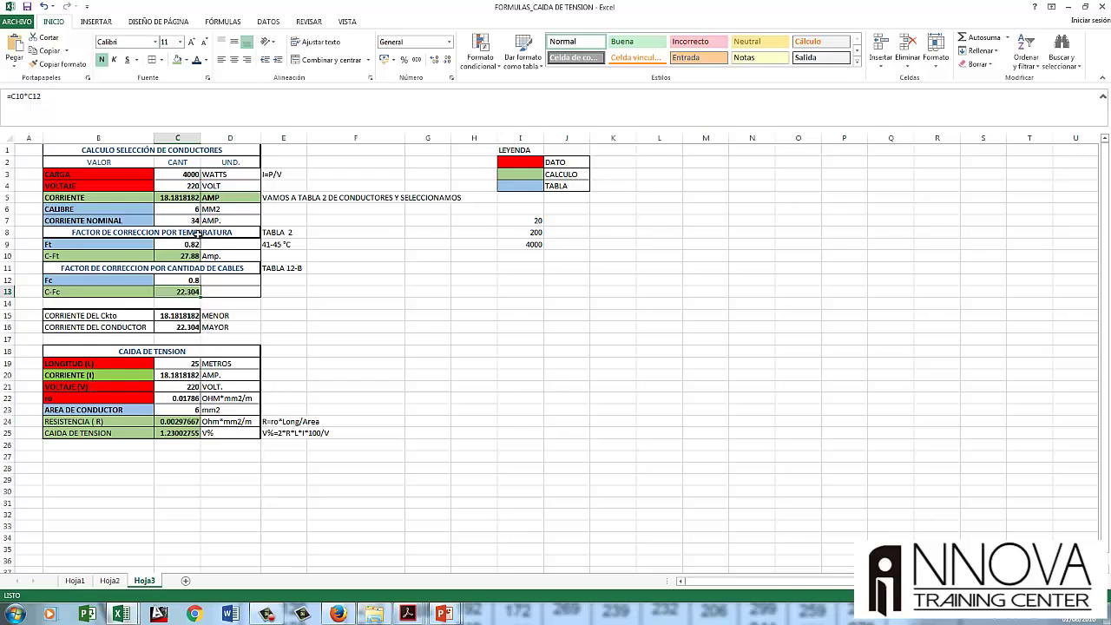
- Switch to the Indeco catalogue in Adobe Acrobat Reader and look up the 2.5 mm² conductor's DUCTO amperage in the THW-90 technical table
click(443, 614)
mouse_move(411, 614)
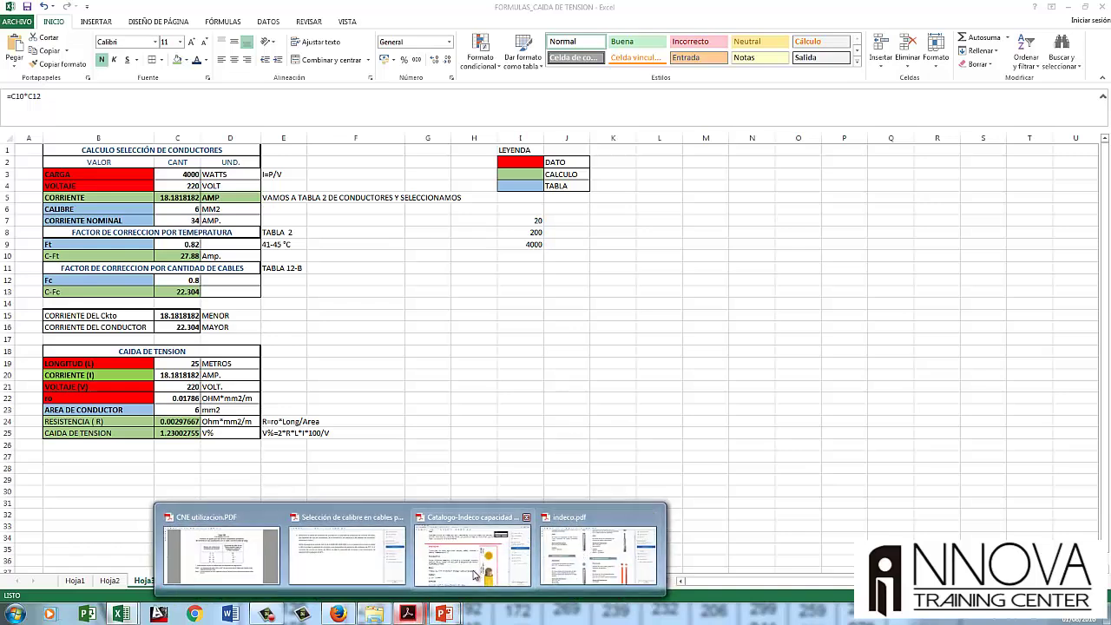
click(489, 522)
scroll(546, 361, up, 3)
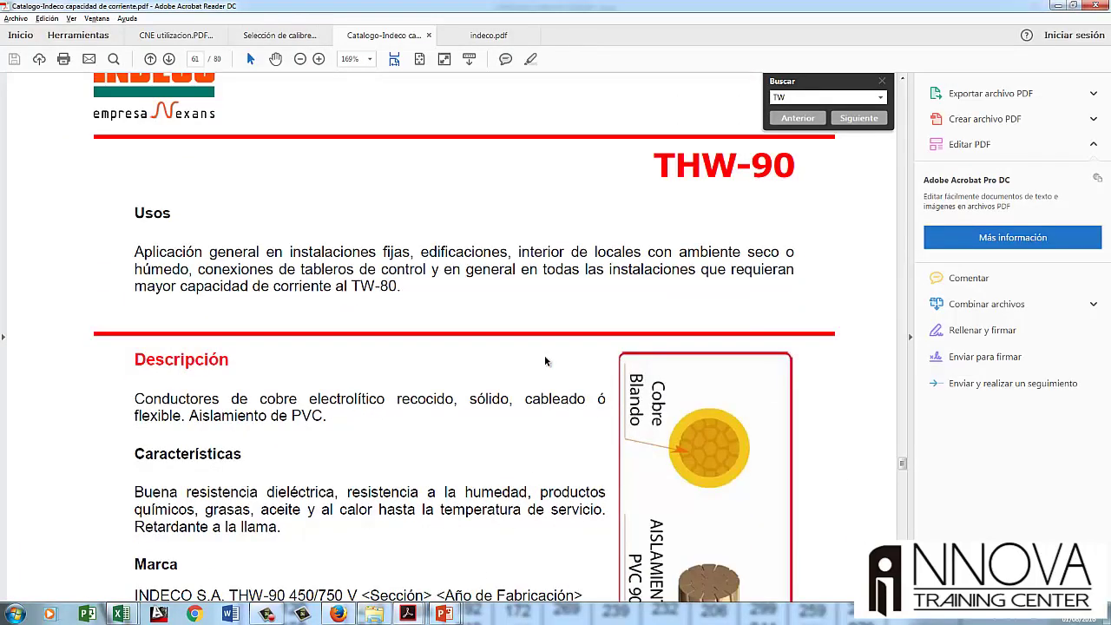
scroll(546, 361, down, 15)
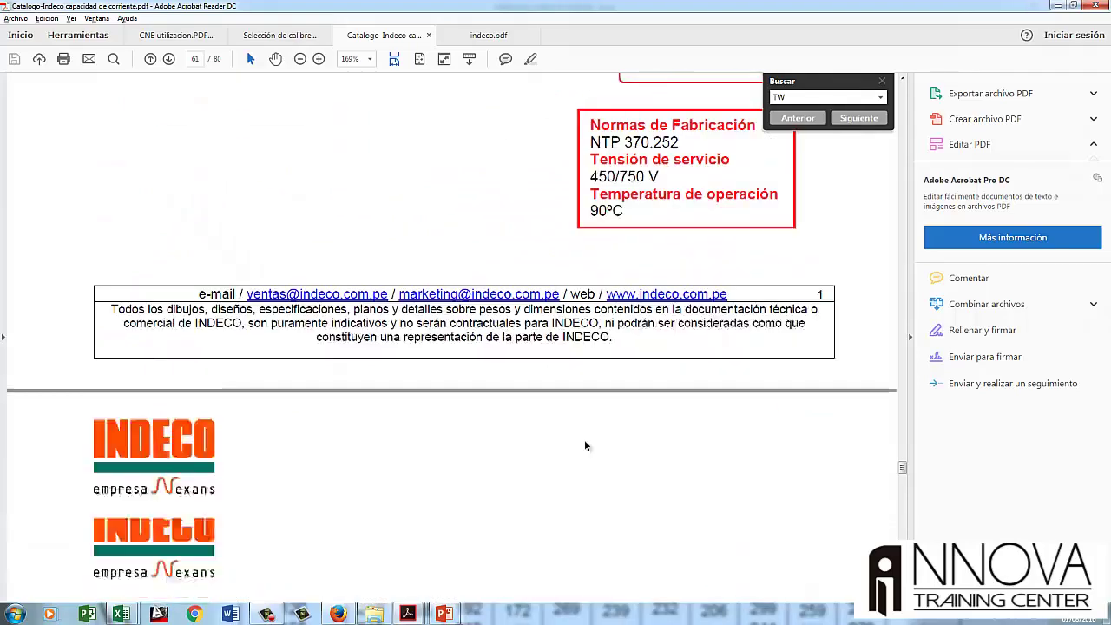
scroll(584, 445, down, 5)
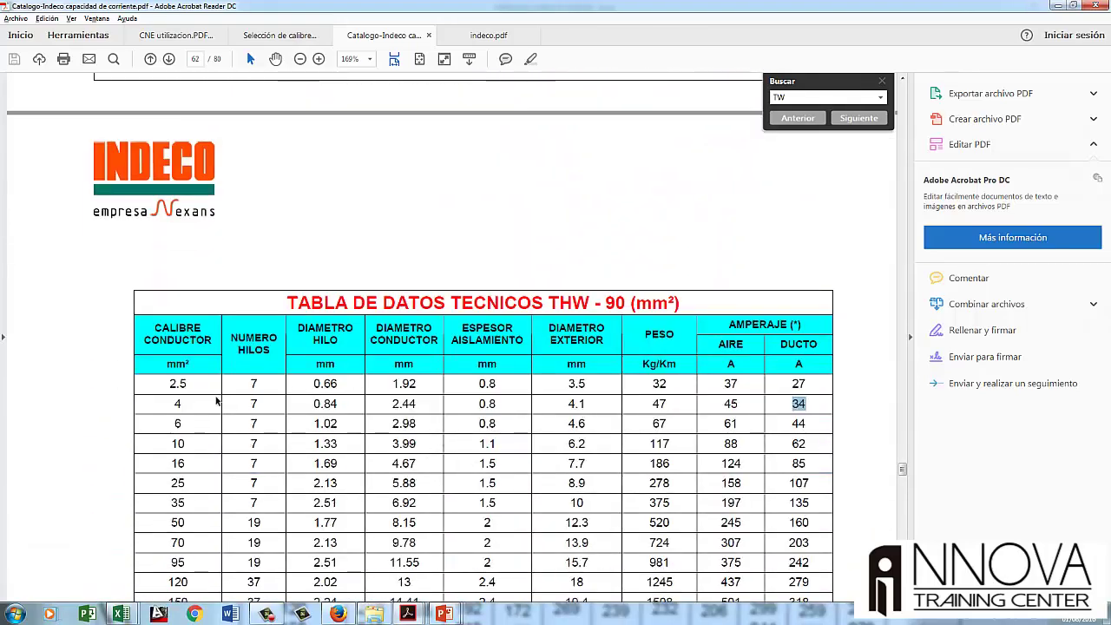
click(460, 438)
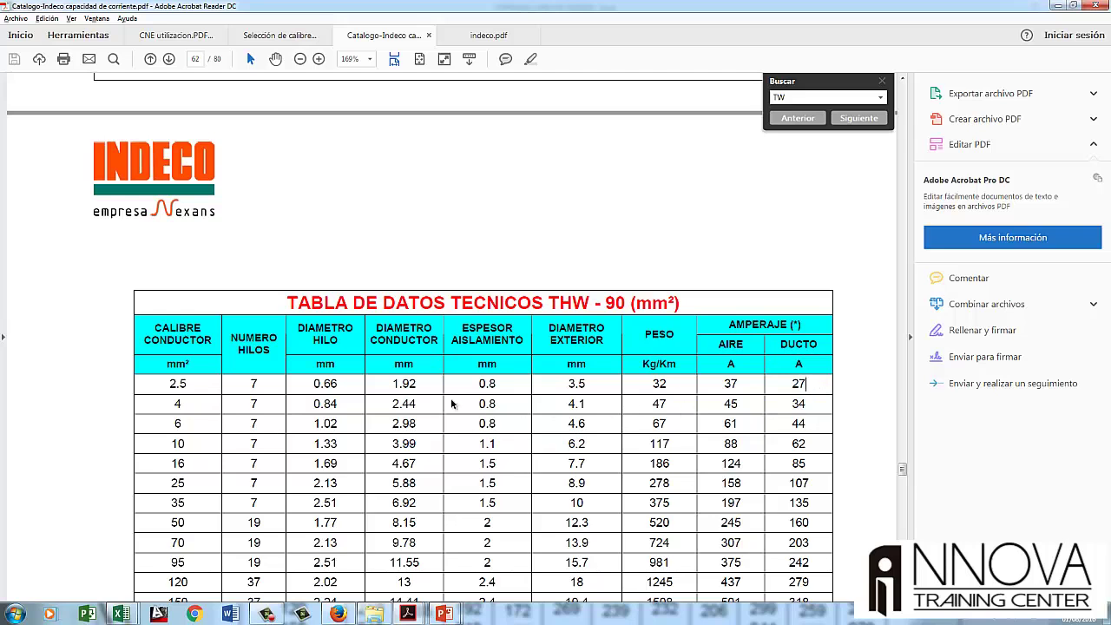
drag(170, 383, 193, 385)
drag(809, 387, 790, 384)
- Back in the Excel worksheet, set CALIBRE to 2.5 mm² and CORRIENTE NOMINAL to 27 A
key(alt+Tab)
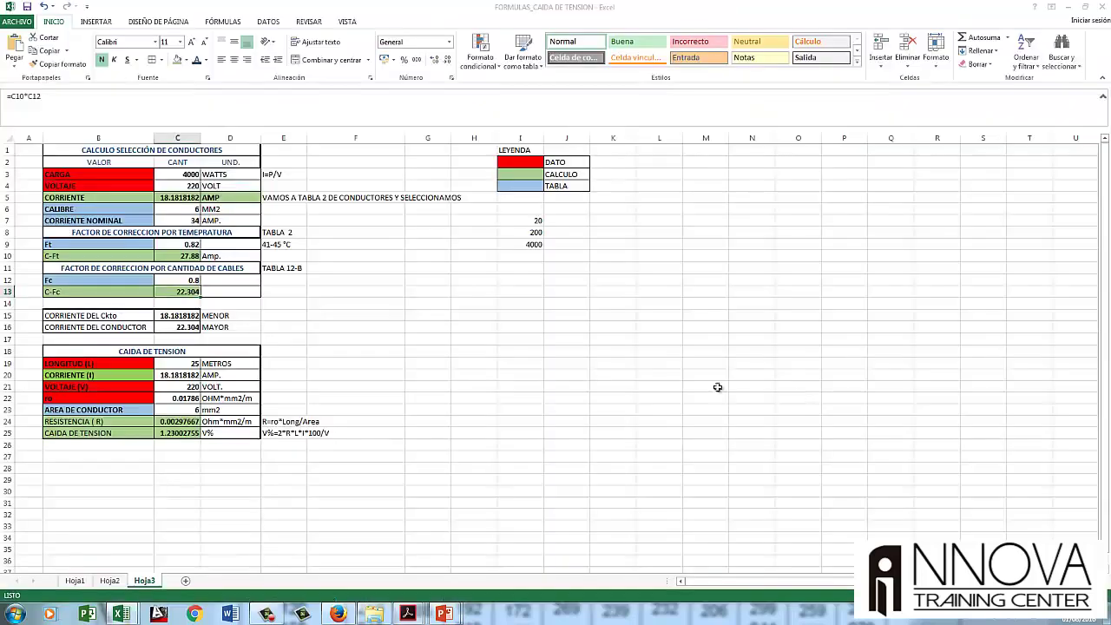
click(191, 209)
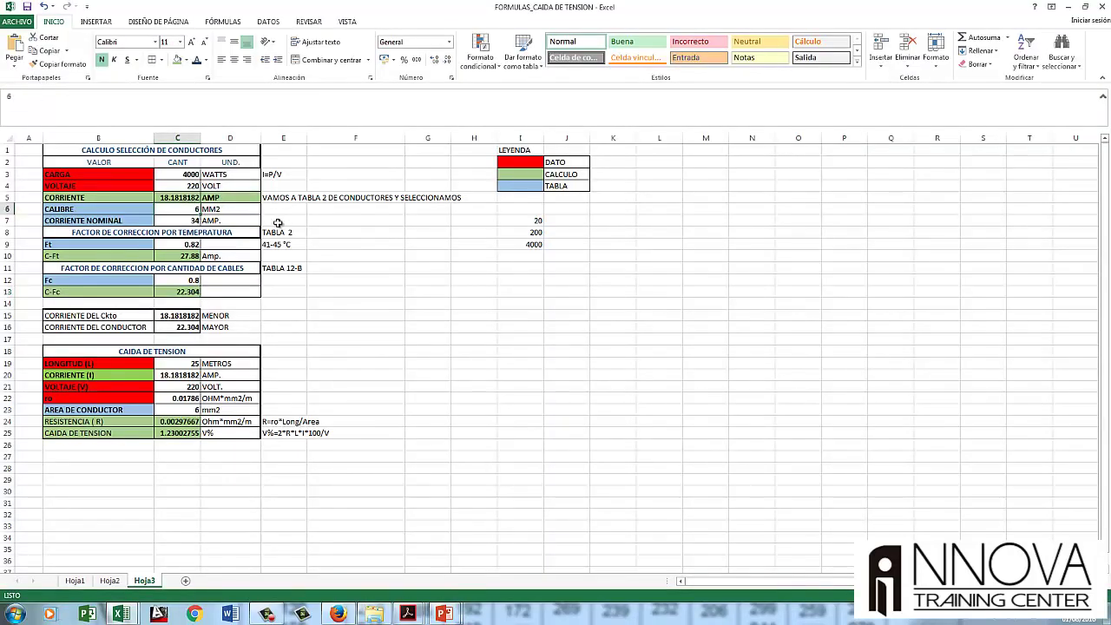
text(2.3)
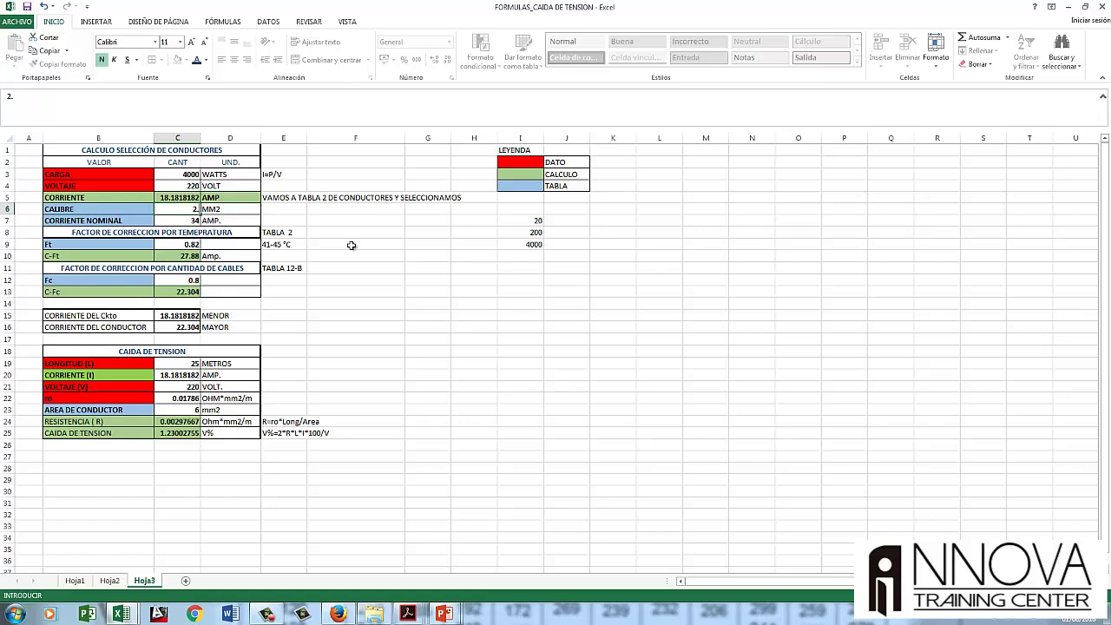
key(Tab)
key(Return)
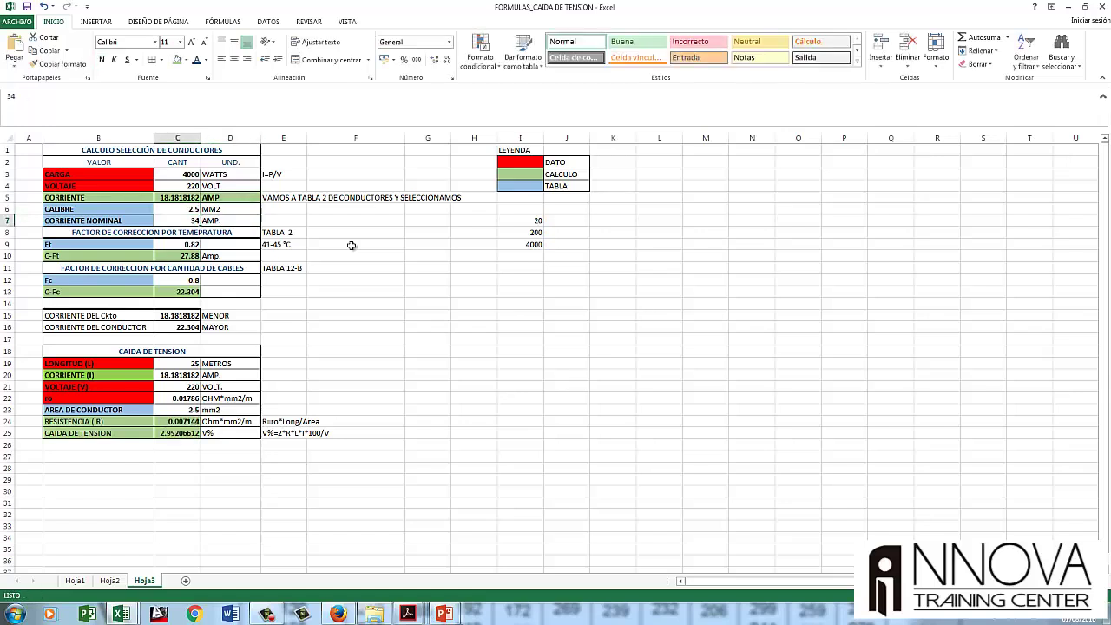
text(27)
key(Return)
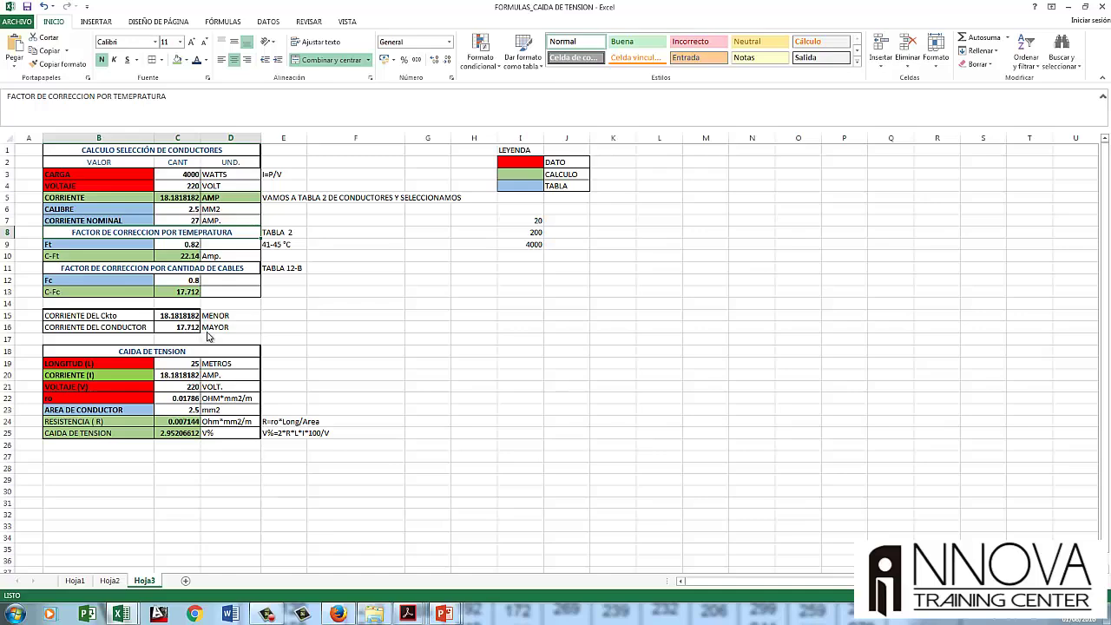
- Look up the 4 mm² conductor in the catalogue's THW-90 table, and set CALIBRE to 4 mm² and CORRIENTE NOMINAL to 34 A
key(alt+Tab)
drag(171, 403, 809, 405)
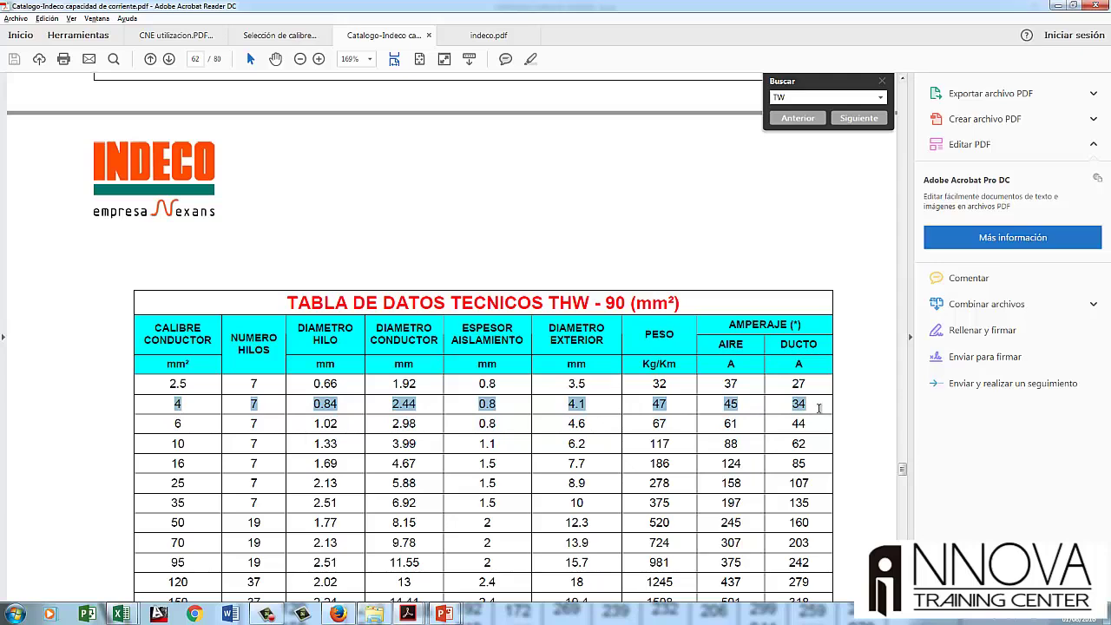
key(alt+Tab)
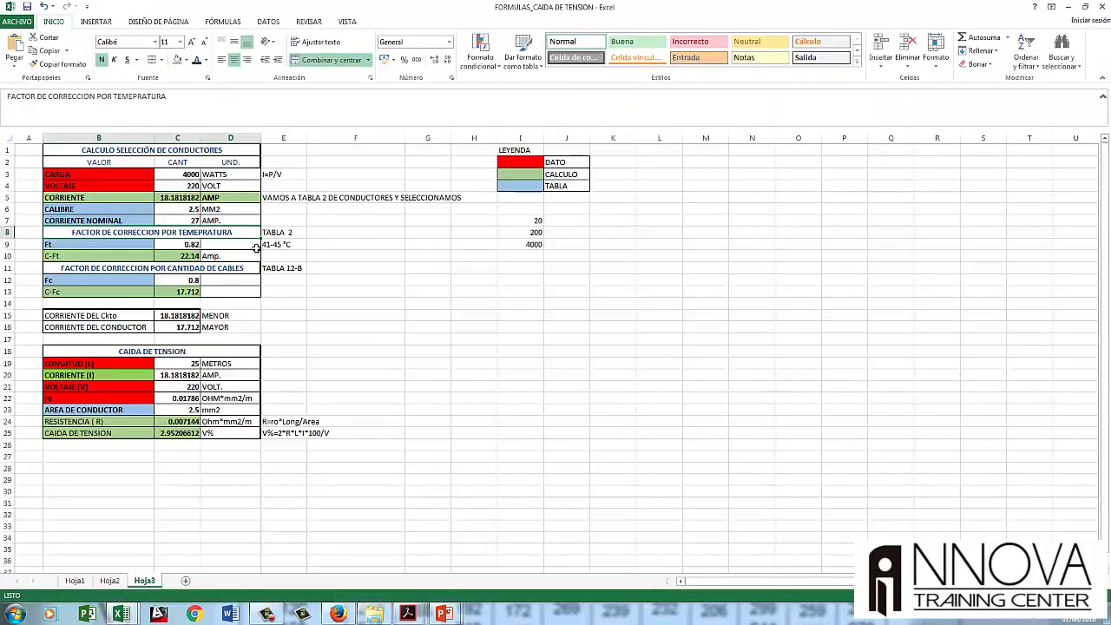
click(183, 210)
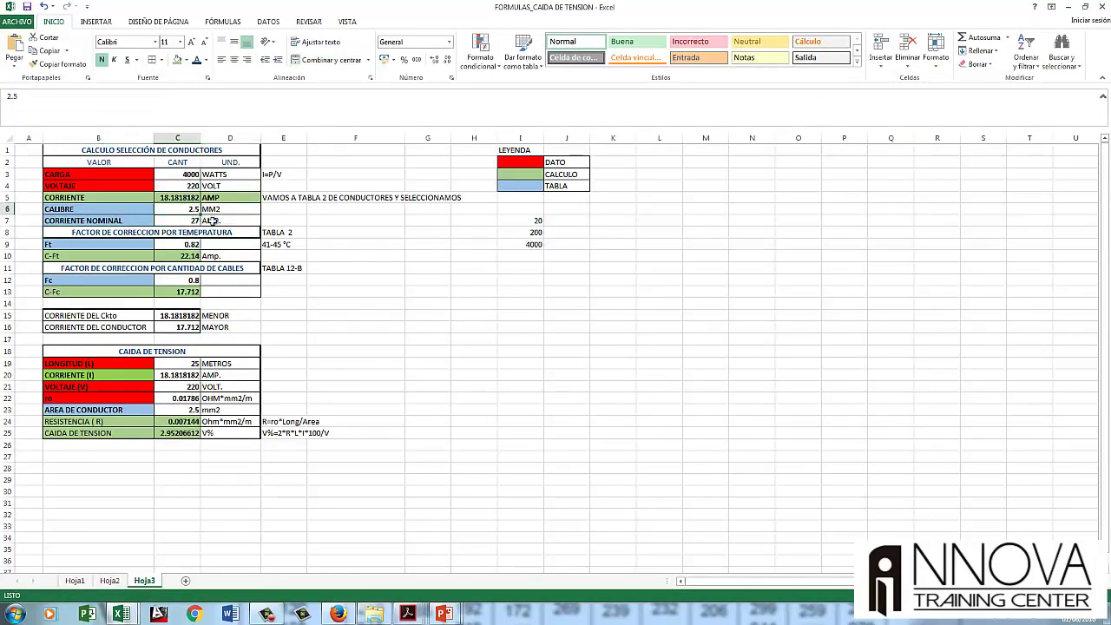
key(alt+Tab)
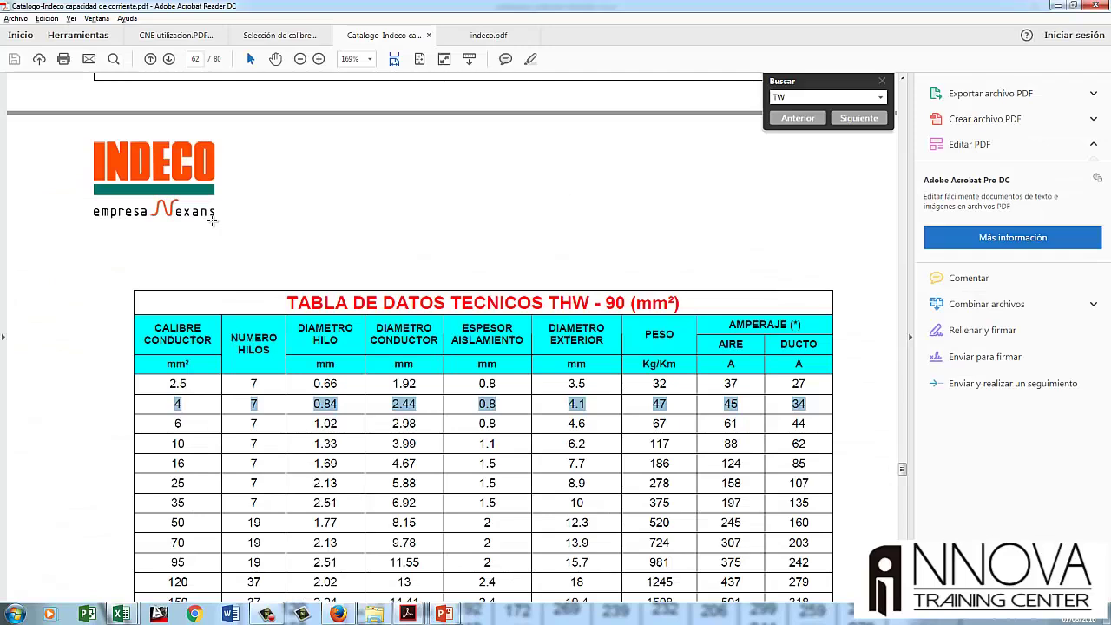
key(alt+Tab)
text(34)
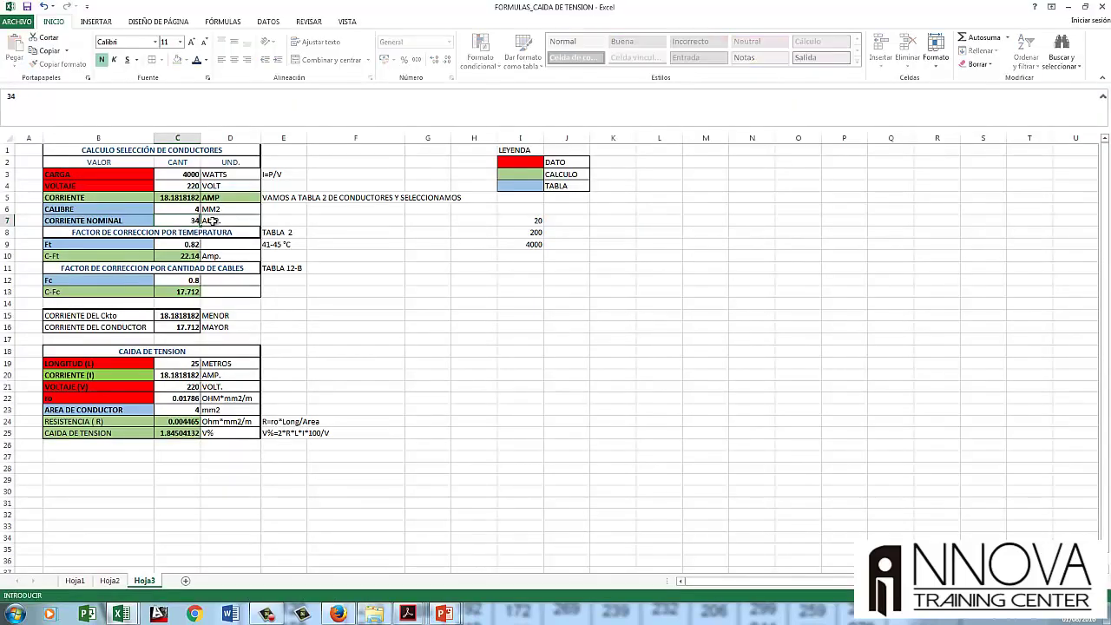
key(Return)
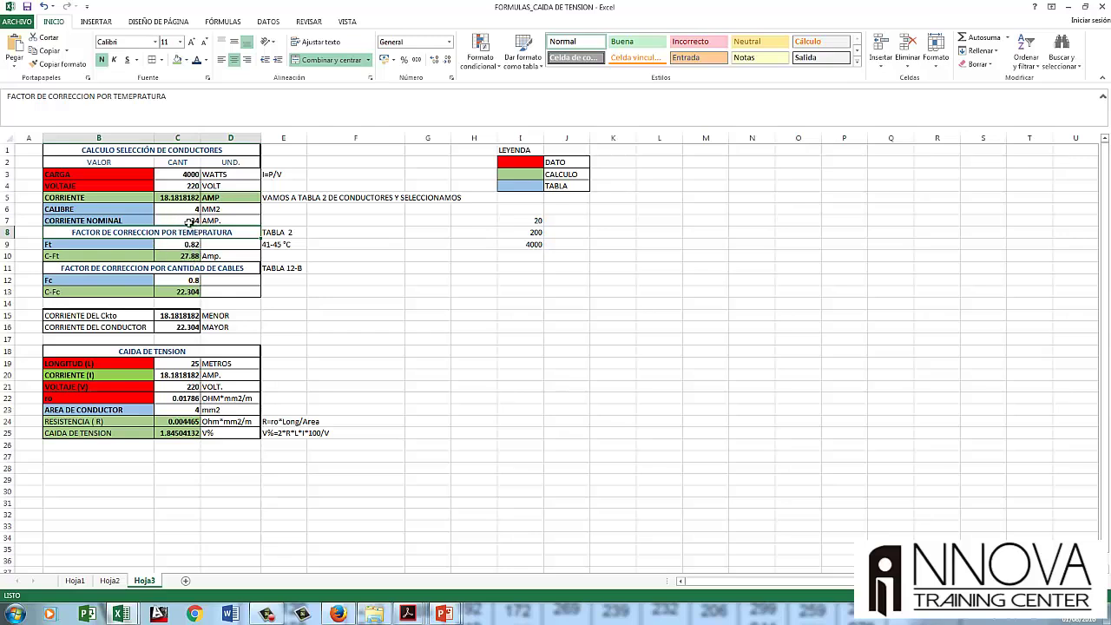
- Try a cable-count correction factor Fc of 1 in the worksheet, and restore it to 0.8
click(190, 221)
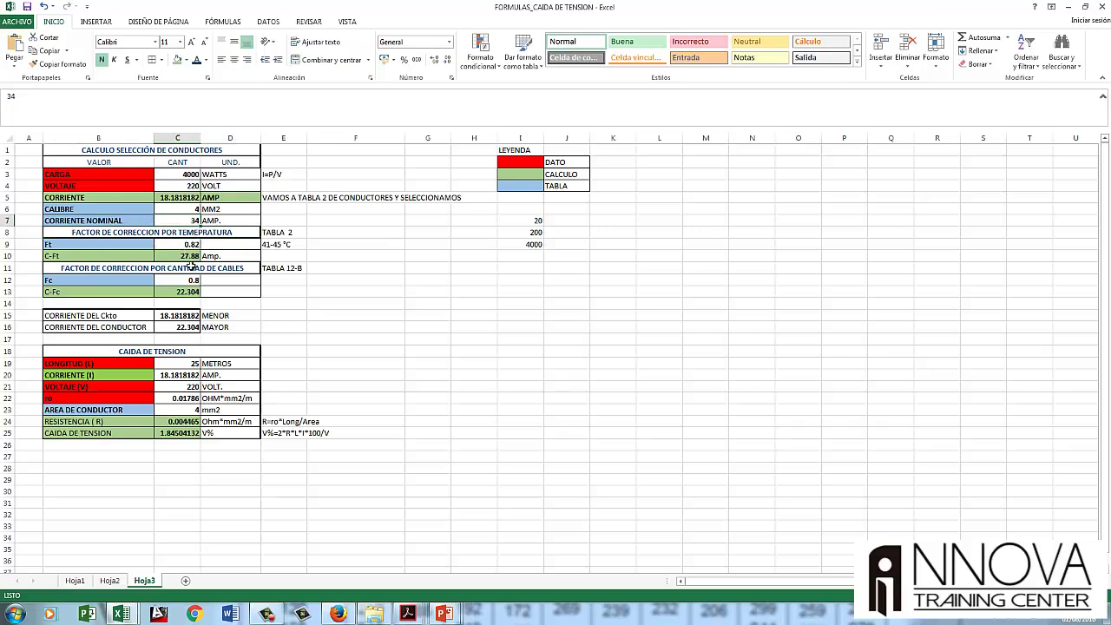
click(193, 281)
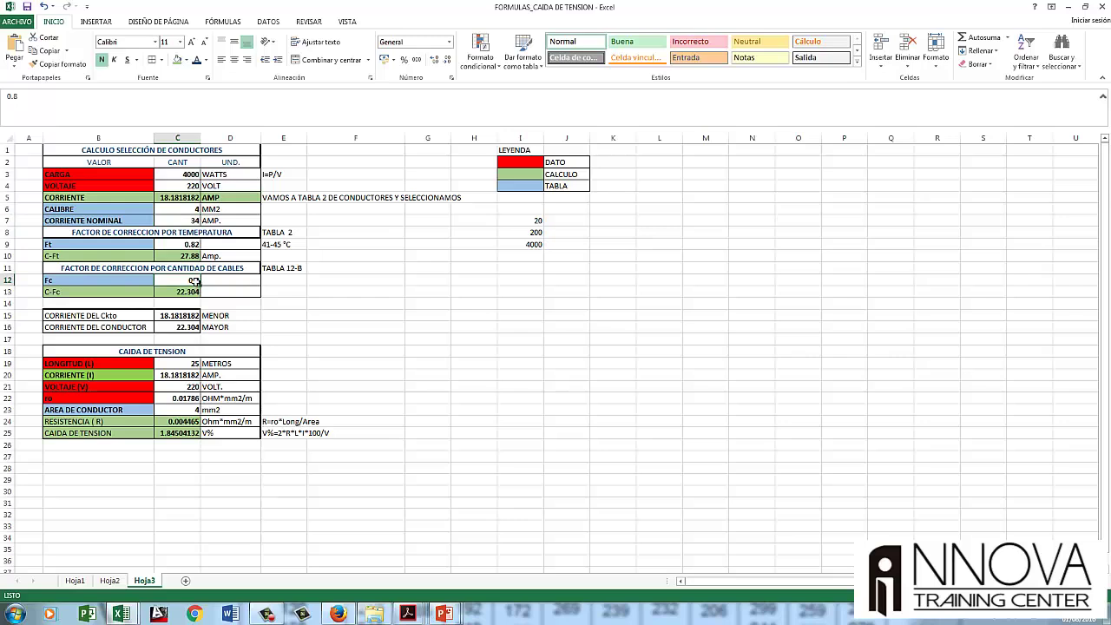
key(Down)
click(191, 283)
text(1)
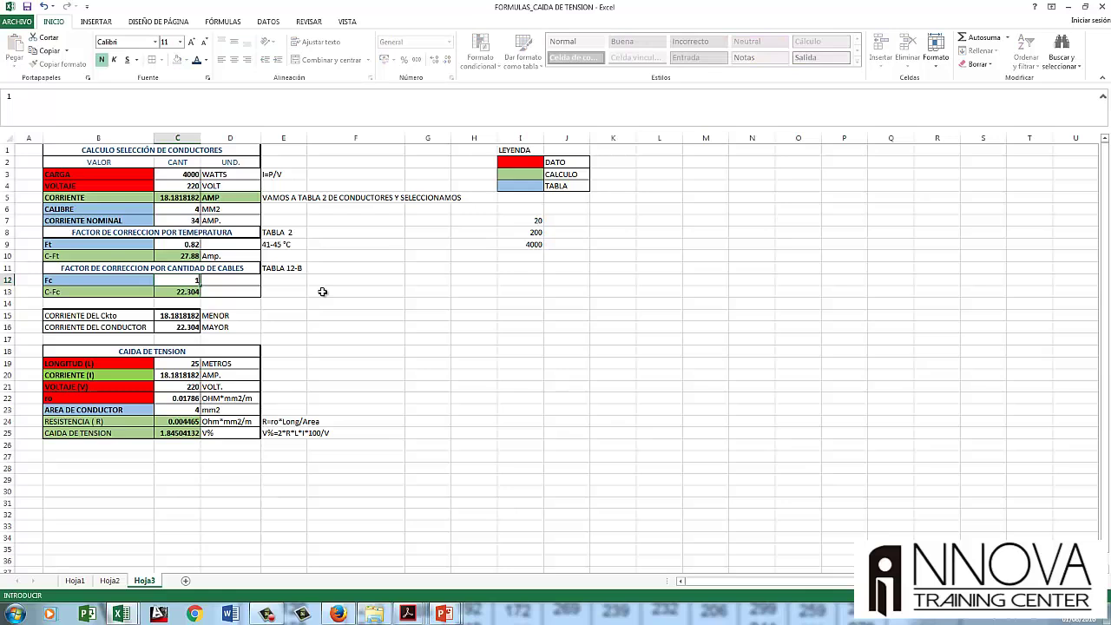
key(Return)
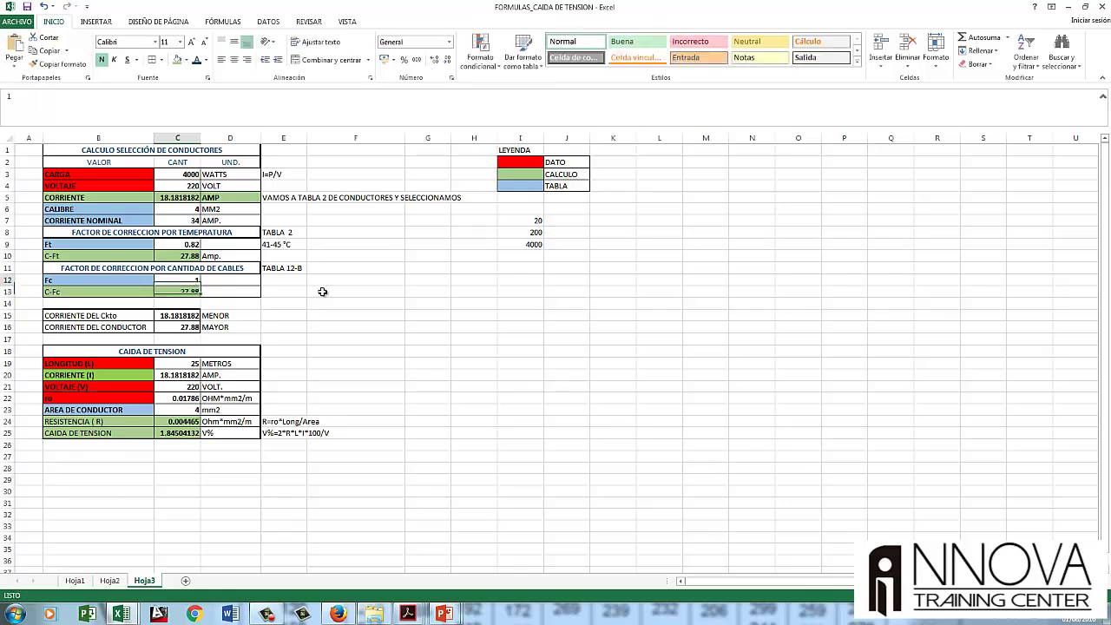
key(Up)
text(.)
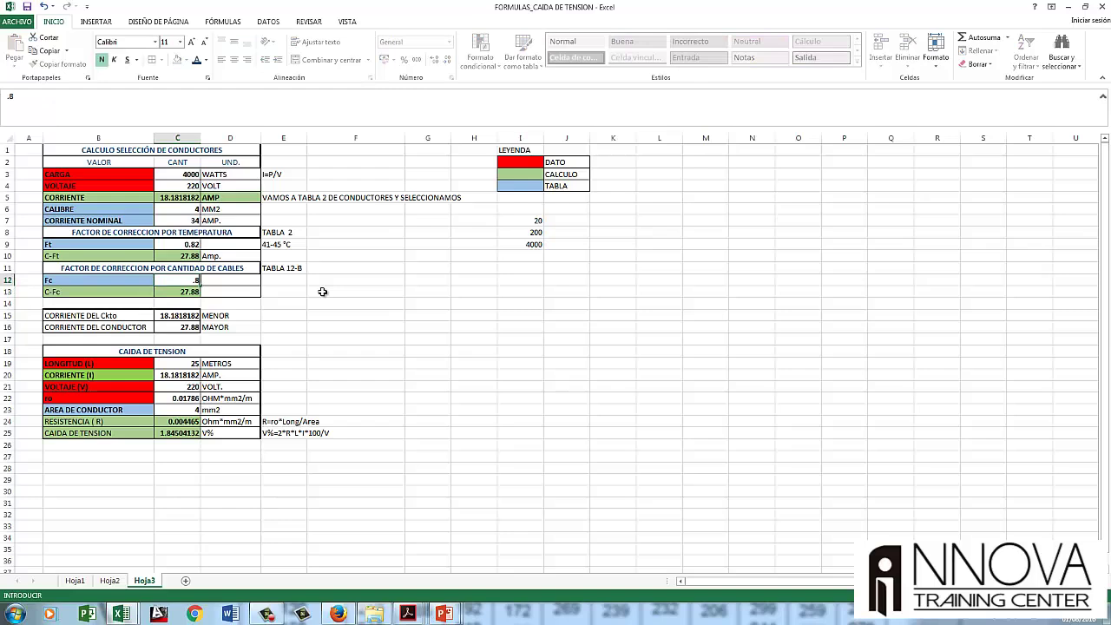
key(Return)
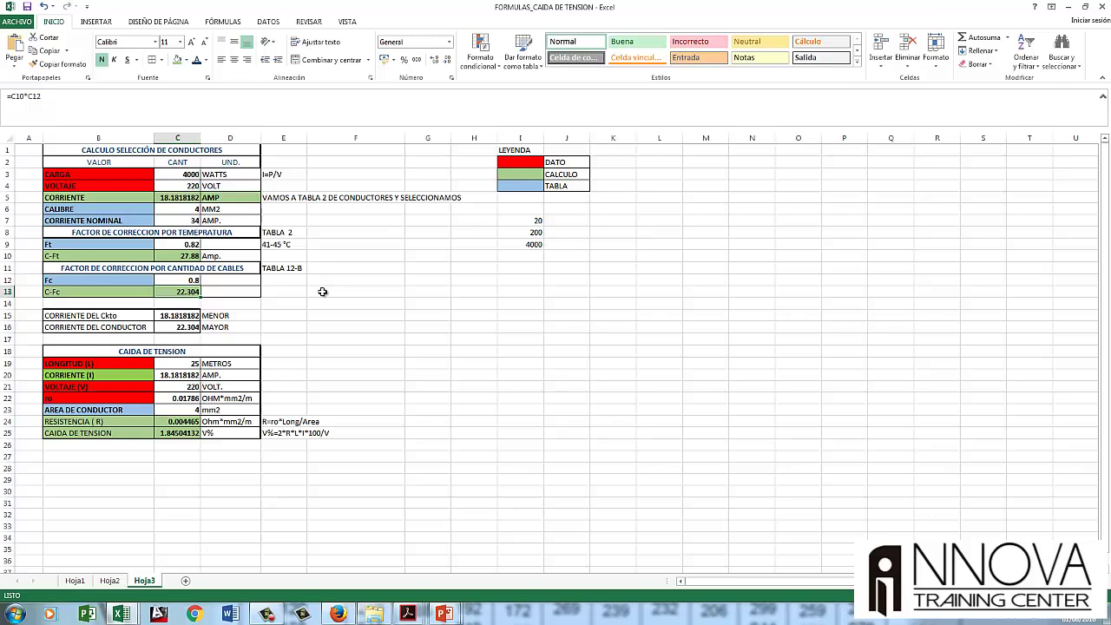
- Set the cable-count correction factor Fc in cell C12 to 1
key(Up)
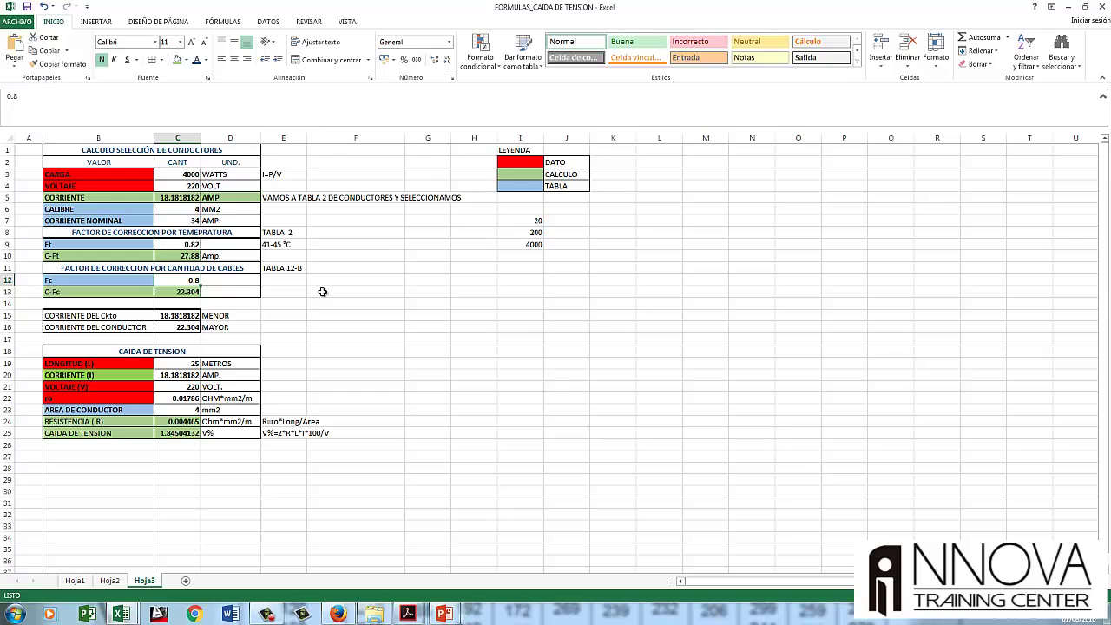
text(1)
key(Up)
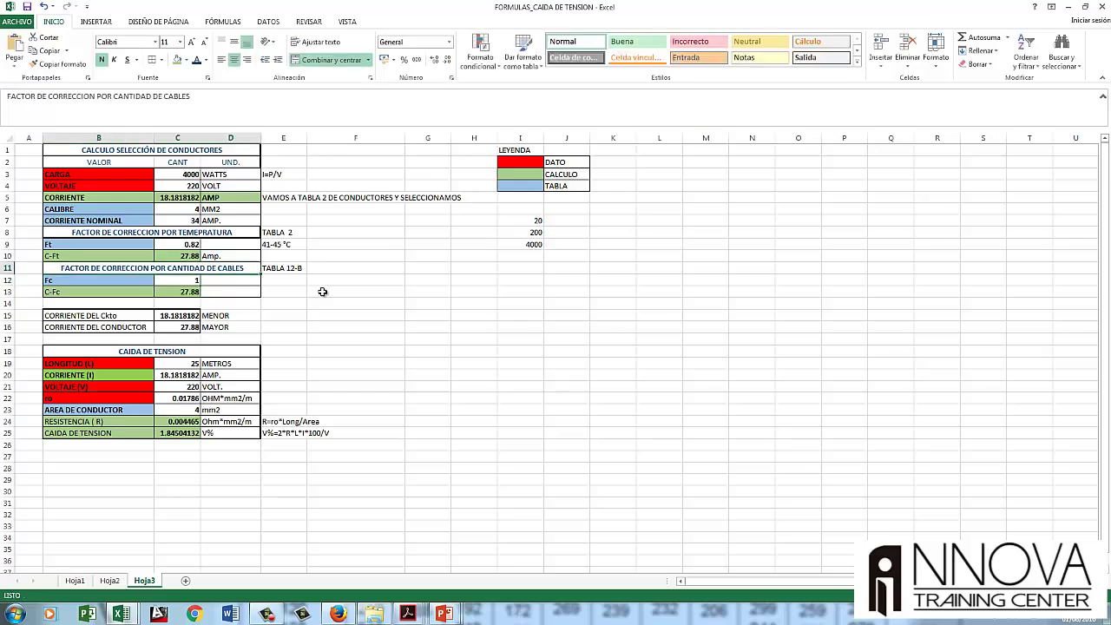
- Set CALIBRE to 2.5 mm² and, after checking the catalogue's THW-90 table, set CORRIENTE NOMINAL to 27 A
click(184, 212)
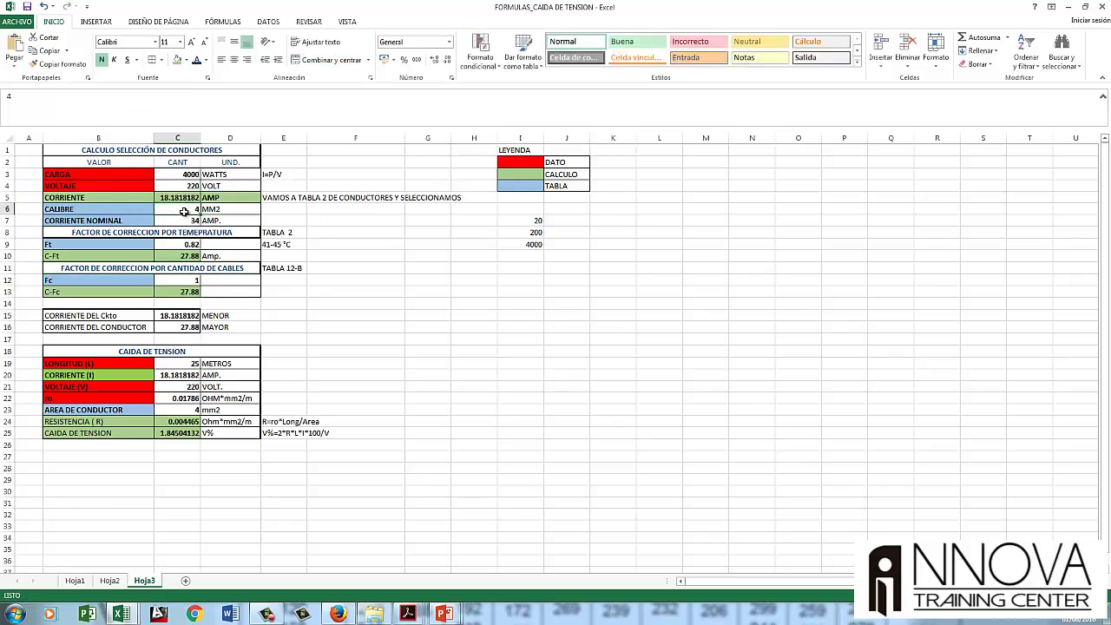
text(2.5)
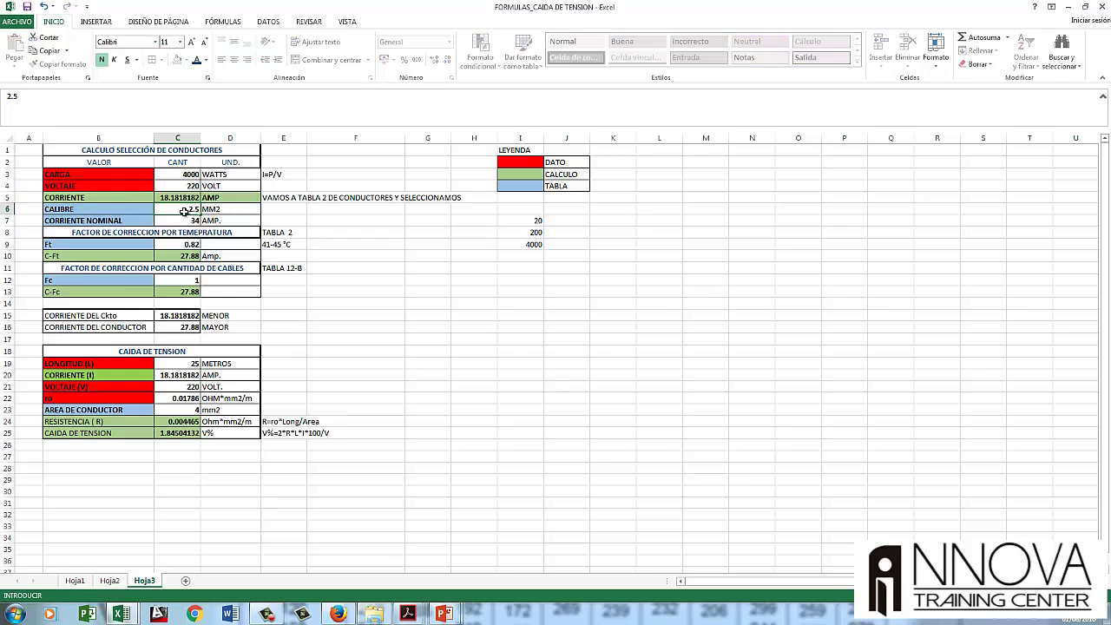
key(Return)
key(alt+Tab)
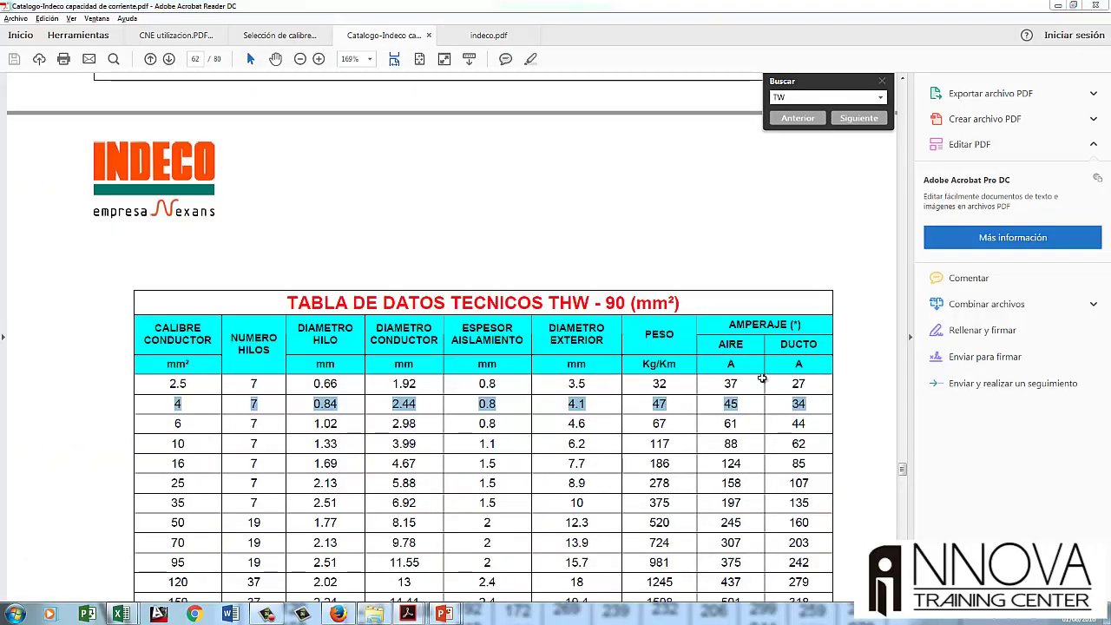
key(alt+Tab)
text(27)
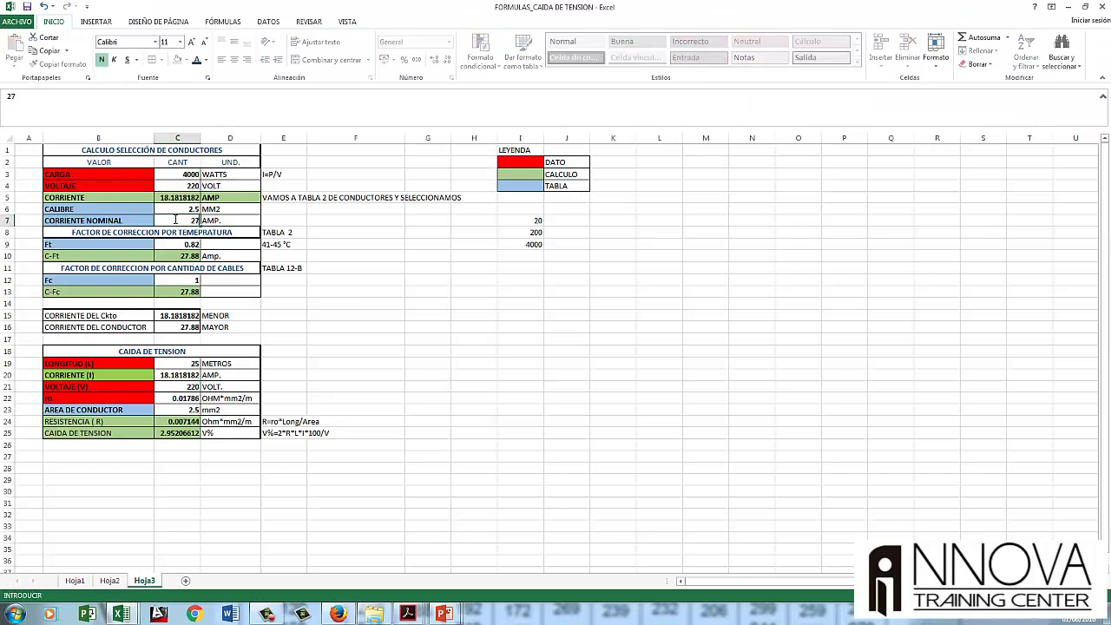
key(Return)
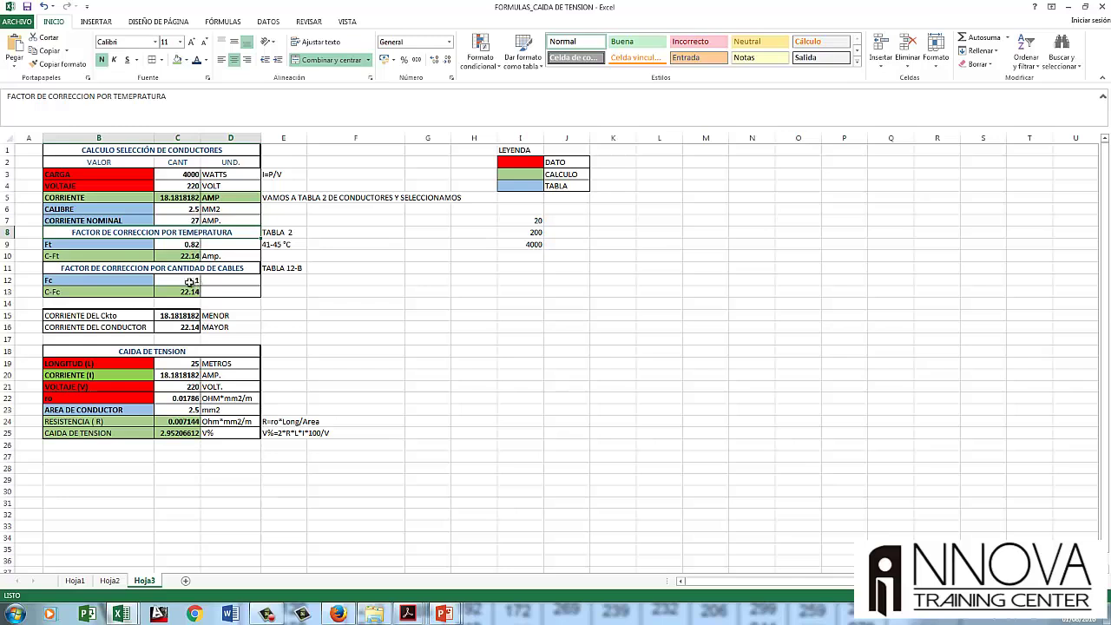
- Compare the circuit current with the conductor current in the worksheet, checking the 2.5 mm² row of the Indeco THW-90 table
click(185, 327)
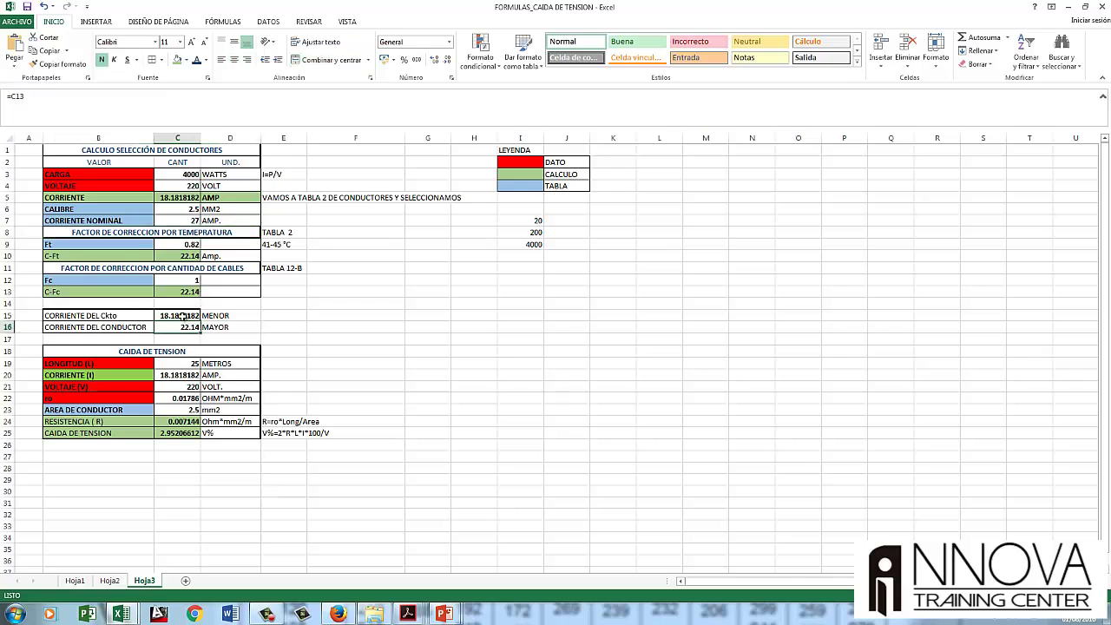
click(183, 316)
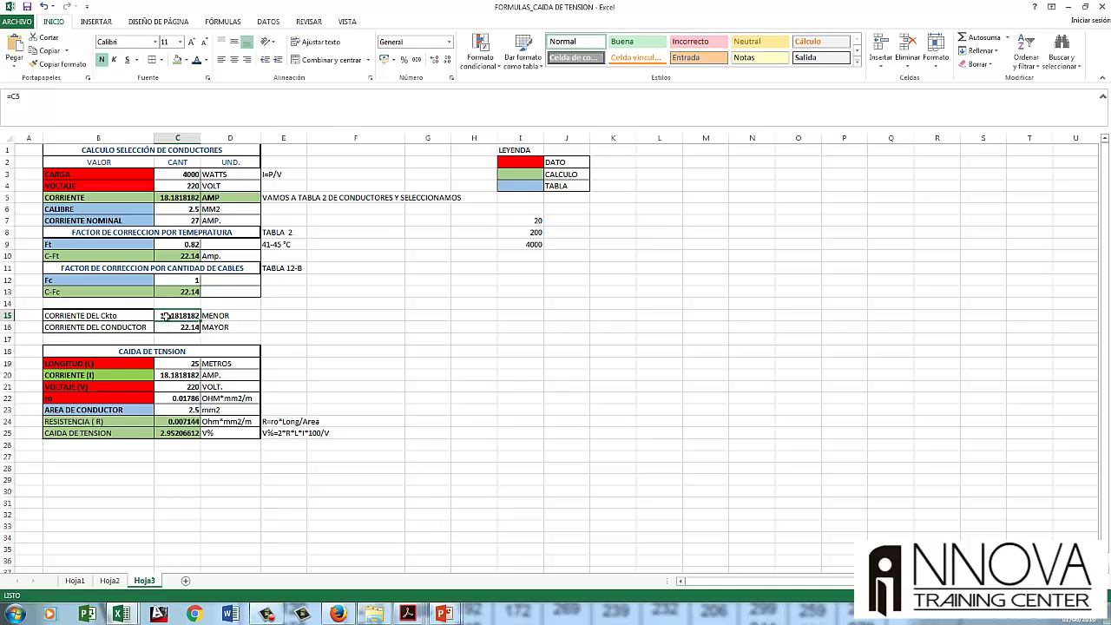
key(alt+Tab)
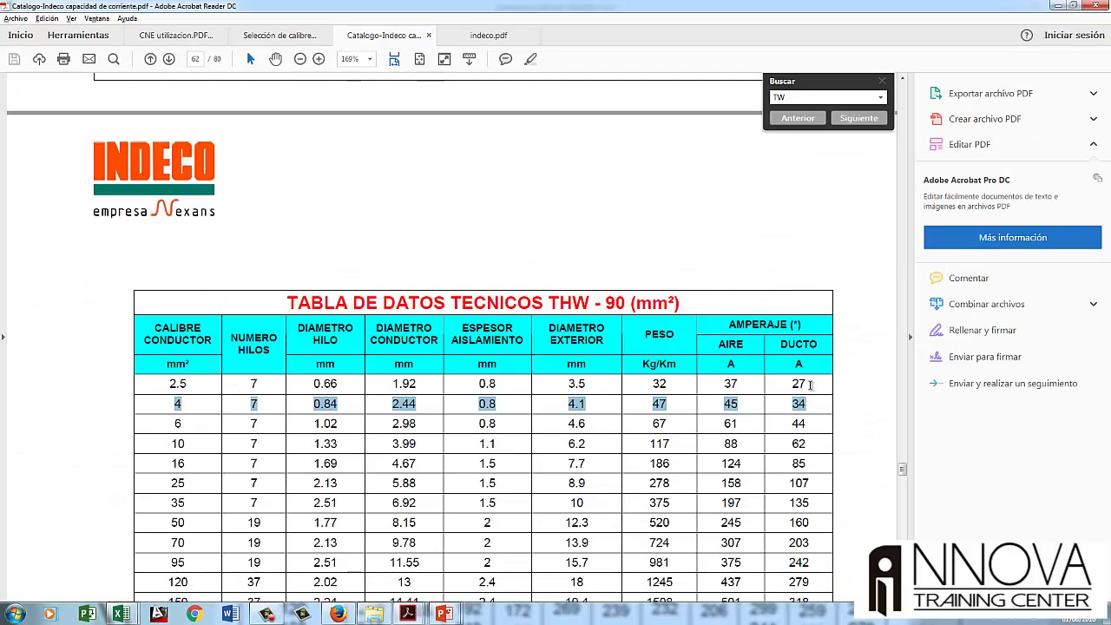
drag(807, 384, 251, 390)
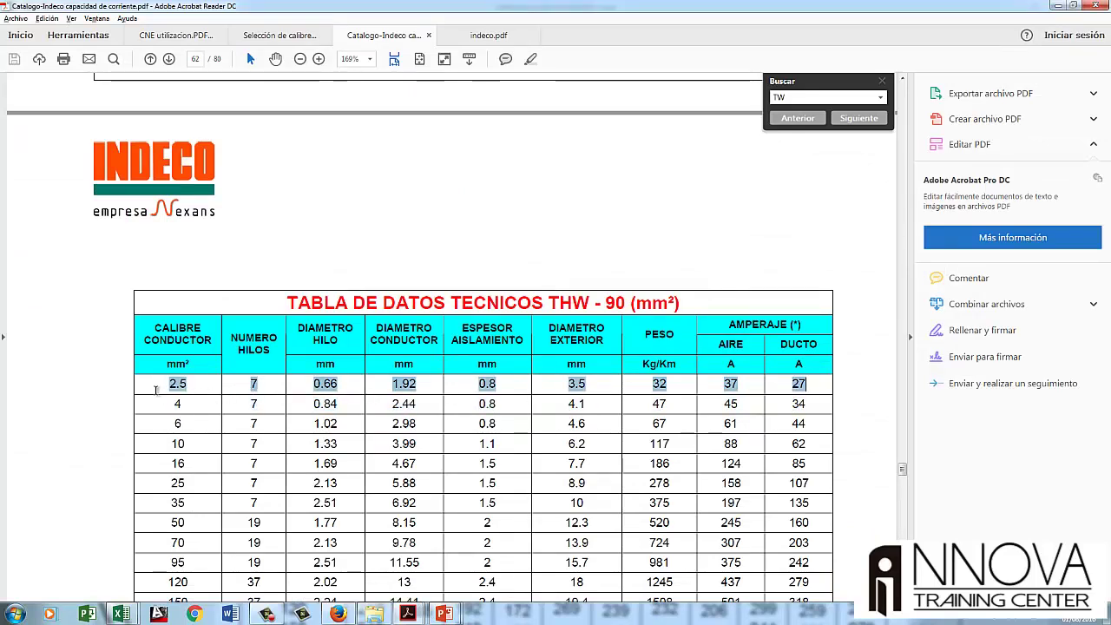
key(alt+Tab)
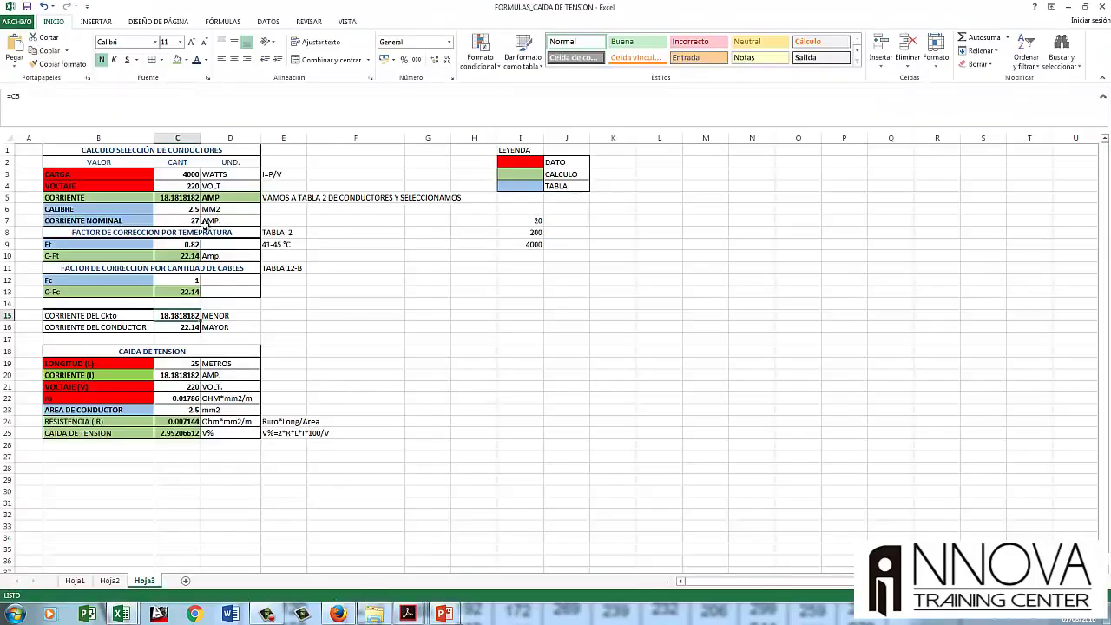
key(alt+Tab)
scroll(459, 291, down, 2)
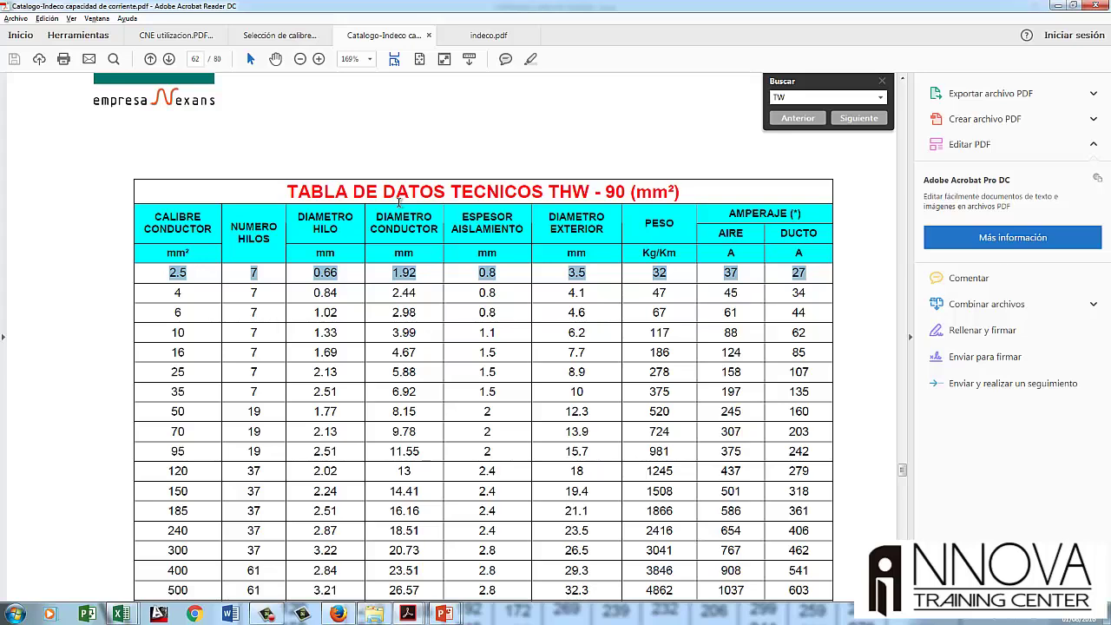
key(alt+Tab)
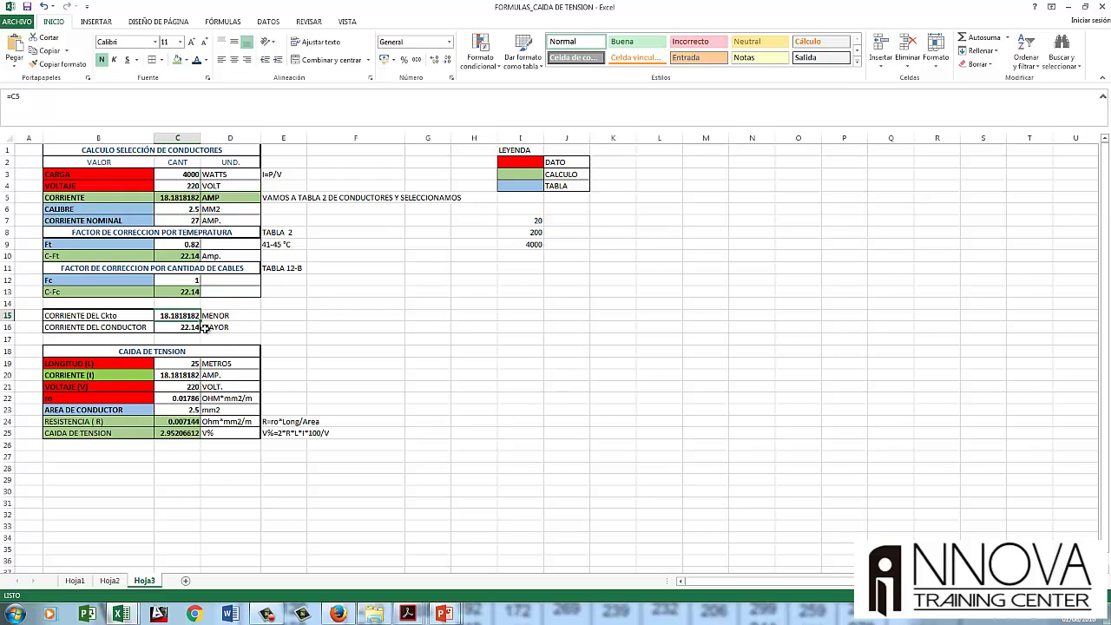
drag(211, 327, 94, 315)
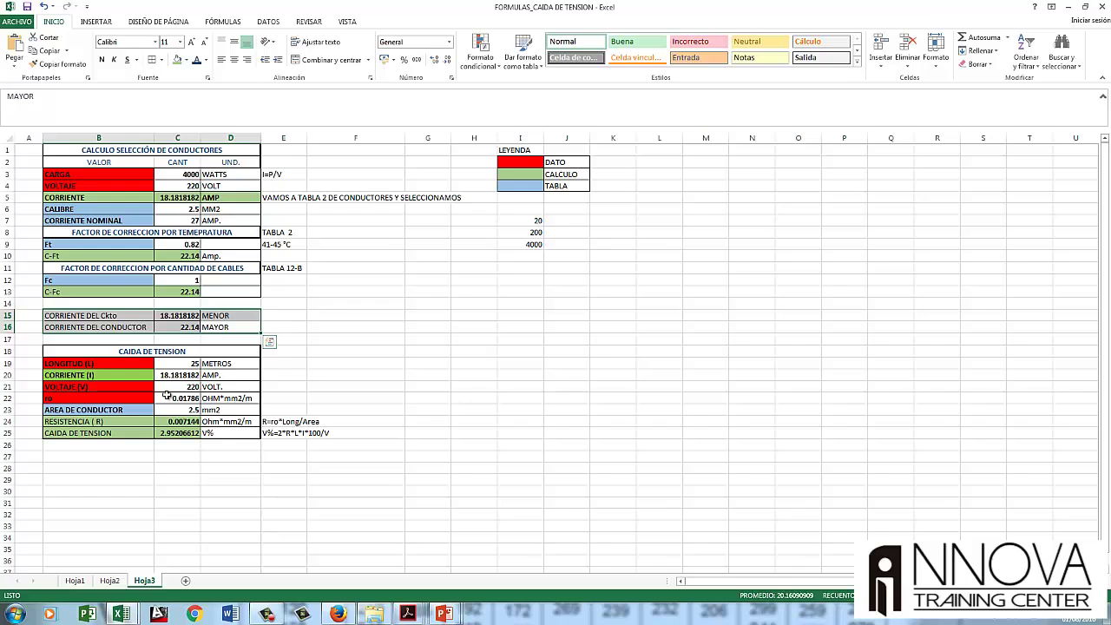
- Review the length, current, voltage and ro inputs of the CAIDA DE TENSION section, including the current's reference to the CORRIENTE cell
click(185, 365)
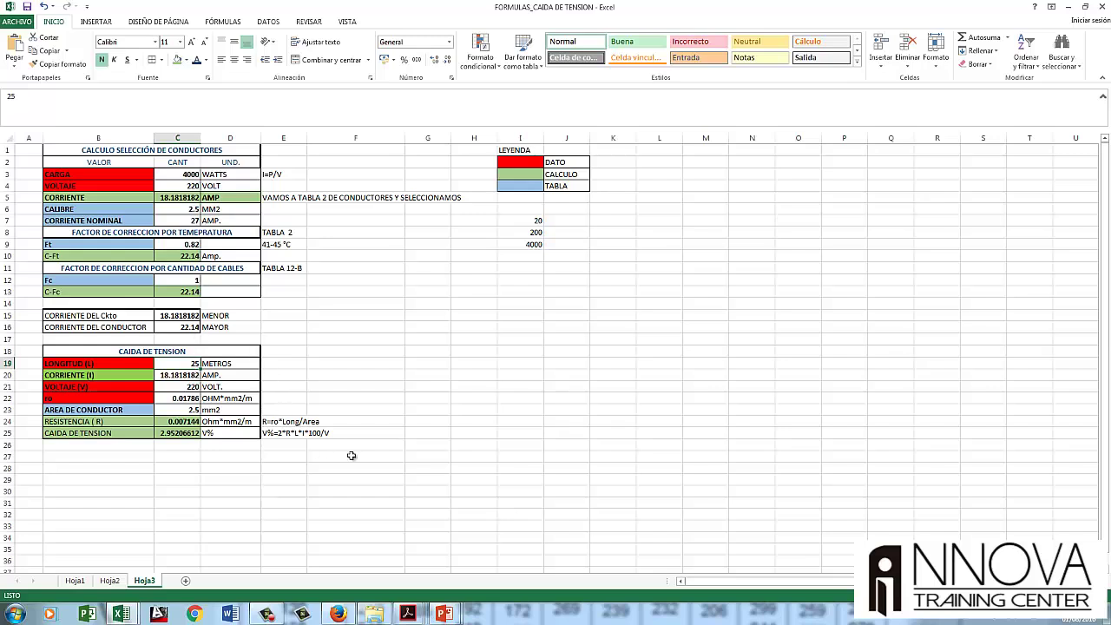
click(164, 375)
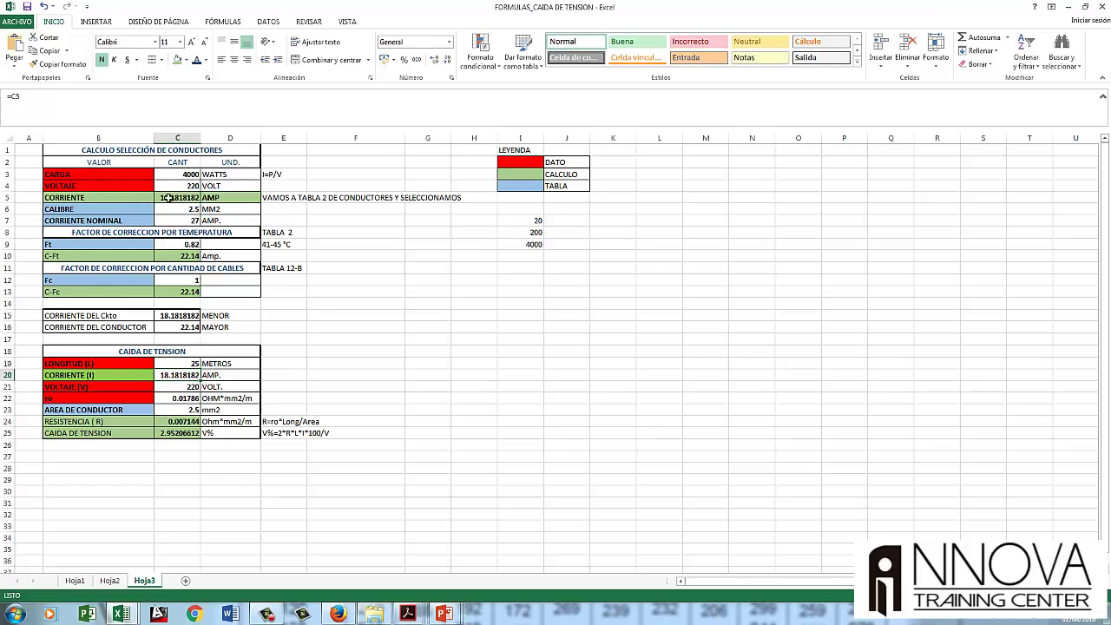
click(31, 199)
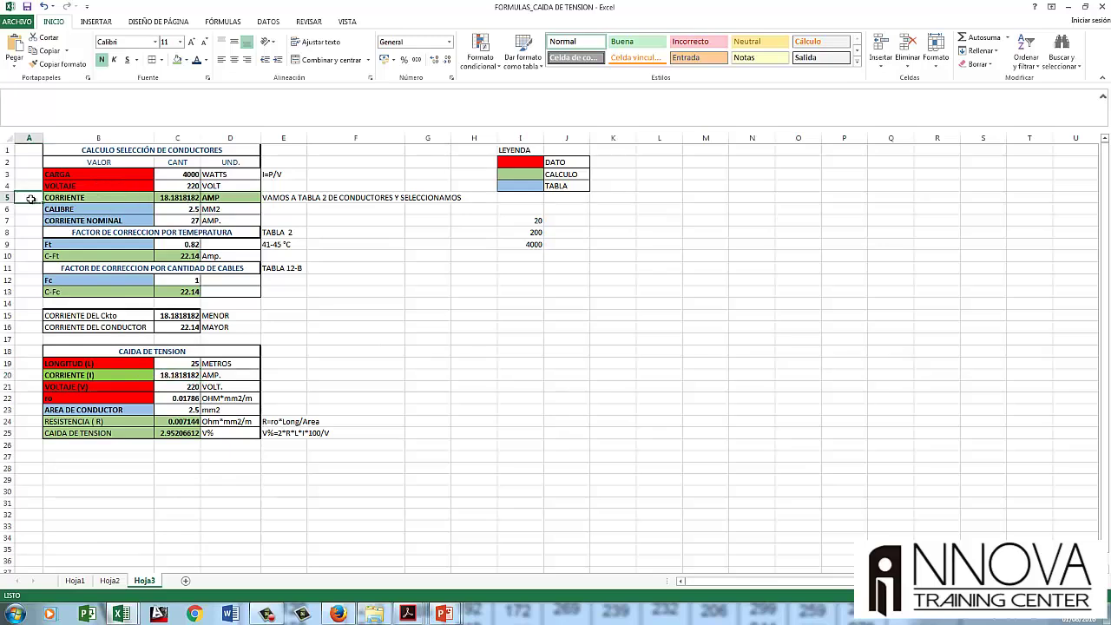
drag(31, 201, 38, 375)
double_click(167, 376)
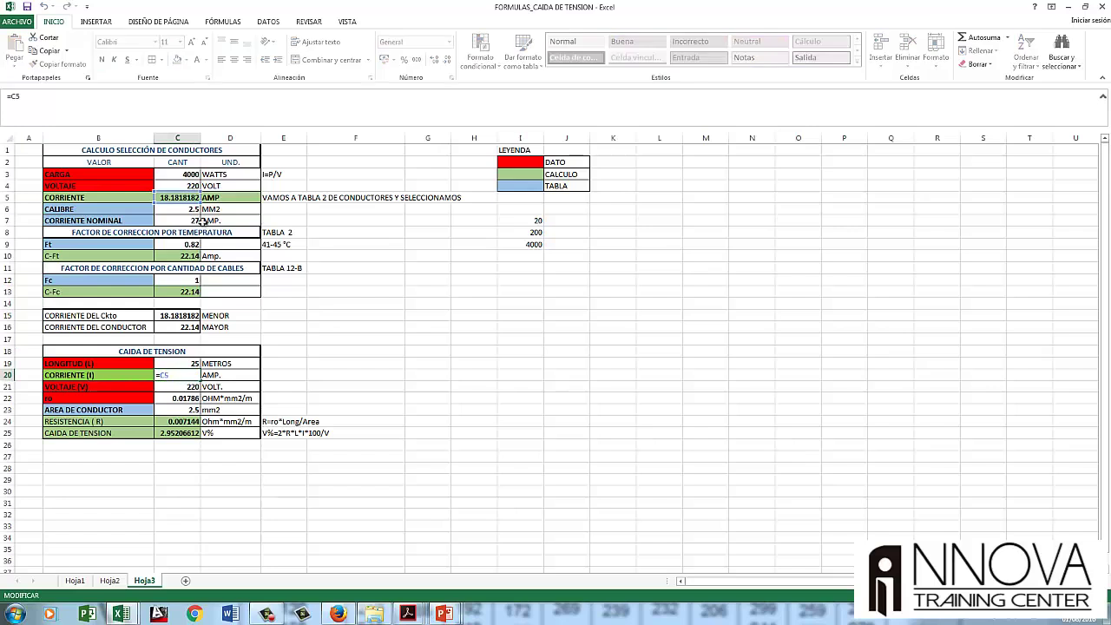
key(Escape)
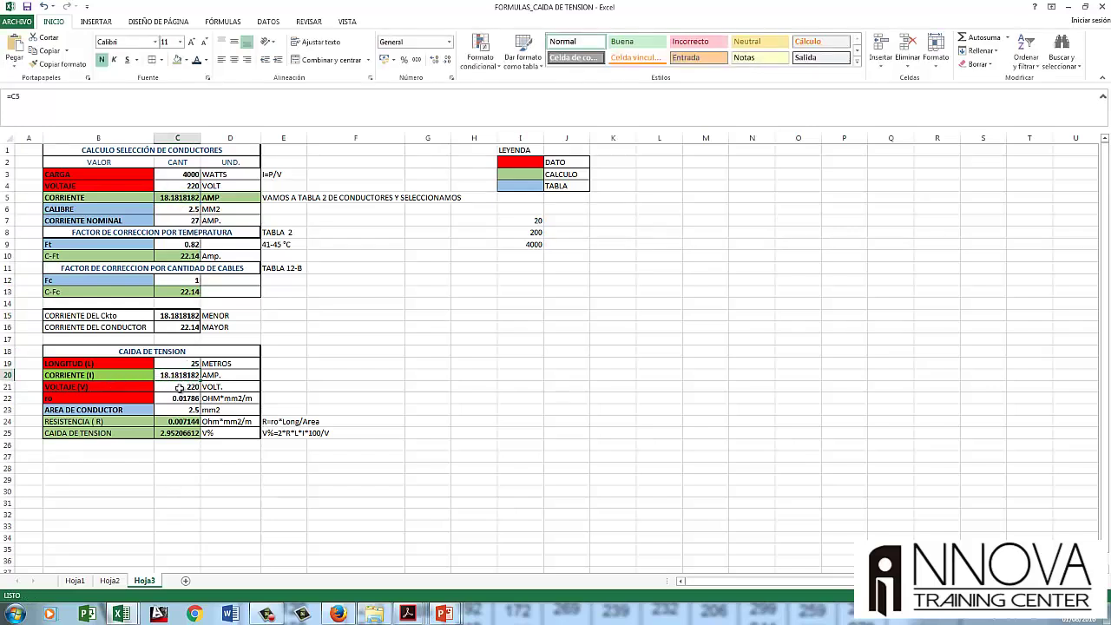
click(179, 386)
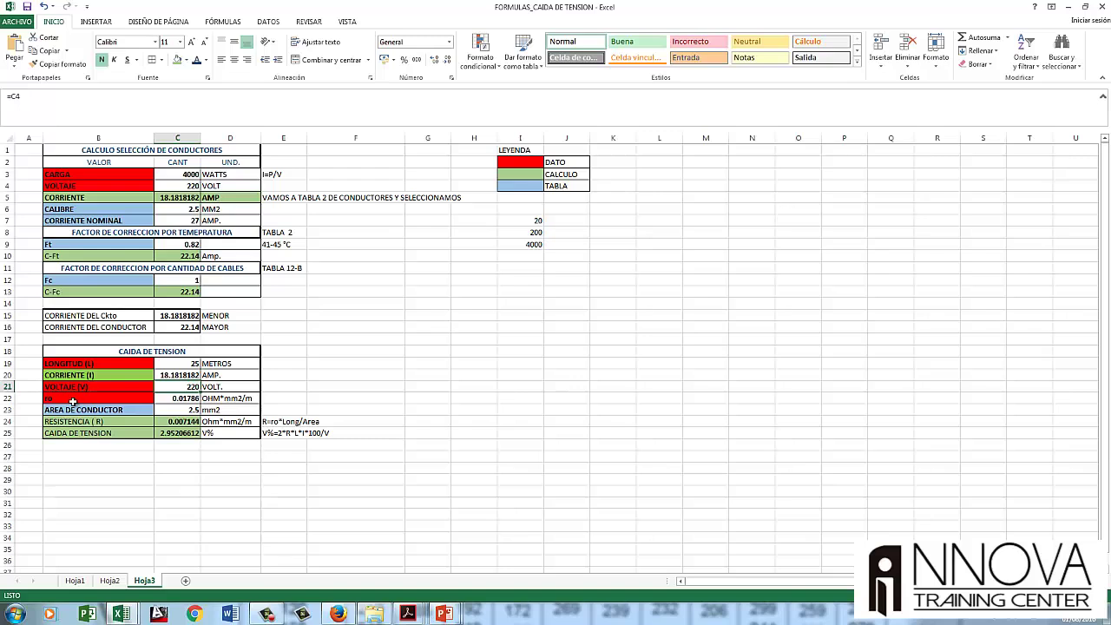
click(113, 398)
click(170, 398)
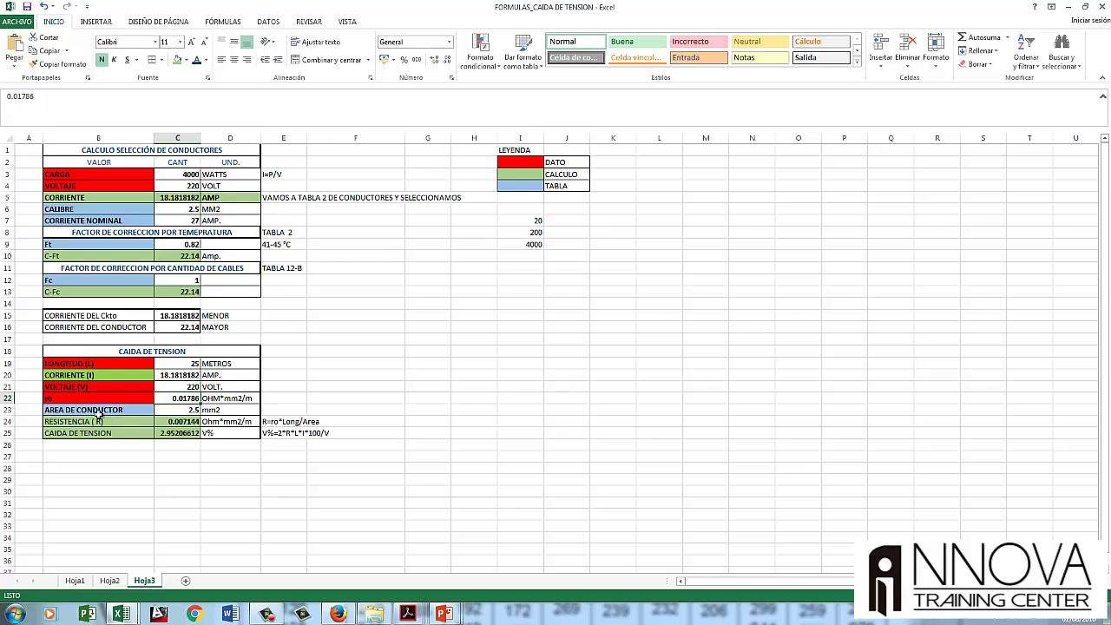
- Inspect the AREA DE CONDUCTOR formula and the CALIBRE cell it refers to
click(178, 409)
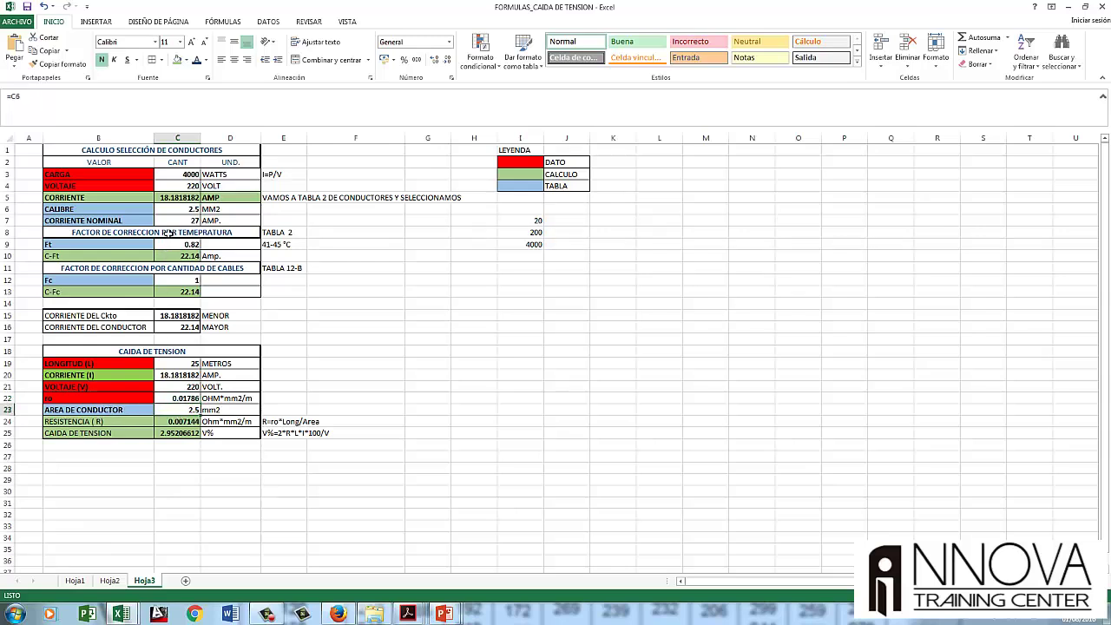
click(178, 209)
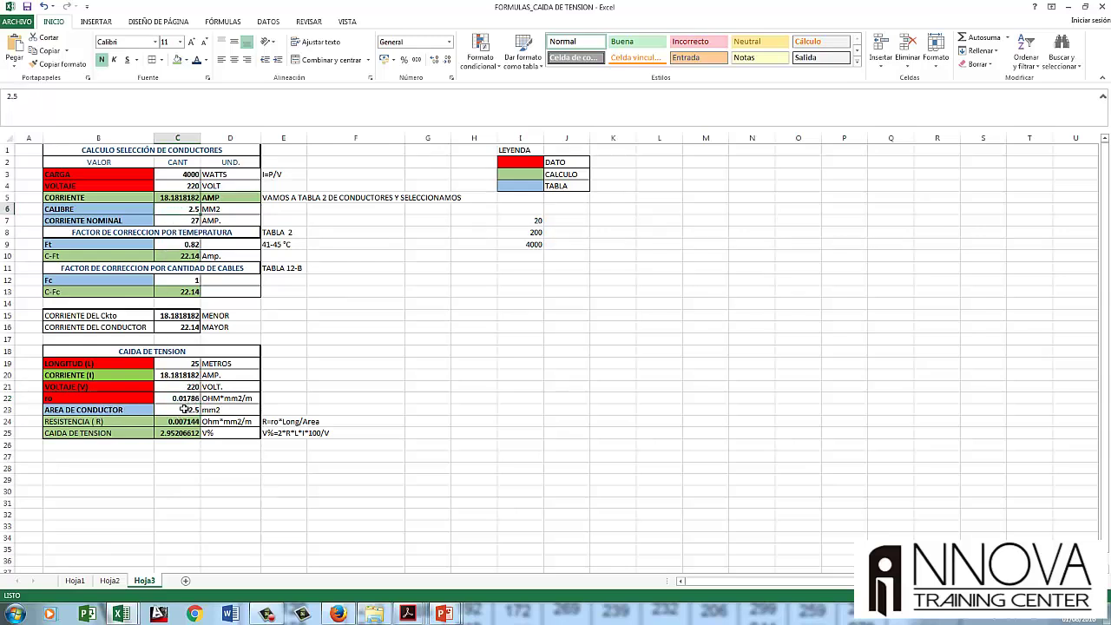
double_click(186, 408)
key(ctrl+Return)
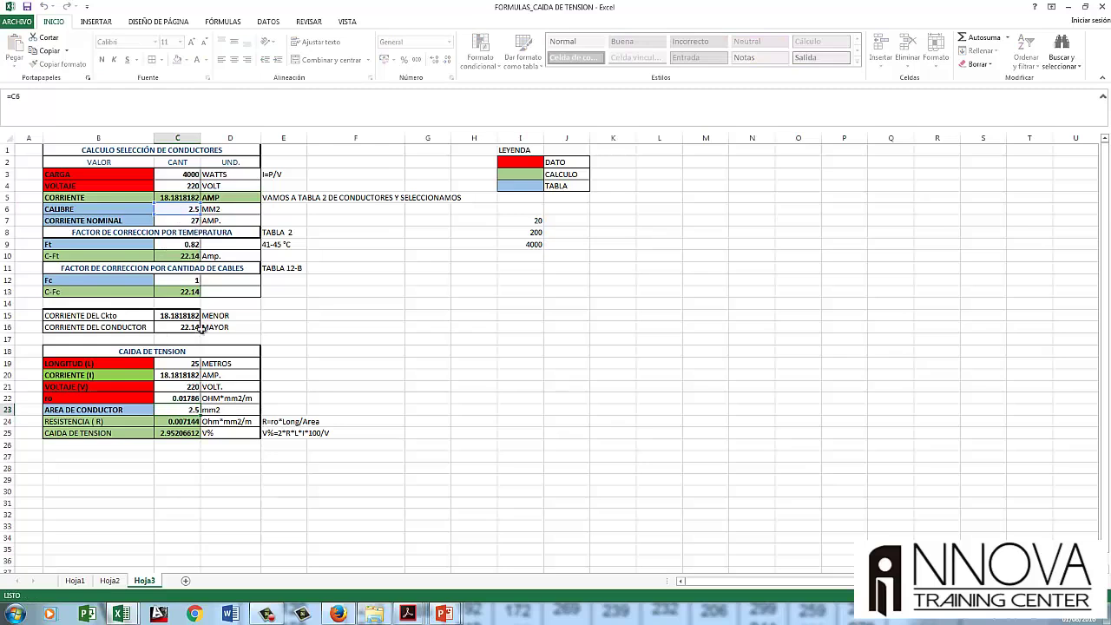
- Try a CALIBRE of 6 mm² in cell C6, and restore it to 2.5 mm²
click(185, 209)
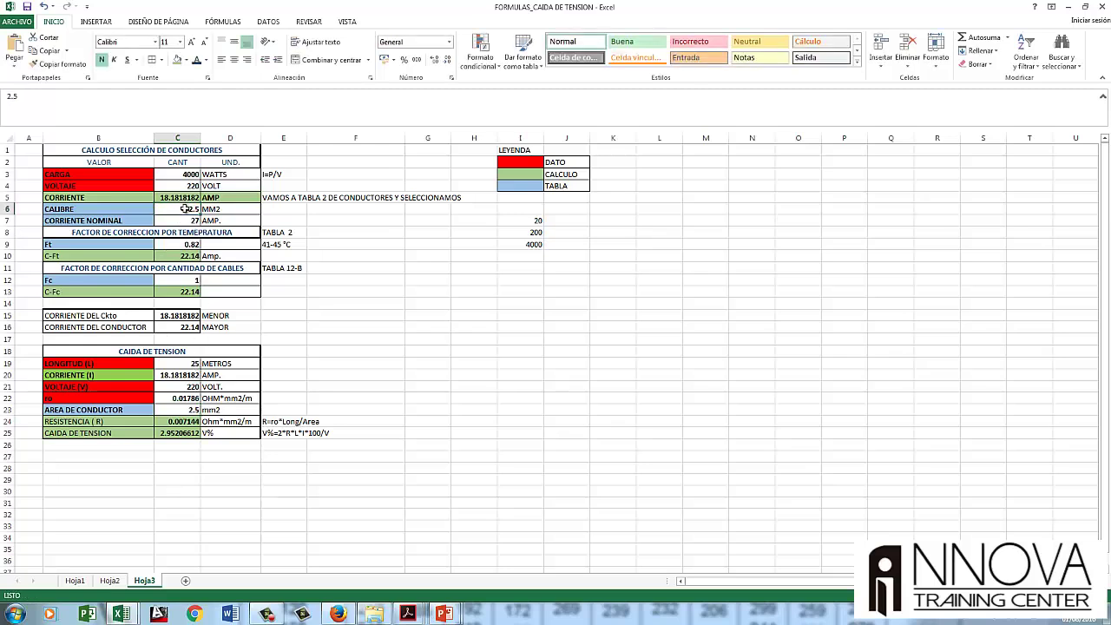
text(6)
key(Return)
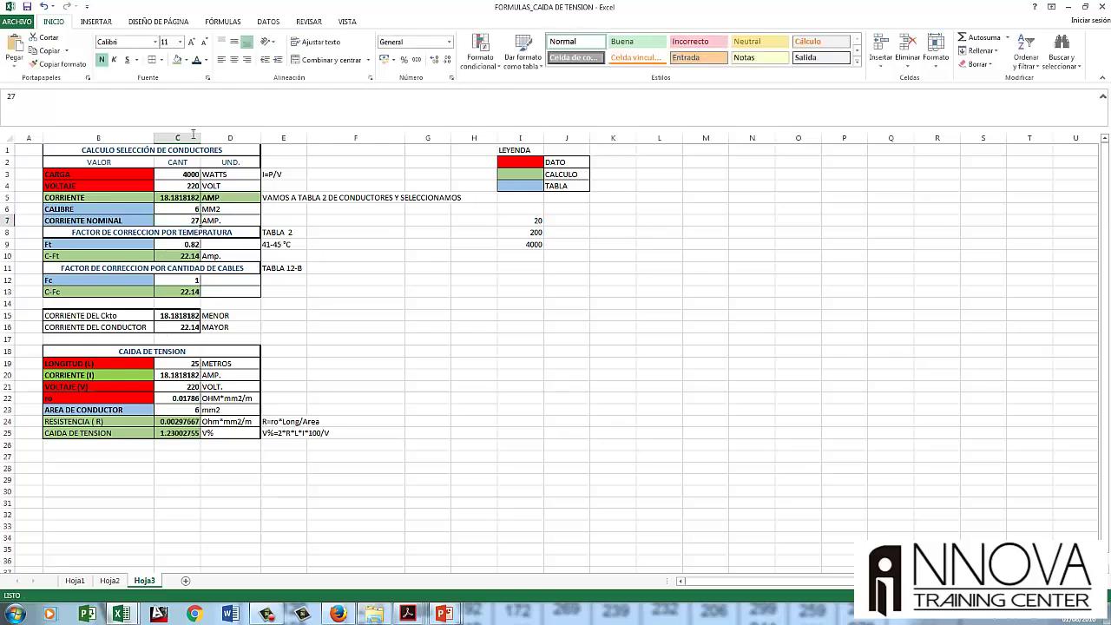
click(182, 209)
text(2.5)
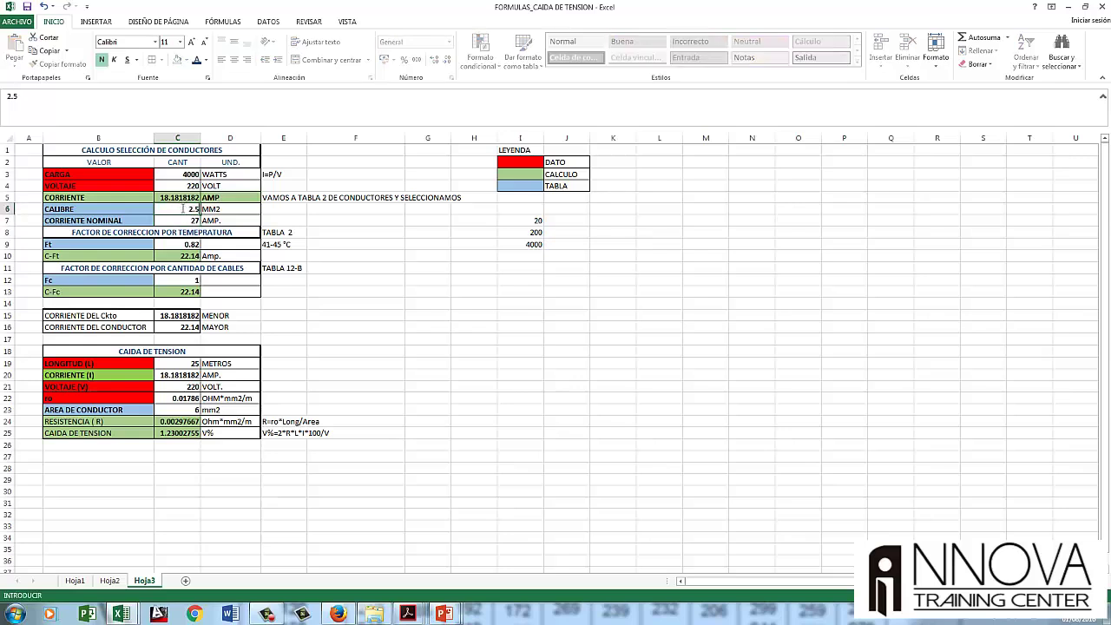
key(Return)
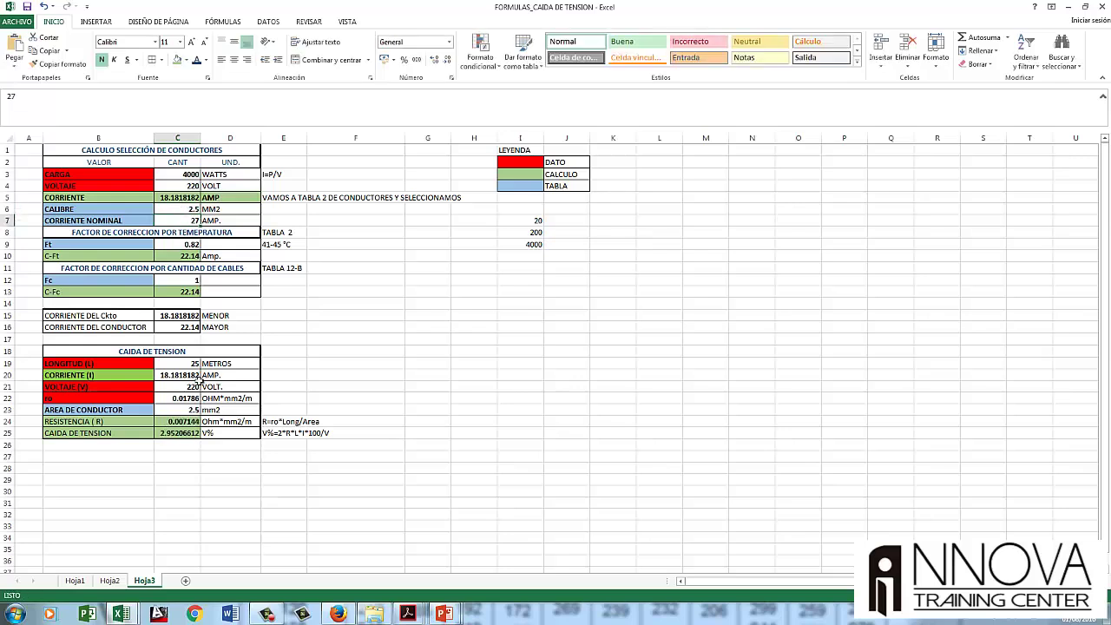
- Examine the RESISTENCIA (R) formula in cell C24 against the written expression R=ro*Long/Area
click(174, 421)
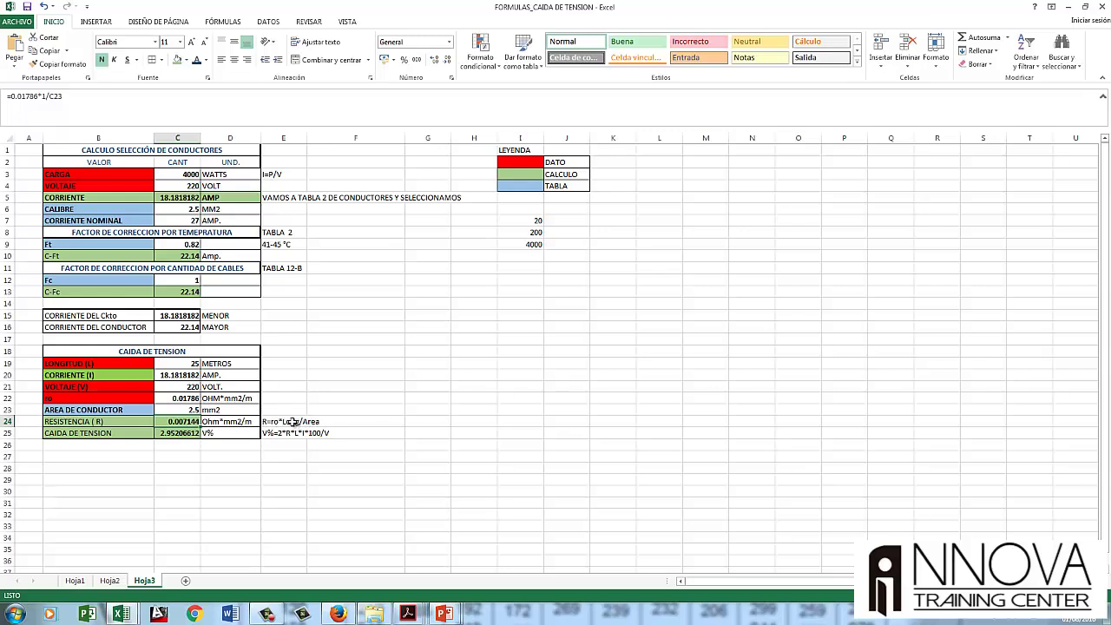
double_click(188, 420)
key(Escape)
double_click(185, 420)
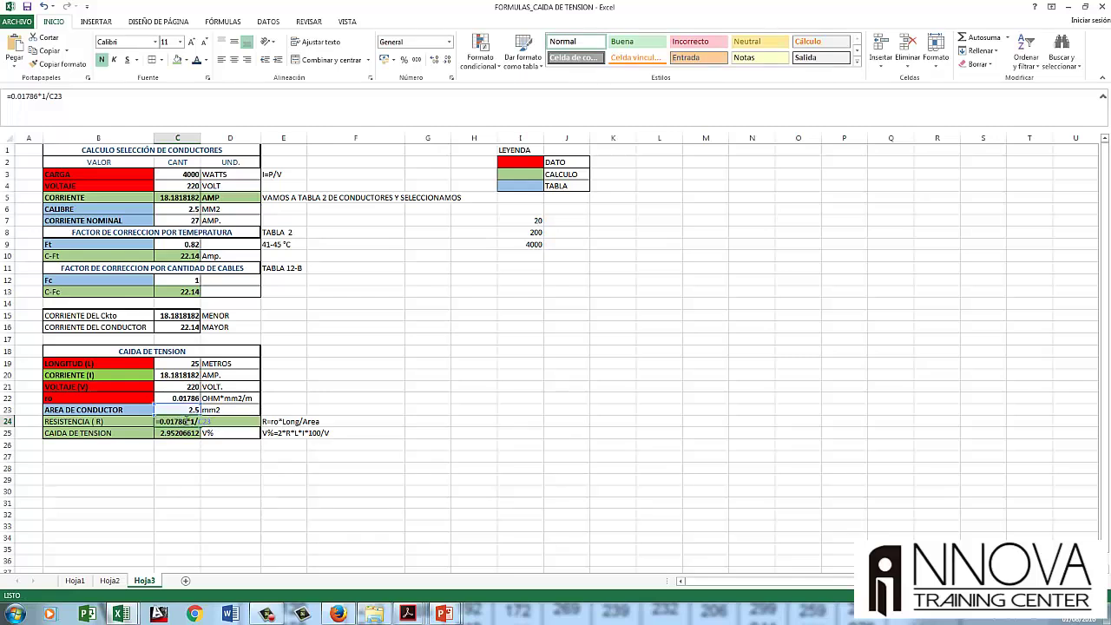
key(Escape)
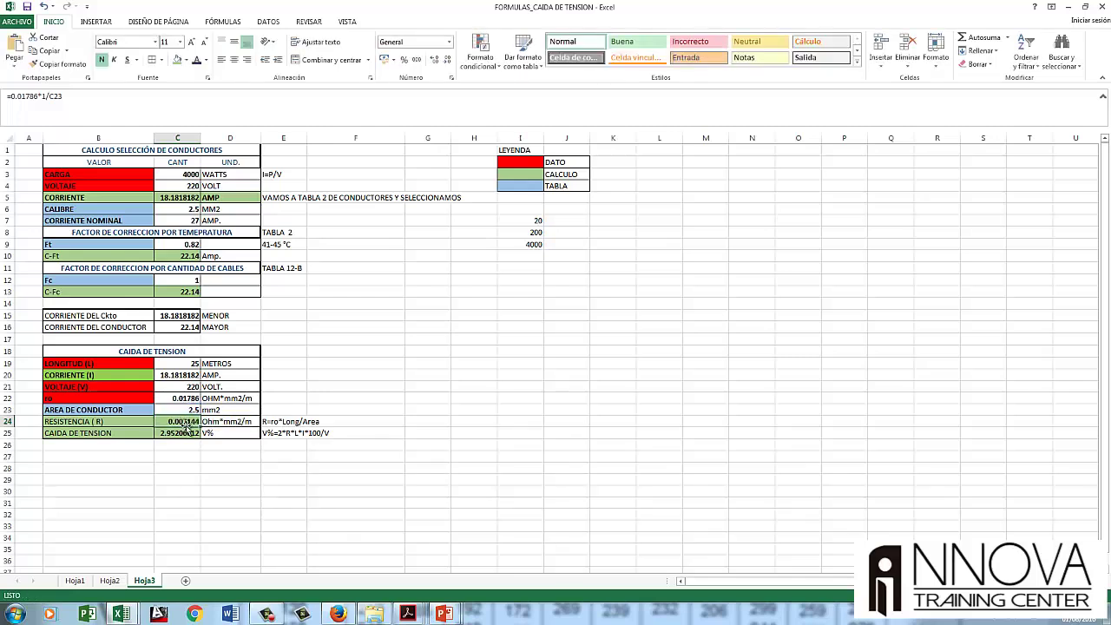
double_click(184, 422)
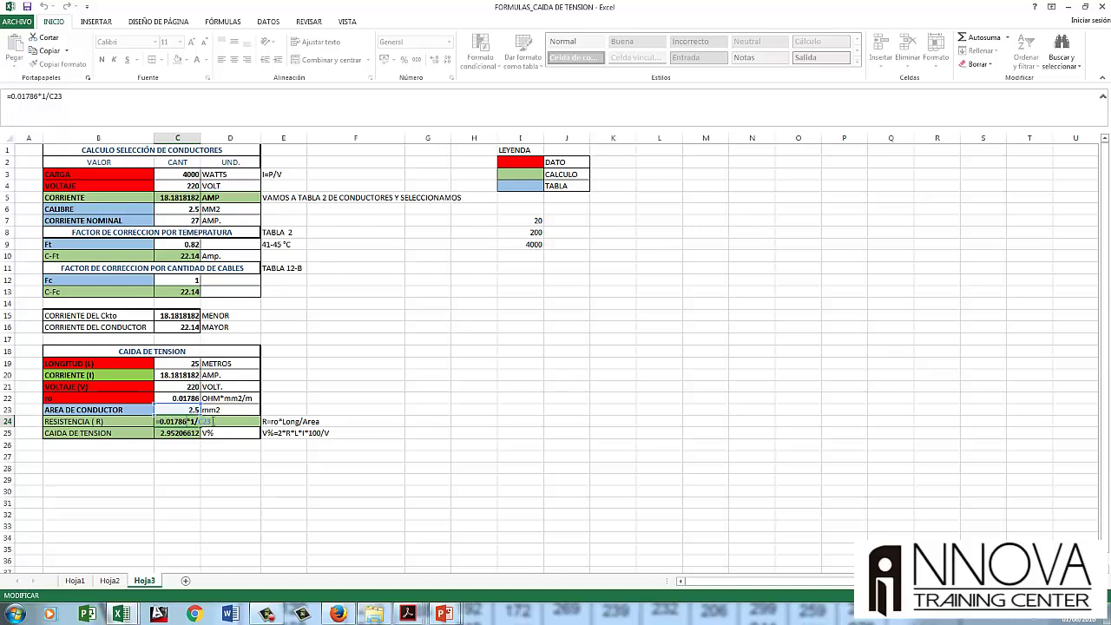
key(Escape)
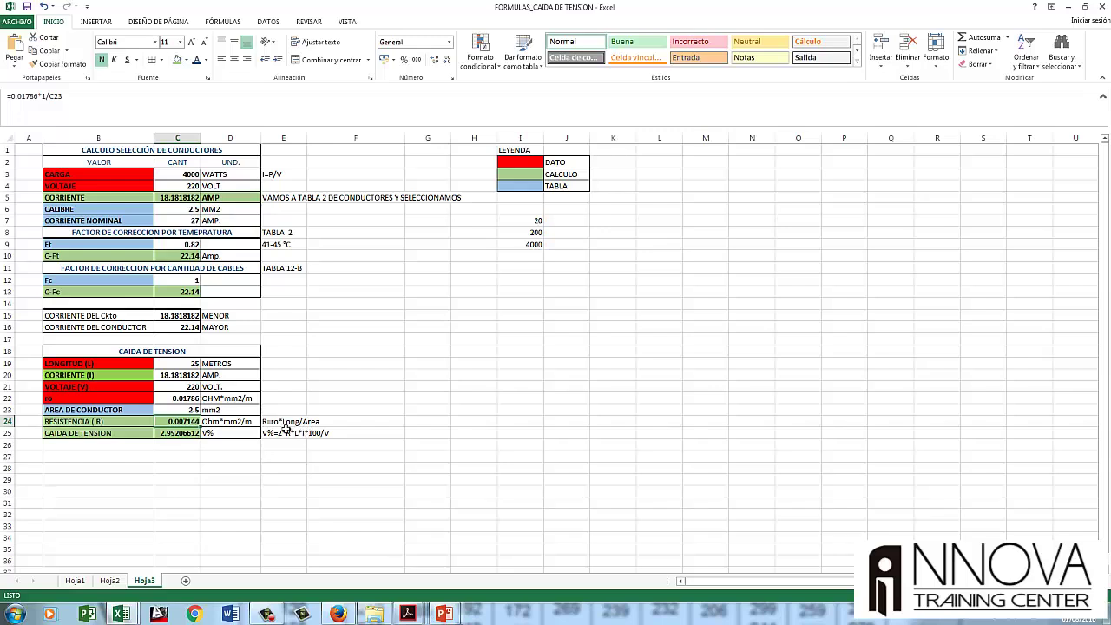
- Examine the CAIDA DE TENSION formula in cell C25 and the length, current, voltage and resistance cells it references
double_click(173, 433)
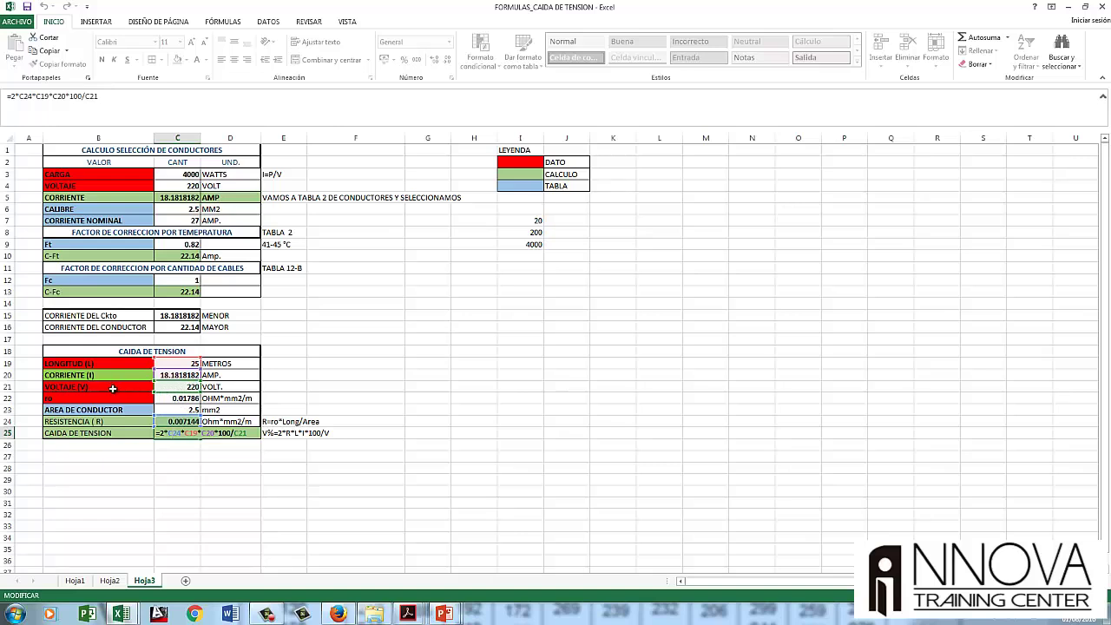
click(235, 466)
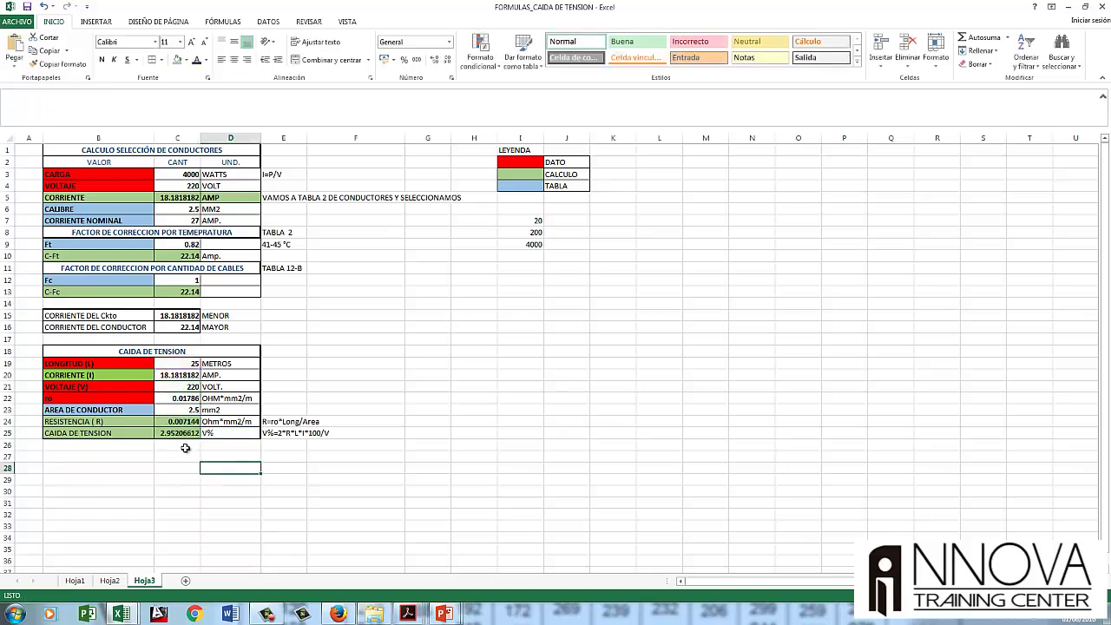
click(186, 432)
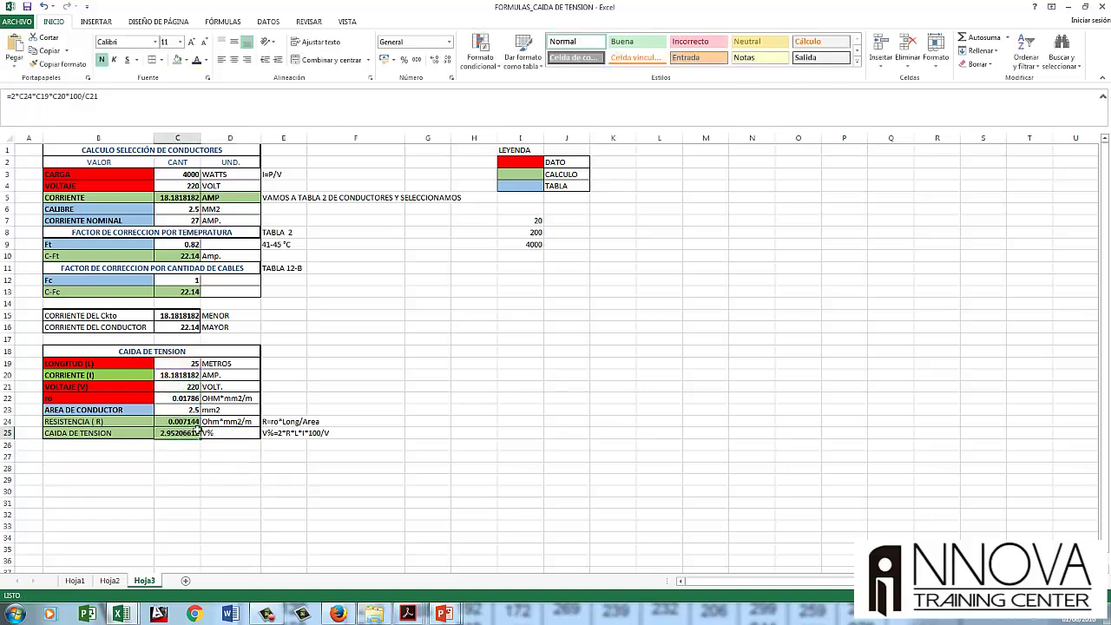
- Enter the voltage drop limit <2.5% in cell C26, below the CAIDA DE TENSION result
click(179, 447)
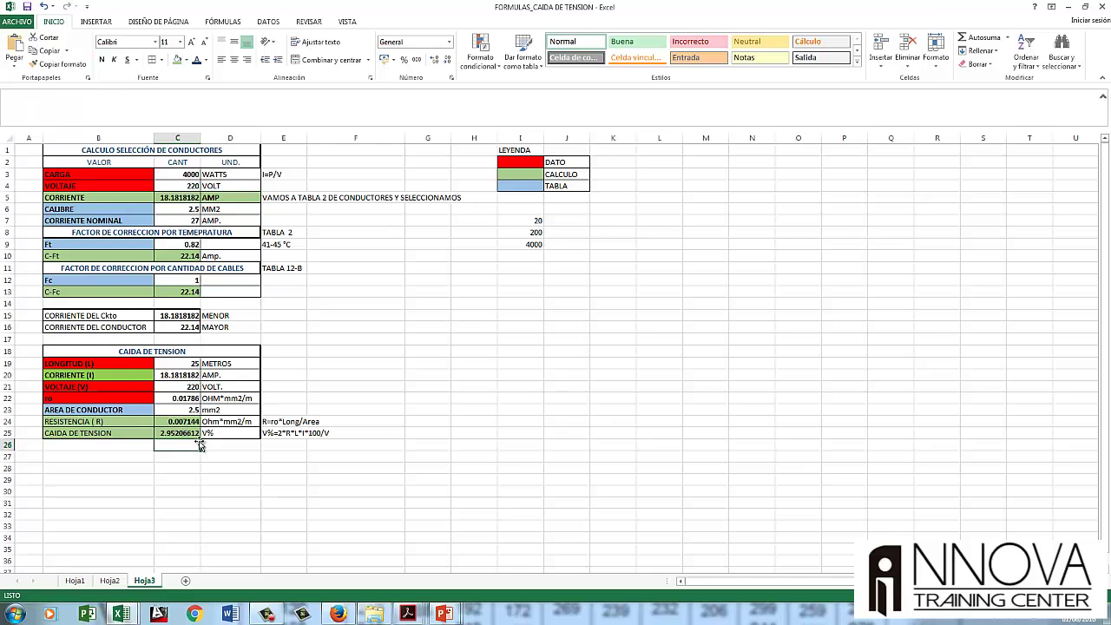
text(2.5)
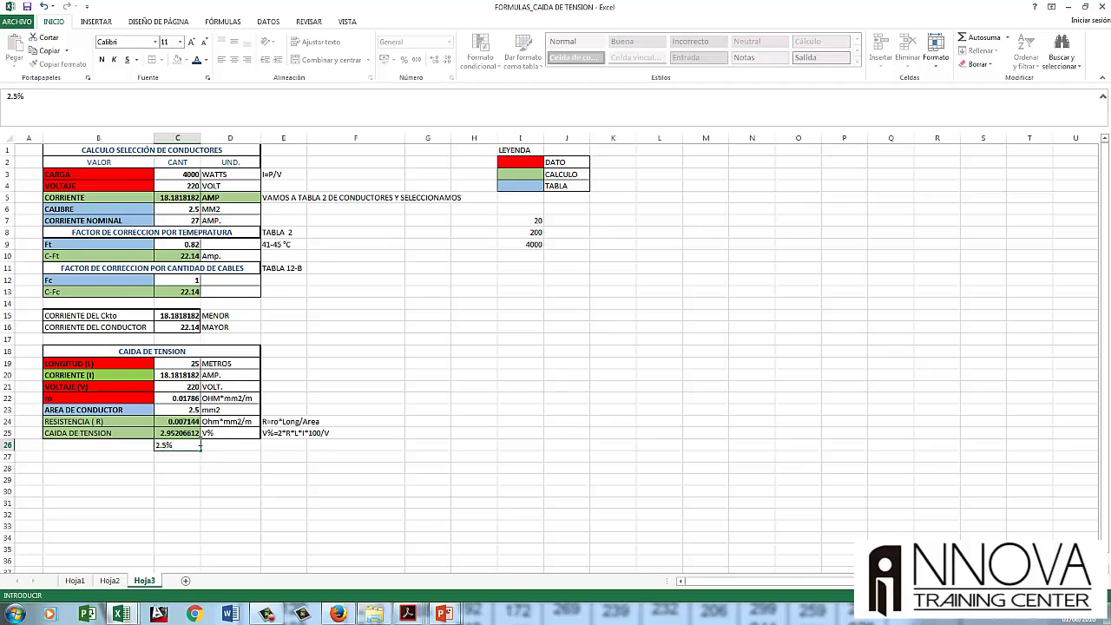
click(200, 445)
text(<)
key(Return)
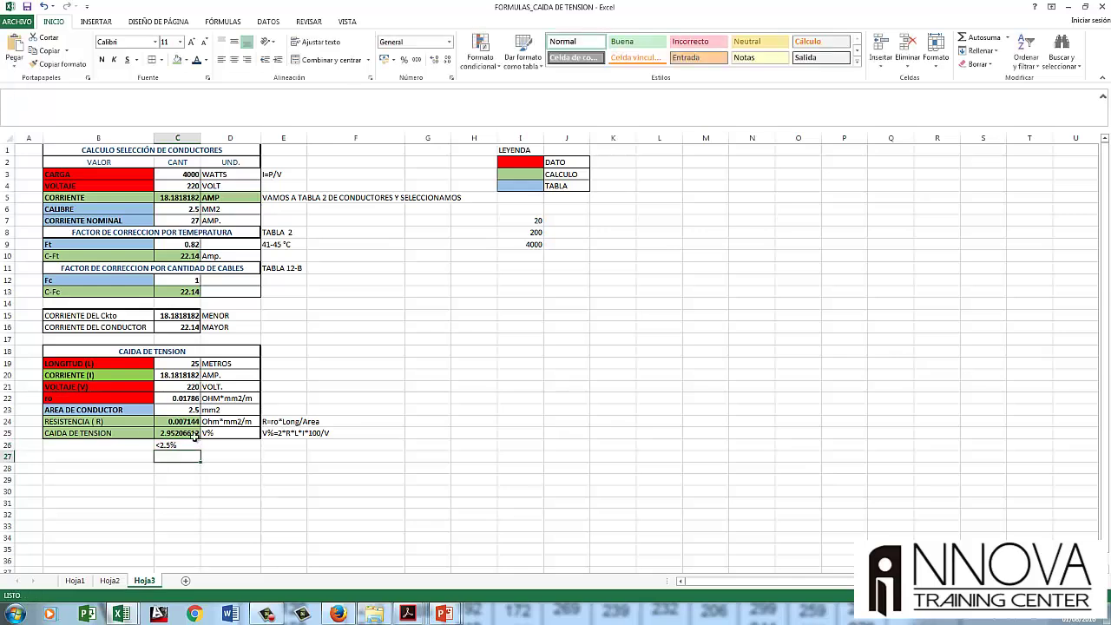
- Compare the CAIDA DE TENSION result in C25 with the limit, and review the conductor selection block B1:D16
click(187, 433)
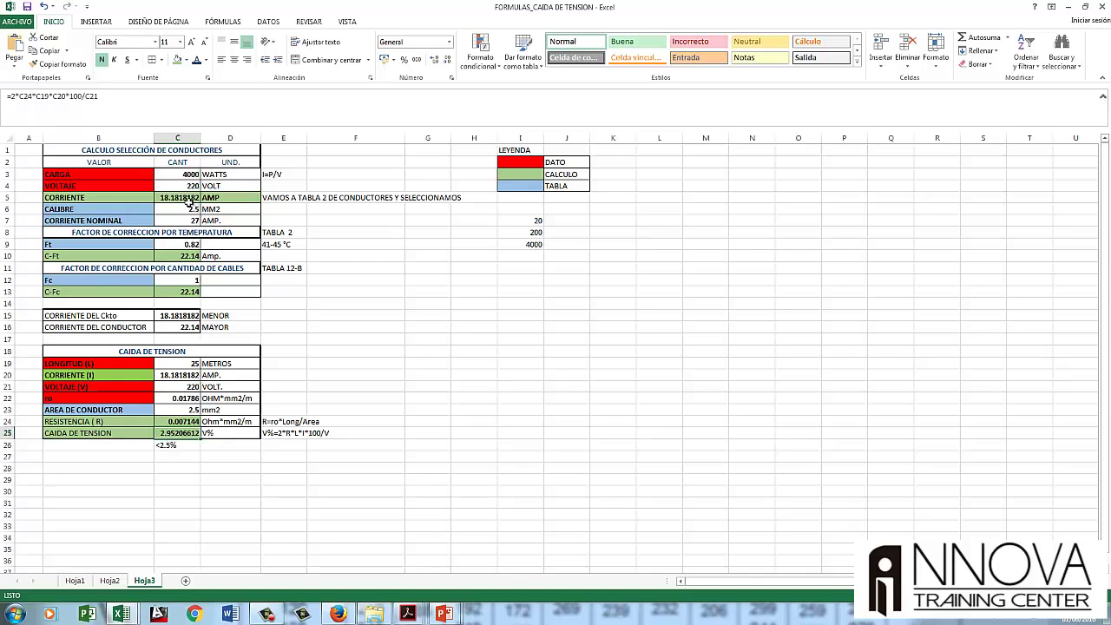
click(201, 328)
mouse_move(198, 328)
mouse_down()
mouse_move(87, 315)
mouse_move(73, 152)
mouse_up()
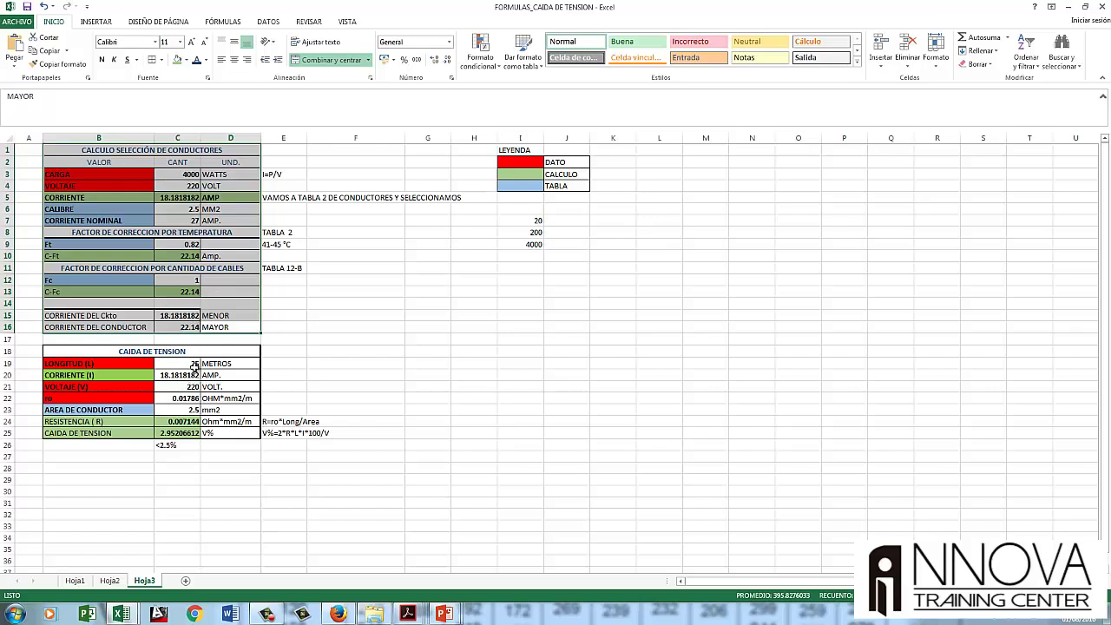
click(196, 457)
- Try a LONGITUD (L) of 18 metres in cell C19, and restore it to 25 metres
click(190, 364)
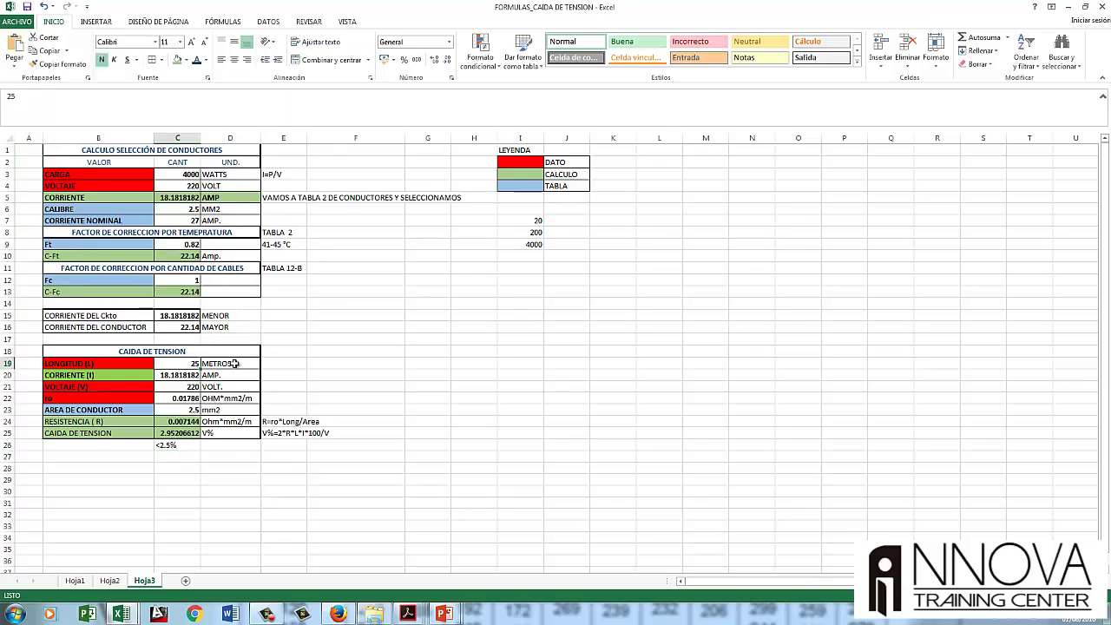
text(18)
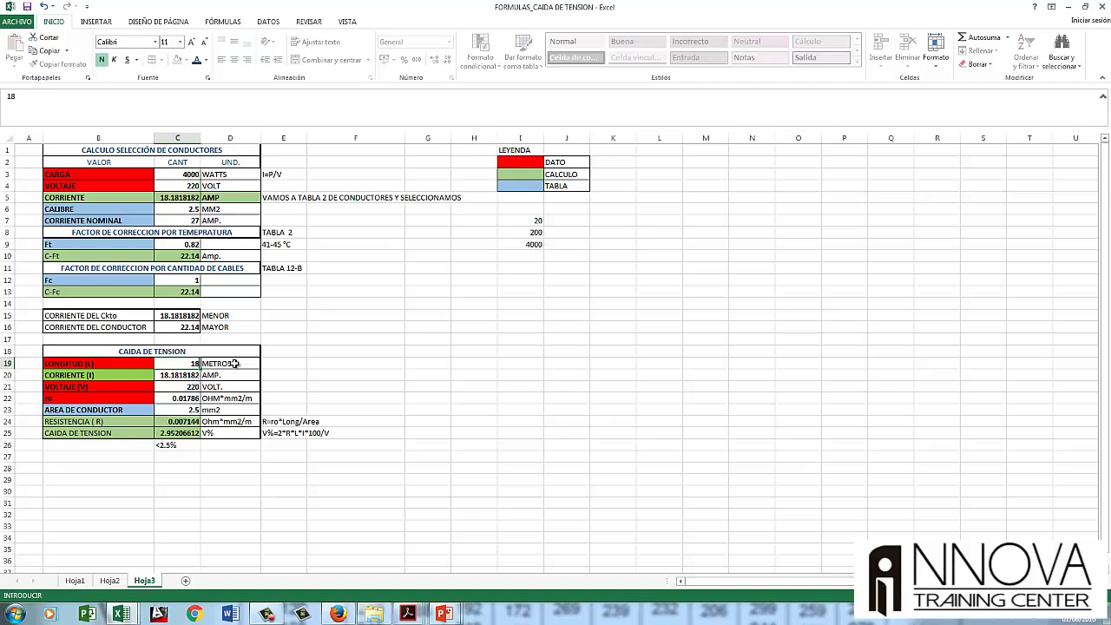
key(Return)
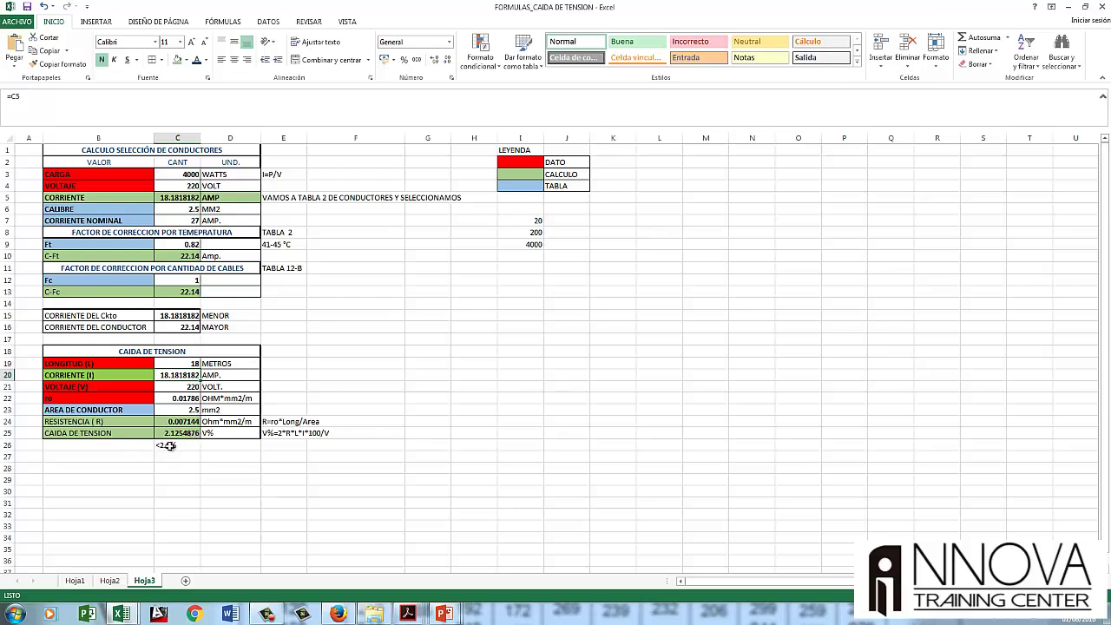
click(193, 362)
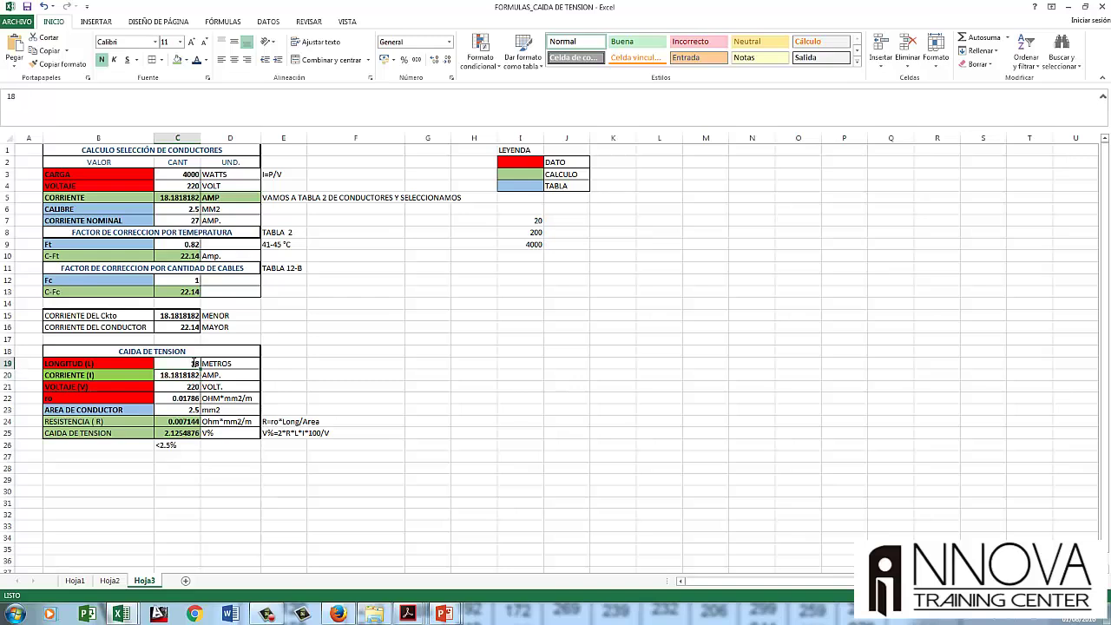
text(25)
key(Return)
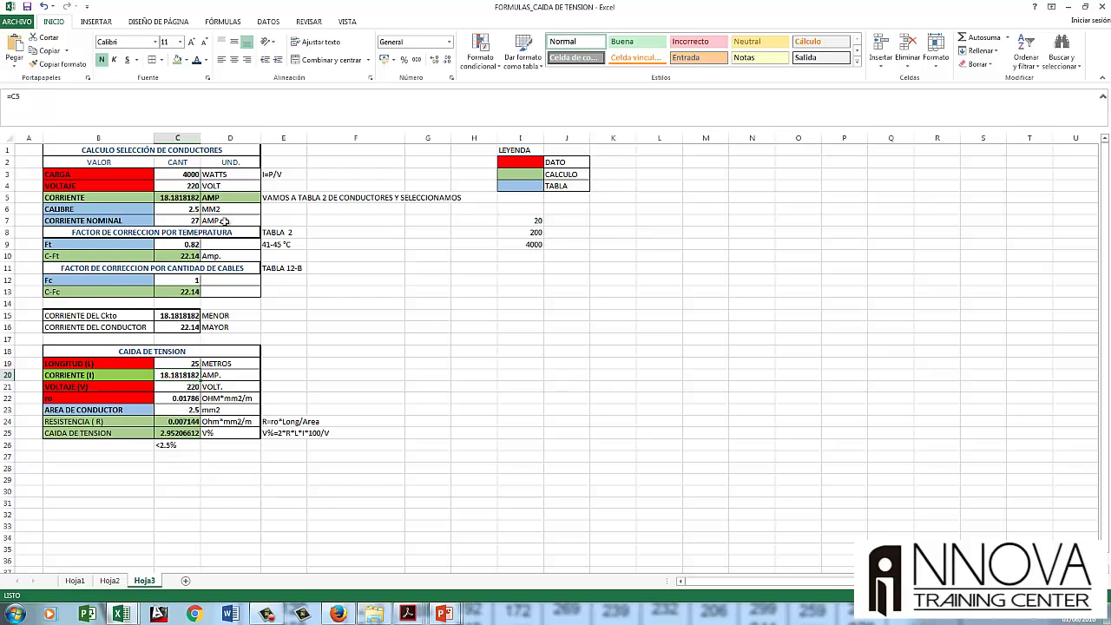
- Look up the DUCTO ampacity of the 4 mm² conductor in the Indeco catalogue's THW-90 table in Acrobat Reader
click(408, 614)
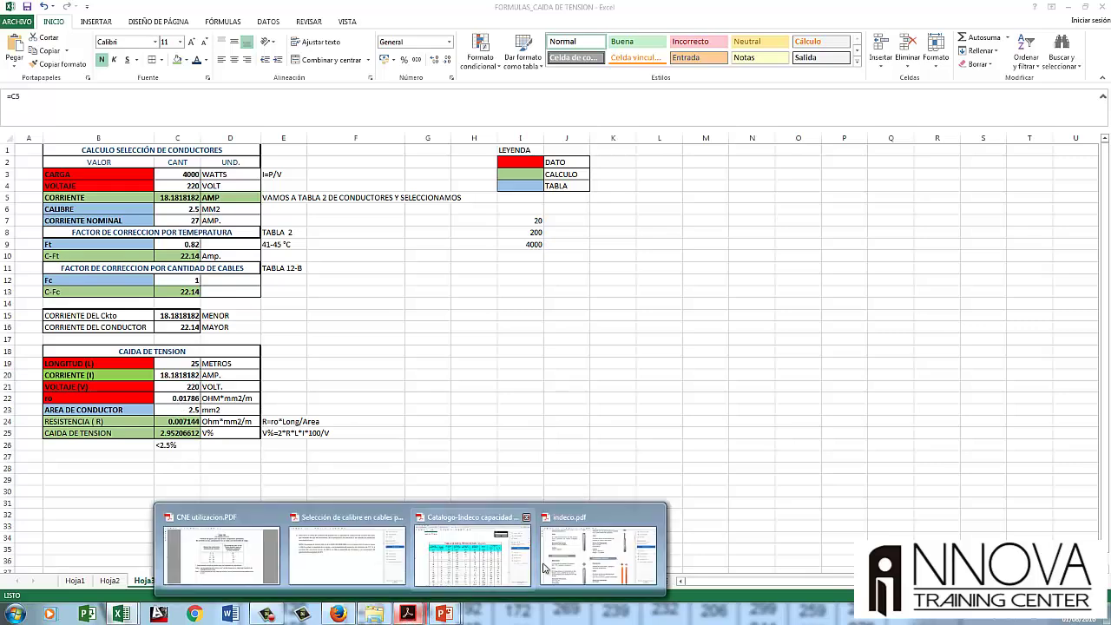
mouse_move(483, 573)
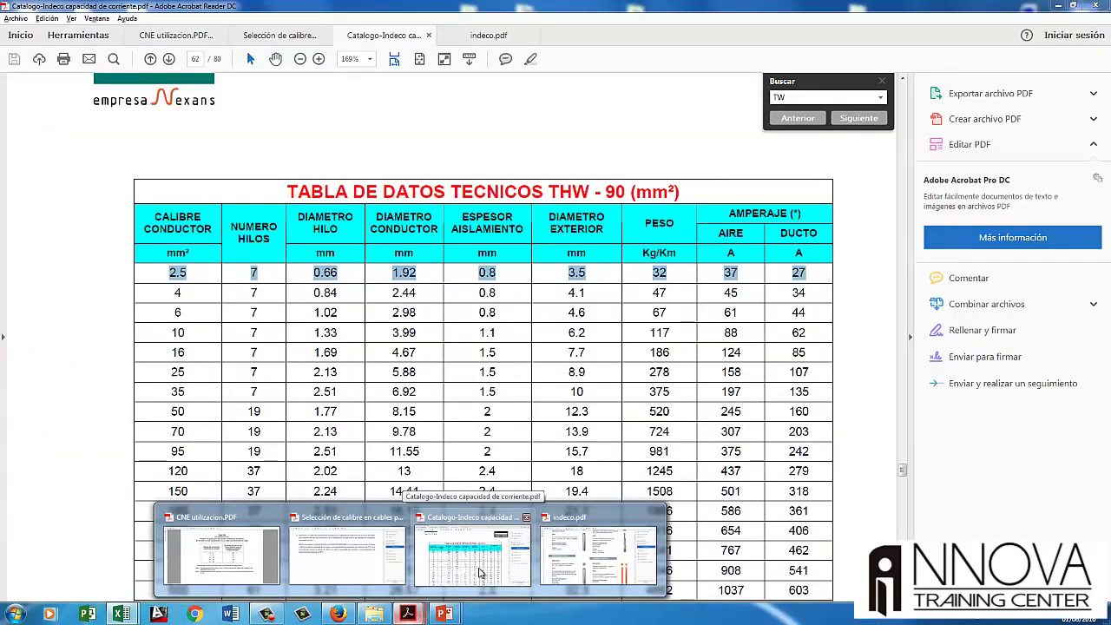
click(479, 572)
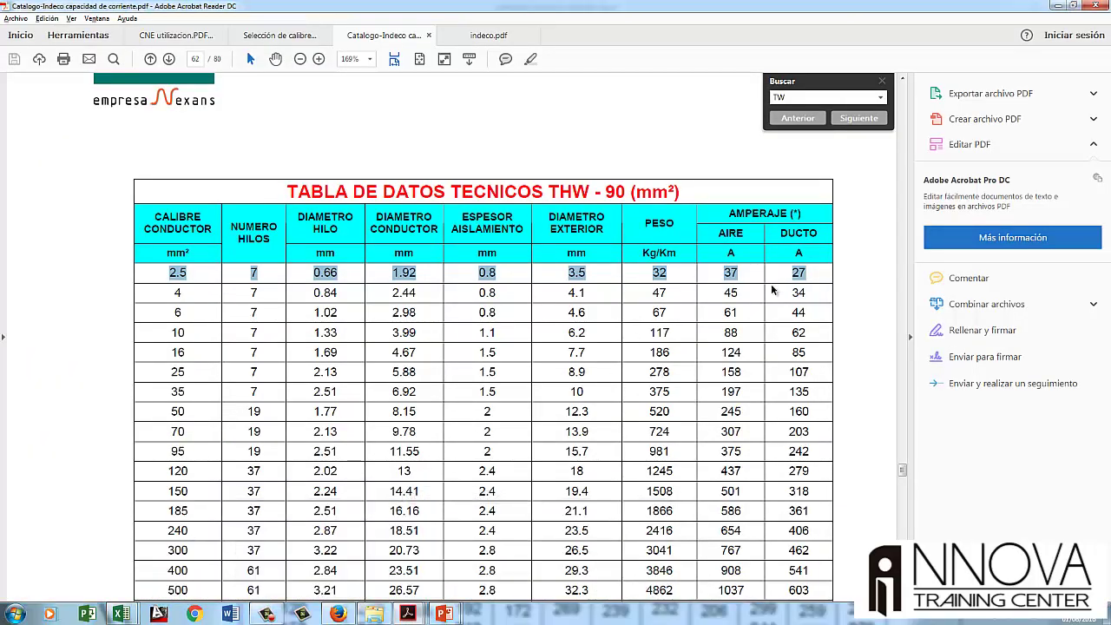
drag(171, 293, 184, 294)
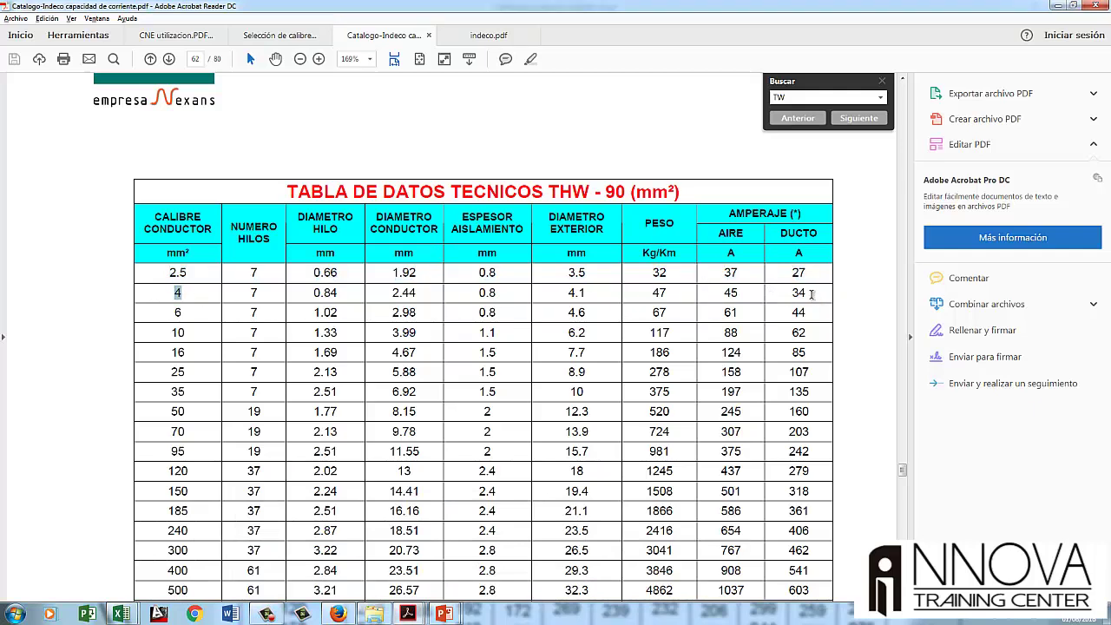
drag(812, 295, 785, 295)
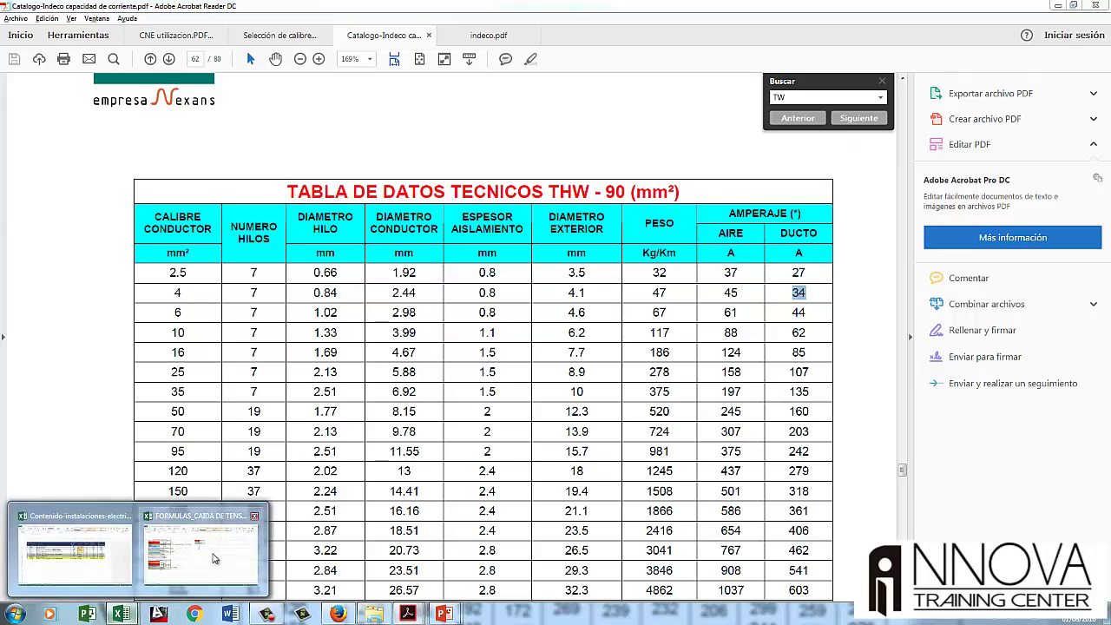
- Return to the FORMULAS_CAIDA DE TENSION workbook in Excel and set CALIBRE to 4 mm² and CORRIENTE NOMINAL to 34 A
click(119, 615)
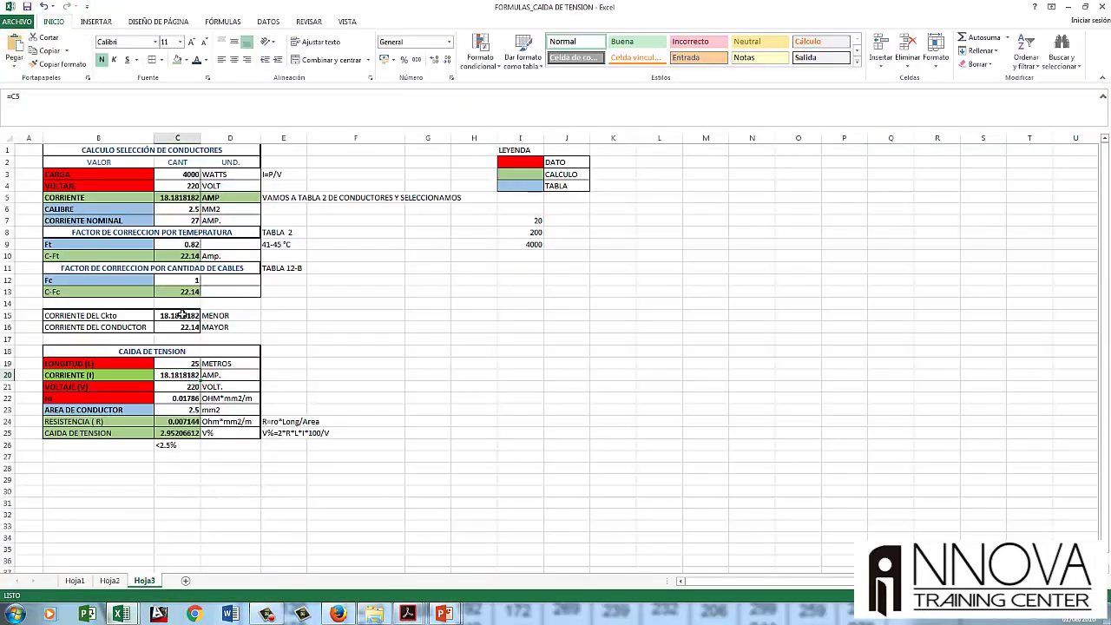
click(181, 209)
text(4)
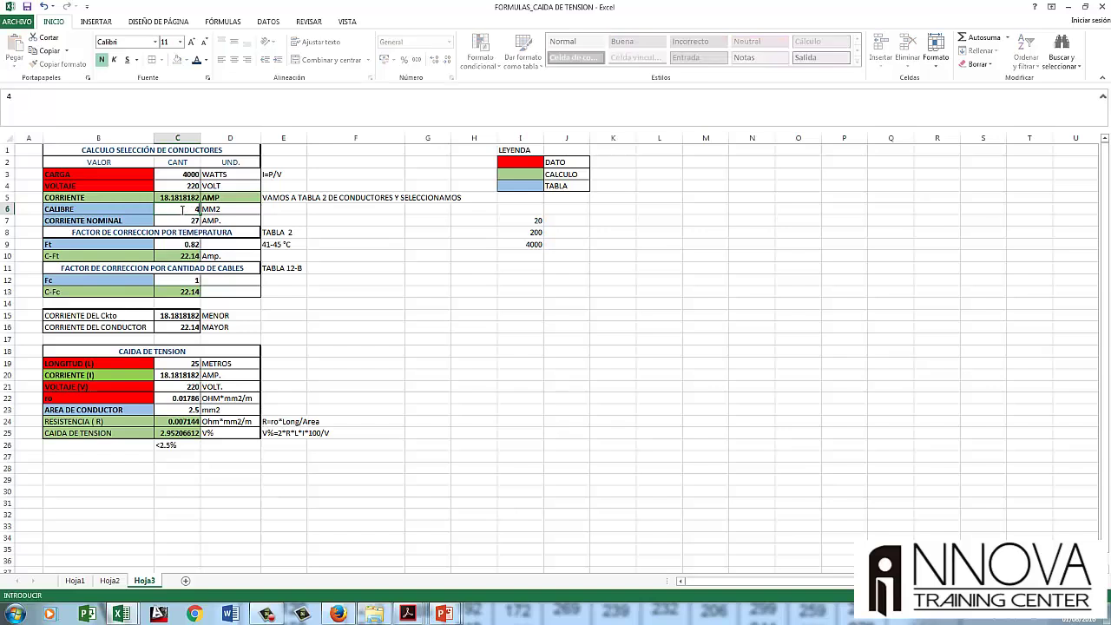
key(Return)
text(34)
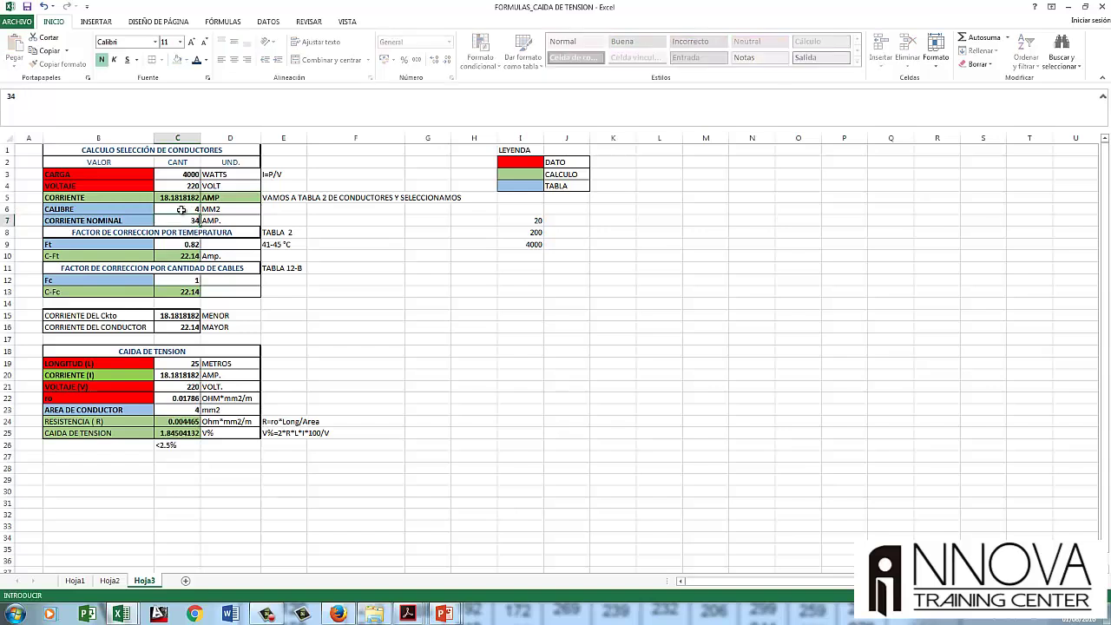
key(Return)
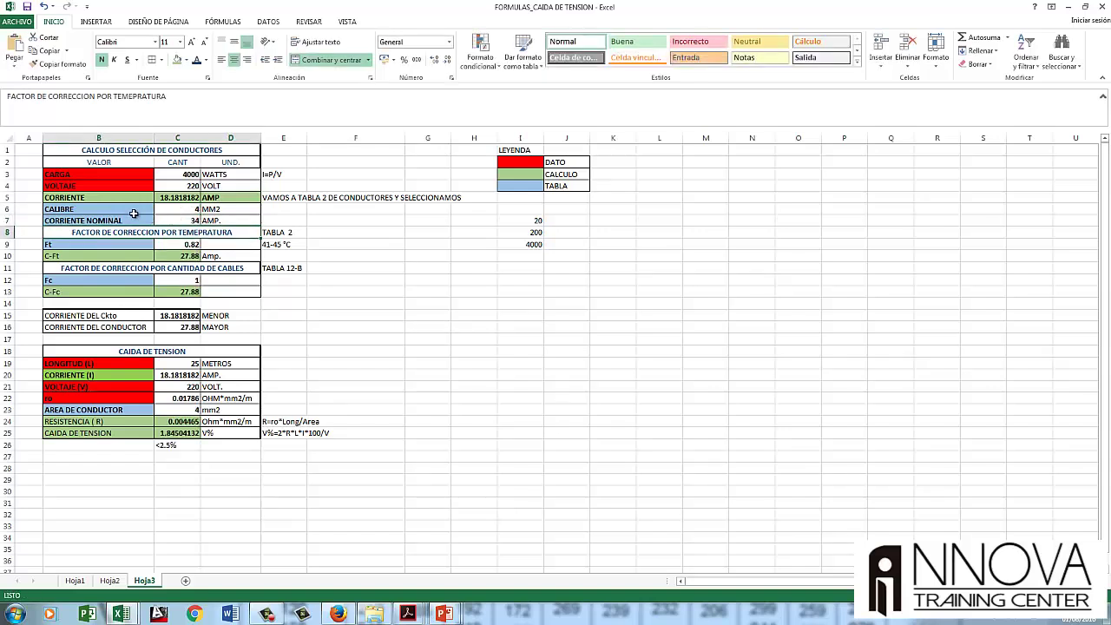
- Review the CALIBRE and CORRIENTE NOMINAL rows, and compare CORRIENTE DEL Ckto with CORRIENTE DEL CONDUCTOR
drag(130, 211, 222, 219)
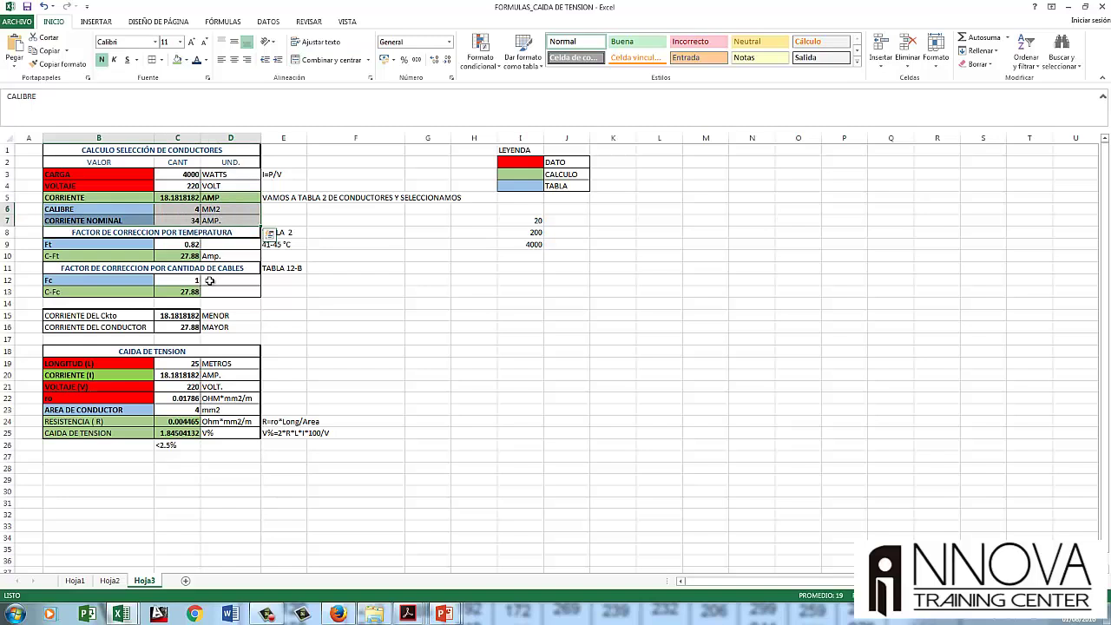
click(193, 328)
drag(191, 330, 162, 317)
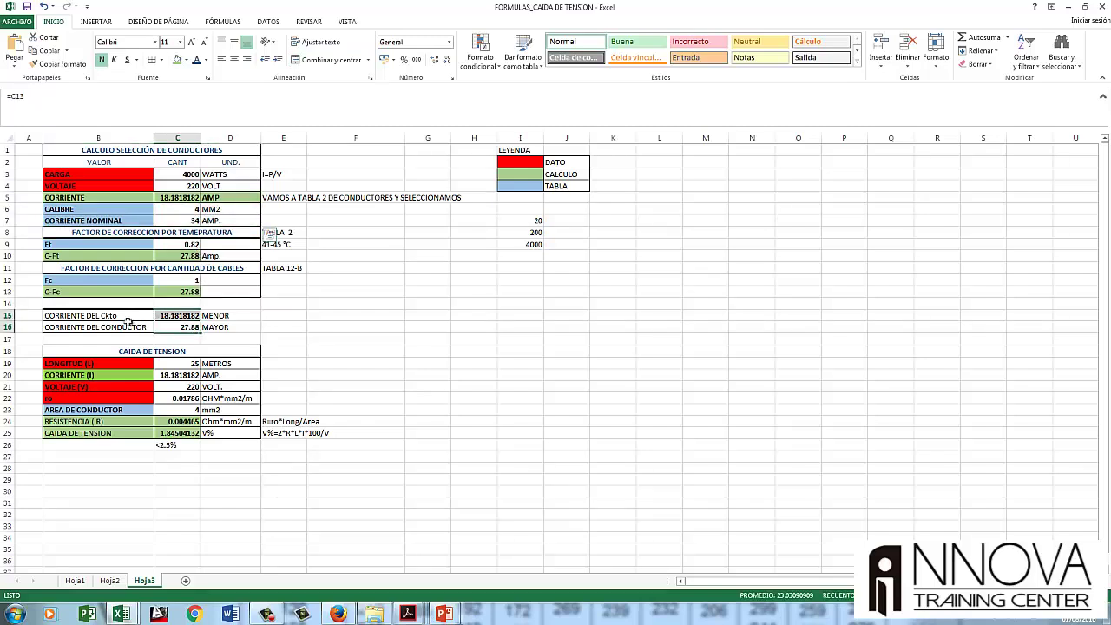
drag(89, 320, 178, 317)
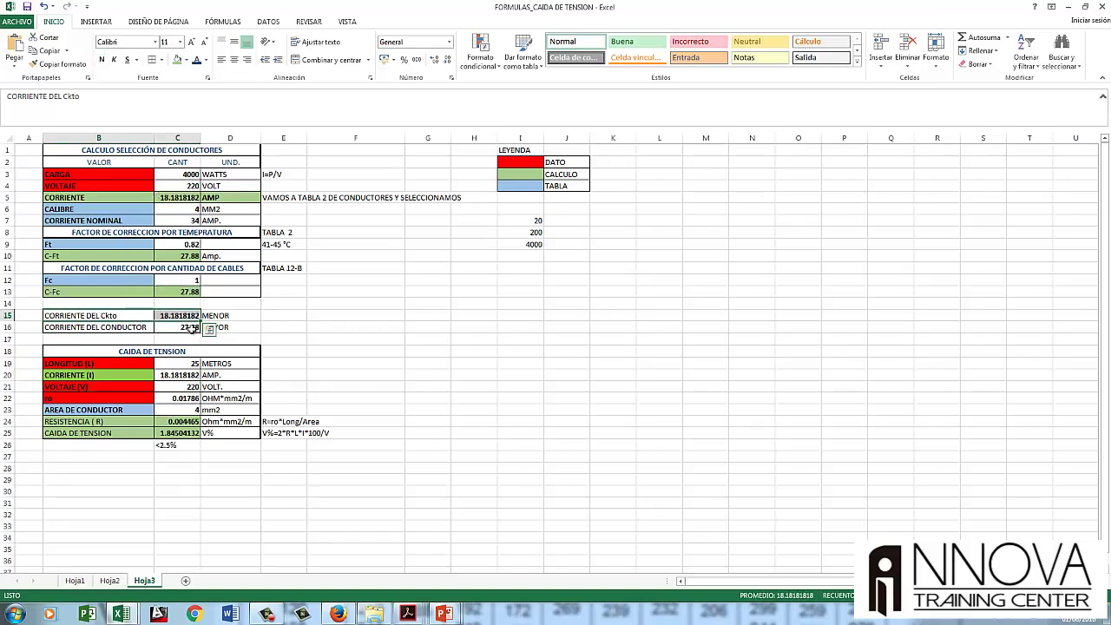
click(192, 328)
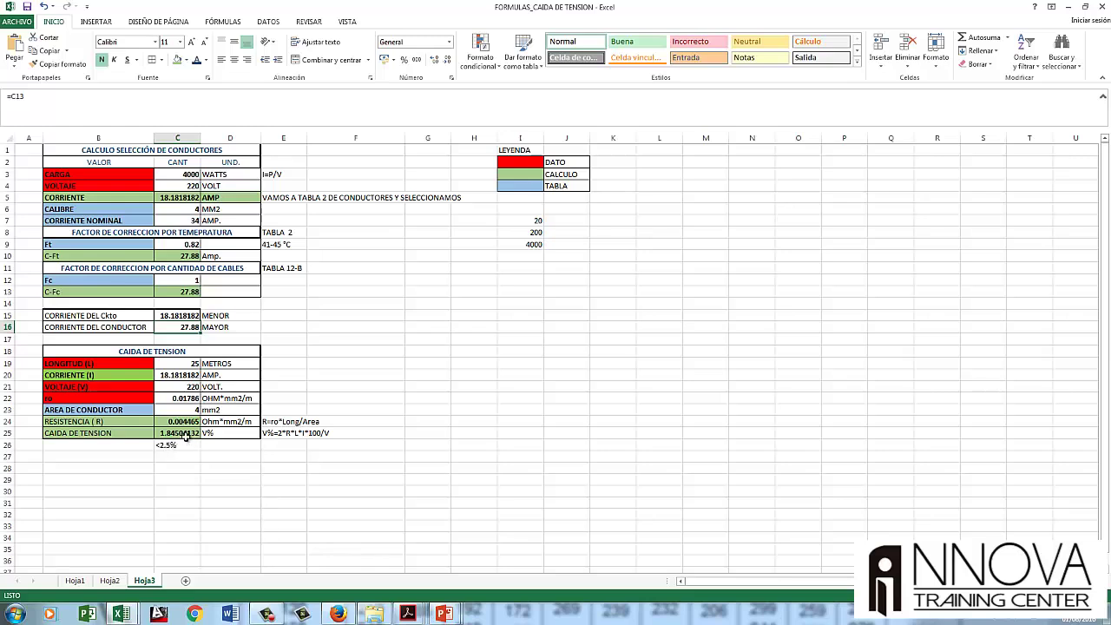
- Restore CALIBRE in C6 to 2.5 mm² and CORRIENTE NOMINAL in C7 to 27 A
click(190, 210)
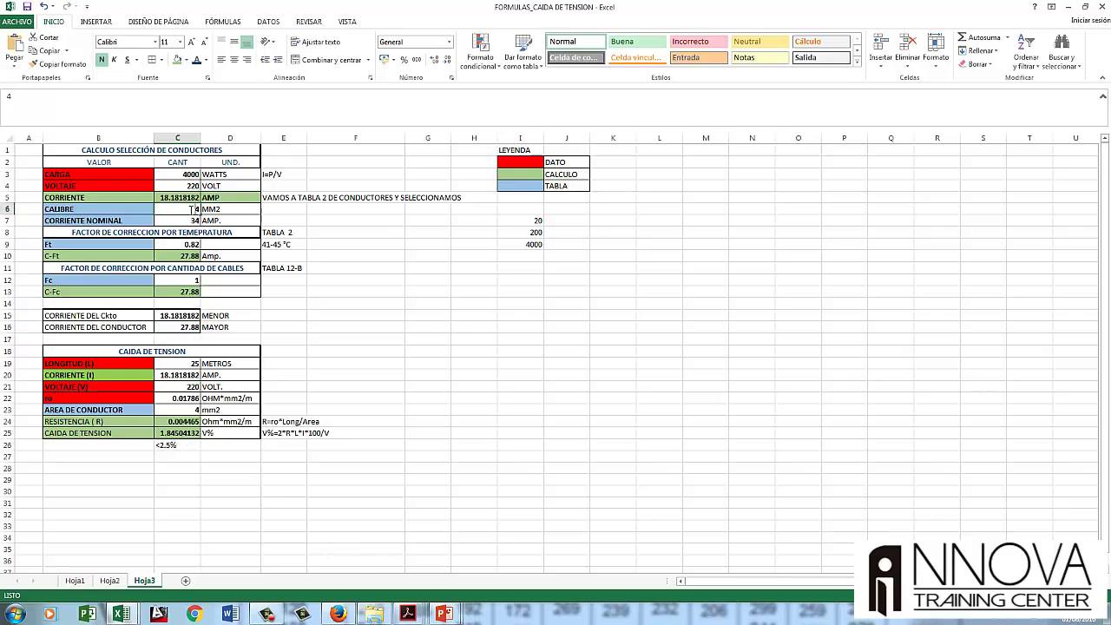
text(2.5)
key(Return)
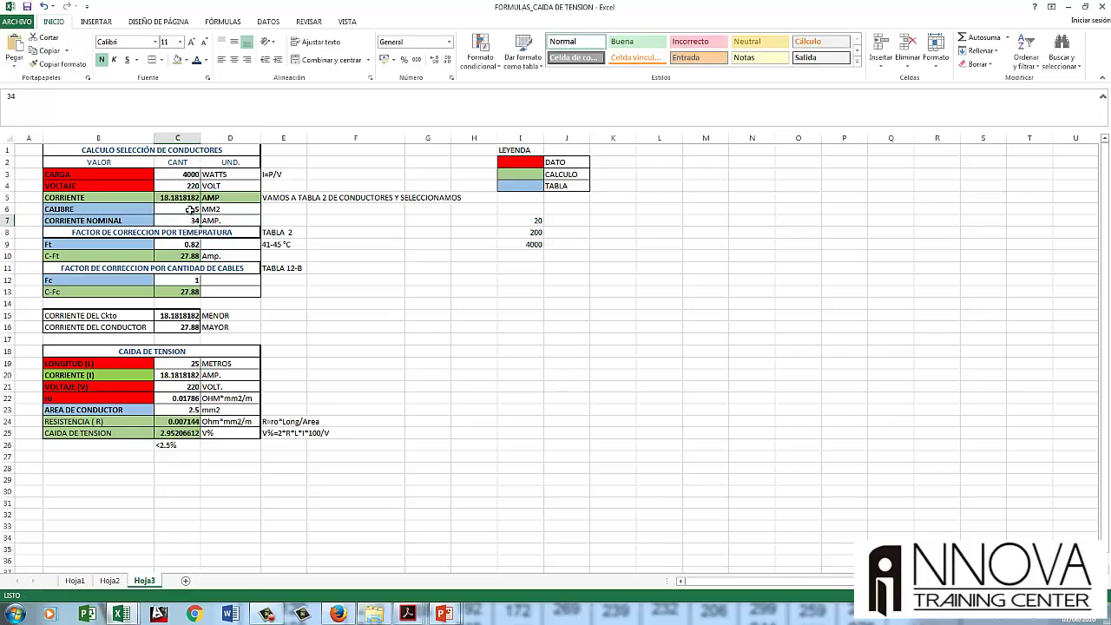
key(alt+Tab)
key(alt+Tab)
text(2)
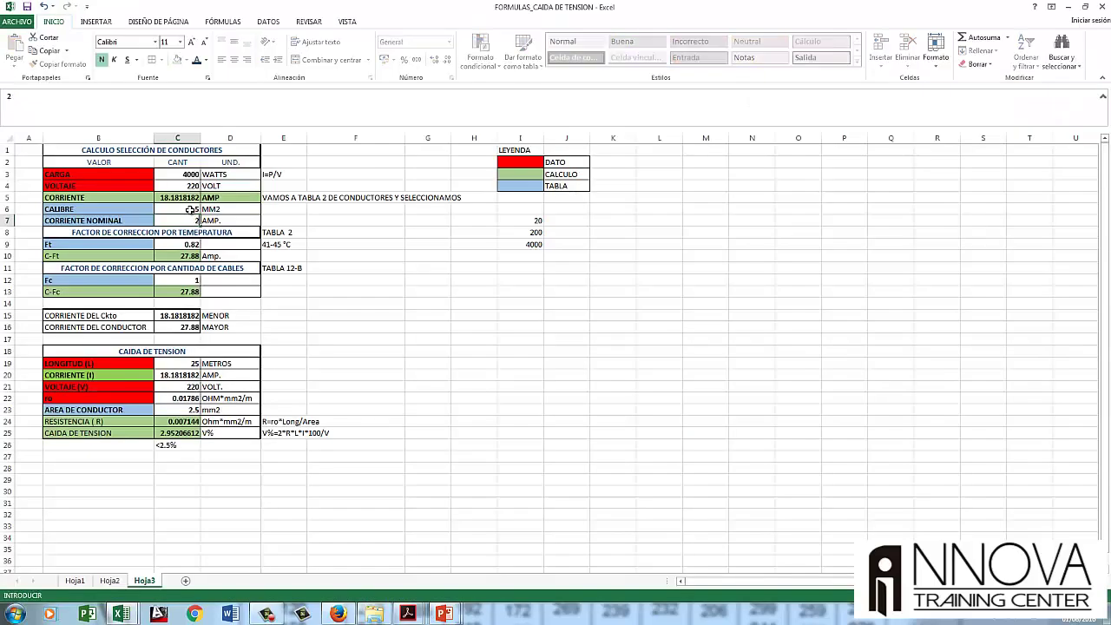
text(7)
key(Return)
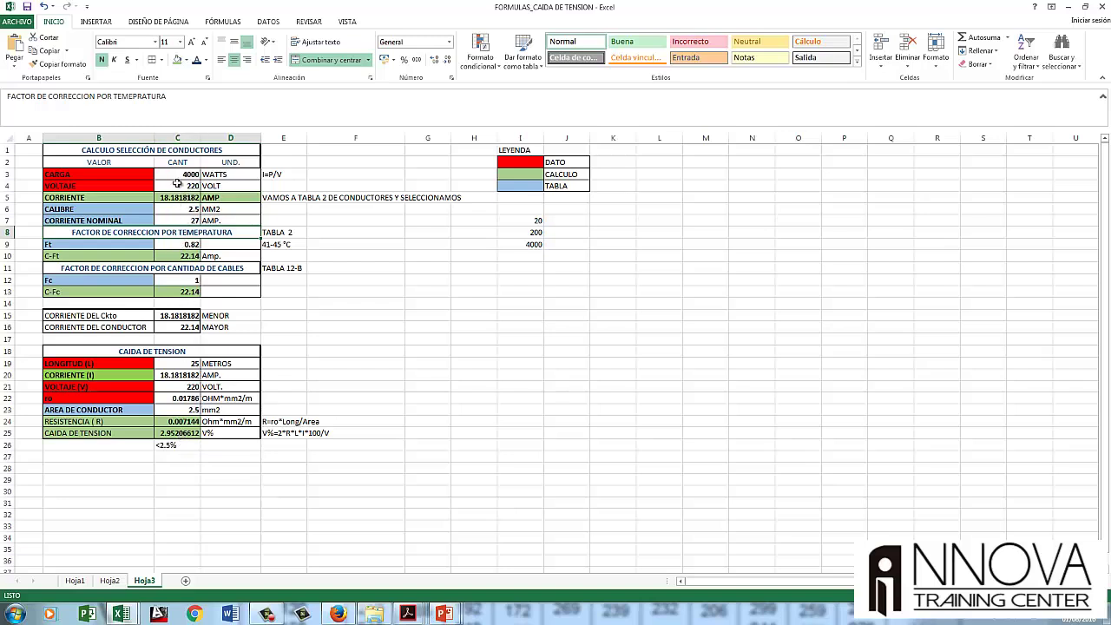
- Change CALIBRE to 4 mm² and CORRIENTE NOMINAL to 34 A, checking the ampacity in the THW-90 table
click(185, 208)
text(4)
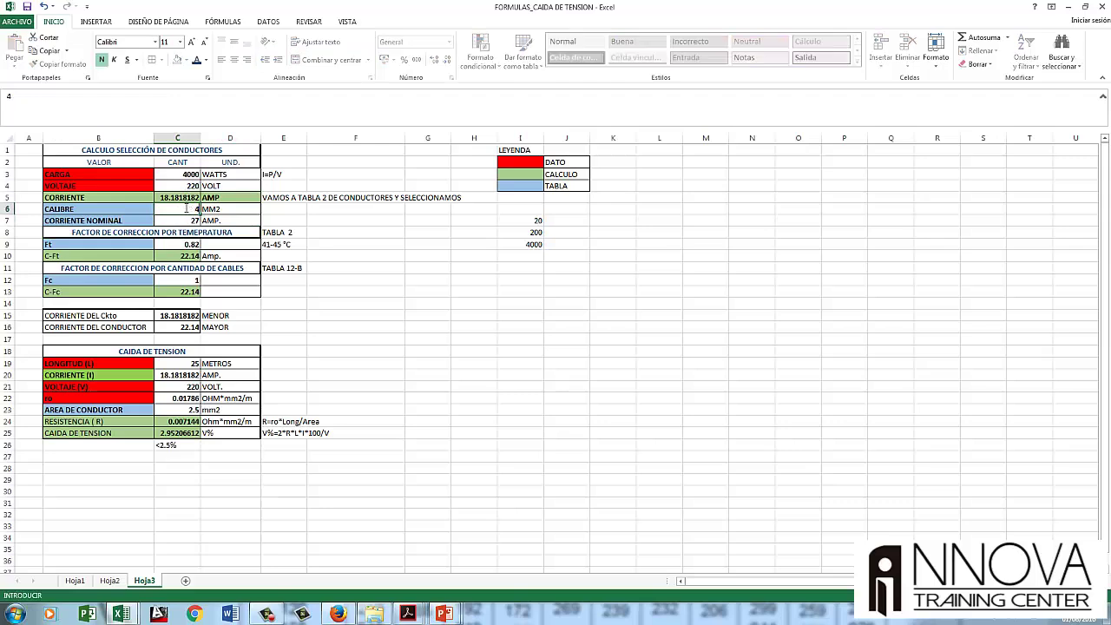
key(Return)
text(3)
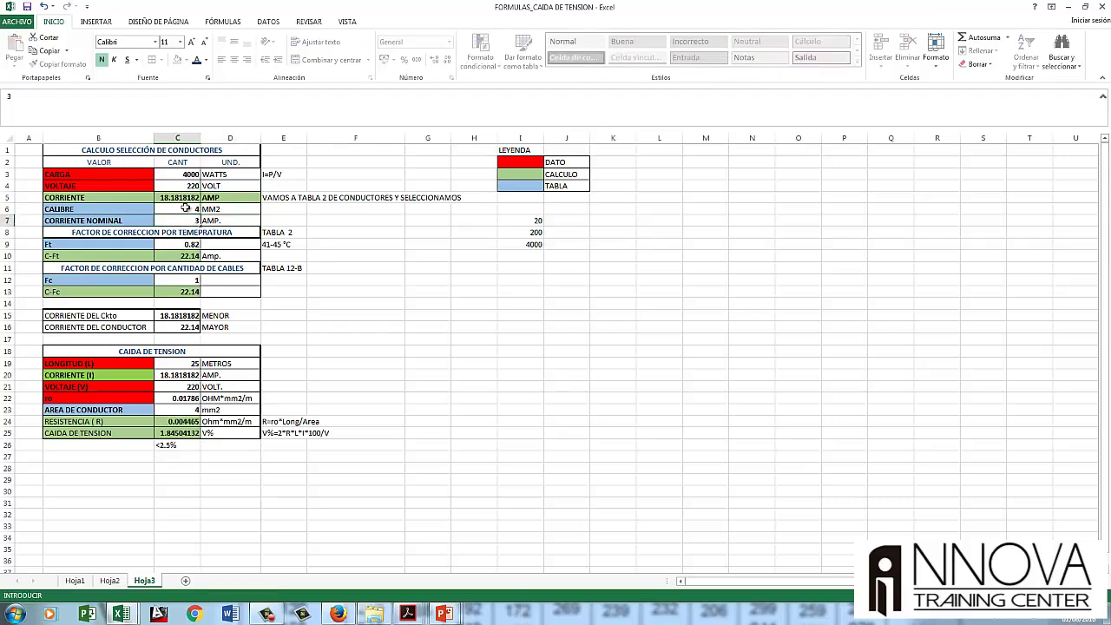
key(alt+Tab)
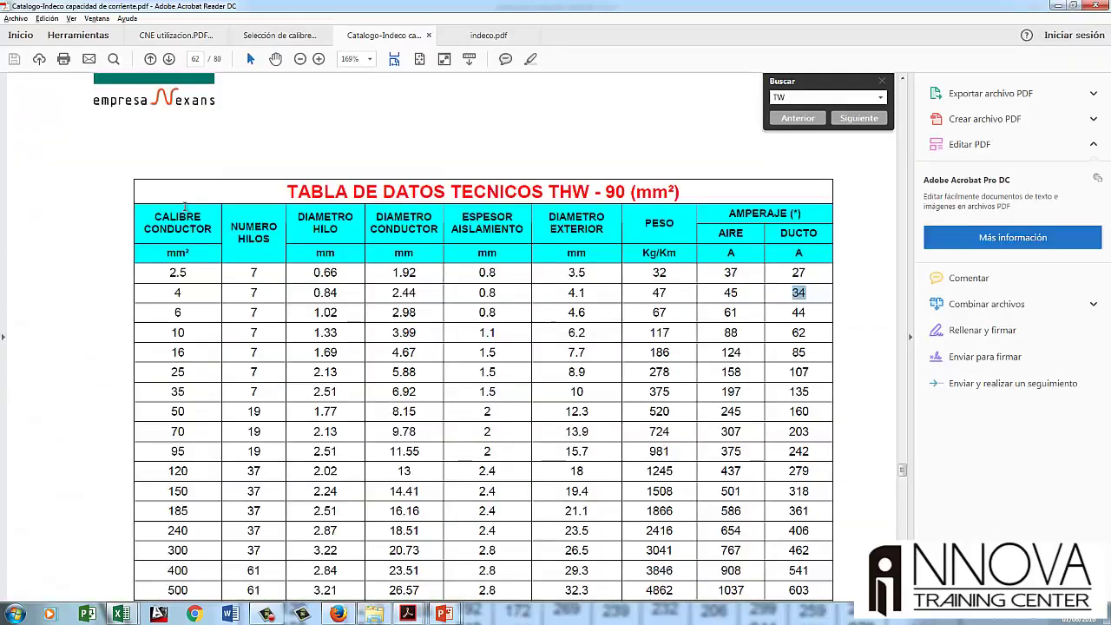
key(alt+Tab)
text(7)
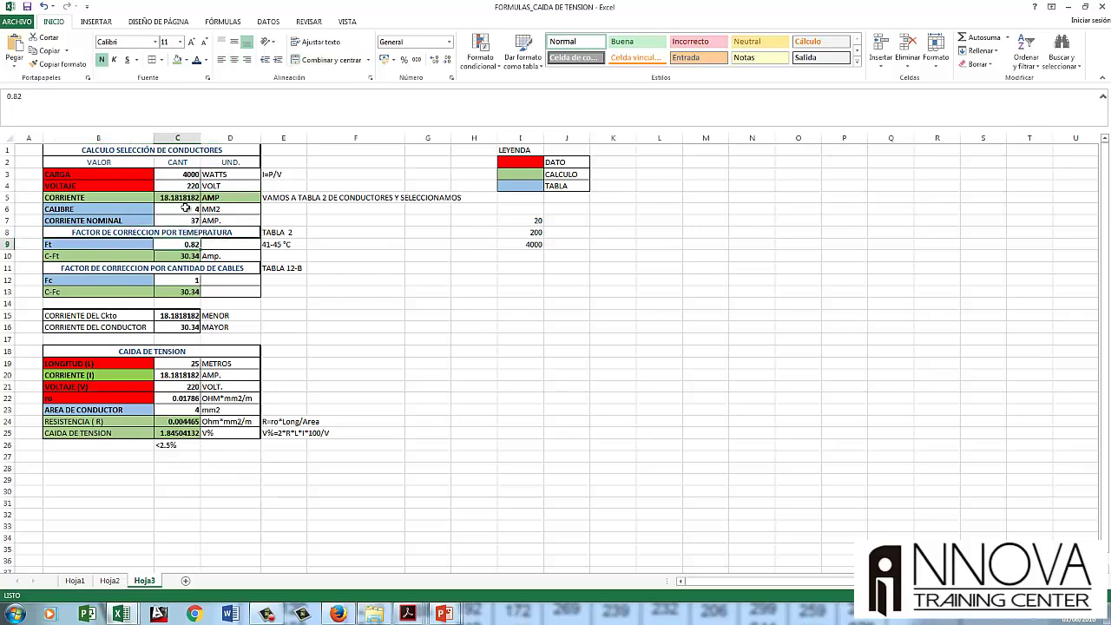
text(34)
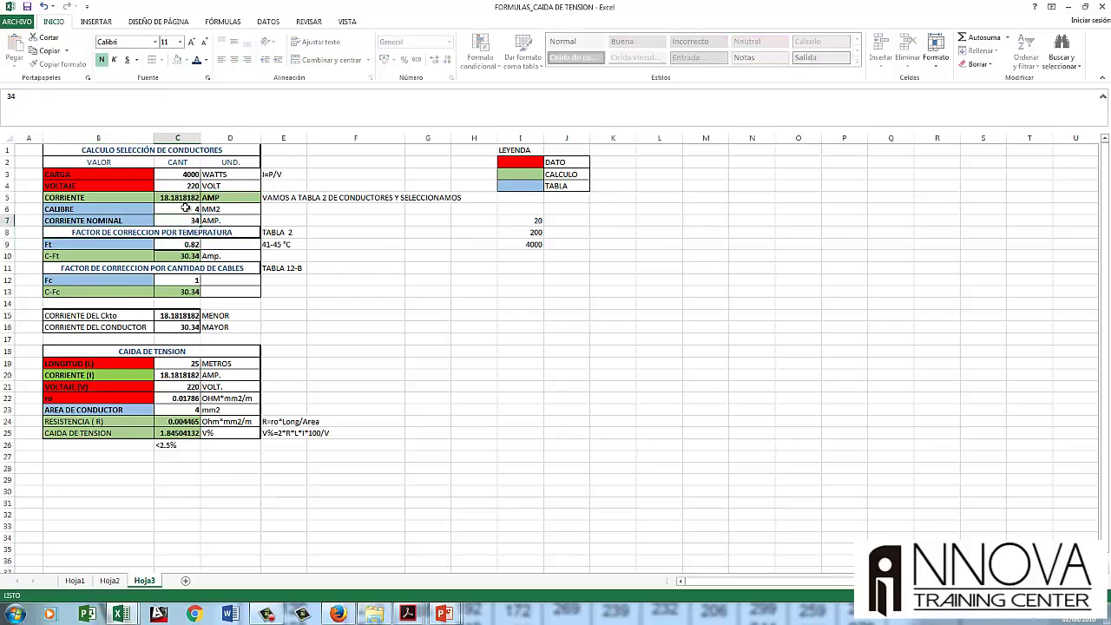
key(Return)
- Check the CAIDA DE TENSION result in C25 against the limit in C26
click(179, 439)
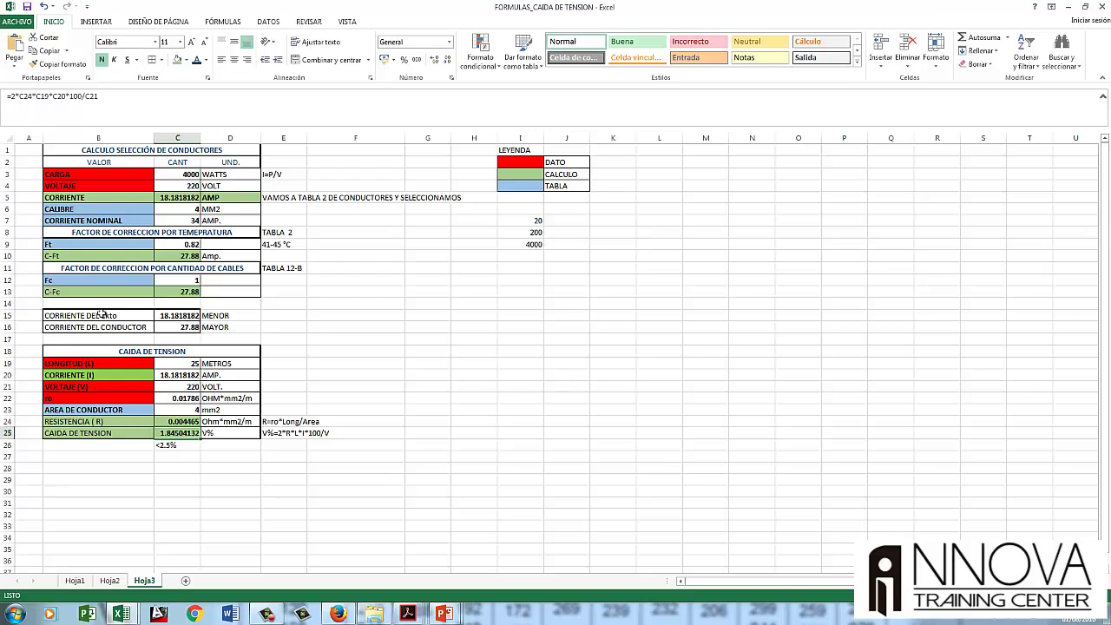
drag(94, 316, 26, 232)
click(29, 197)
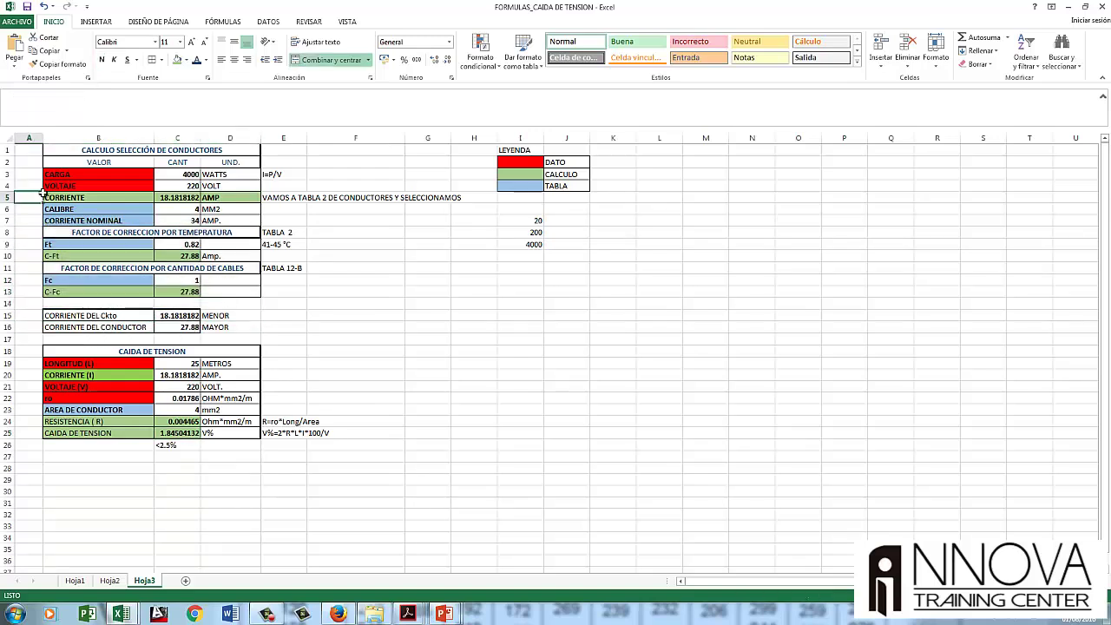
click(182, 433)
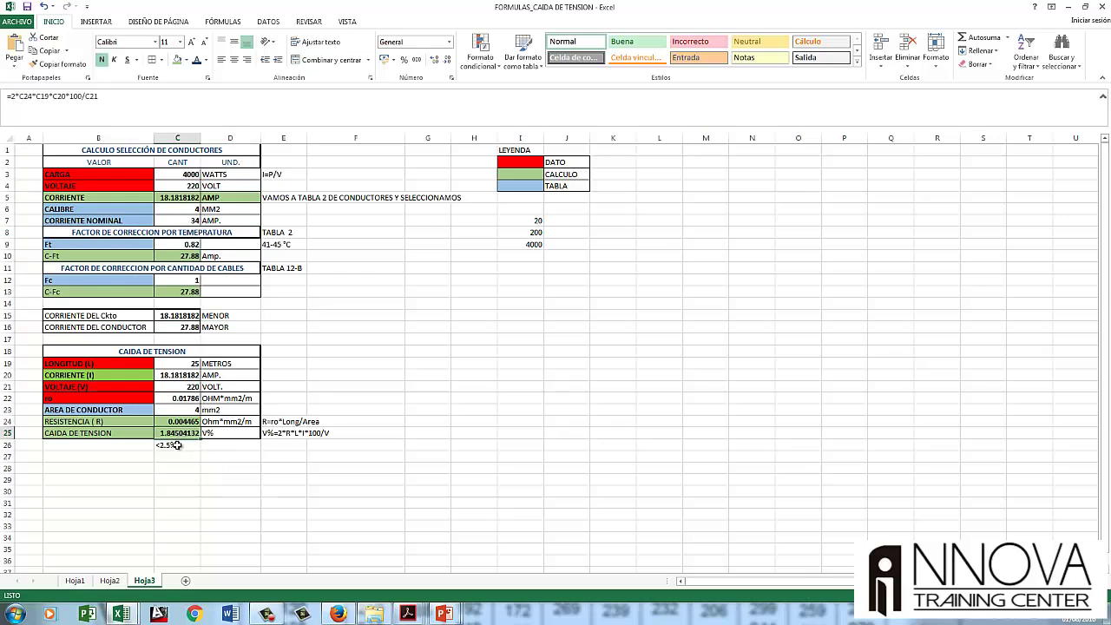
- Append the limit "<2.5%" to the V% unit in D25 and clear the separate limit in C26
click(177, 444)
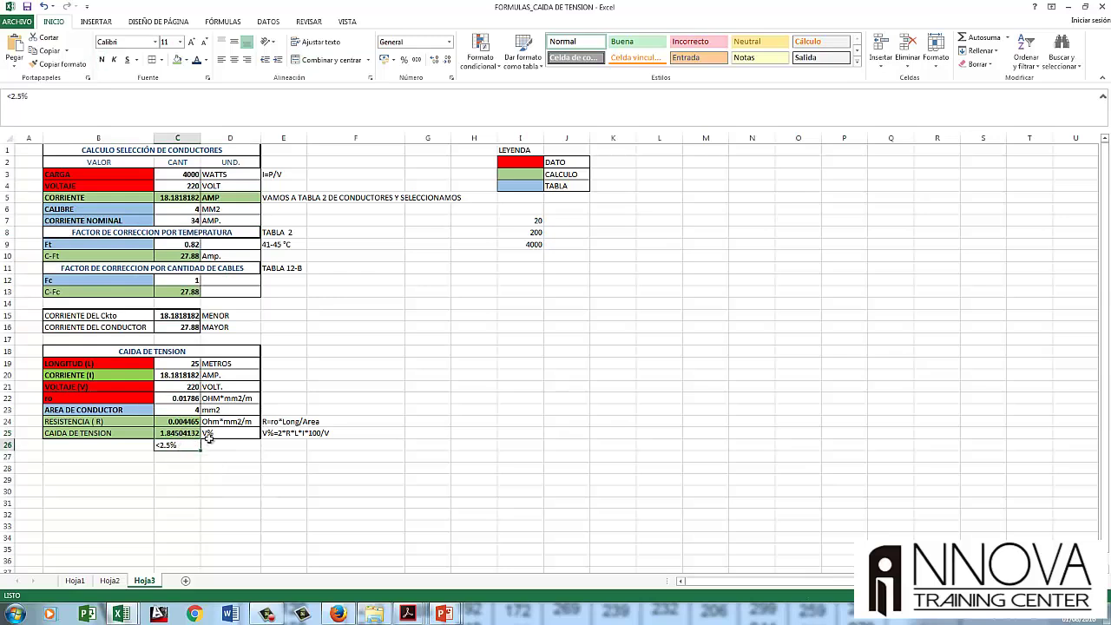
click(232, 433)
double_click(238, 434)
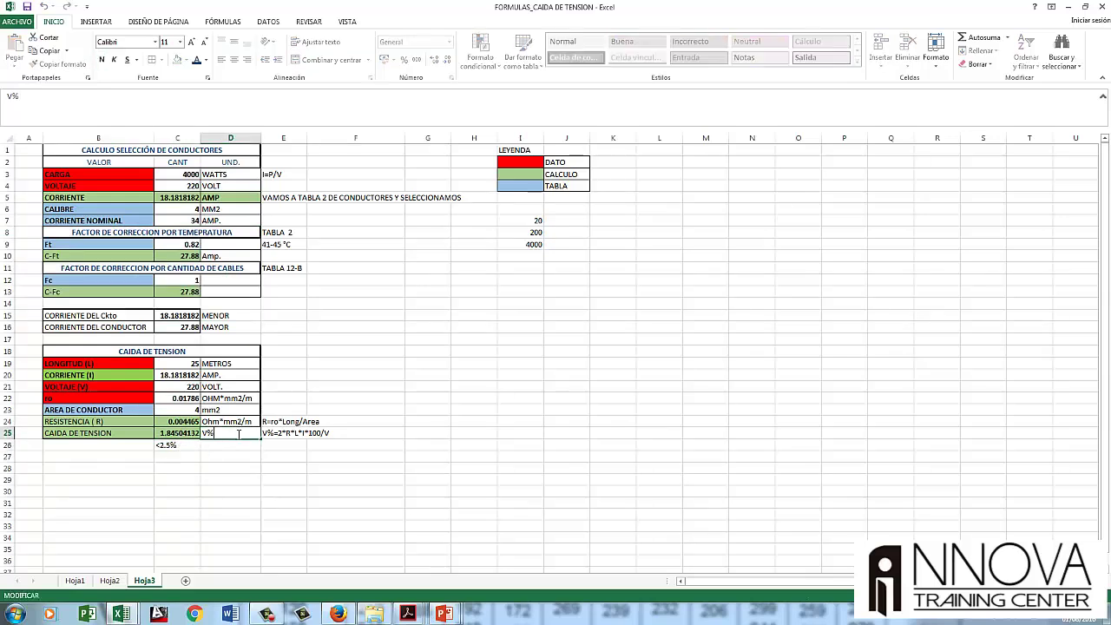
text(<)
text(2.5)
key(Return)
click(184, 444)
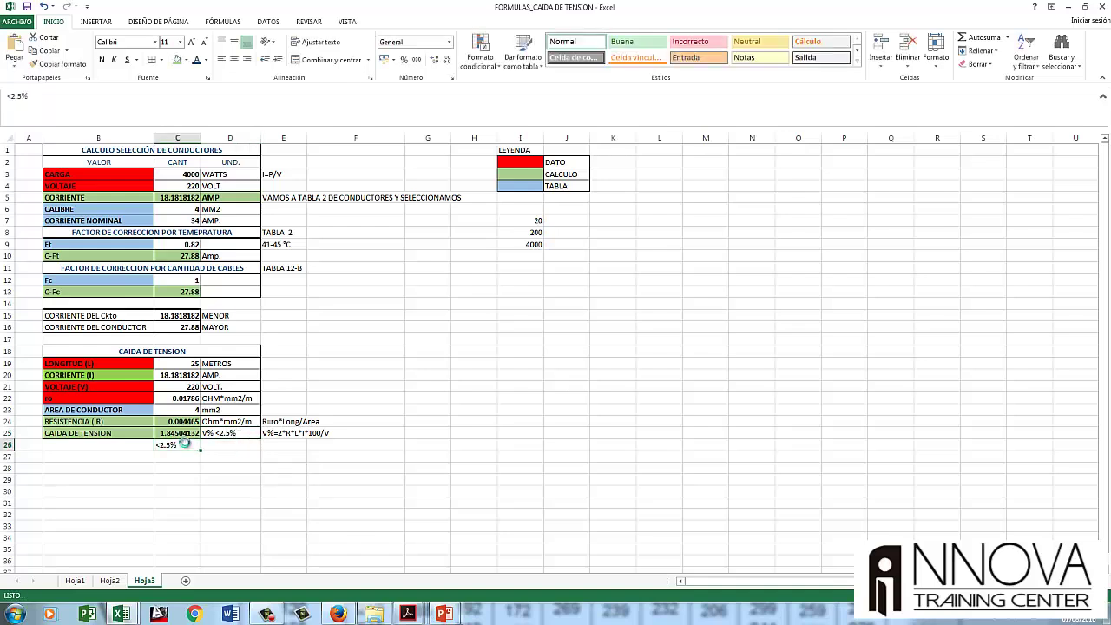
key(Delete)
click(346, 327)
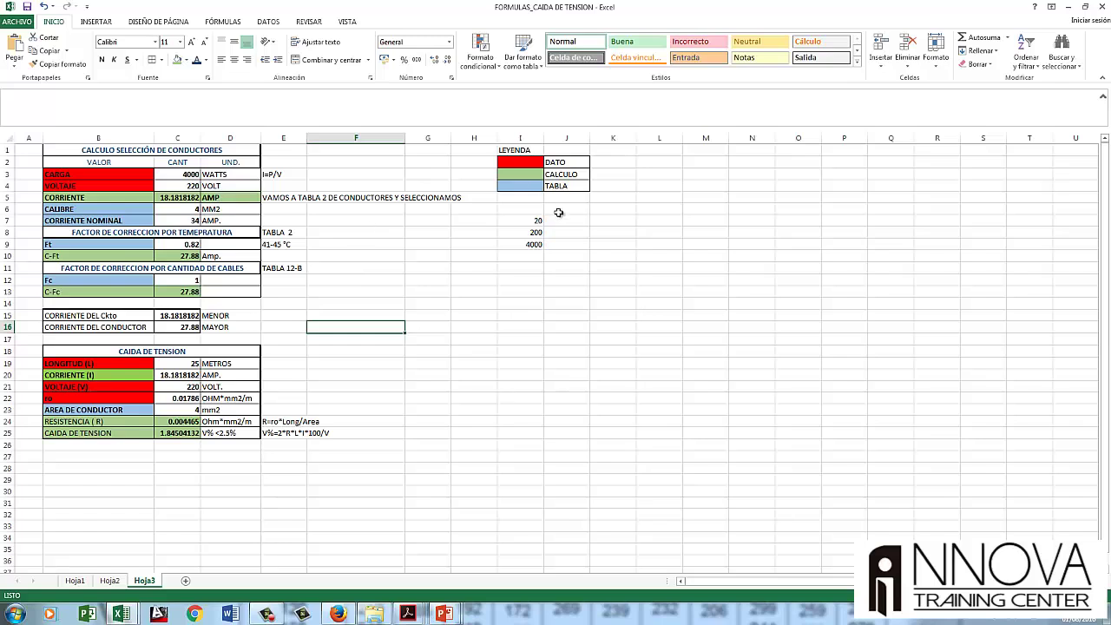
- Clear the scratch values in I7:I9 below the legend
drag(535, 222, 533, 245)
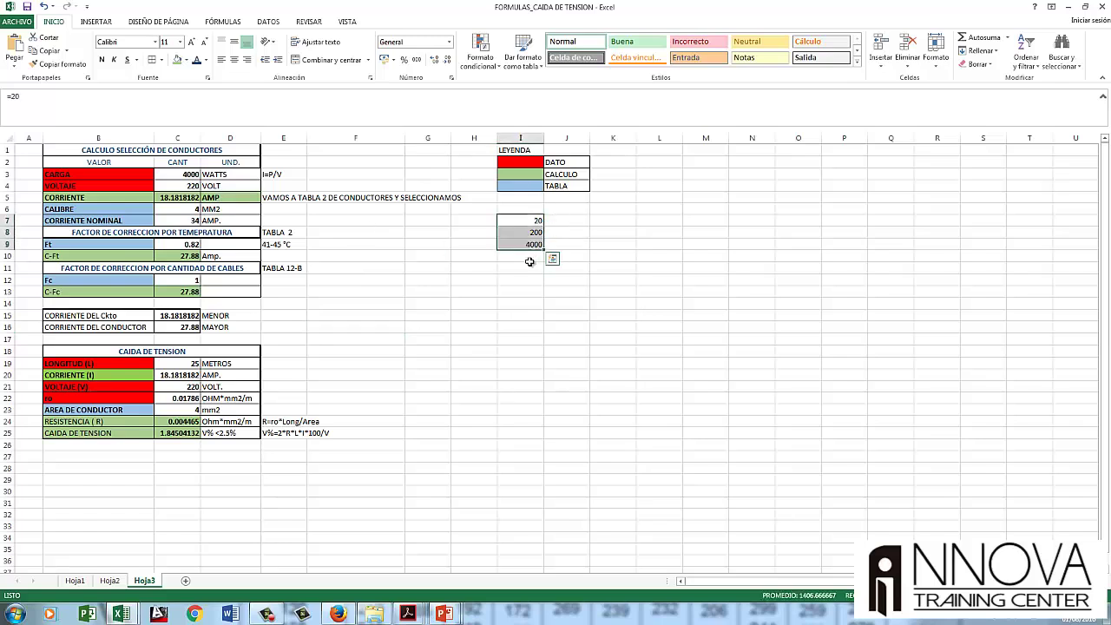
key(Delete)
click(519, 339)
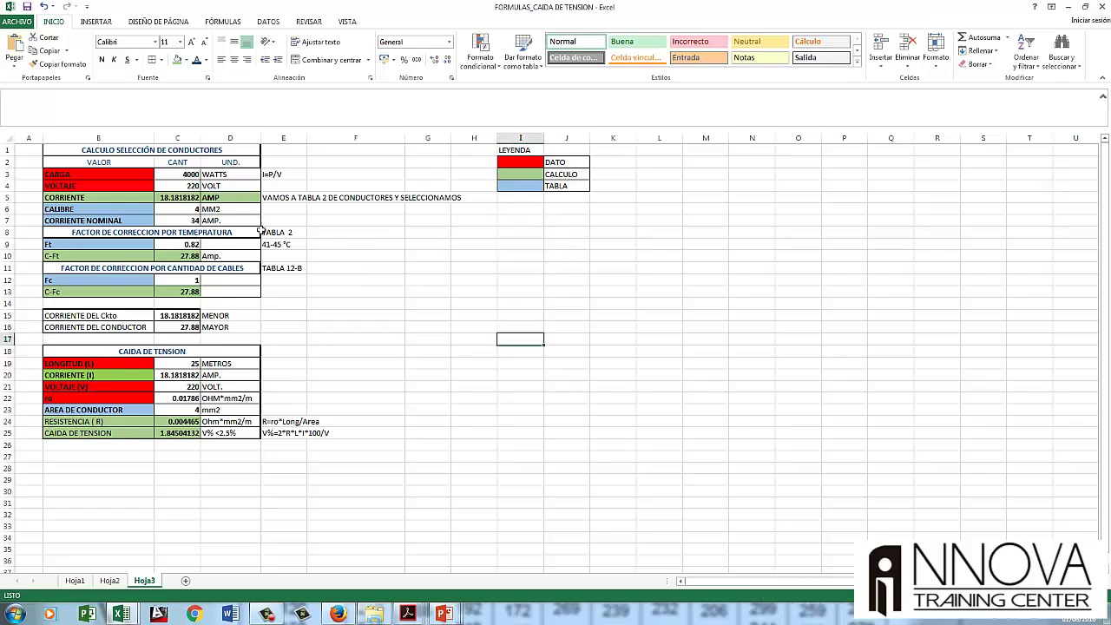
- Review the calculation block B1:D25 and its red input data, covering CARGA, LONGITUD (L) and ro
drag(250, 432, 99, 147)
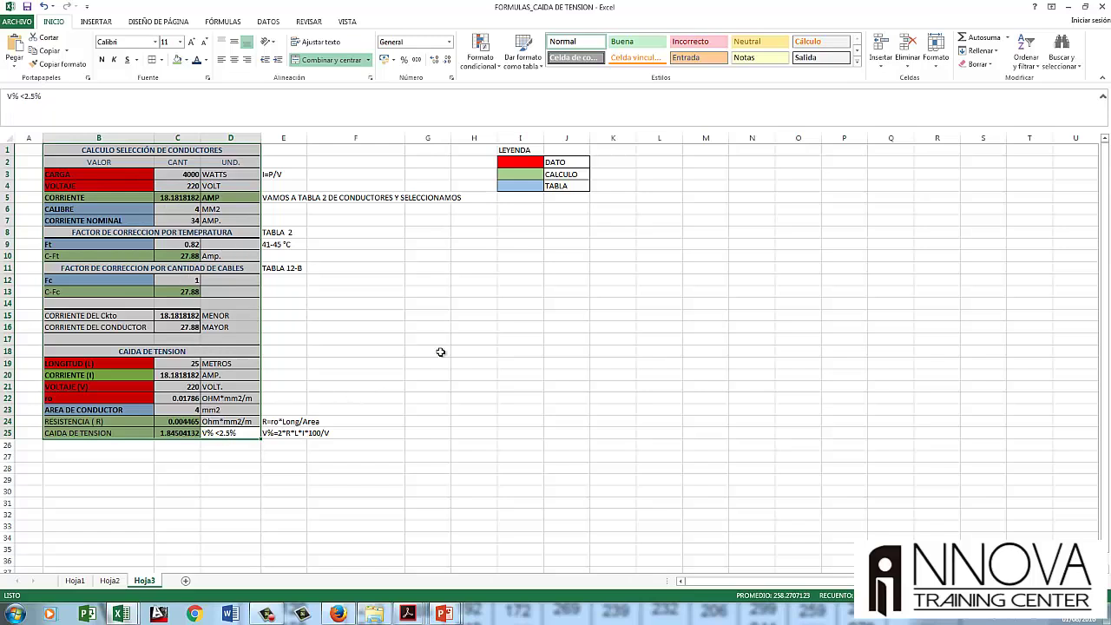
click(363, 292)
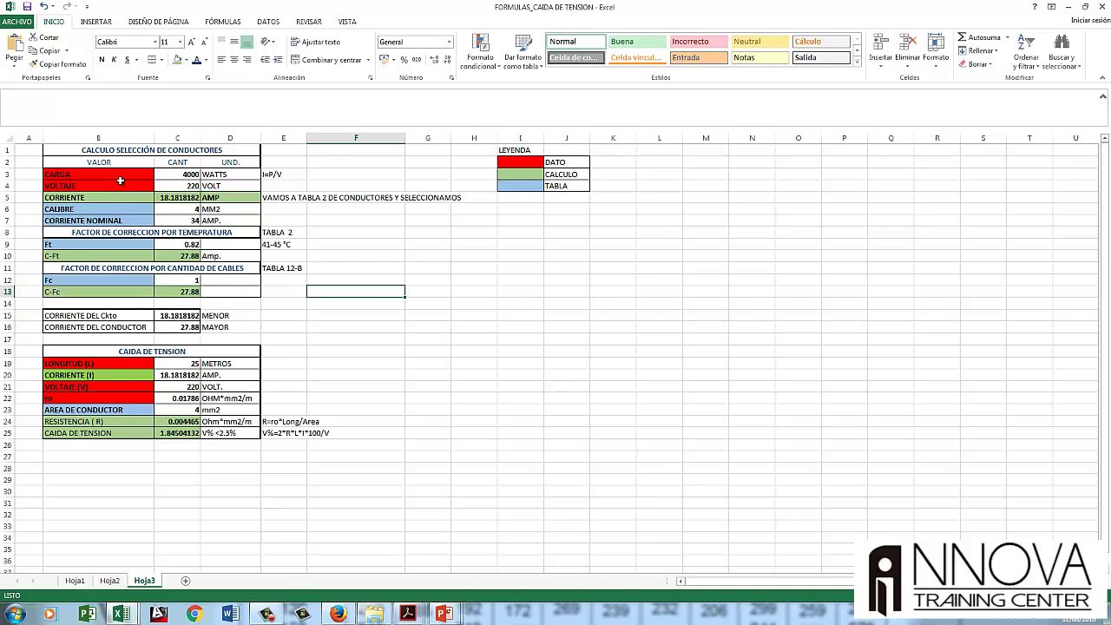
drag(119, 177, 169, 181)
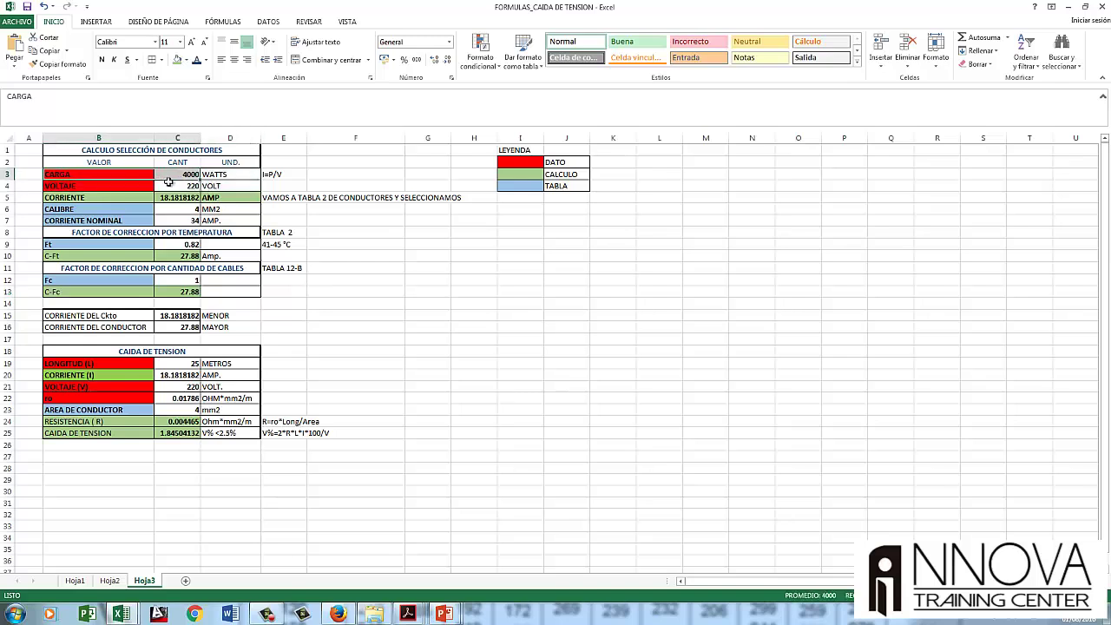
click(124, 362)
drag(124, 363, 193, 363)
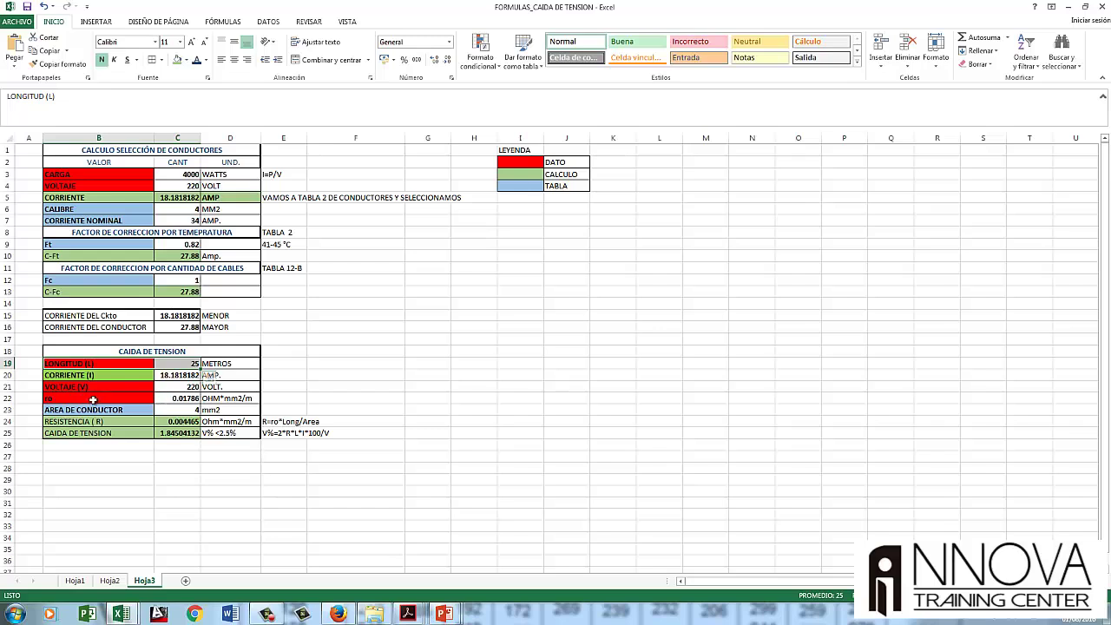
click(178, 398)
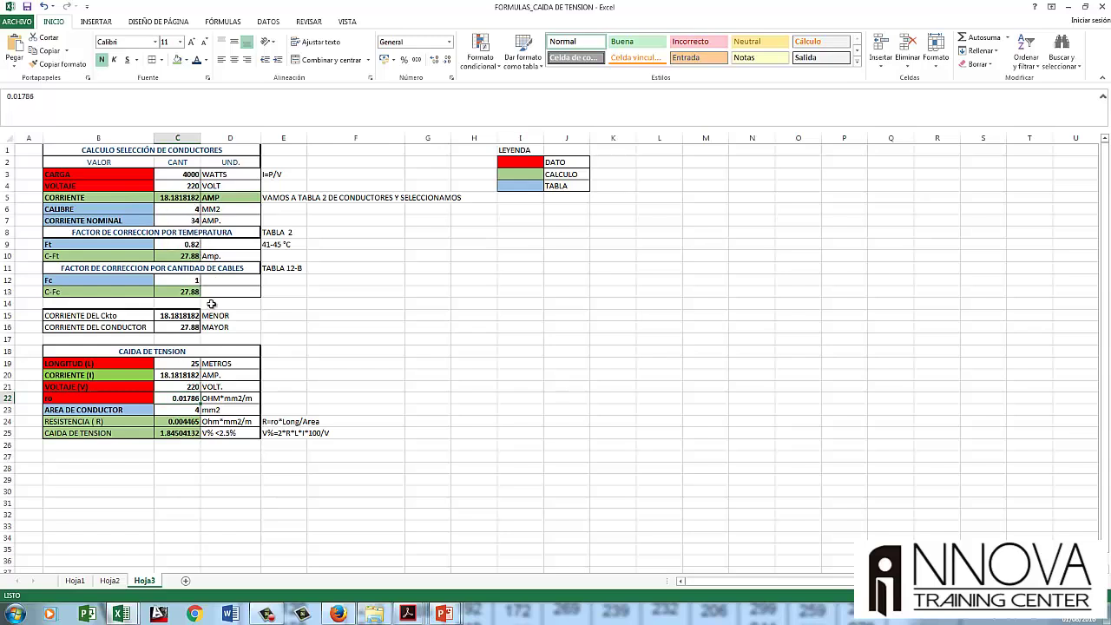
click(112, 175)
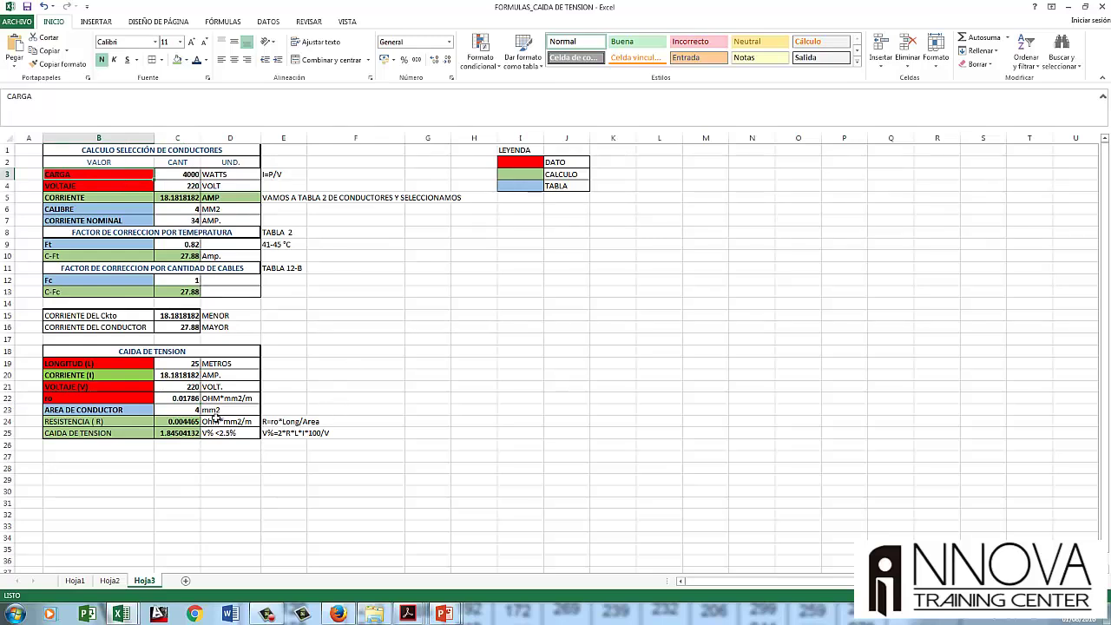
- Look over the three-phase conductor calculation starting in row 29 and the first calculation block above it
drag(127, 460, 244, 552)
scroll(238, 500, down, 1)
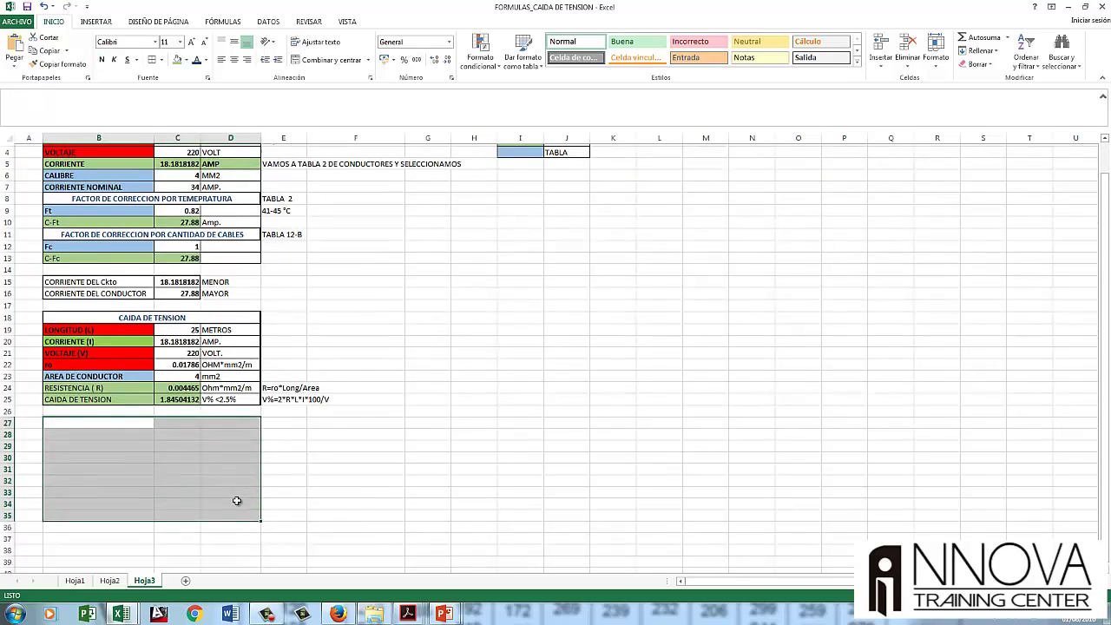
scroll(236, 489, down, 2)
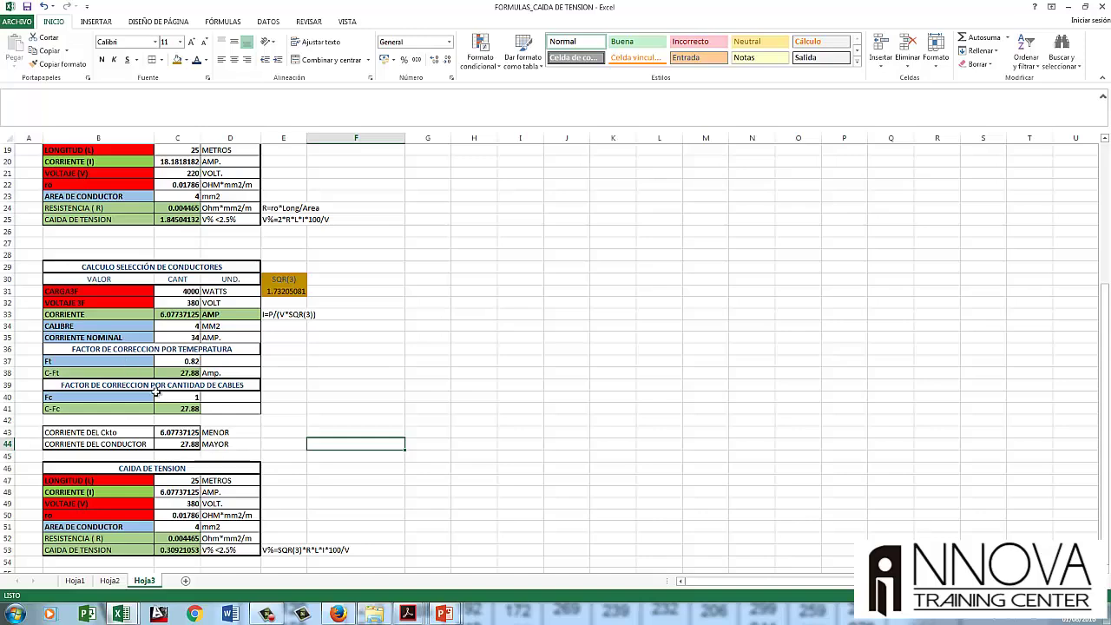
scroll(176, 375, up, 1)
scroll(176, 375, up, 6)
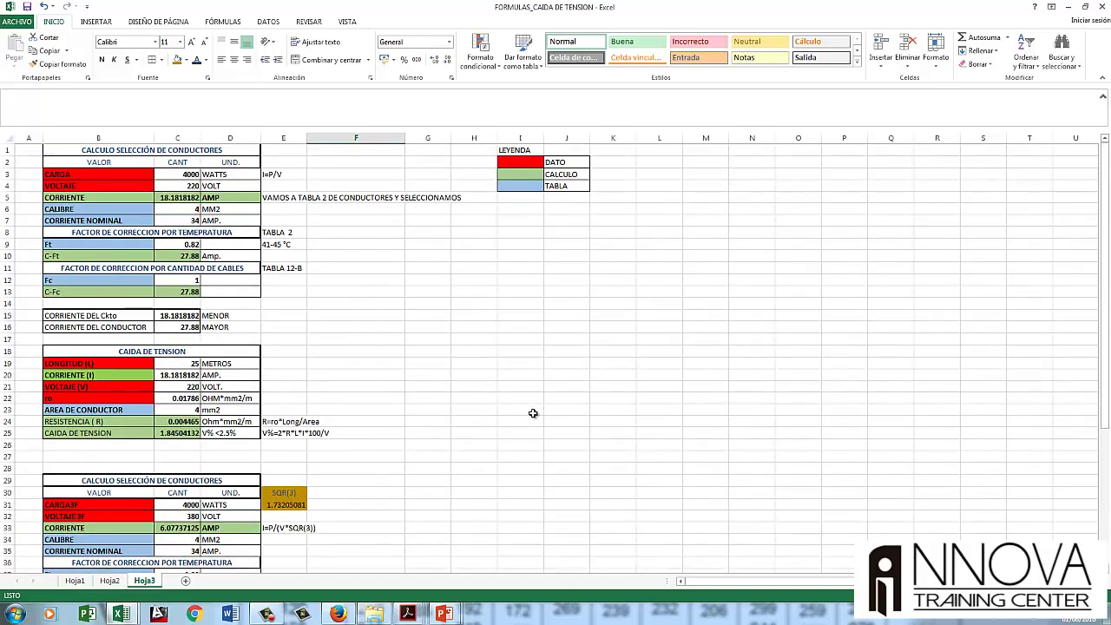
drag(575, 429, 113, 149)
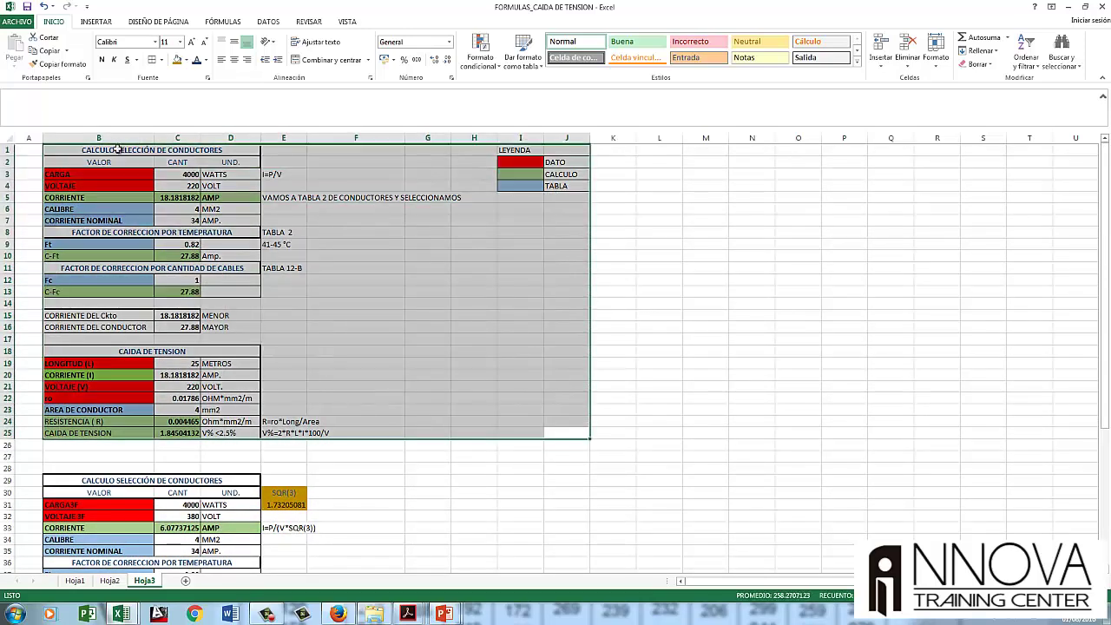
- Append MONOFASICO to the title CALCULO SELECCIÓN DE CONDUCTORES in row 1
click(165, 175)
click(236, 154)
double_click(236, 154)
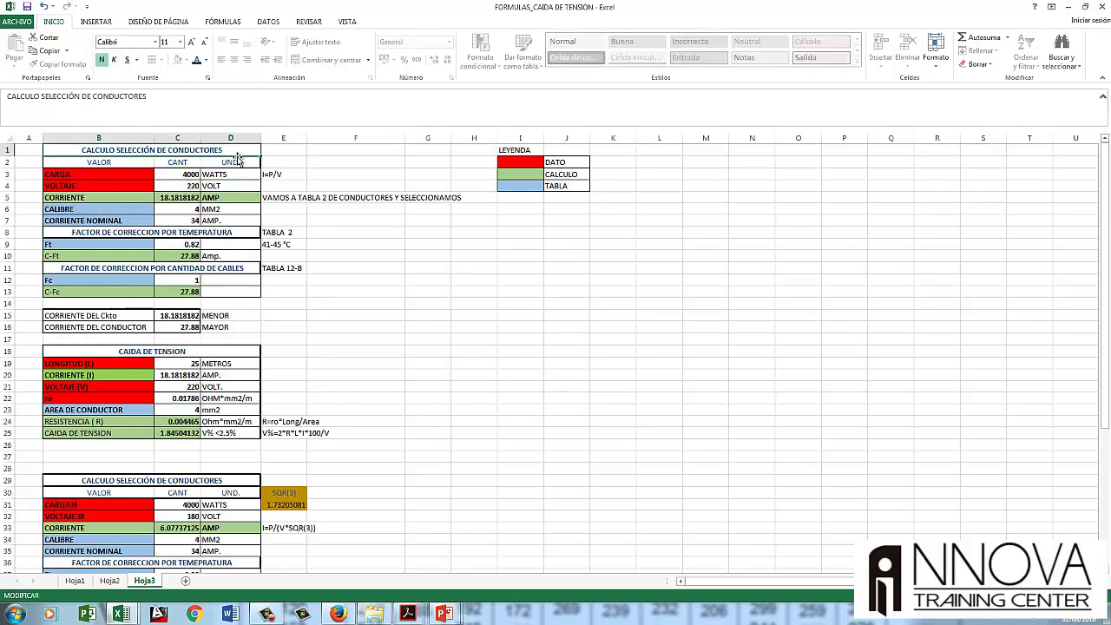
text(MONOFASI)
text(CO)
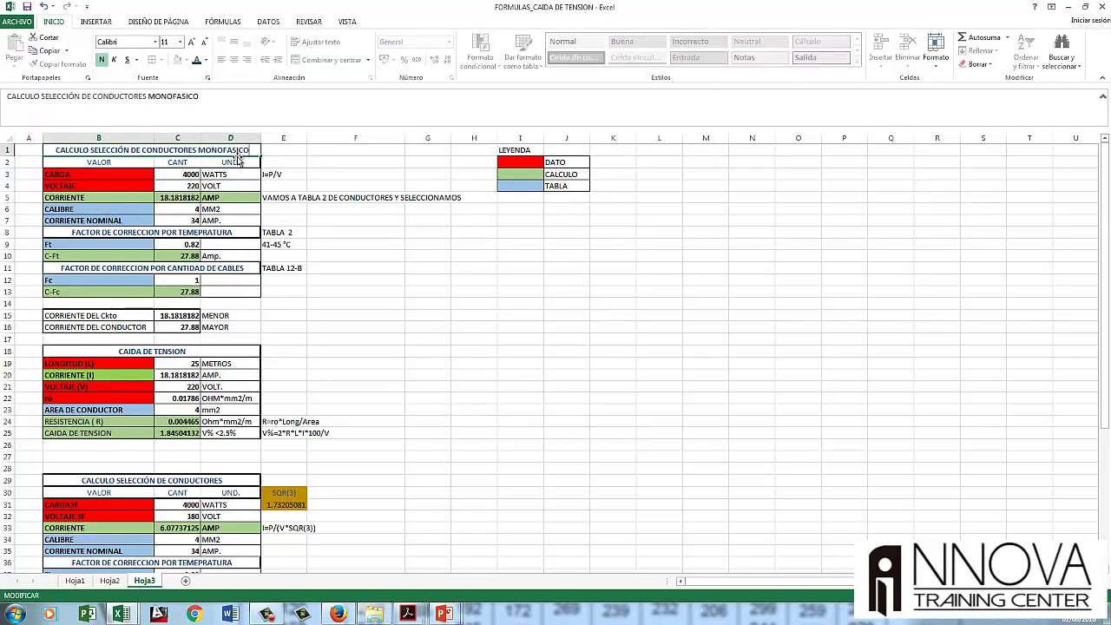
key(Return)
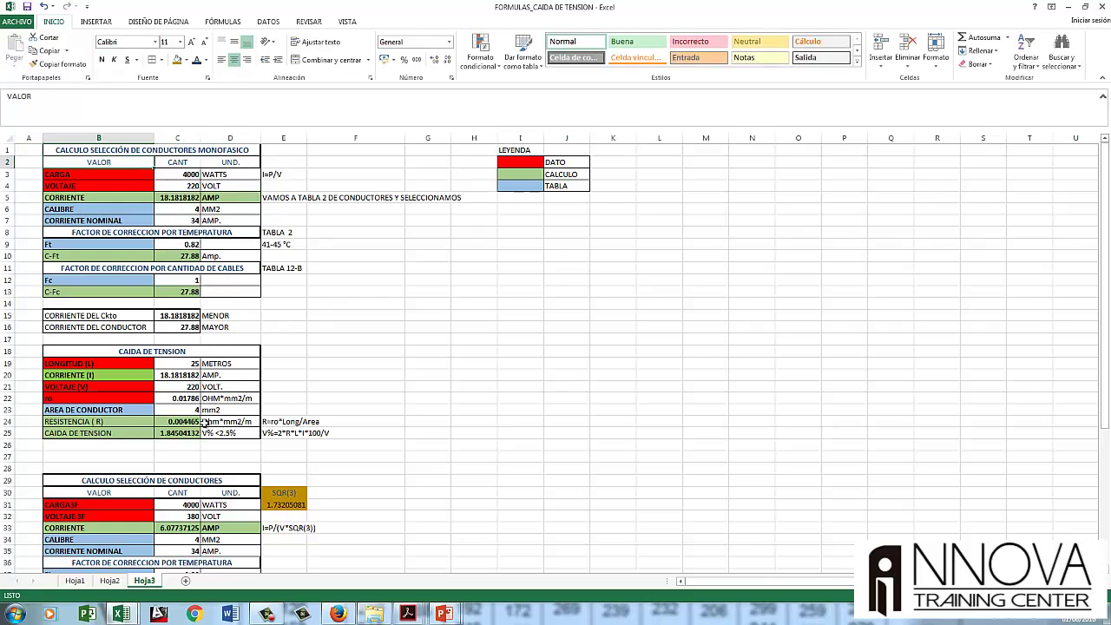
- Set LONGITUD (L) in C19 to 32 metres for the single-phase voltage drop
drag(184, 432, 184, 409)
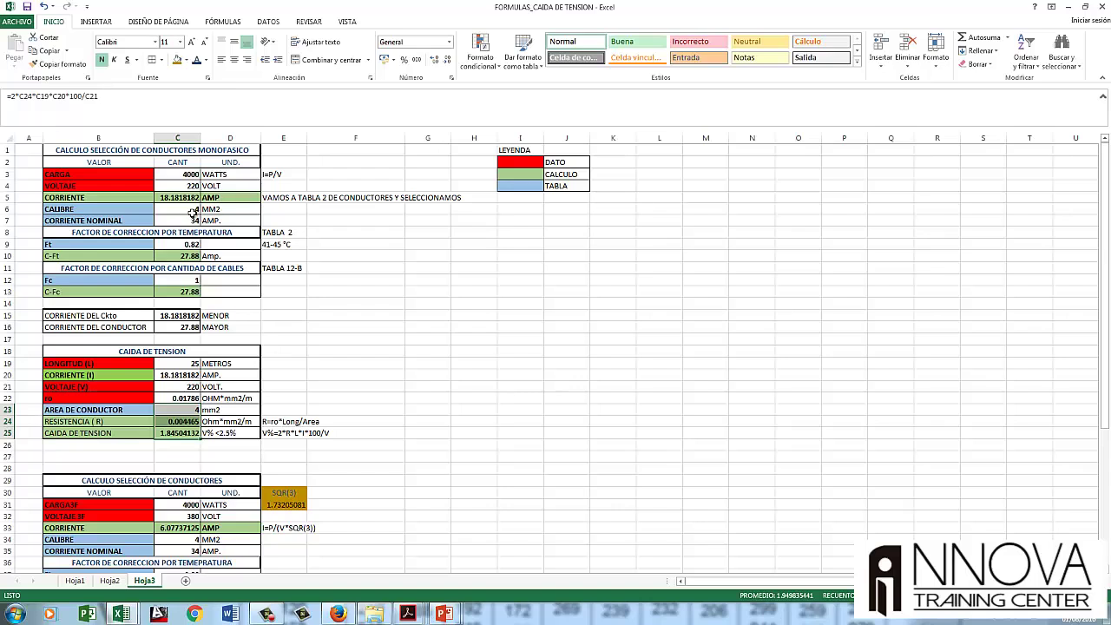
click(188, 365)
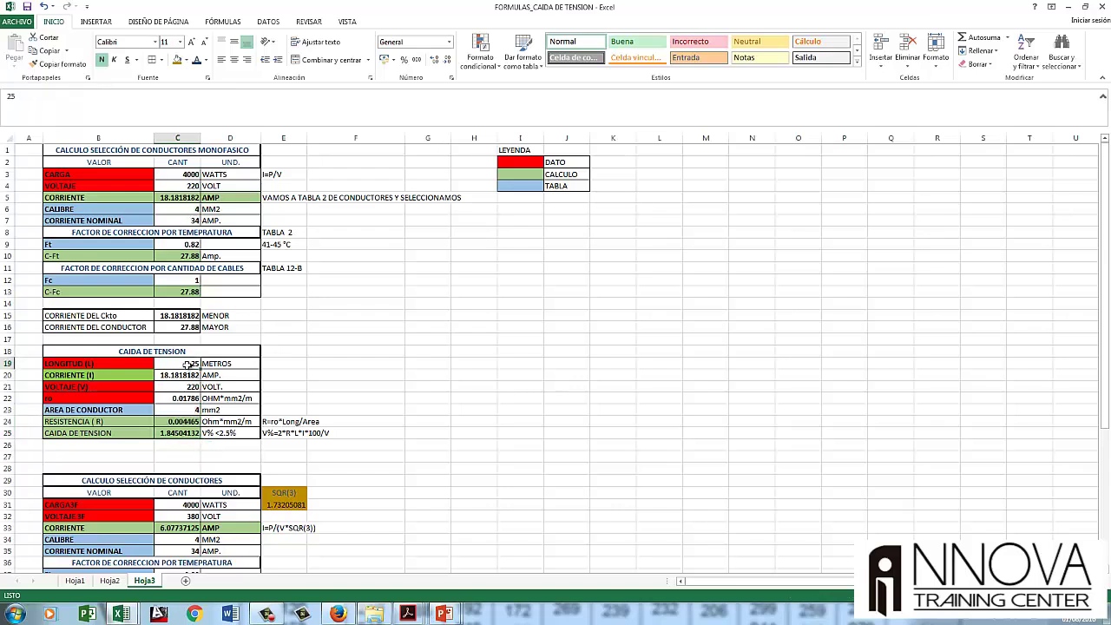
text(32)
key(Return)
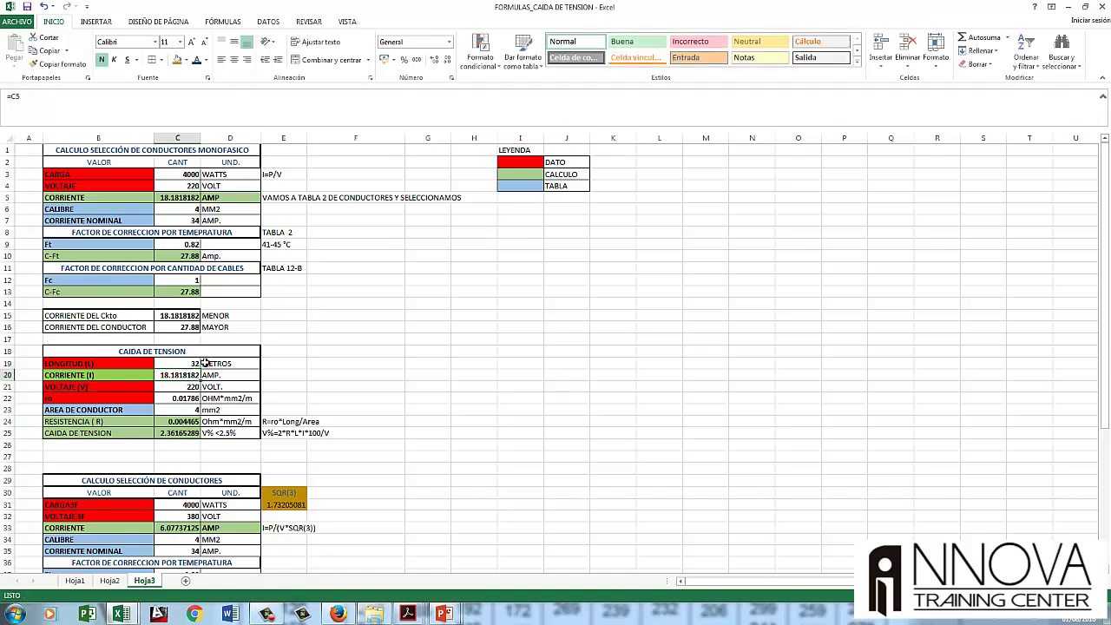
- Try LONGITUD (L) values of 40 and 35 metres in C19 to test the voltage drop against the 2.5% limit
click(194, 363)
text(40)
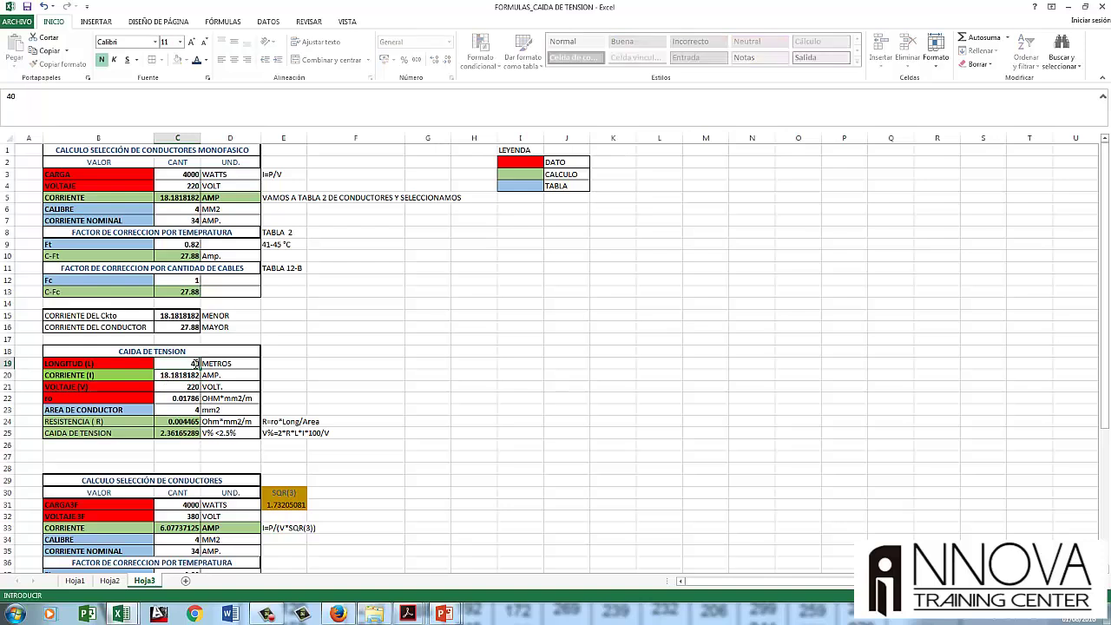
key(Return)
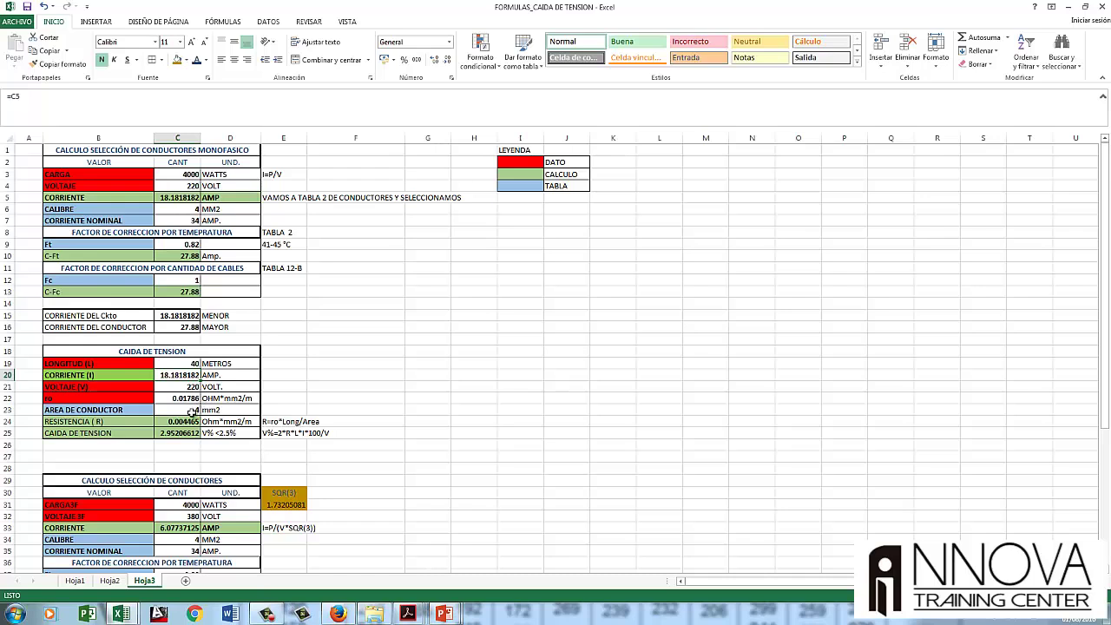
click(188, 362)
text(35)
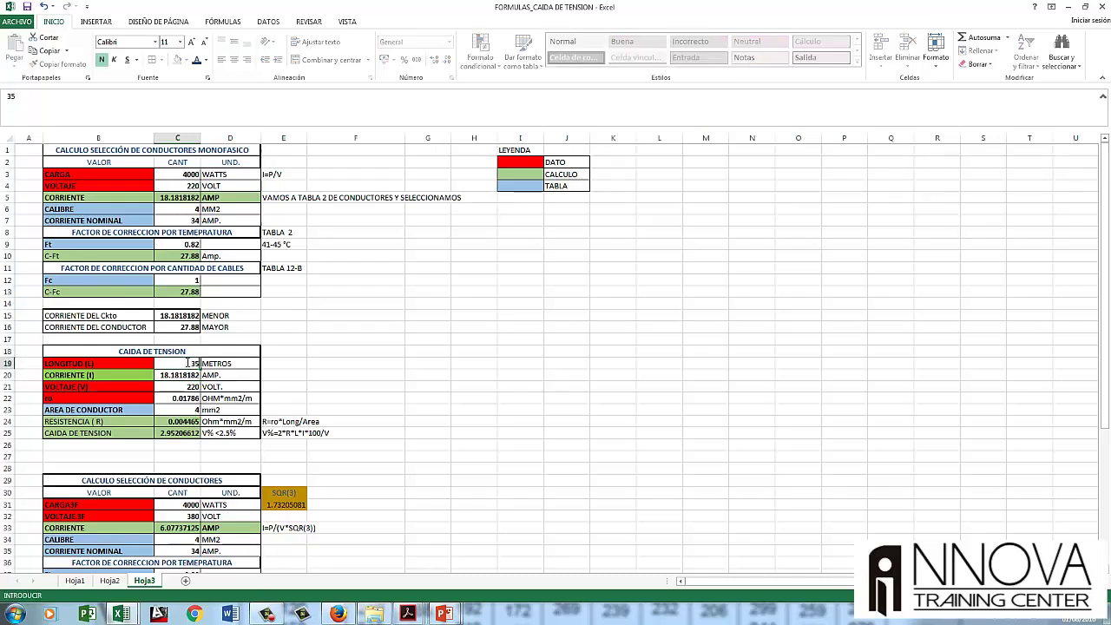
key(Return)
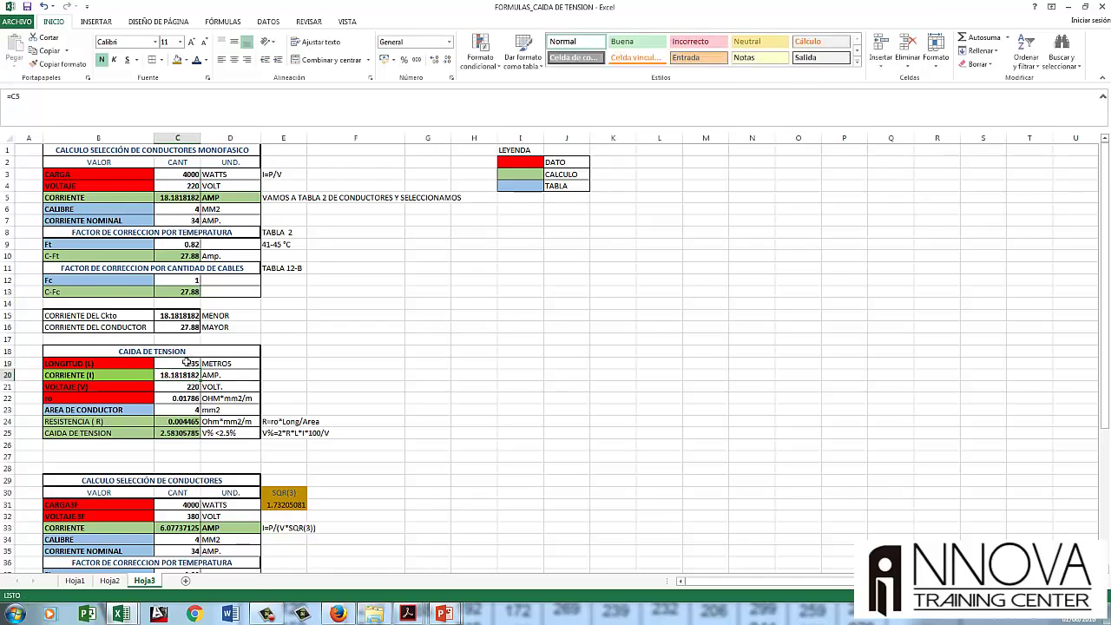
- Return LONGITUD (L) in C19 to 32 metres
click(188, 363)
text(32)
key(Return)
- Append TRIFASICO to the title CALCULO SELECCIÓN DE CONDUCTORES in row 29
scroll(208, 482, down, 3)
double_click(228, 374)
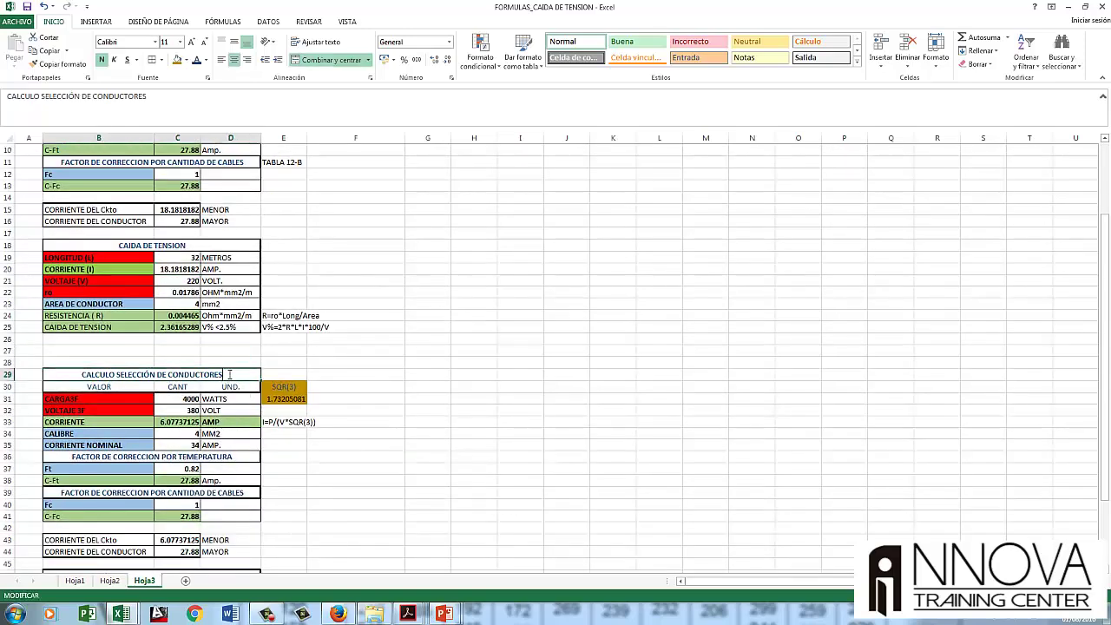
text(TRIFASICO)
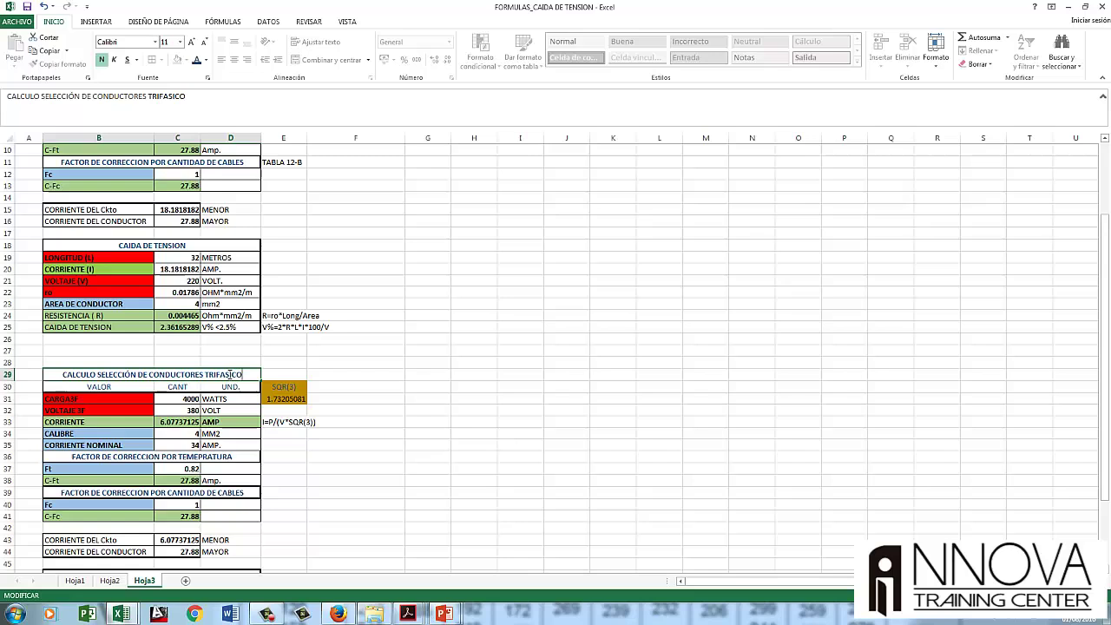
key(Return)
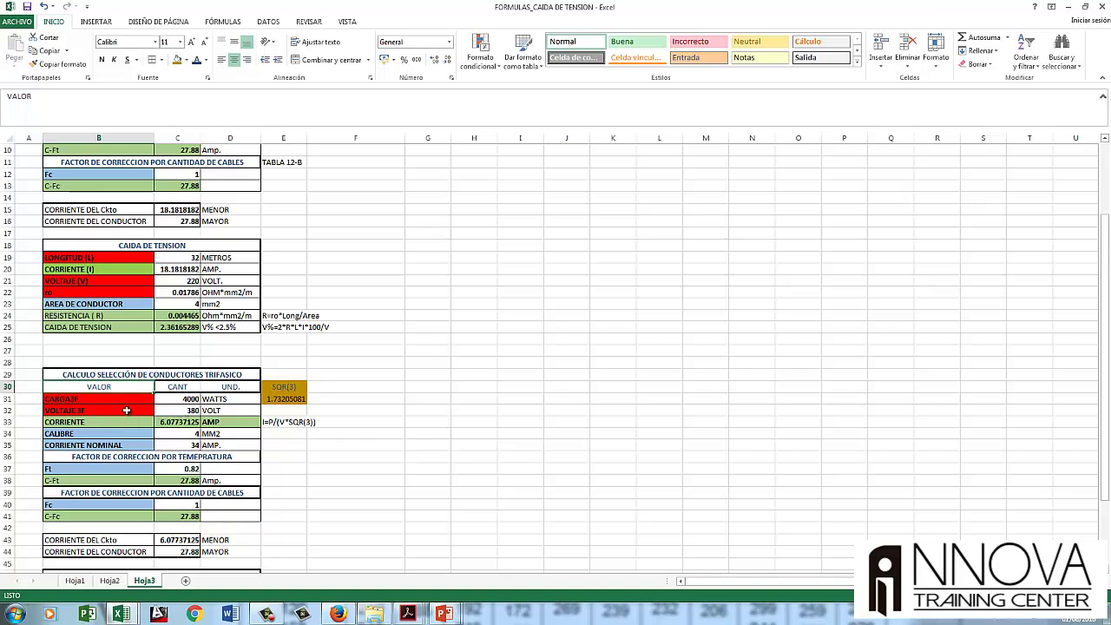
- Review the CARGA3F and VOLTAJE 3F inputs and inspect the three-phase CORRIENTE formula in C33
click(188, 410)
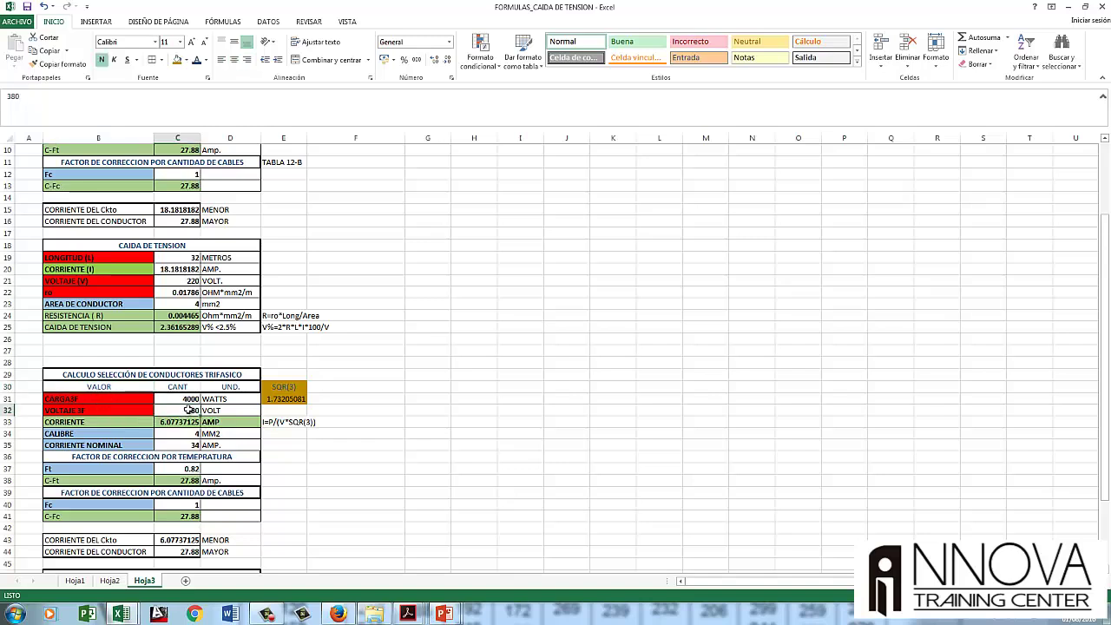
drag(103, 401, 176, 409)
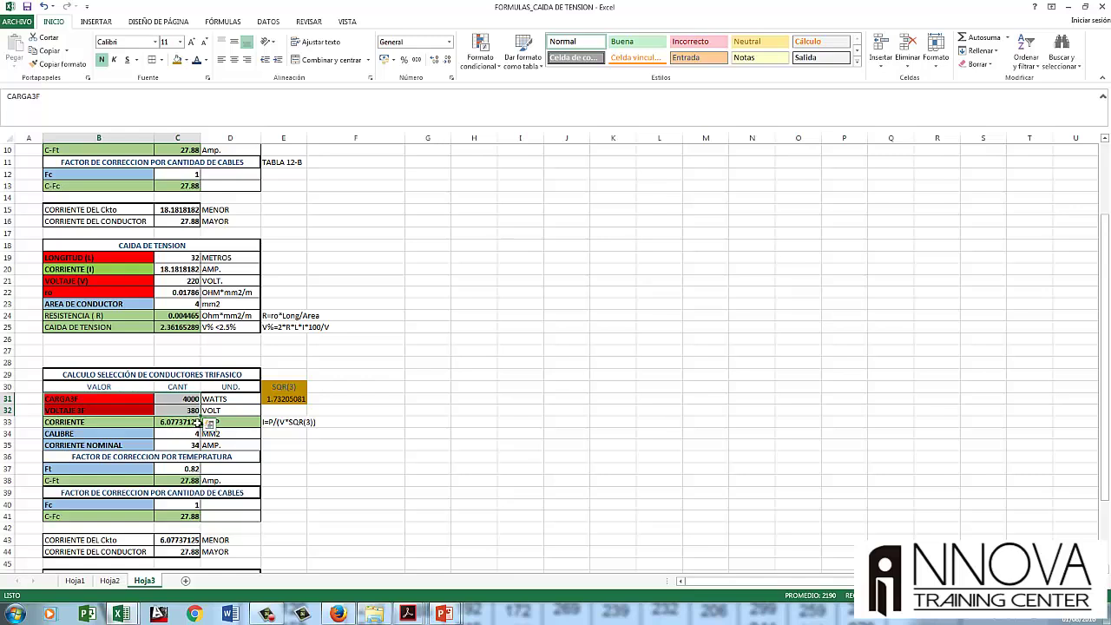
click(191, 422)
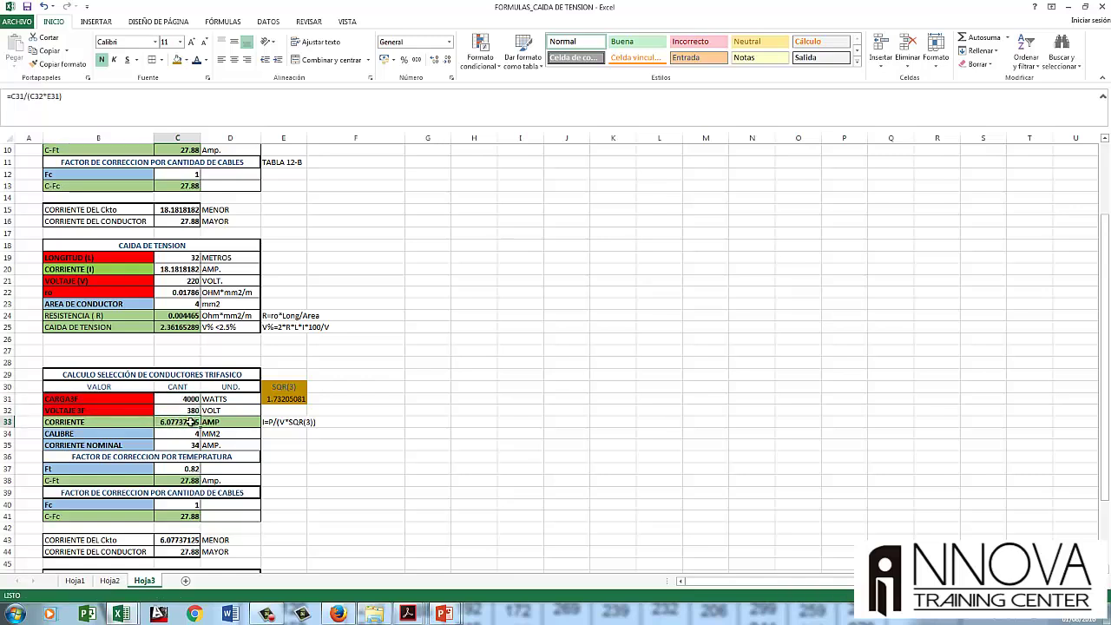
double_click(191, 422)
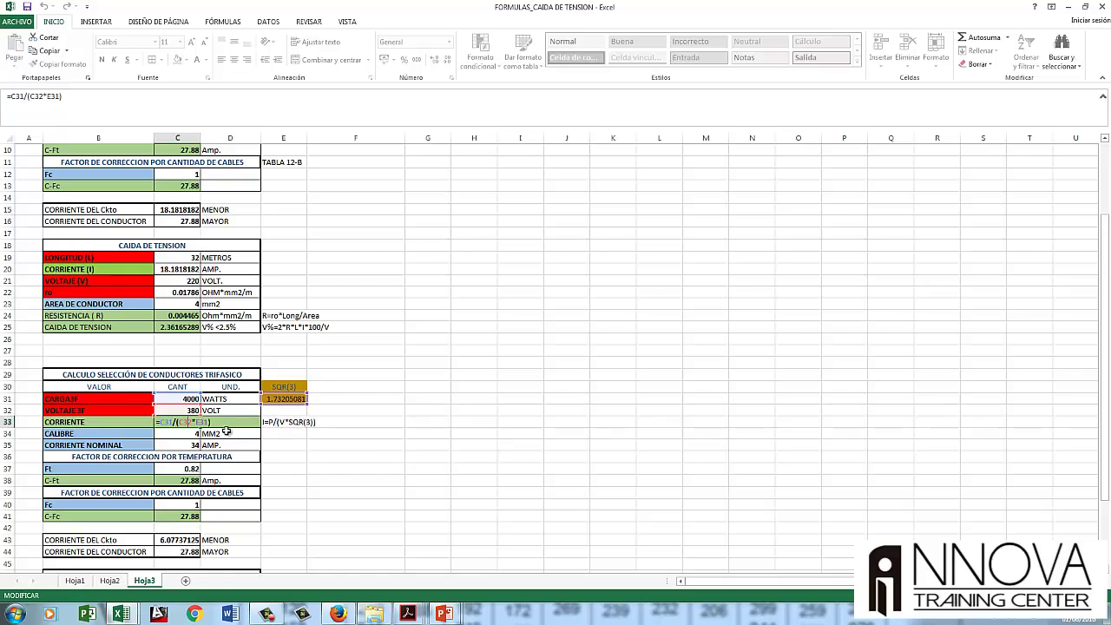
key(Return)
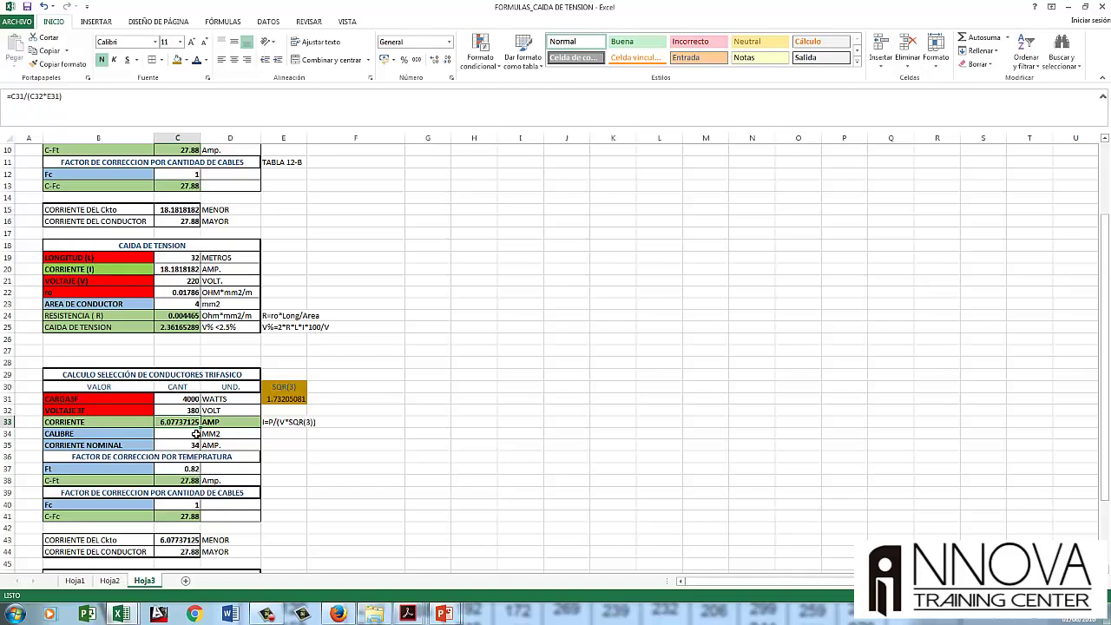
- Switch to the Indeco catalogue in Acrobat Reader and look up the 2.5 mm² conductor's duct ampacity in the THW-90 table
key(alt+Tab)
key(alt+Tab)
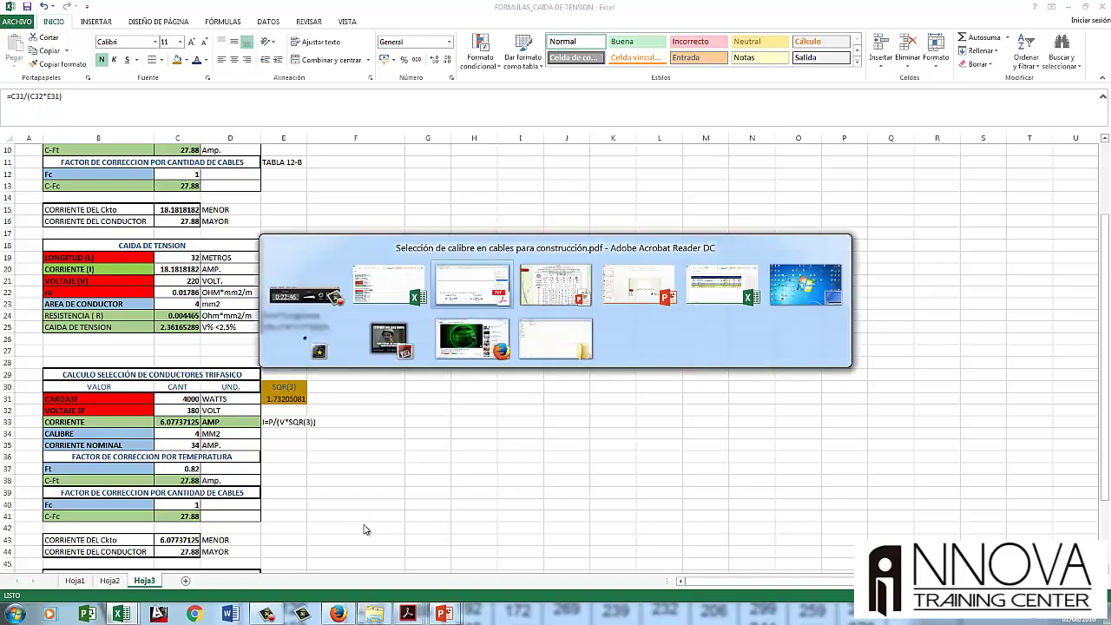
key(alt+Tab)
key(alt+Tab)
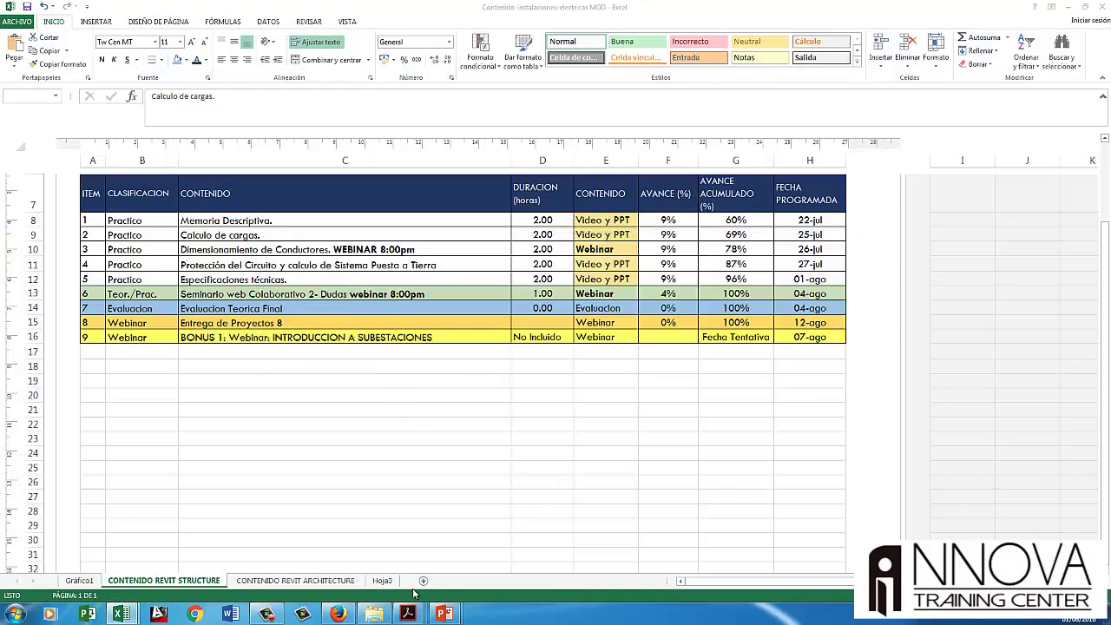
mouse_move(408, 613)
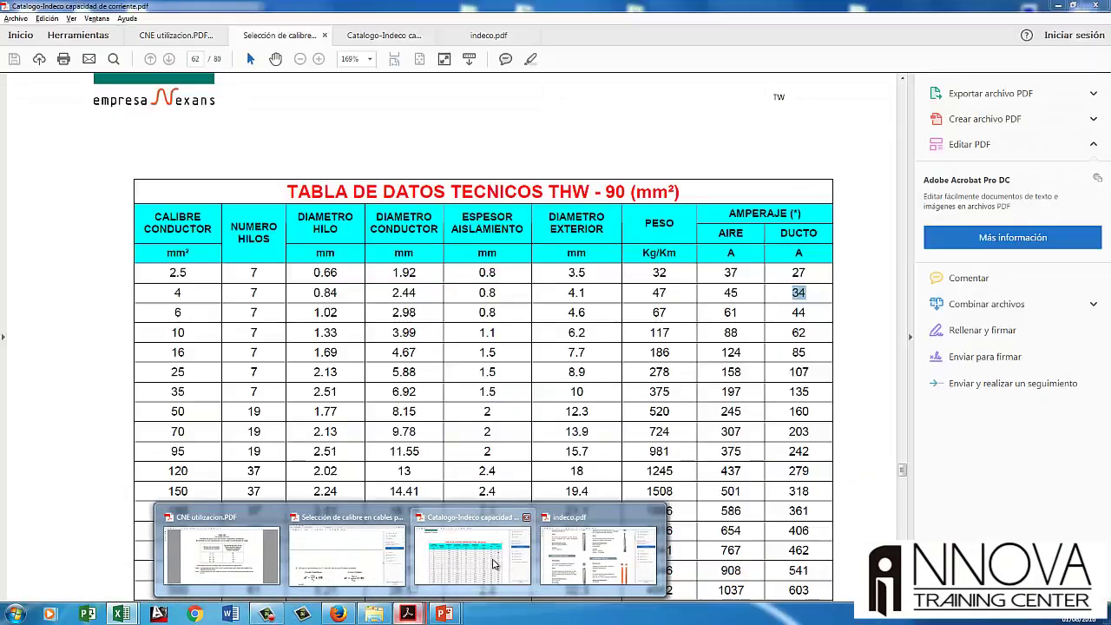
click(492, 564)
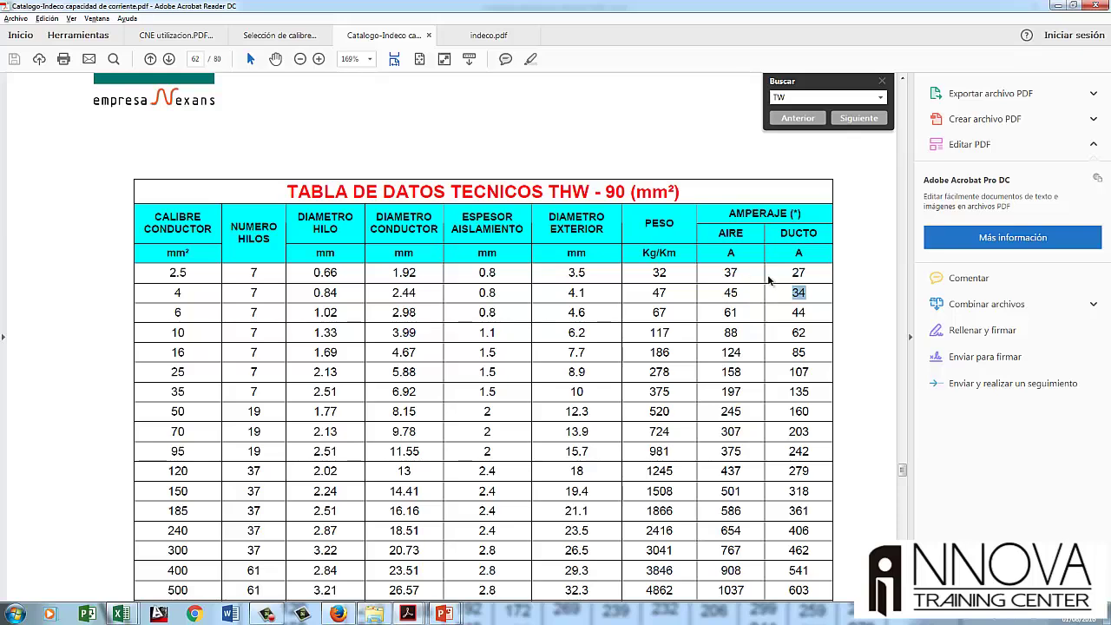
drag(806, 269, 343, 277)
scroll(376, 302, up, 1)
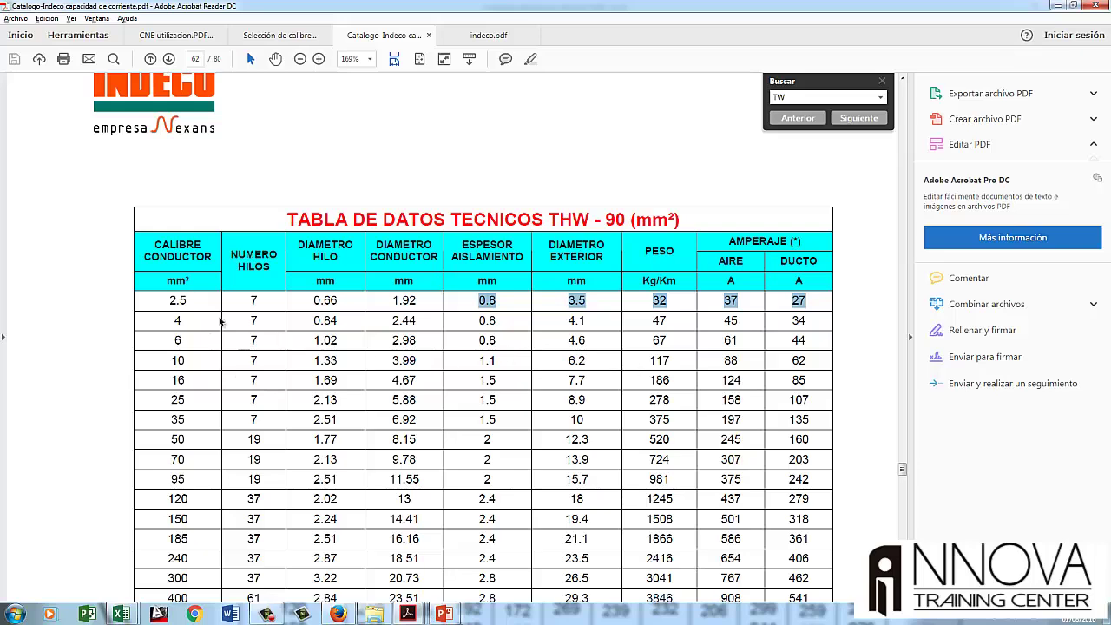
drag(165, 301, 203, 304)
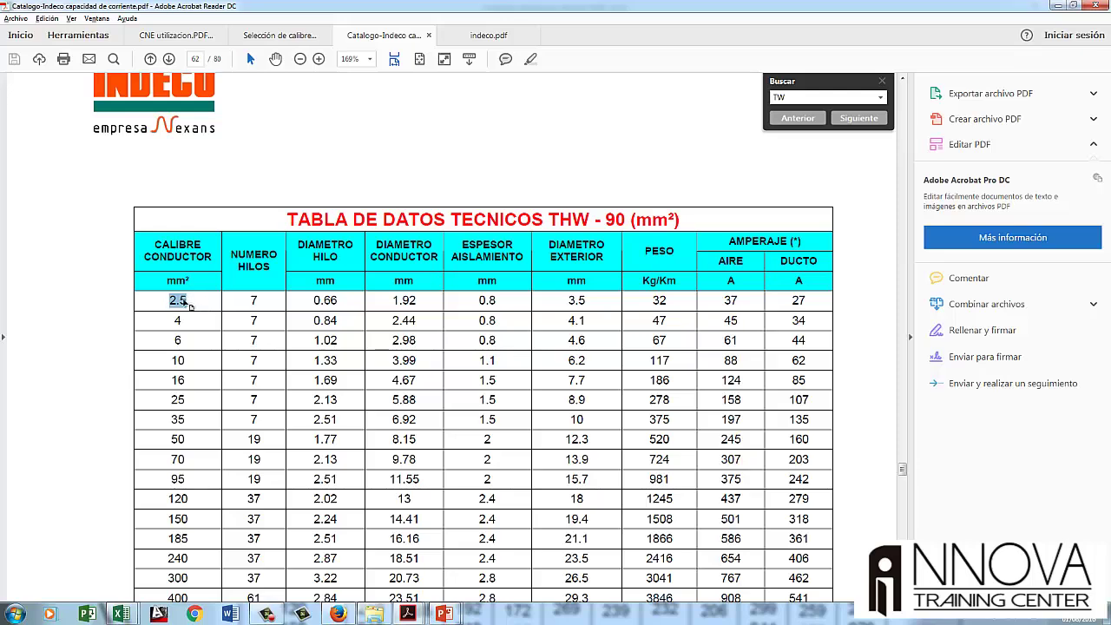
- Back in the Excel voltage-drop worksheet, set the three-phase CALIBRE in C34 to 2.5 and CORRIENTE NOMINAL in C35 to 27
key(alt+Tab)
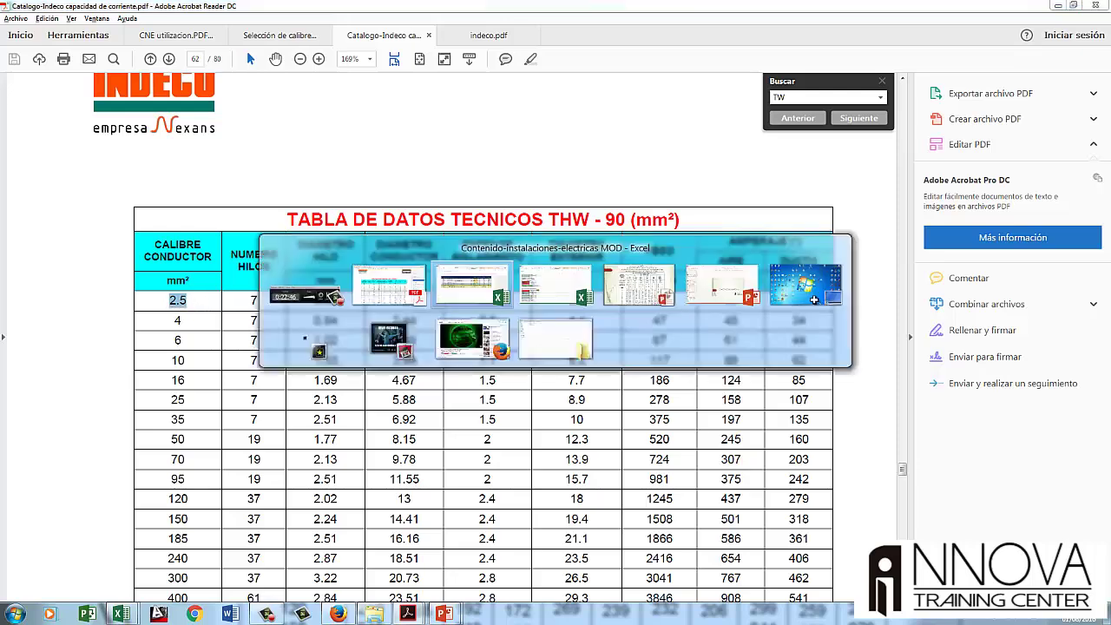
key(alt+Tab)
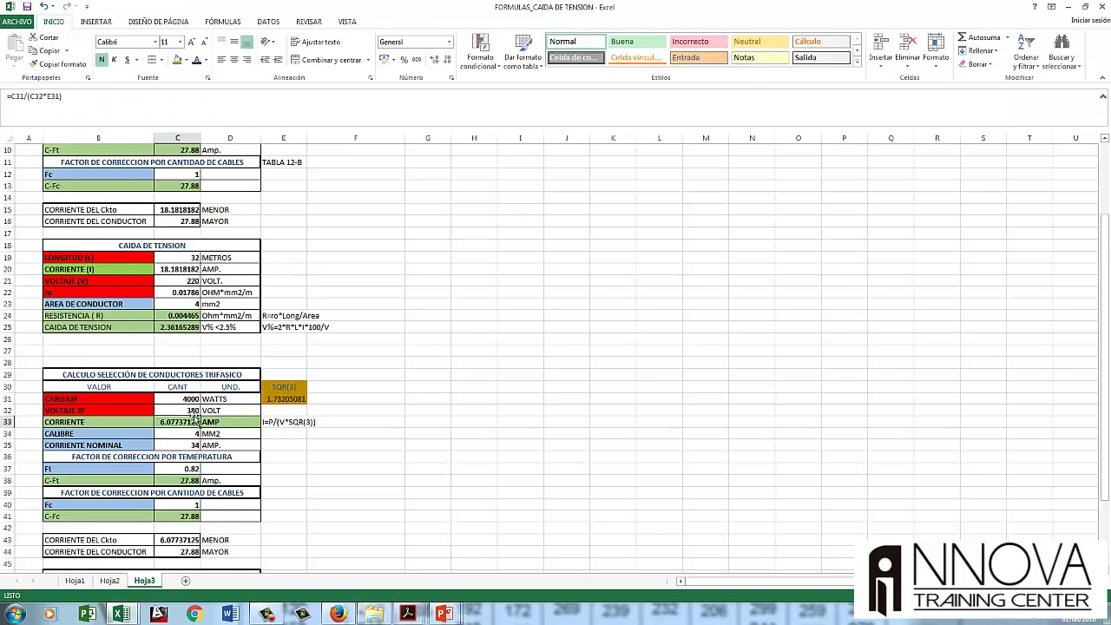
click(192, 433)
scroll(196, 433, down, 1)
scroll(196, 434, down, 4)
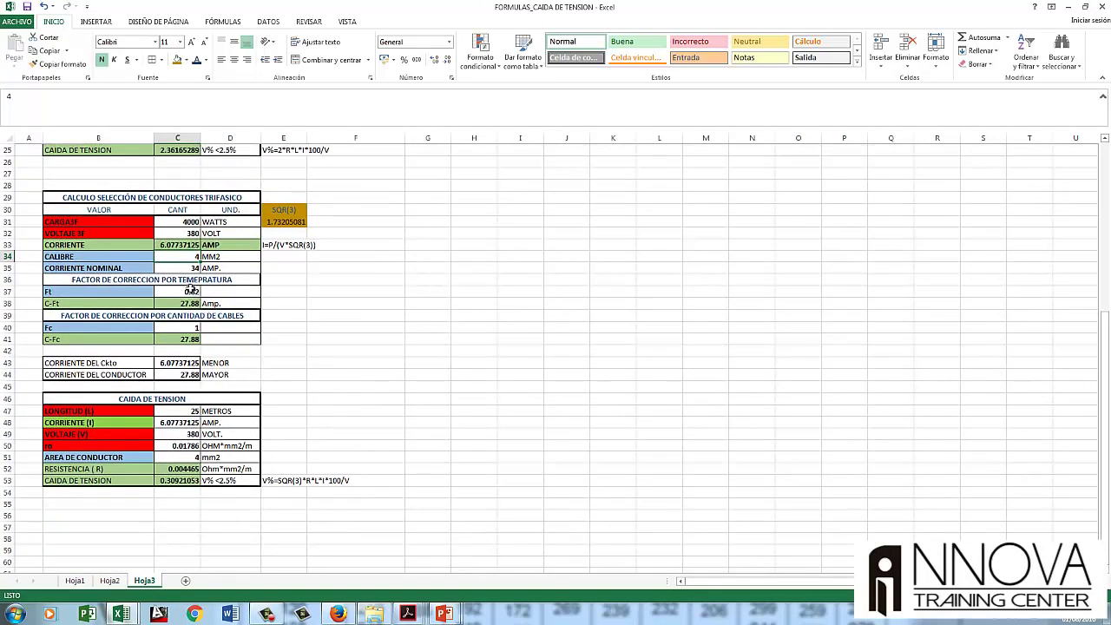
text(2)
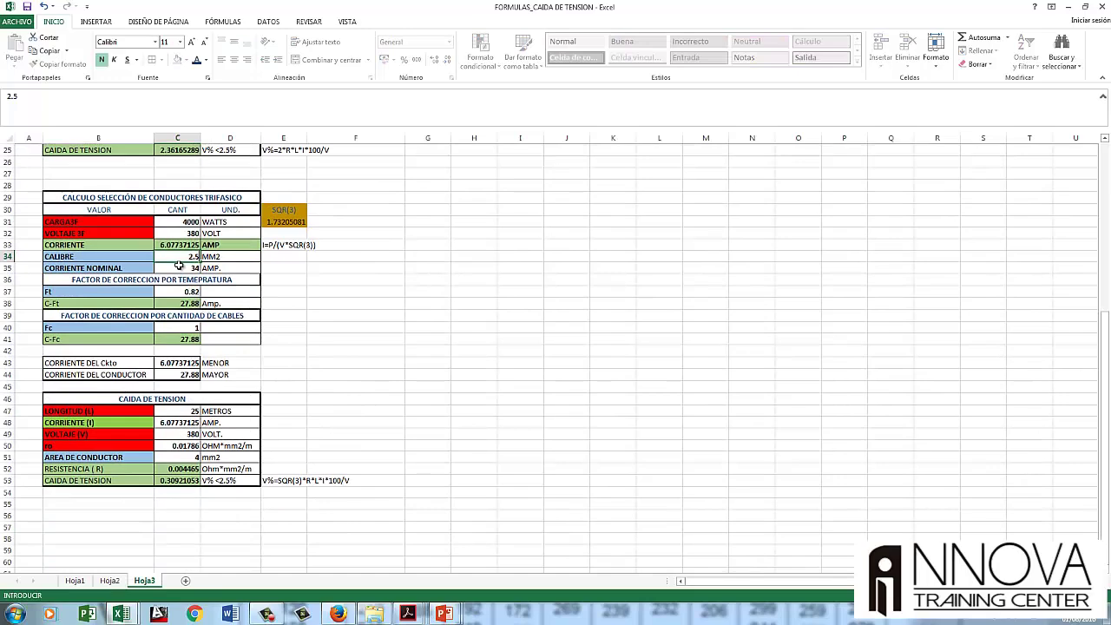
text(.5)
key(Return)
text(27)
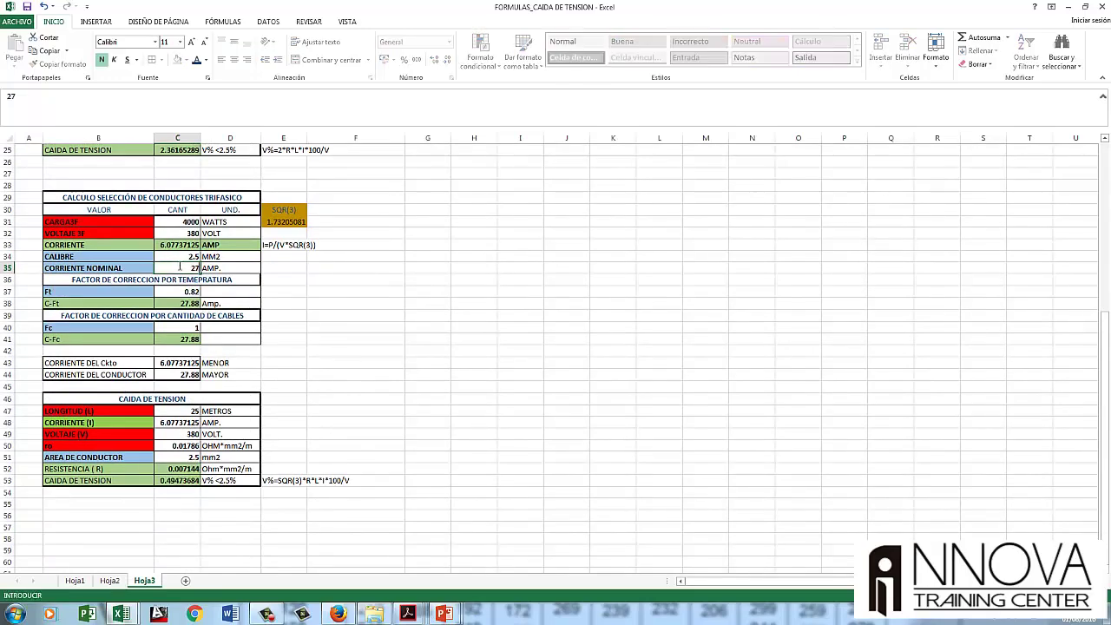
key(Return)
- Recheck the full 2.5 mm² row of the THW-90 table in the Indeco PDF, then return to the Excel worksheet
key(alt+Tab)
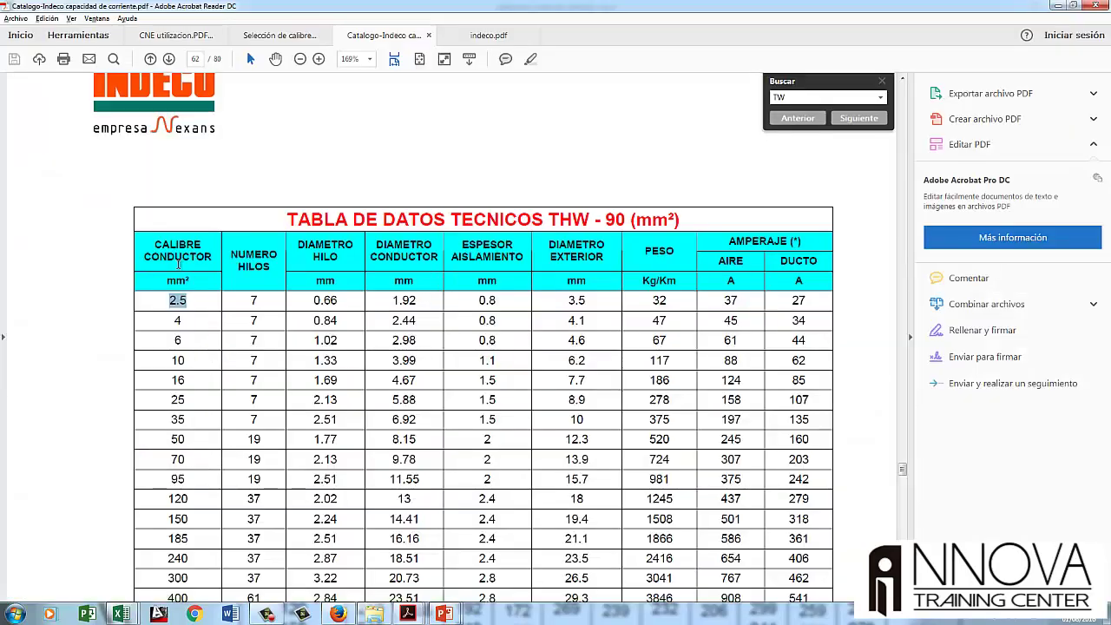
drag(818, 301, 172, 301)
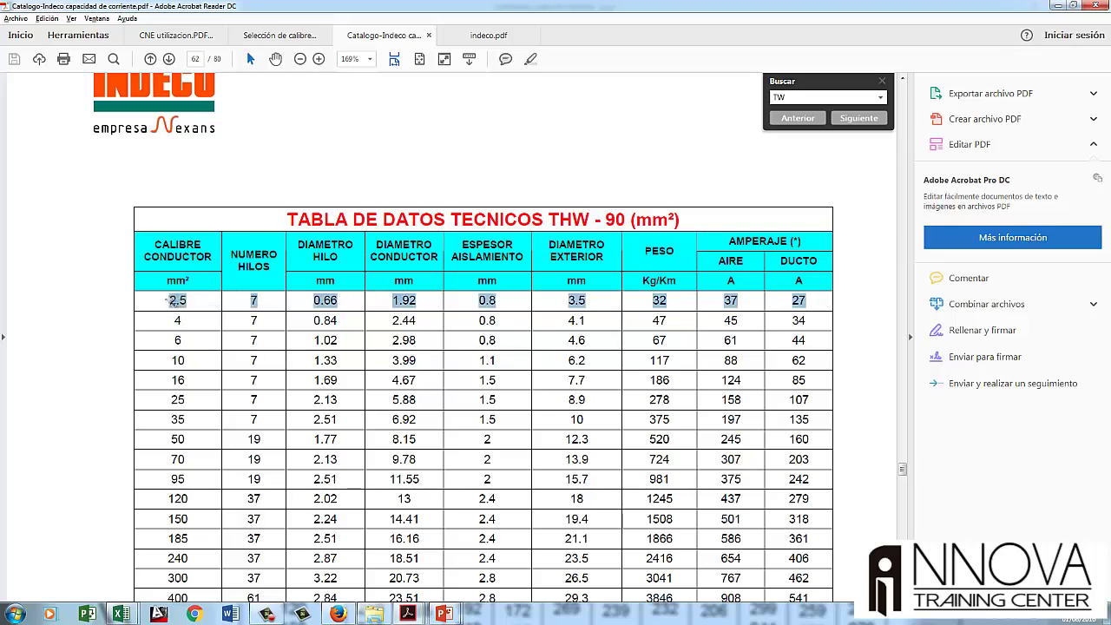
key(alt+Tab)
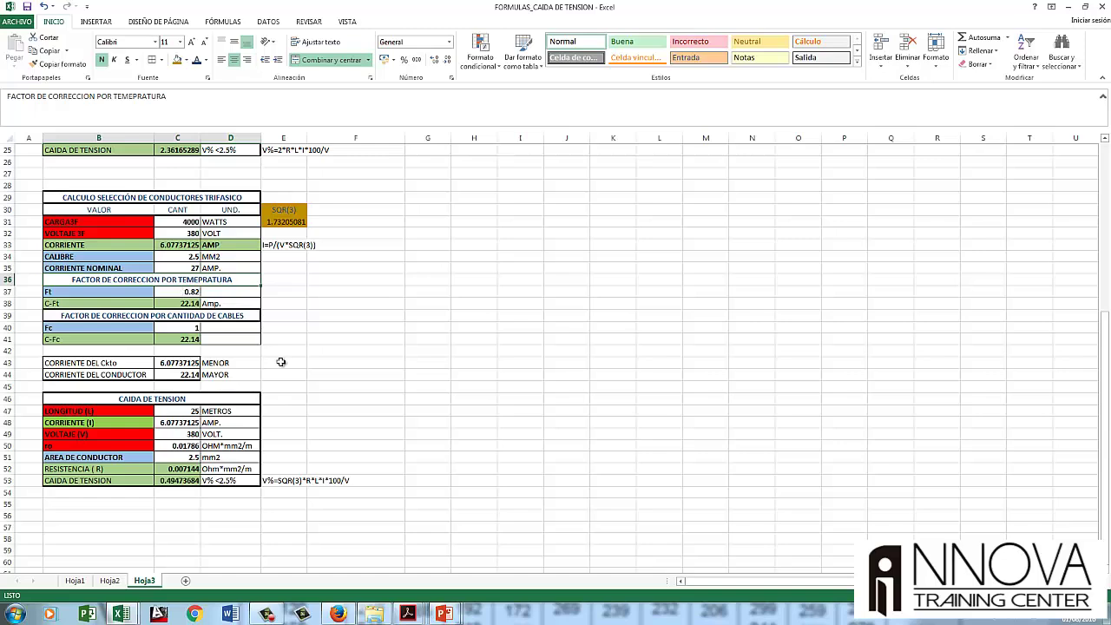
click(270, 615)
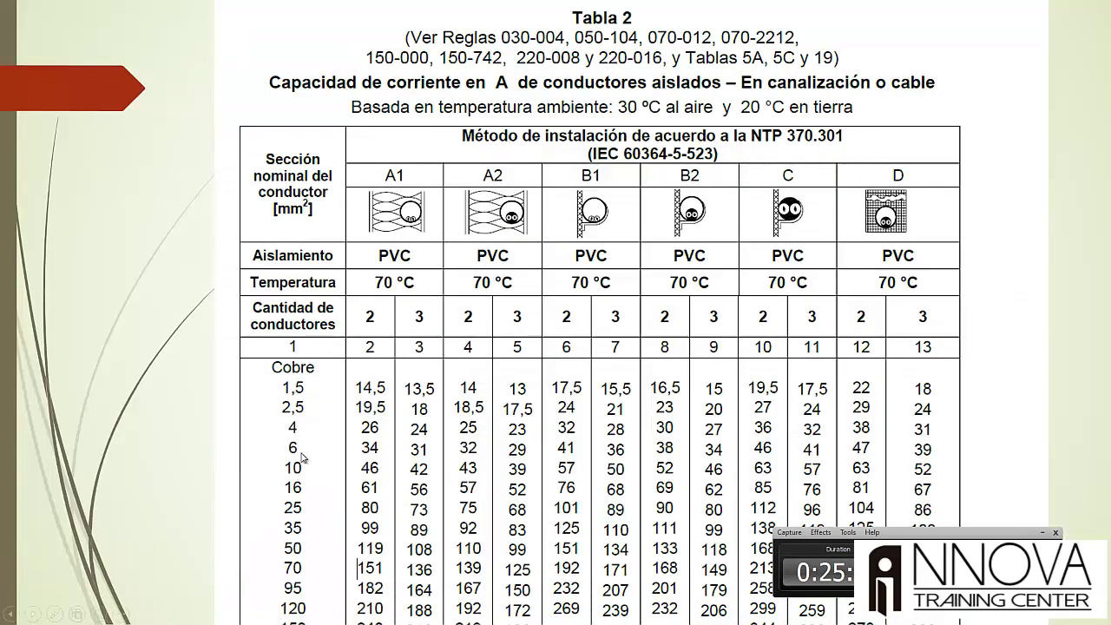
key(alt+Tab)
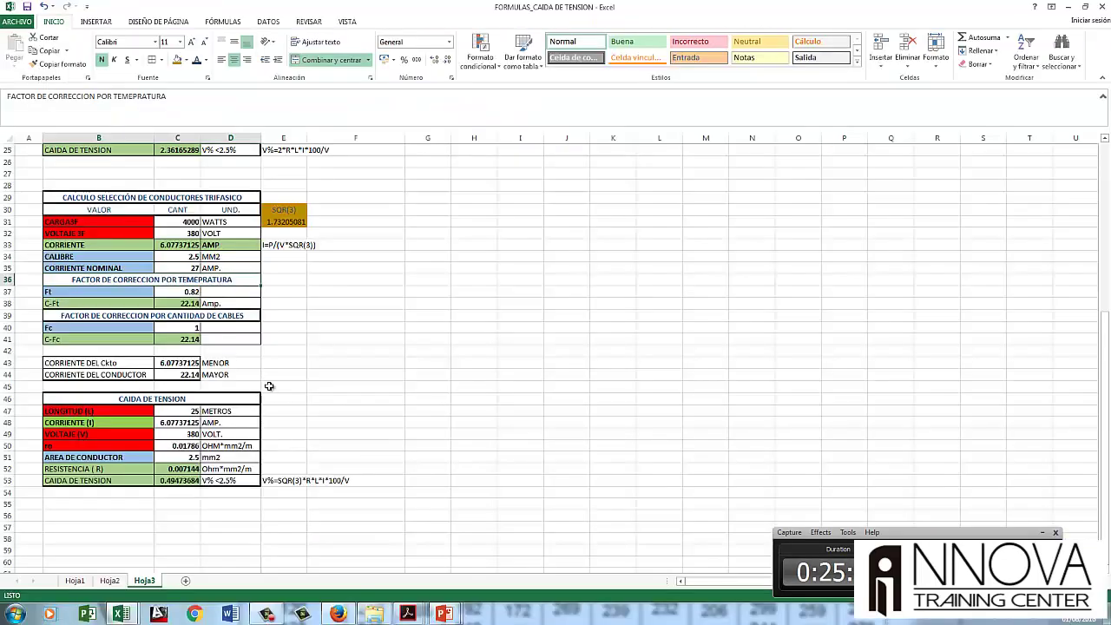
- Review the three-phase Fc factor in C40 and compare CORRIENTE DEL Ckto in C43 with CORRIENTE DEL CONDUCTOR in C44
click(191, 329)
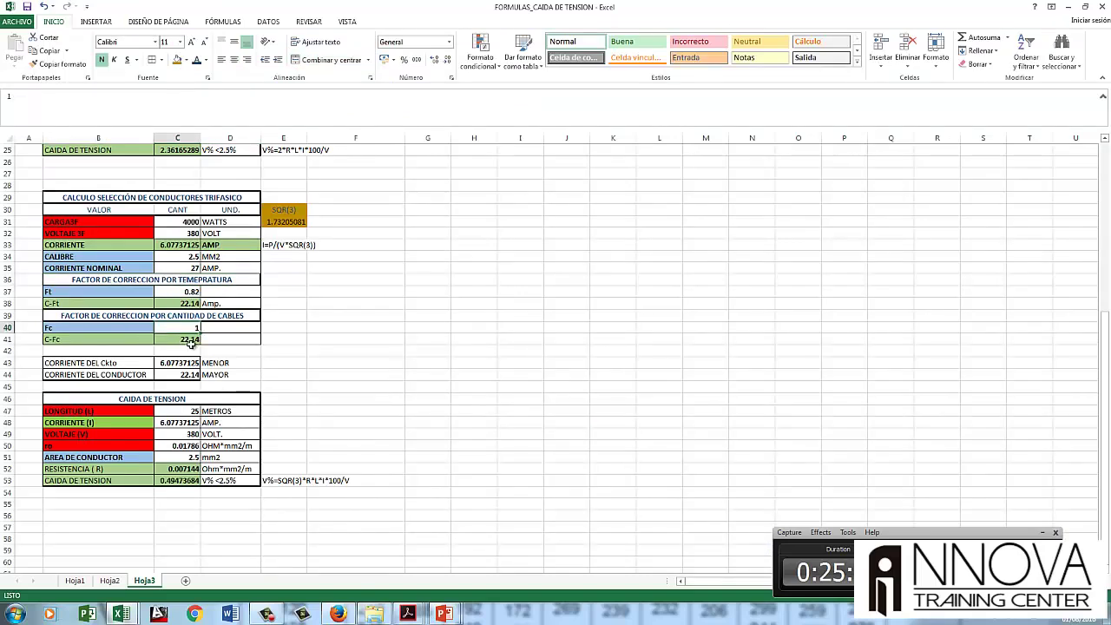
click(217, 340)
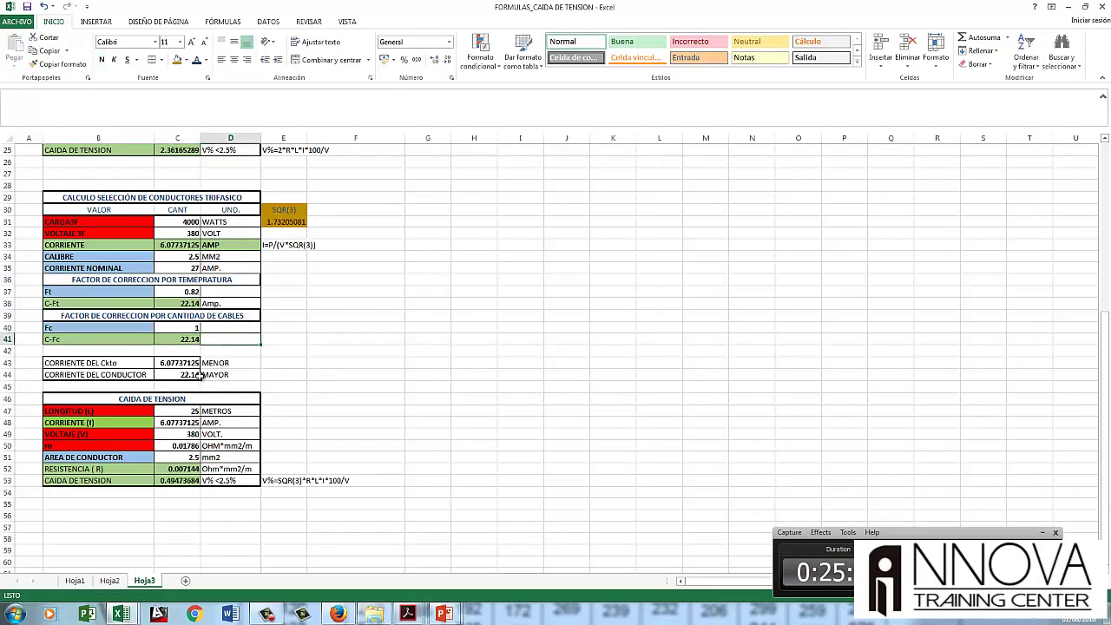
click(187, 375)
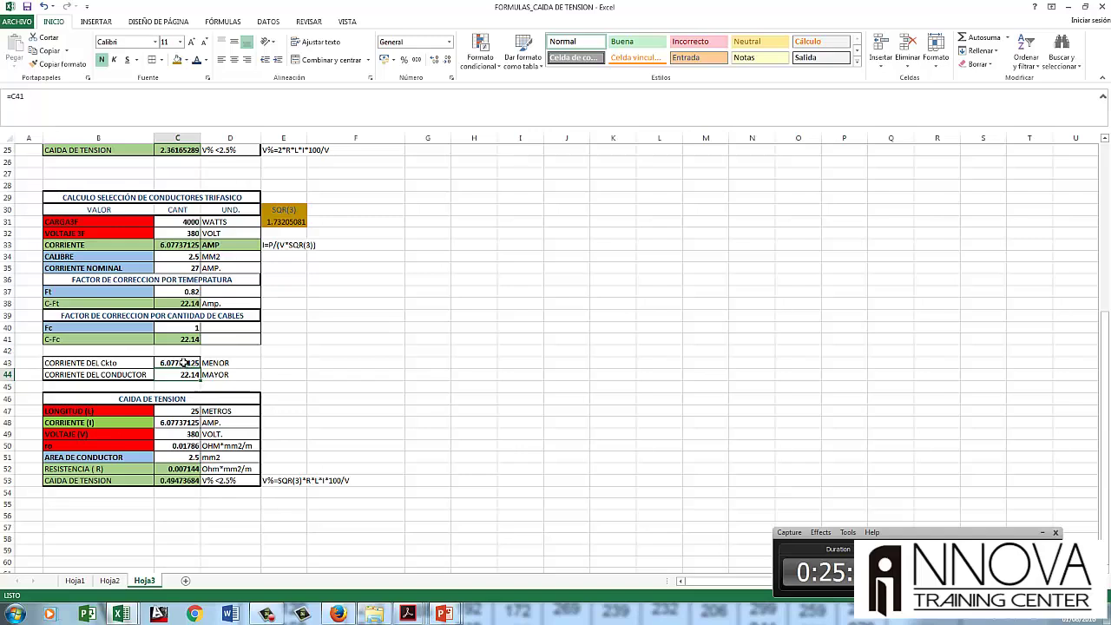
drag(183, 363, 66, 360)
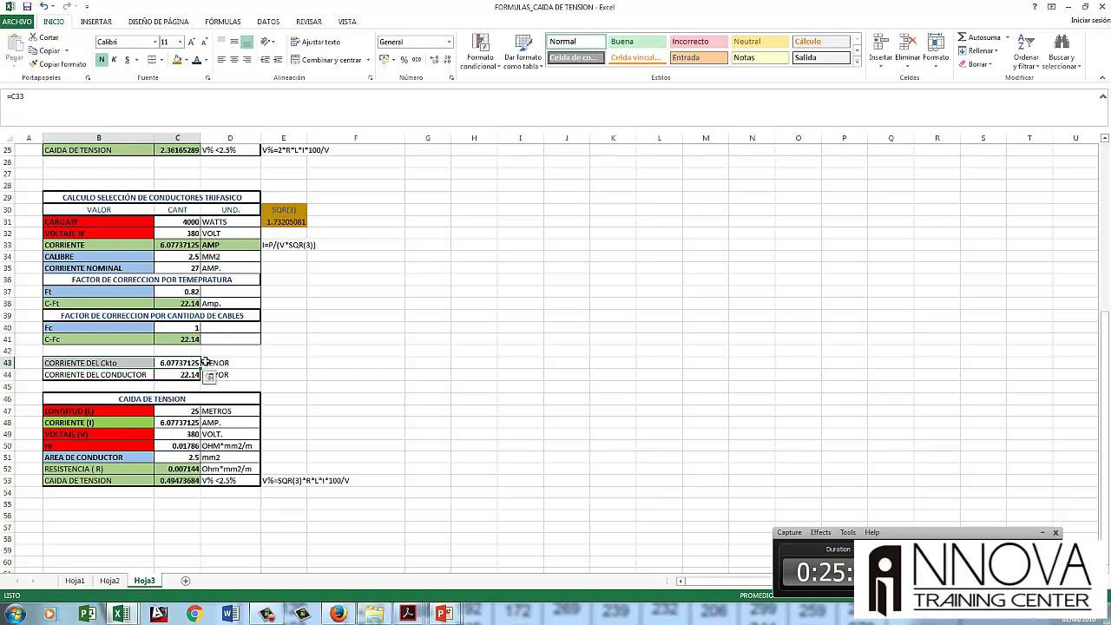
click(180, 374)
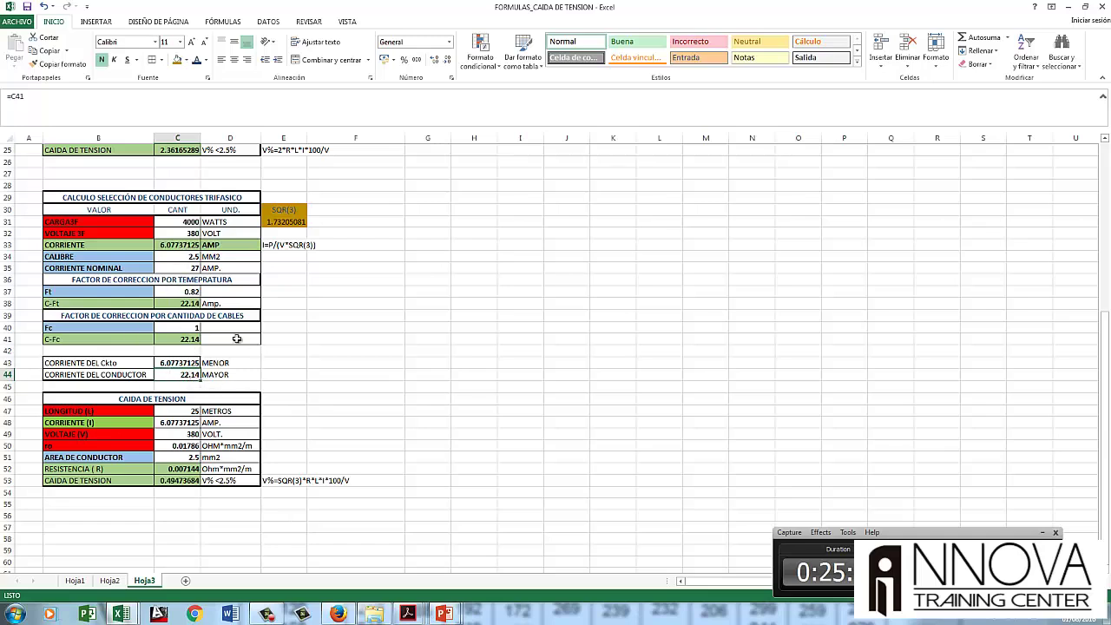
- Inspect the three-phase CORRIENTE (I) formula in C48 and trace its source cell, leaving the formula unedited
click(182, 422)
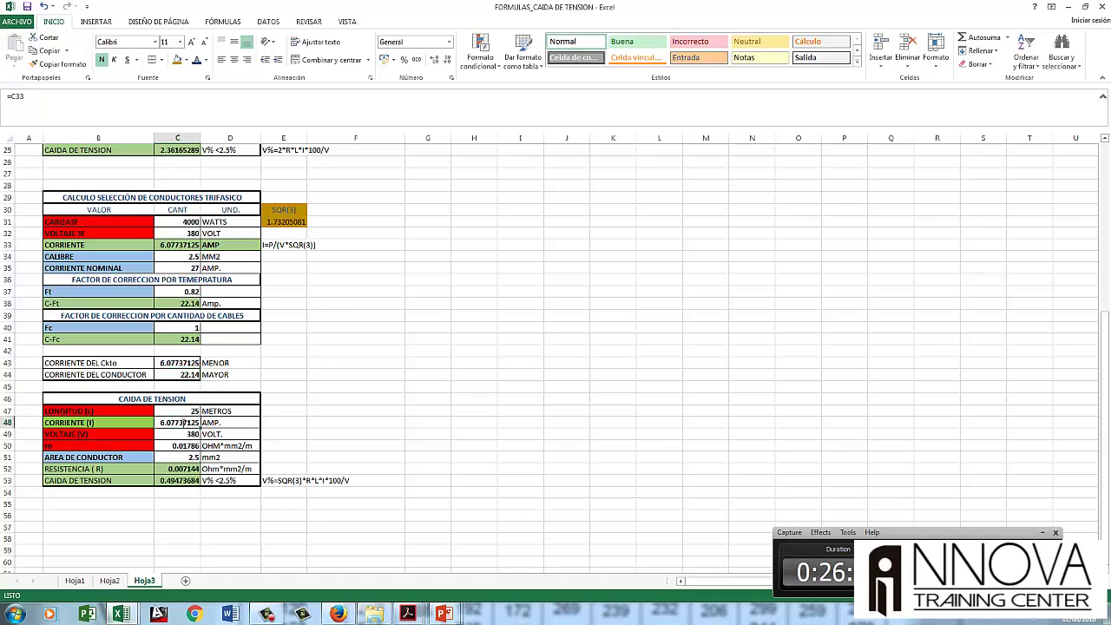
double_click(185, 423)
scroll(185, 417, up, 8)
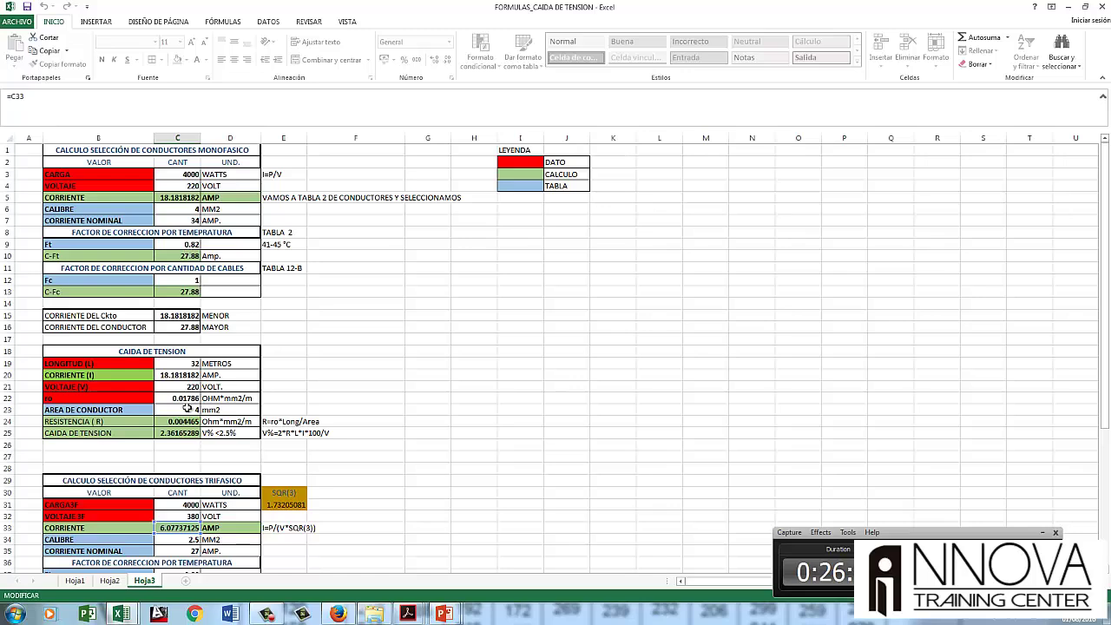
scroll(207, 439, down, 6)
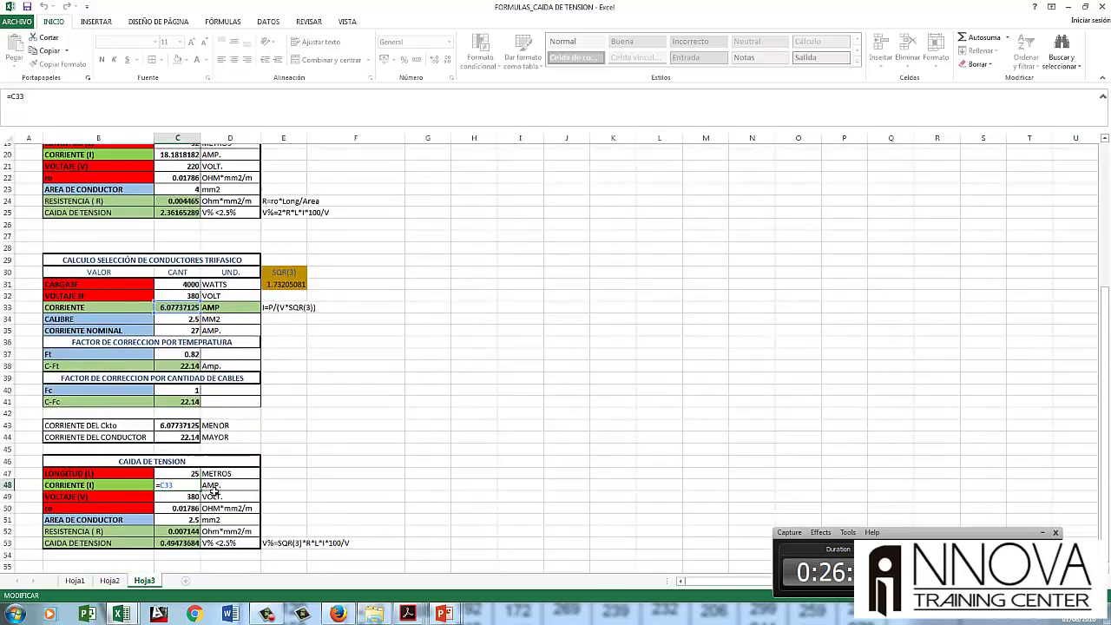
scroll(213, 490, down, 1)
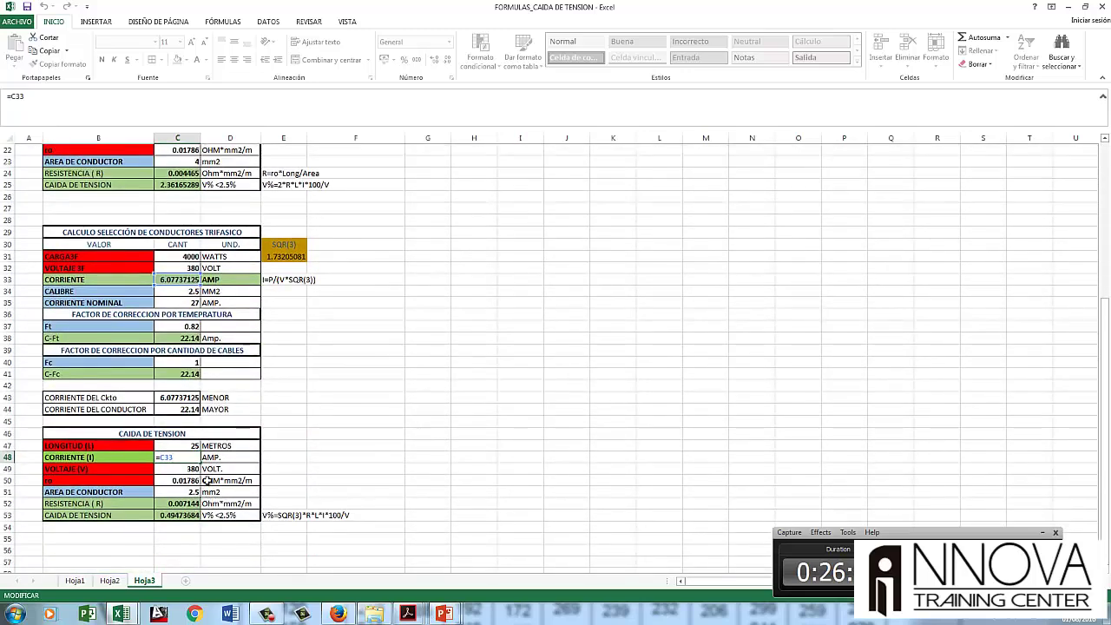
key(Escape)
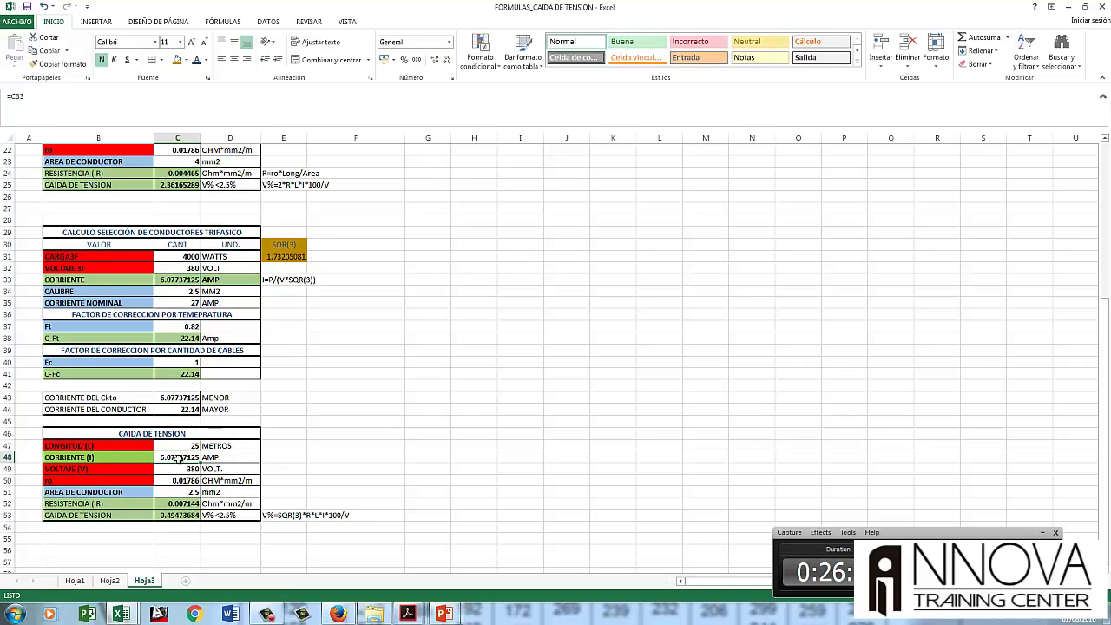
- Set the three-phase LONGITUD (L) in C47 to 32 metres
scroll(217, 290, up, 3)
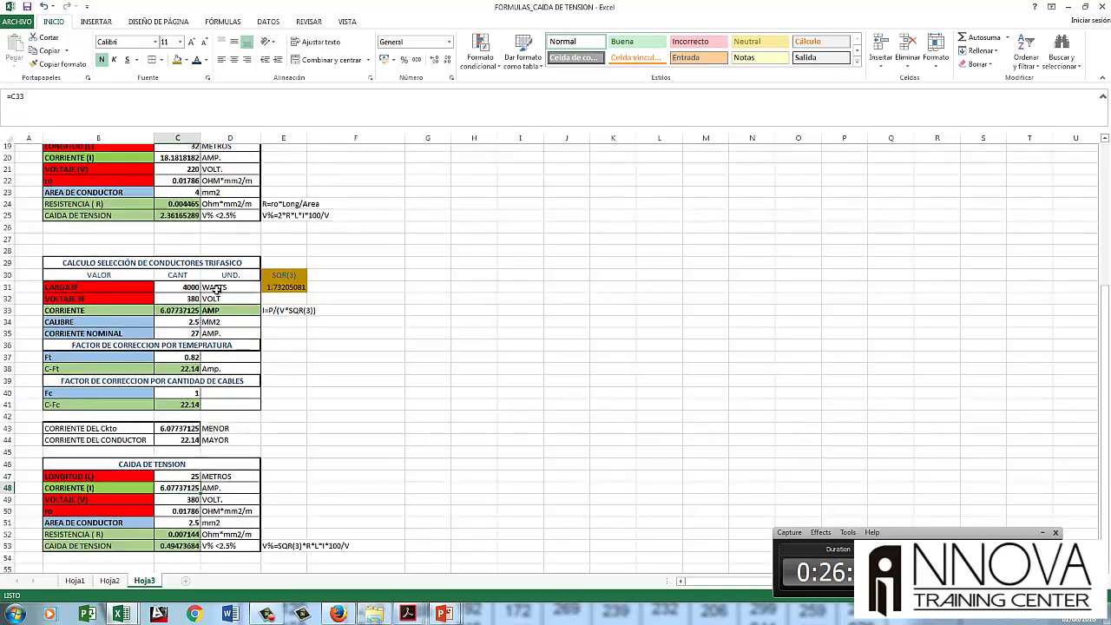
scroll(216, 345, down, 1)
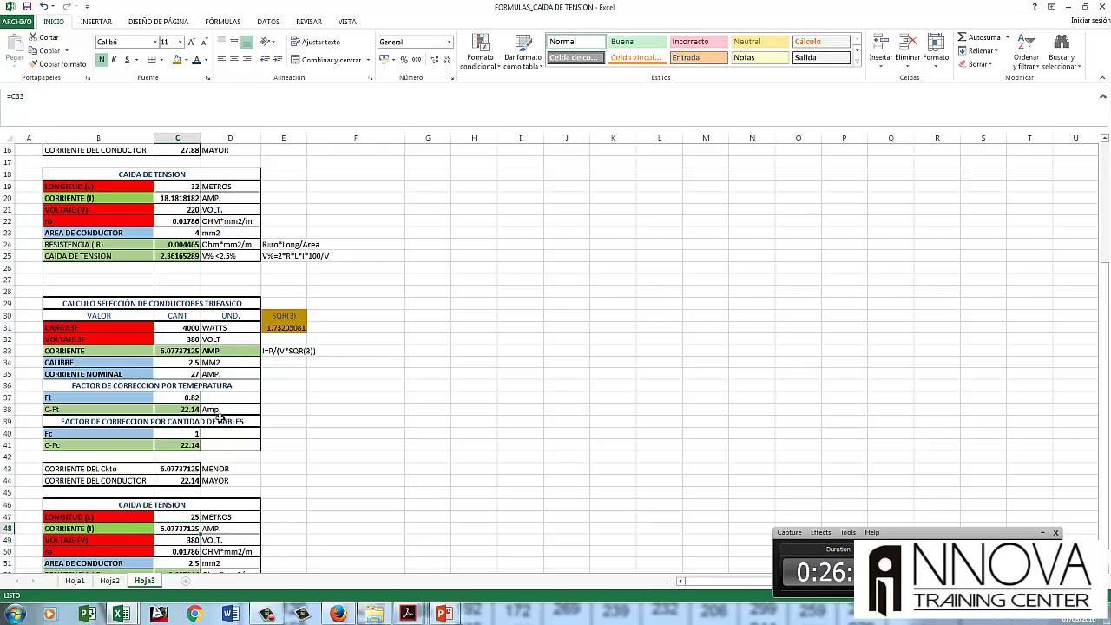
scroll(217, 545, down, 1)
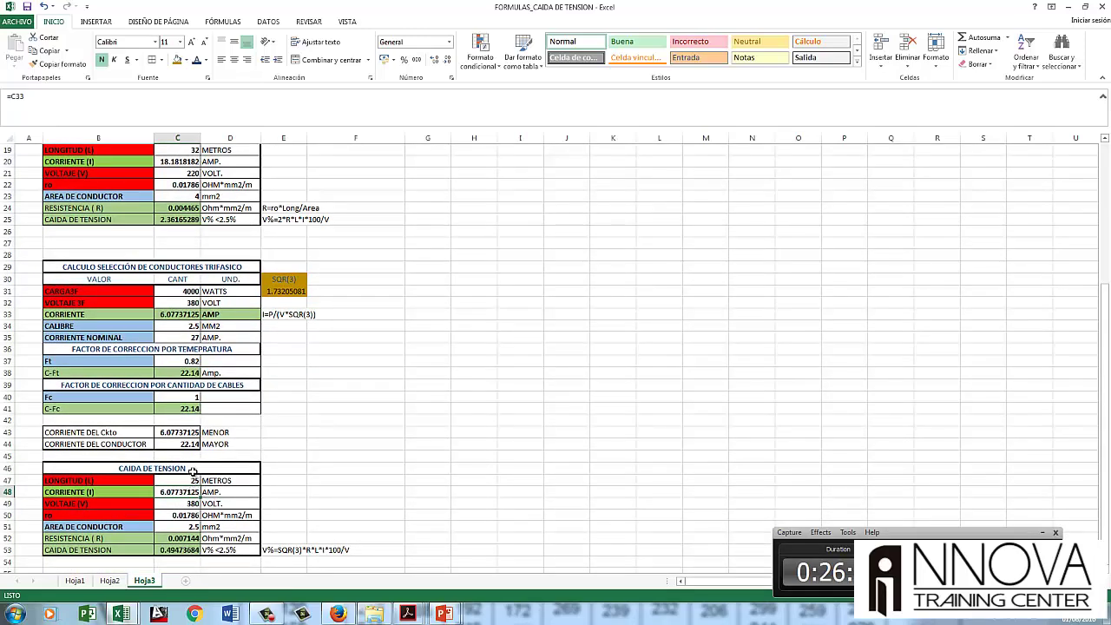
scroll(193, 469, down, 8)
scroll(195, 471, up, 8)
click(195, 480)
text(32)
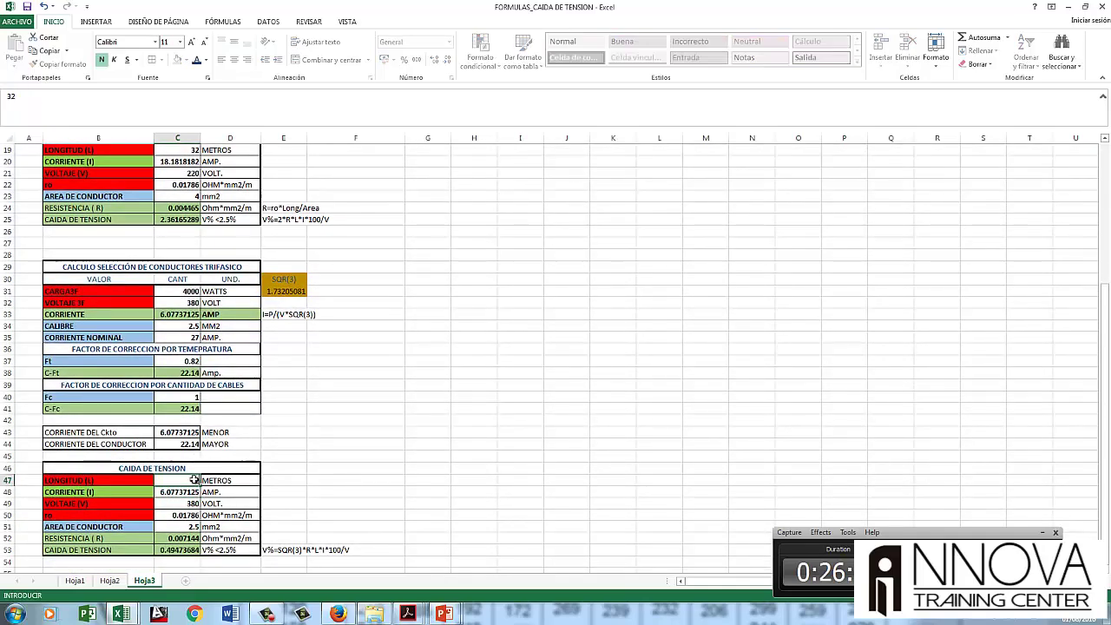
key(Return)
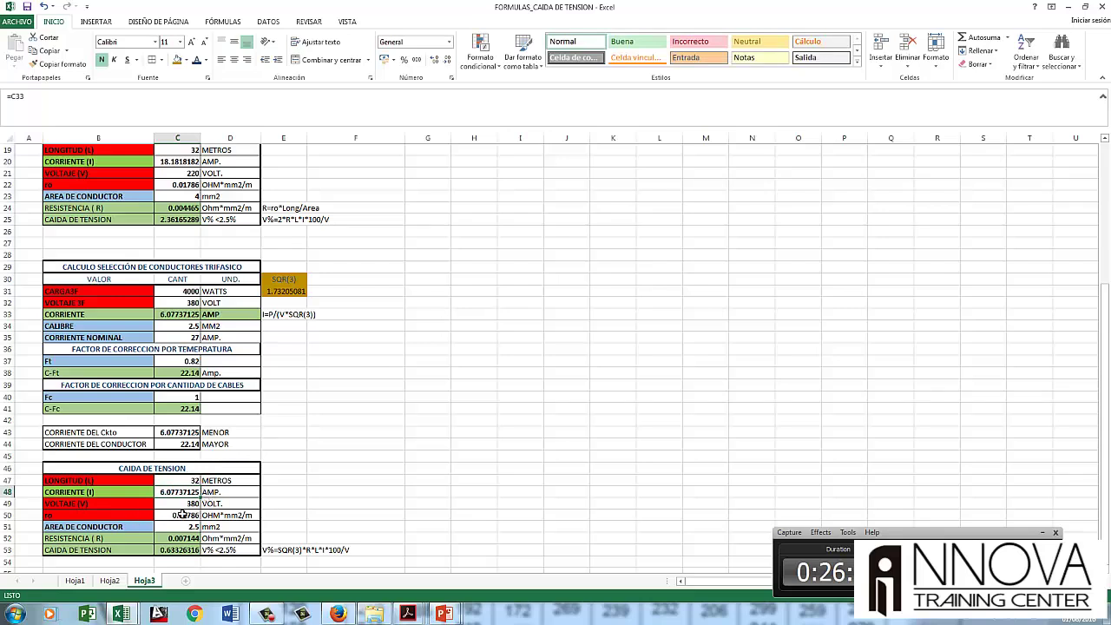
- Inspect ro in C50, AREA DE CONDUCTOR in C51 and the CAIDA DE TENSION formula in C53, and compare with the single-phase block
click(185, 516)
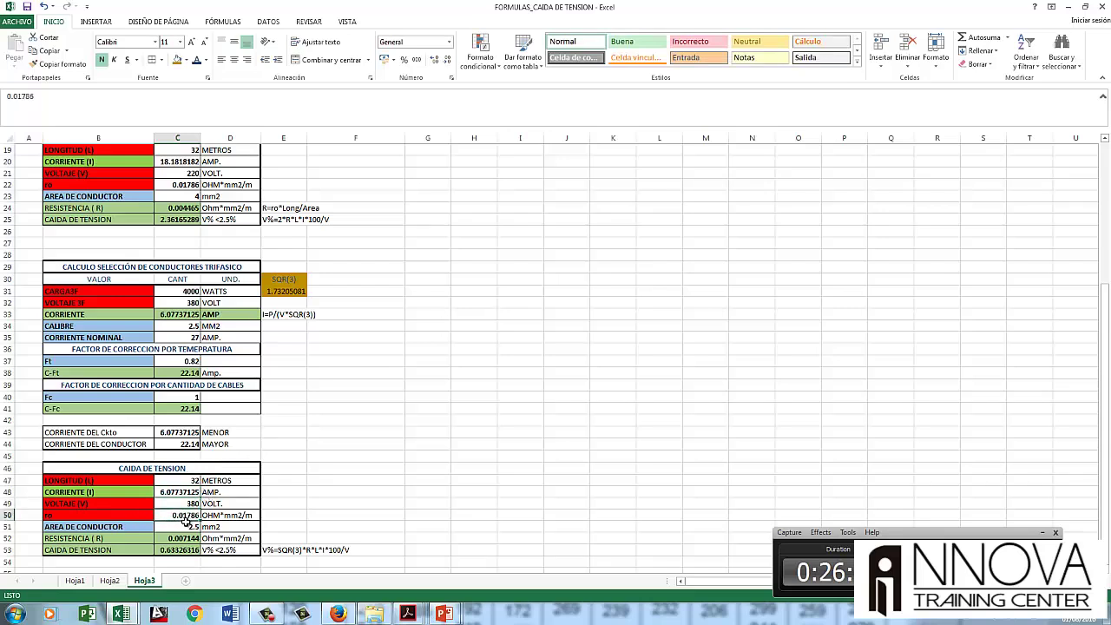
click(185, 527)
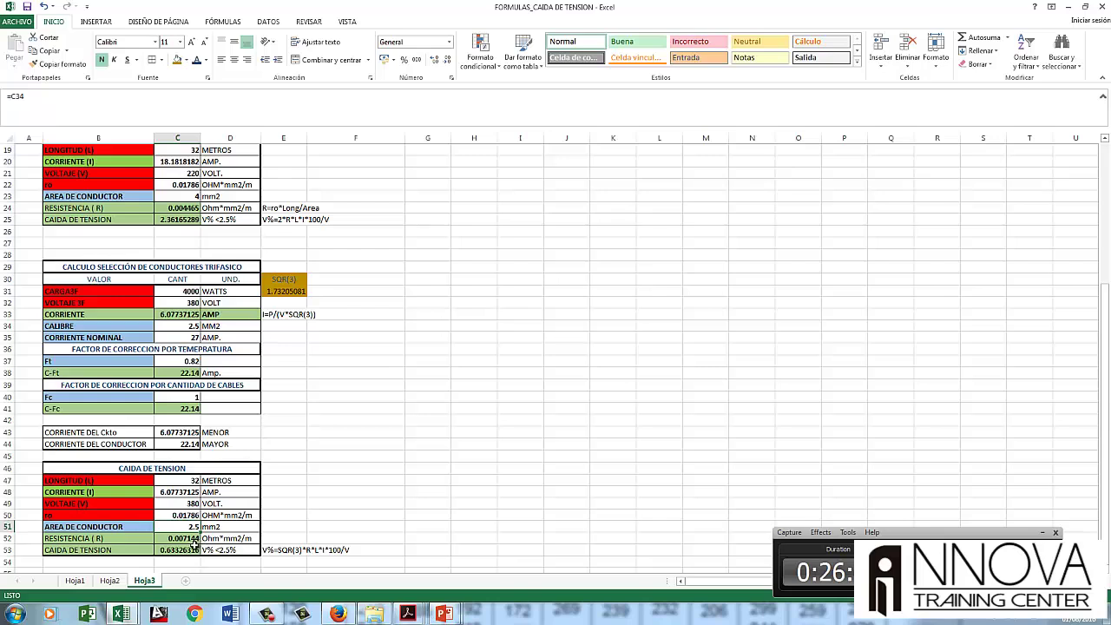
click(183, 552)
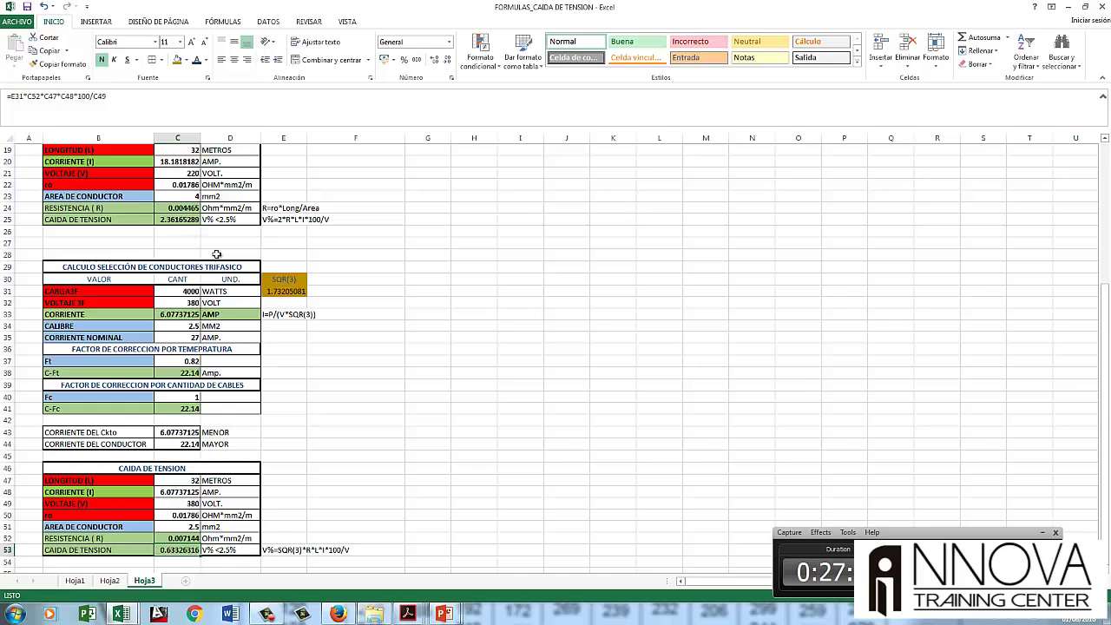
scroll(216, 253, up, 6)
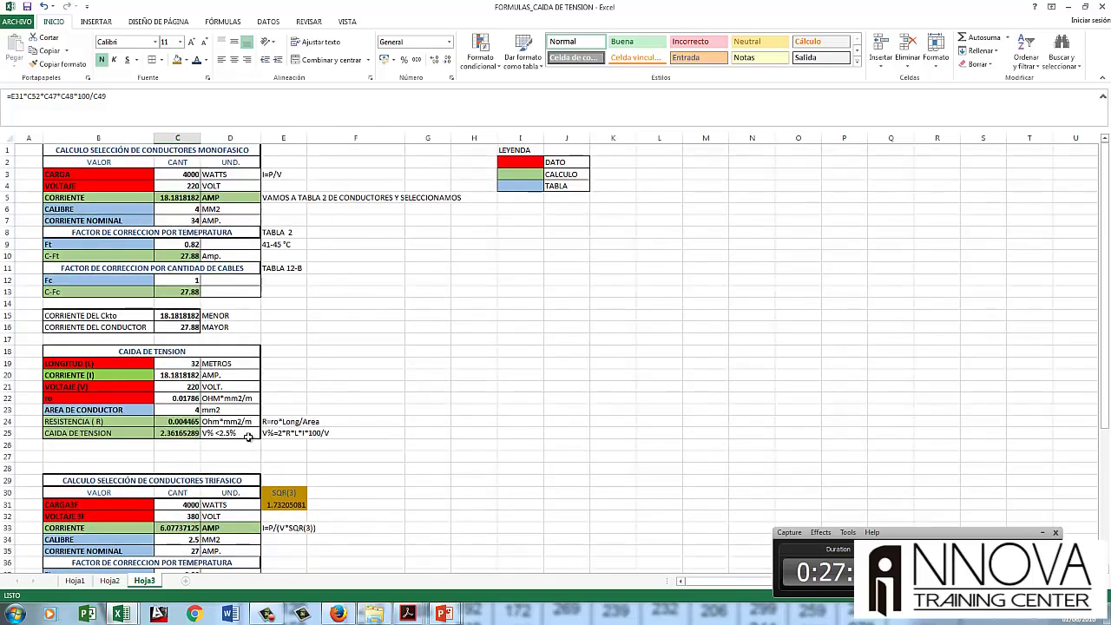
- Try 60, 80 and 150 metres as the three-phase LONGITUD (L) in C47
mouse_move(247, 435)
mouse_down()
mouse_move(161, 375)
mouse_move(78, 149)
mouse_up()
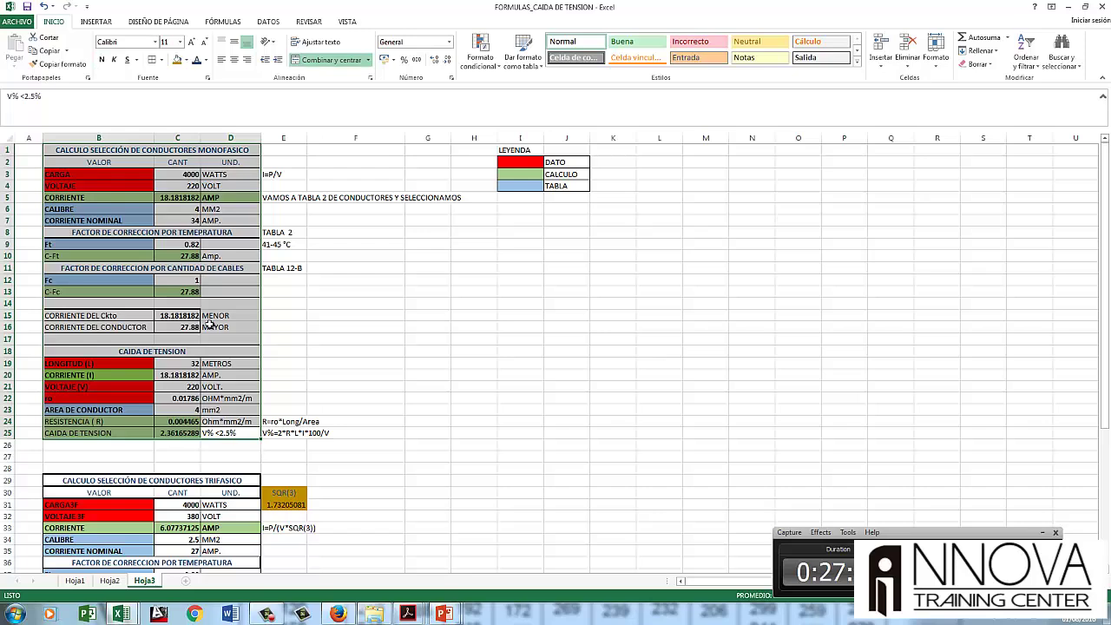
scroll(235, 374, down, 7)
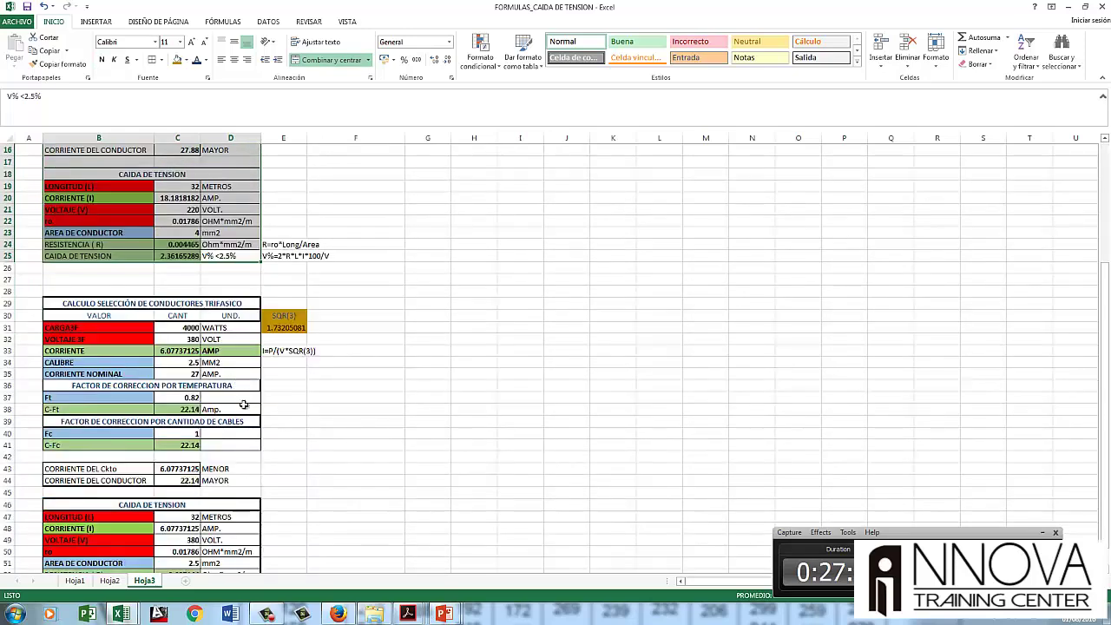
click(191, 445)
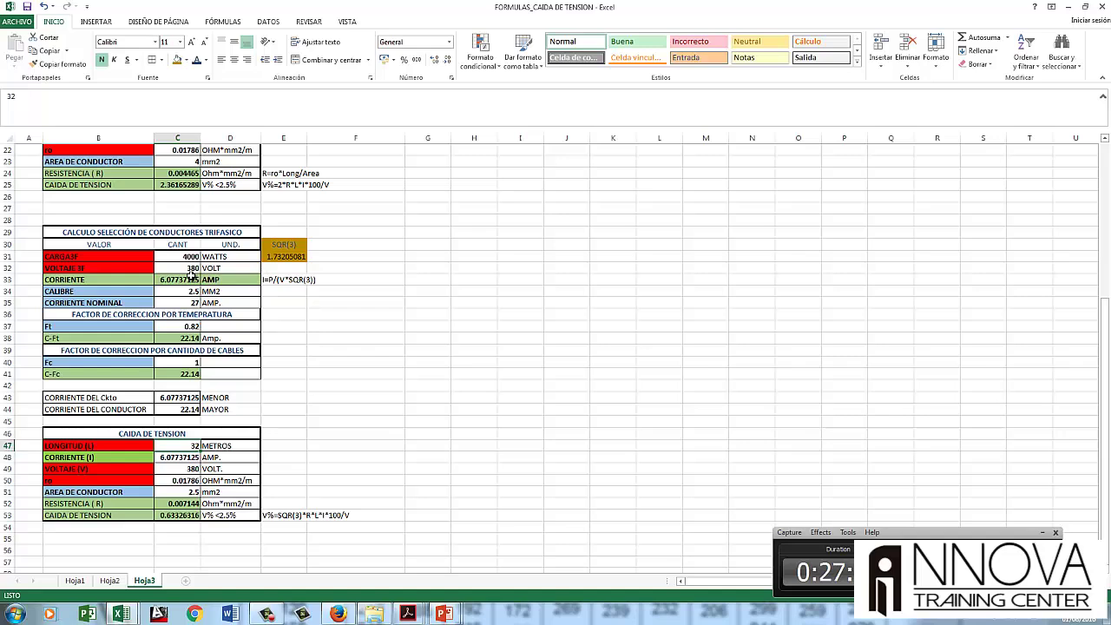
text(60)
key(Return)
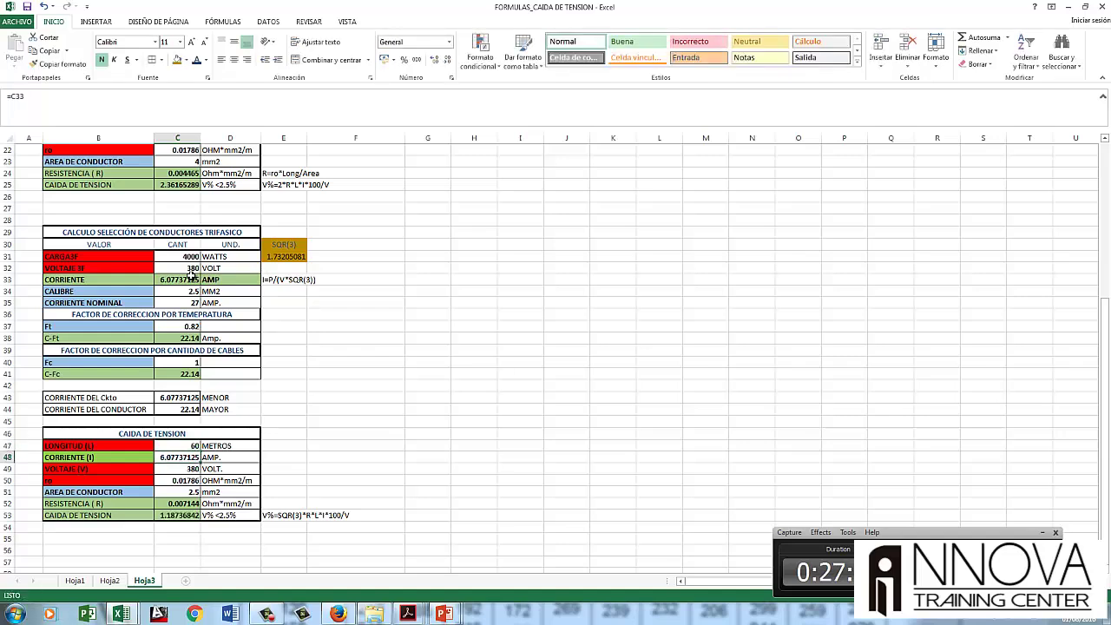
key(Up)
text(8)
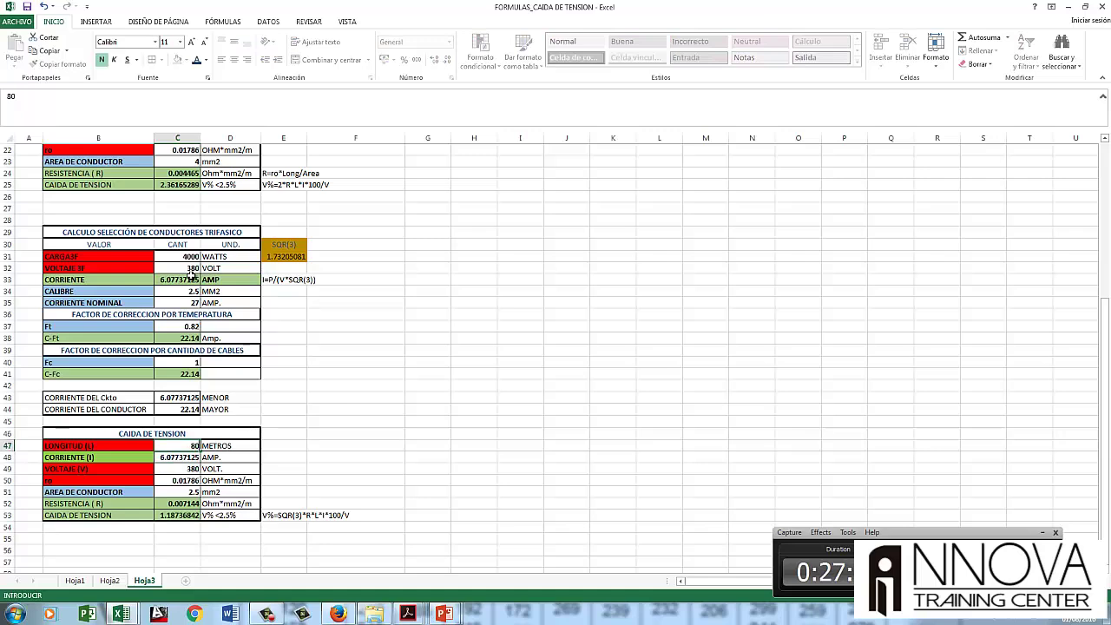
text(0)
key(Return)
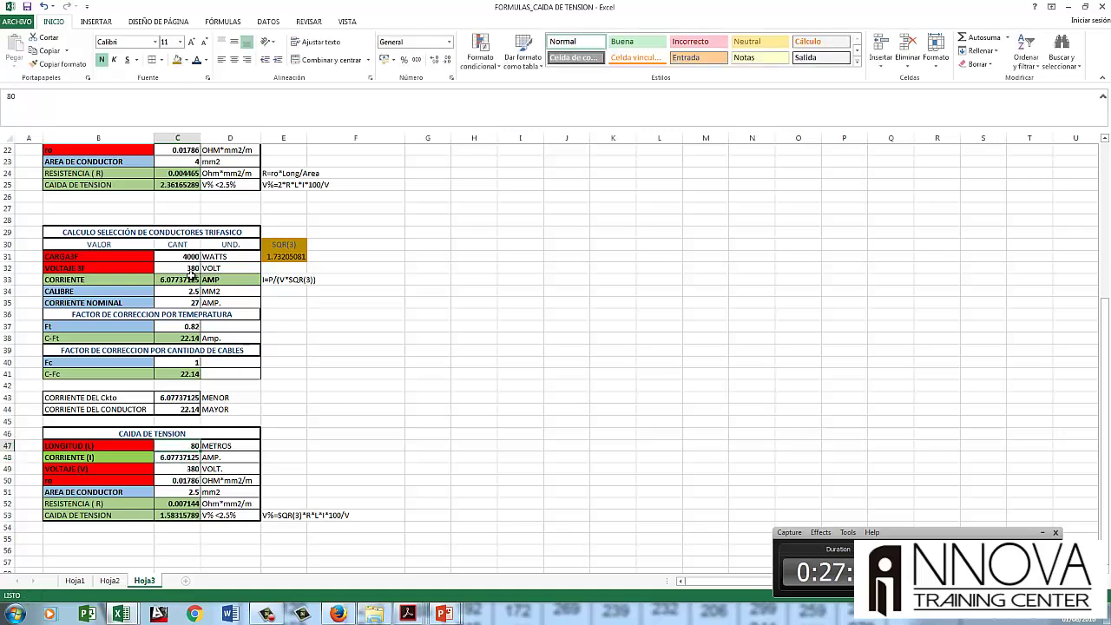
text(150)
key(Return)
- Set the three-phase LONGITUD (L) in C47 to 120 metres and check CAIDA DE TENSION in C53 against the 2.5% limit
key(Up)
text(120)
key(Return)
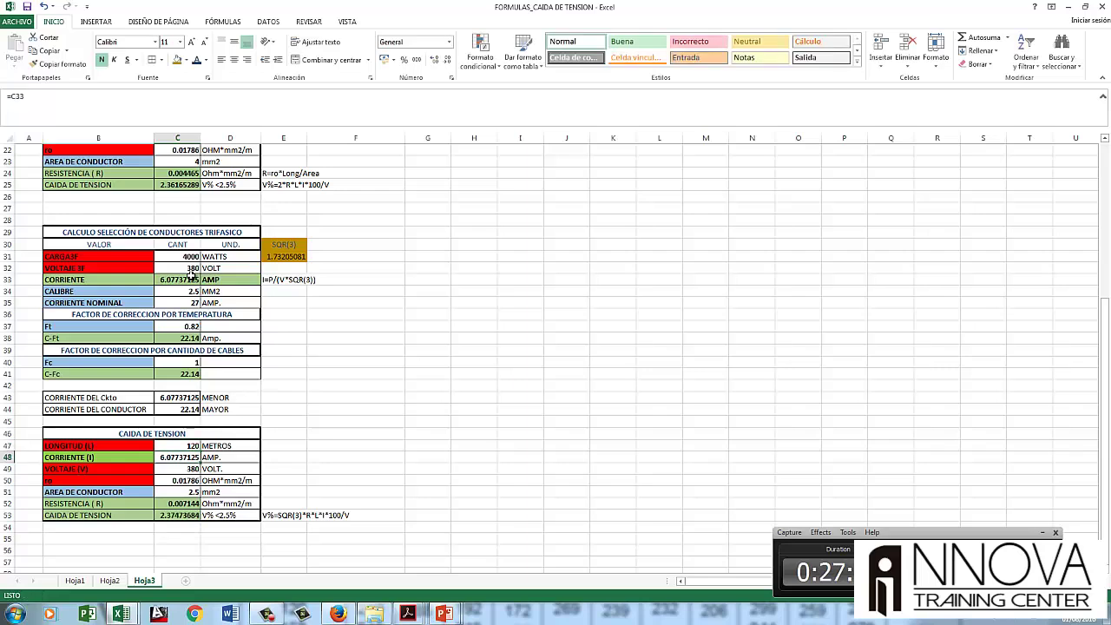
click(191, 447)
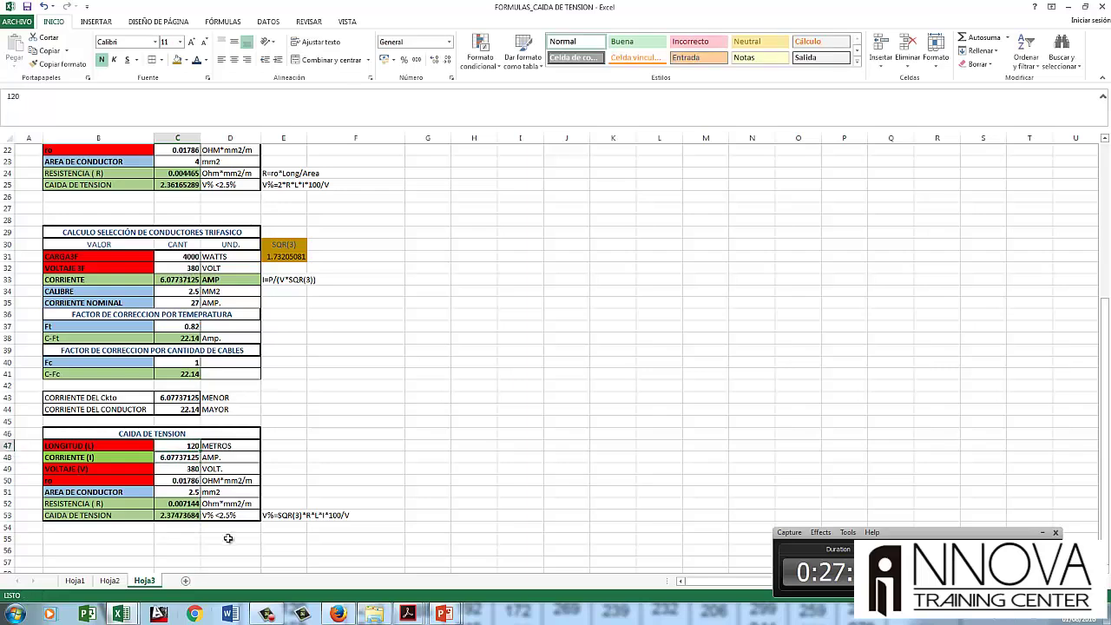
drag(230, 516, 182, 515)
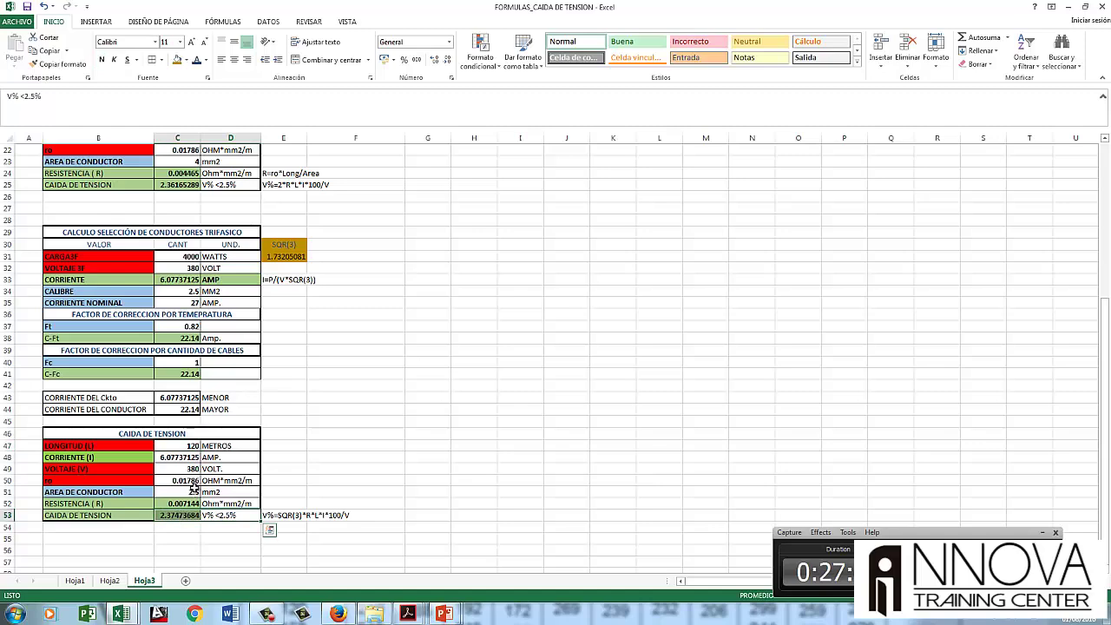
- Compare the single-phase CORRIENTE DEL Ckto in C15 with CORRIENTE DEL CONDUCTOR in C16
scroll(208, 438, up, 5)
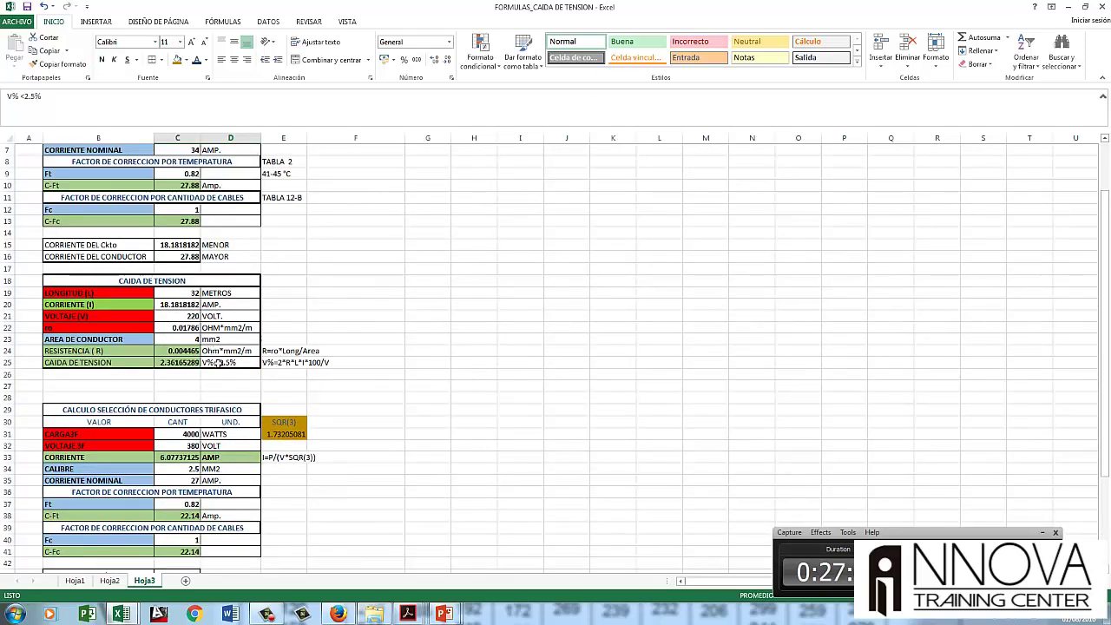
scroll(201, 304, up, 2)
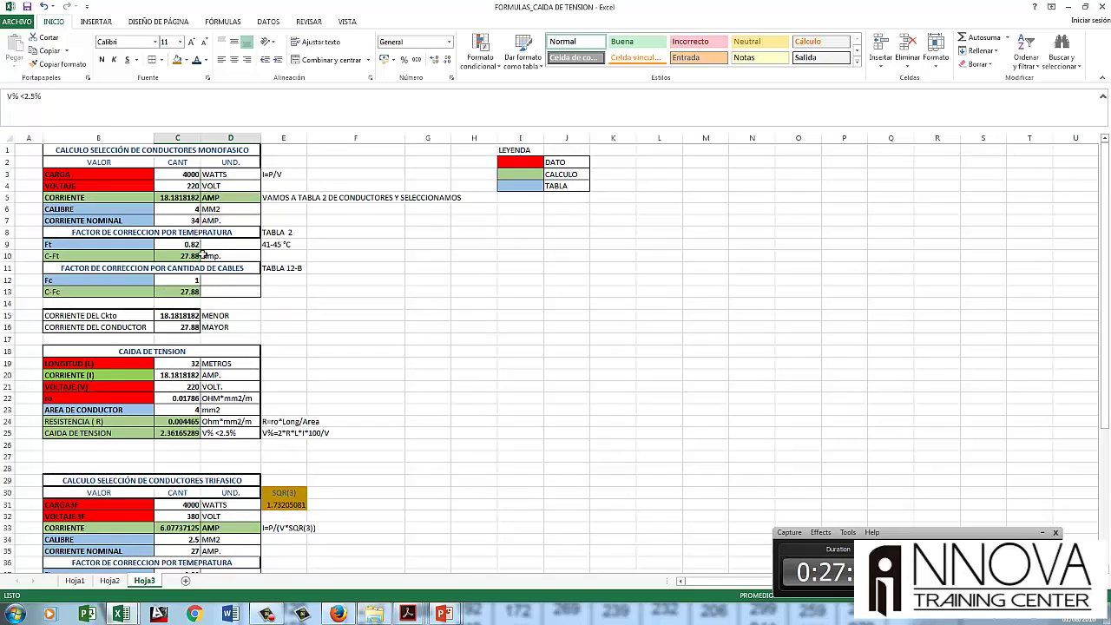
drag(193, 327, 191, 316)
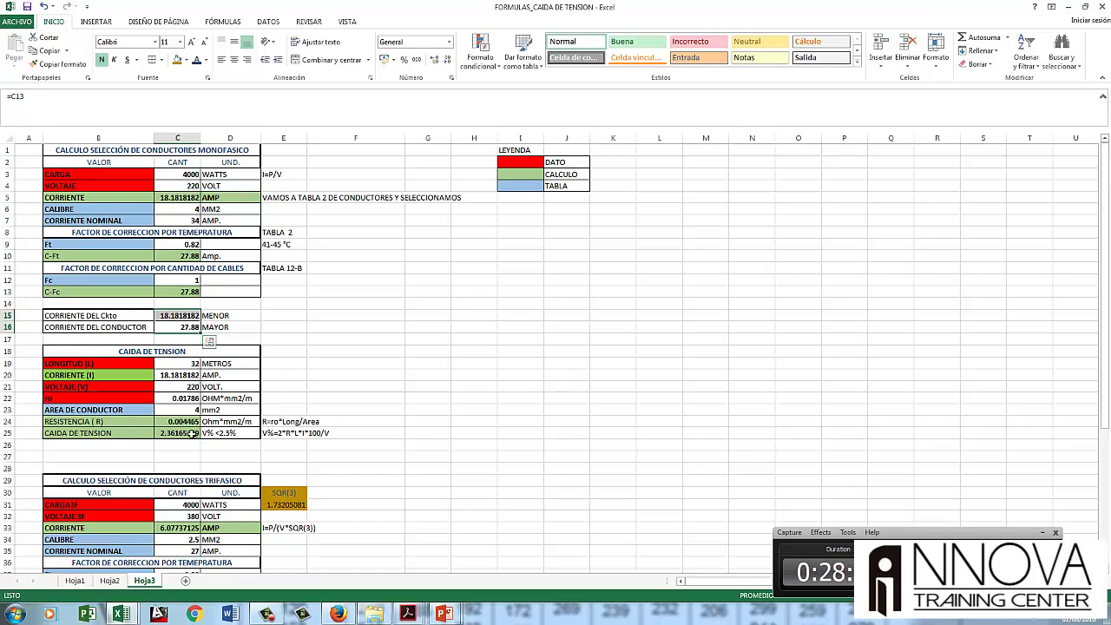
- Test a single-phase LONGITUD (L) of 35 metres in C19 against CAIDA DE TENSION in C25, and restore it to 32 metres
click(192, 364)
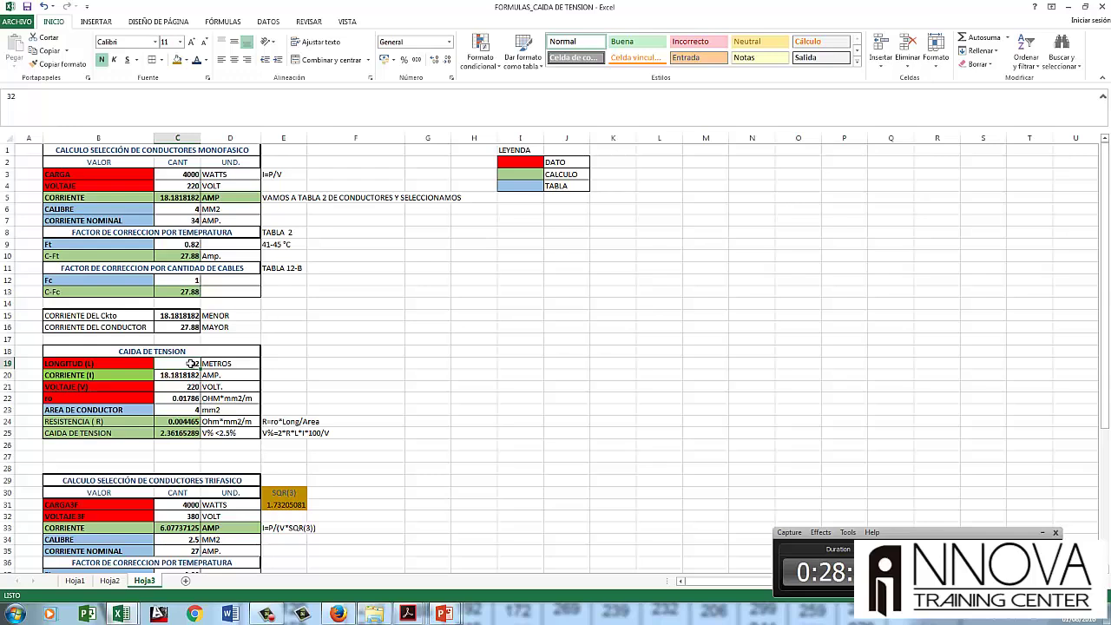
text(35)
key(Return)
click(178, 433)
click(181, 363)
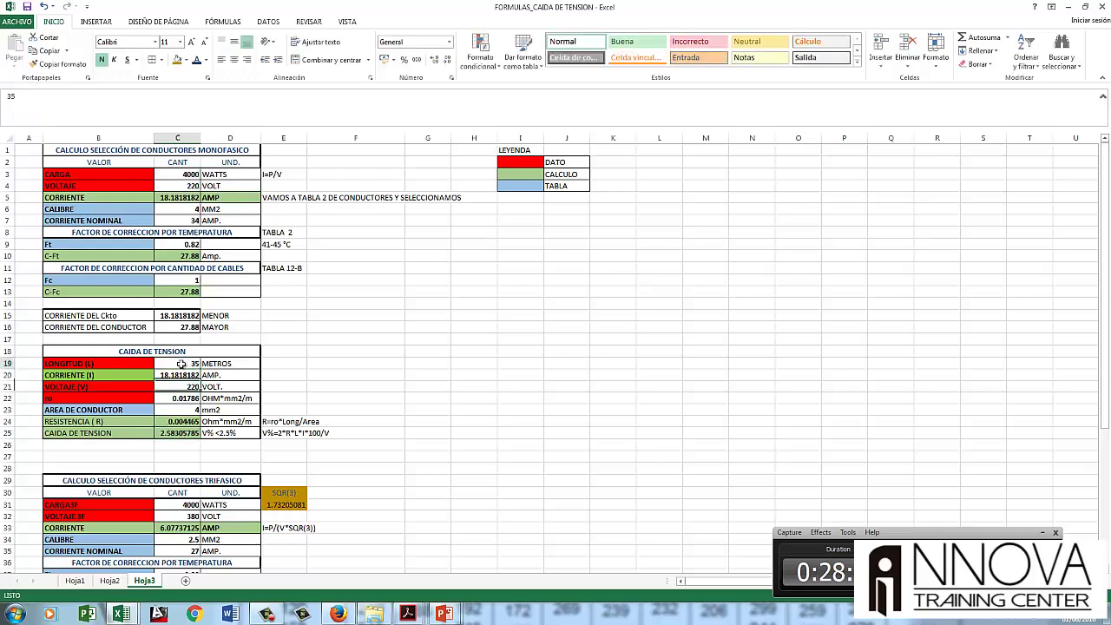
text(32)
key(Return)
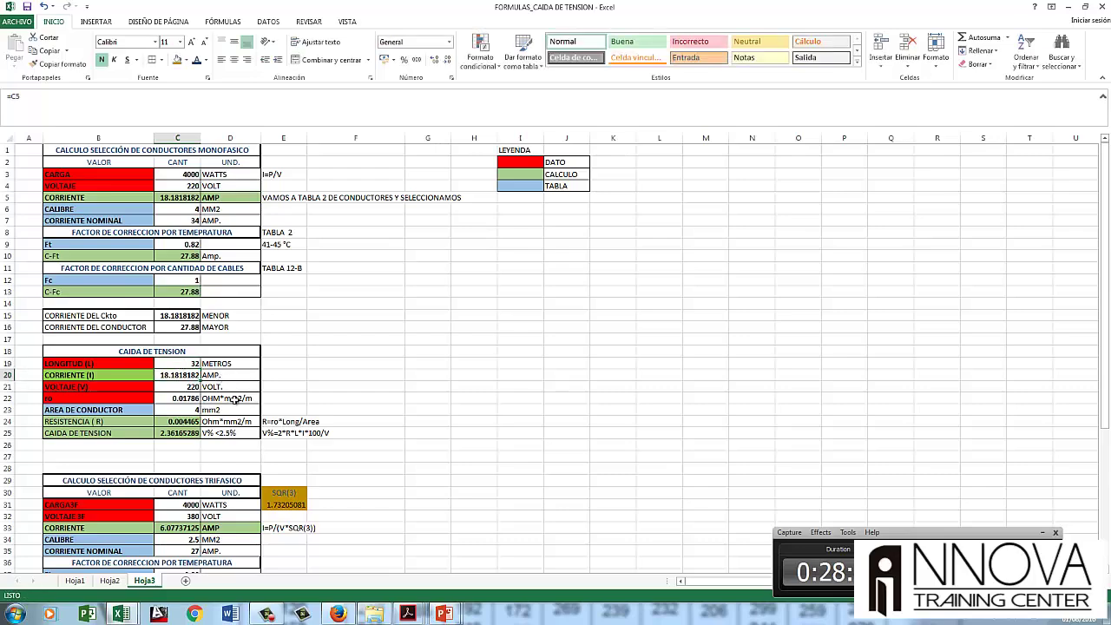
- Review the complete single-phase block in B1:E25 alongside the three-phase block in B29:E53
scroll(237, 429, down, 6)
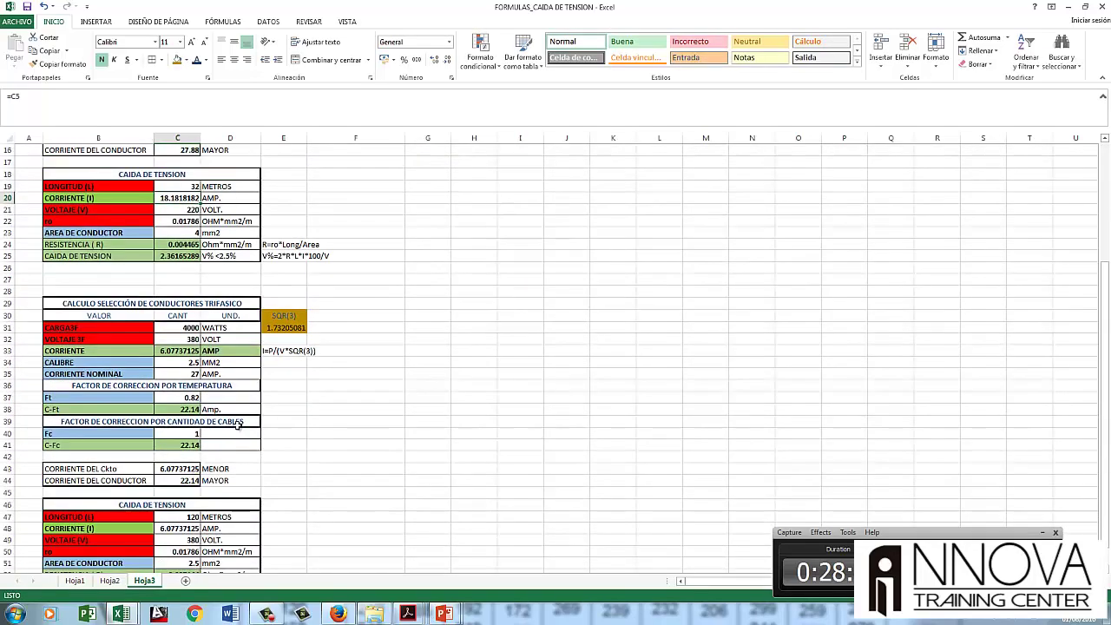
scroll(237, 424, down, 2)
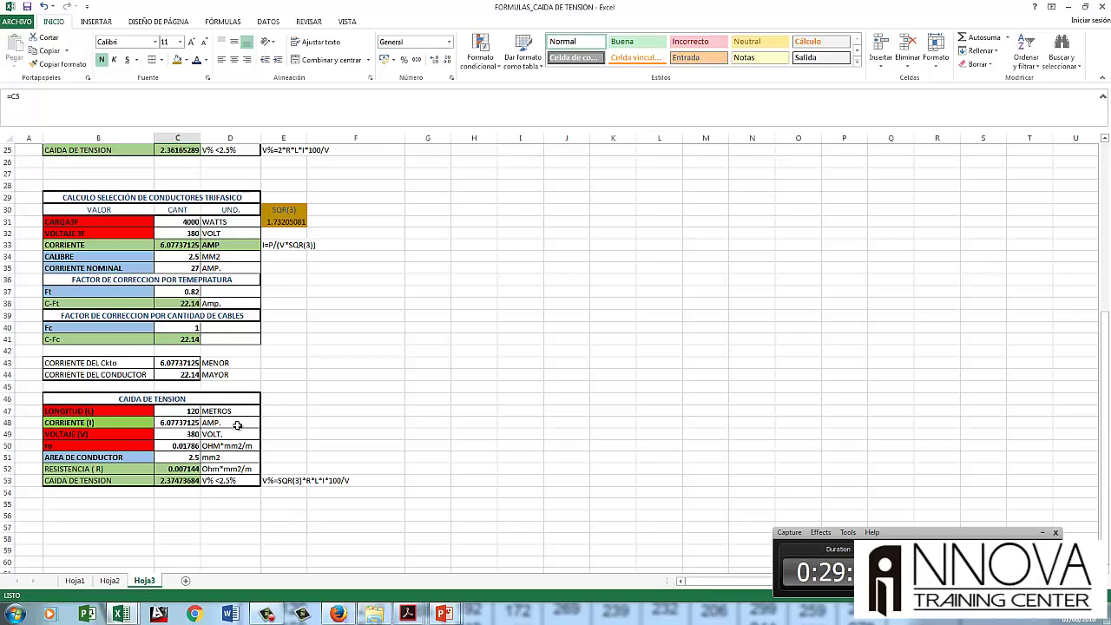
scroll(272, 496, up, 3)
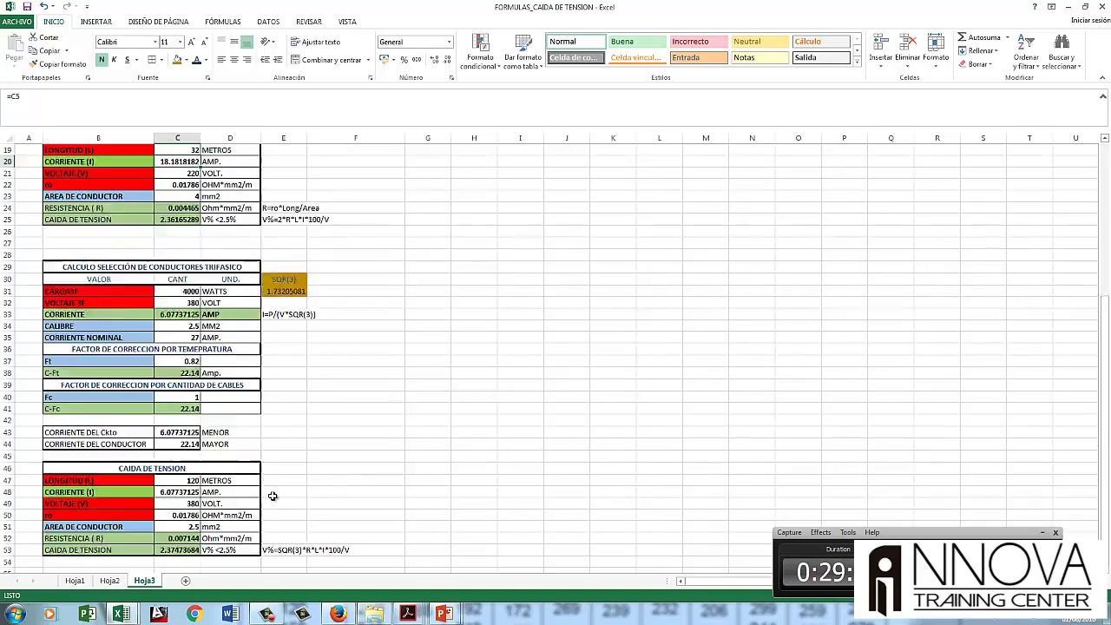
scroll(278, 485, up, 5)
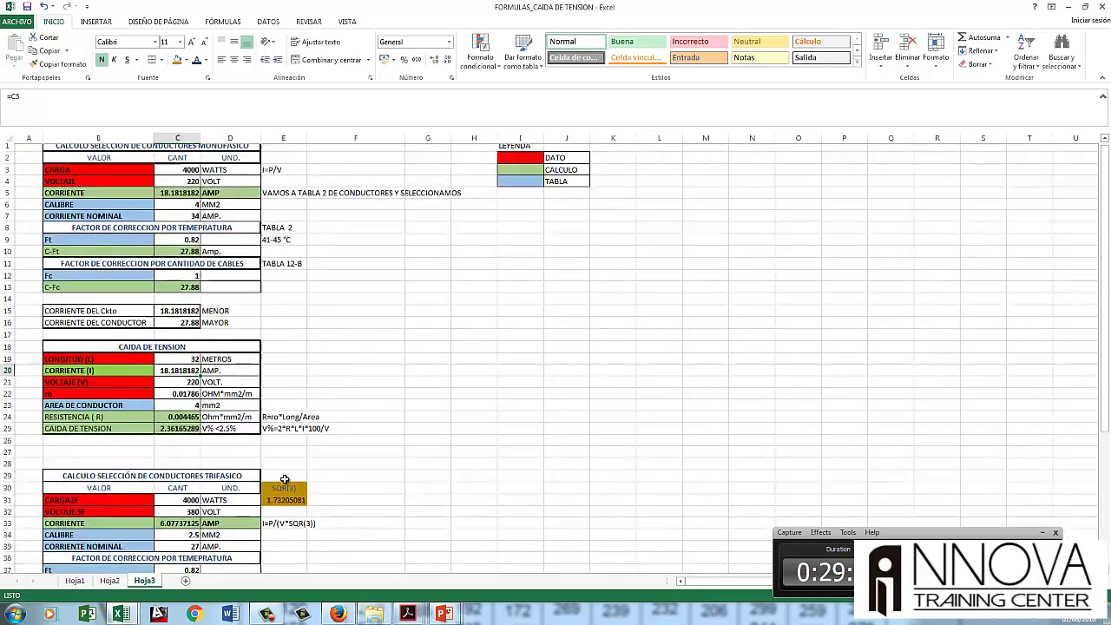
drag(87, 151, 281, 429)
scroll(283, 428, down, 9)
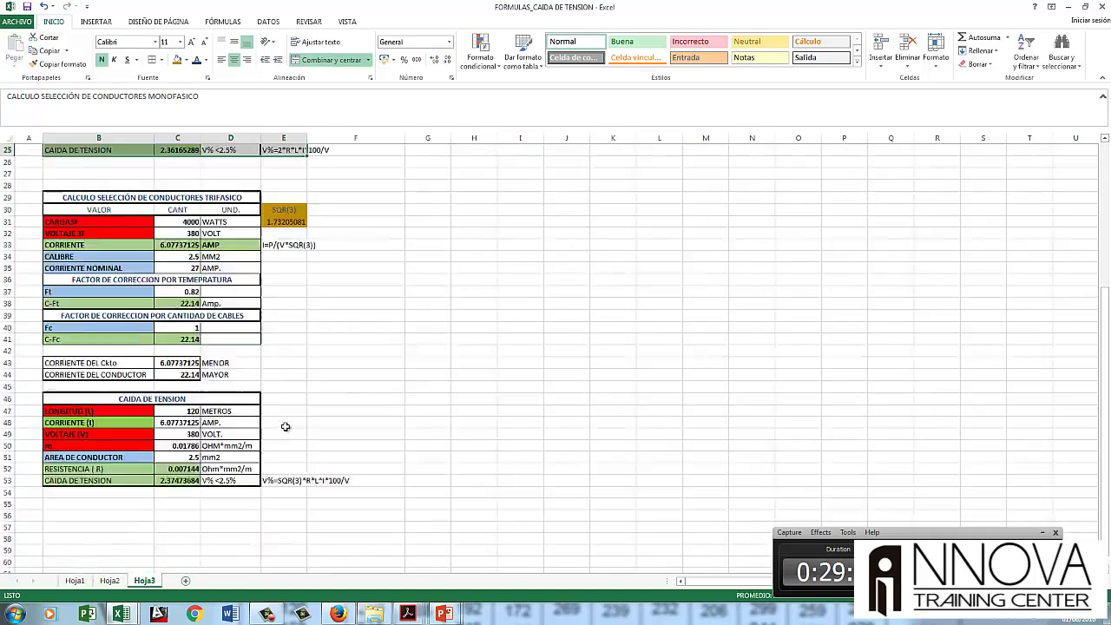
click(286, 445)
drag(243, 368, 111, 163)
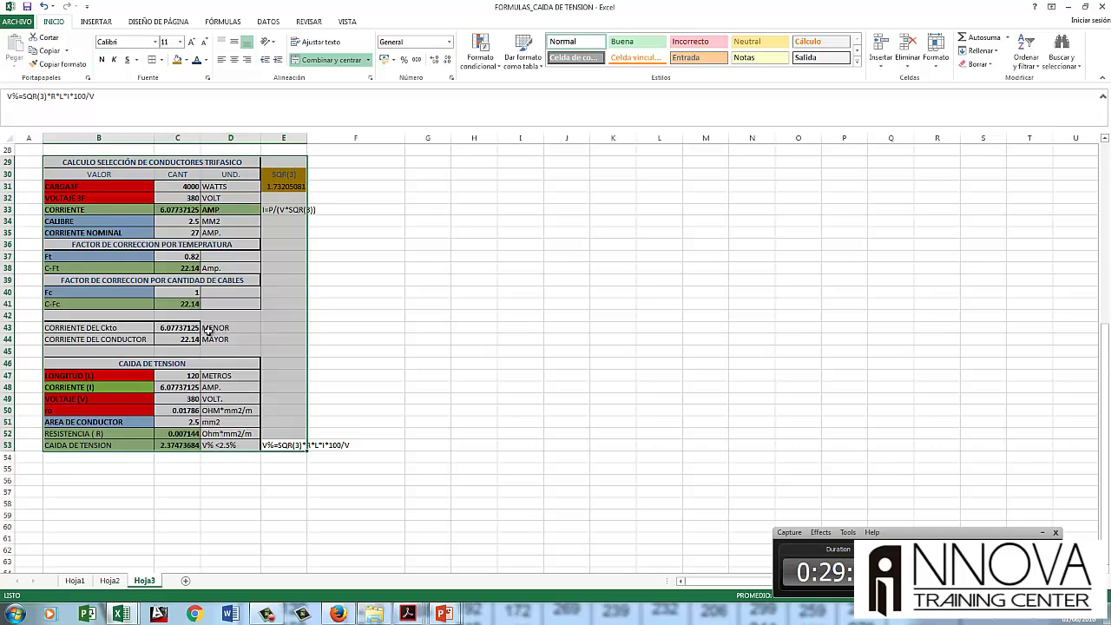
scroll(216, 348, up, 9)
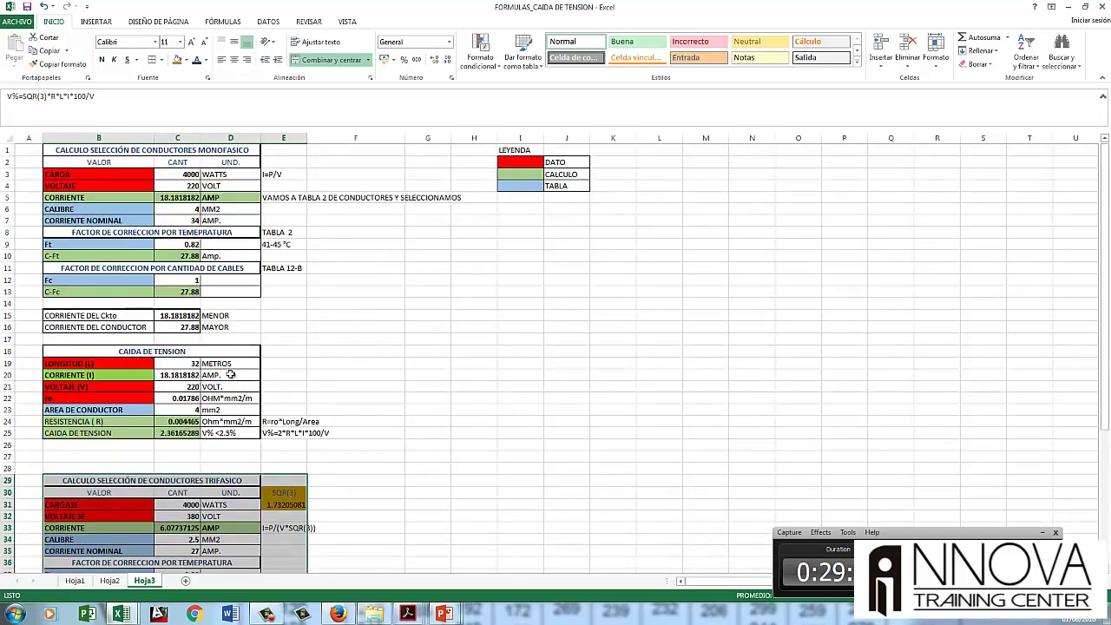
drag(286, 432, 136, 154)
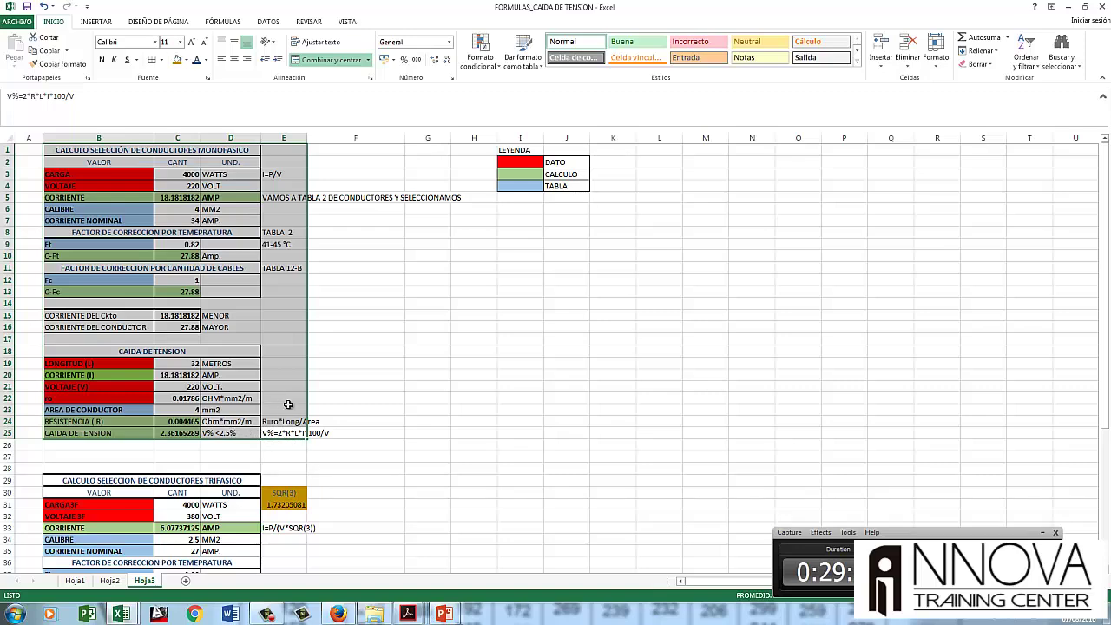
- Examine the three-phase CALIBRE, CORRIENTE NOMINAL, CORRIENTE DEL Ckto, LONGITUD and CAIDA DE TENSION cells, and compare them with the single-phase block
scroll(314, 412, down, 2)
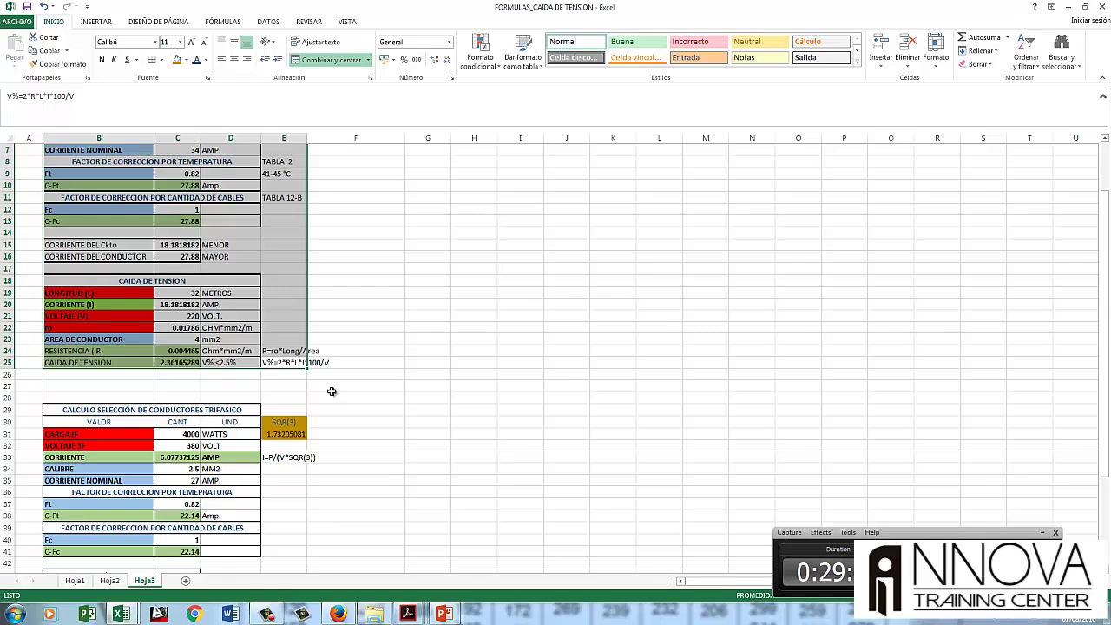
scroll(330, 411, down, 4)
scroll(152, 285, down, 2)
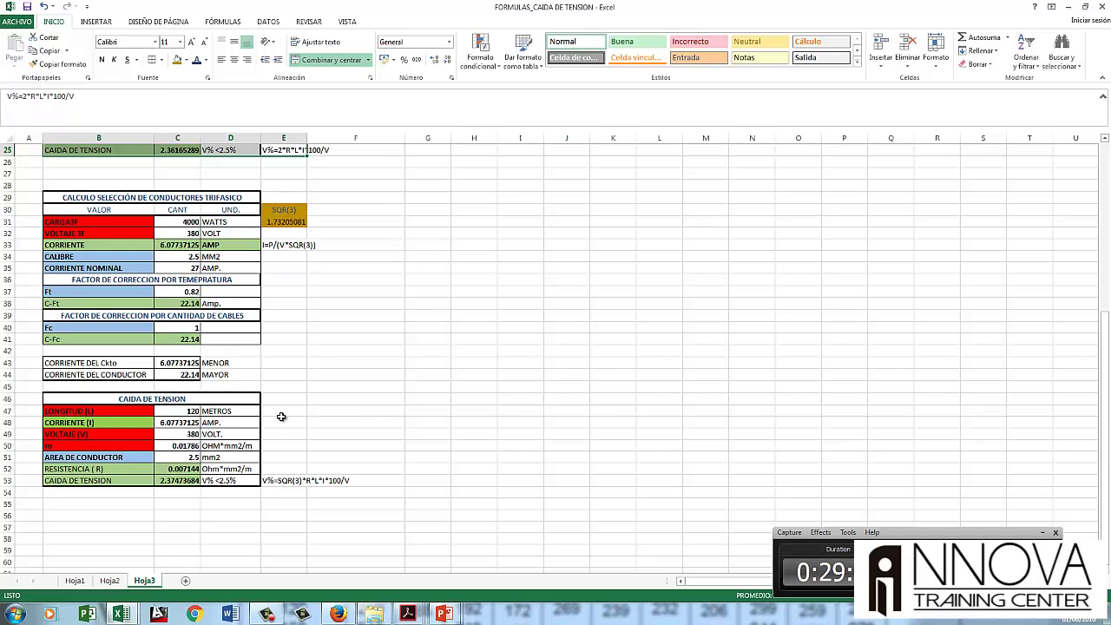
mouse_move(288, 479)
mouse_down()
mouse_move(154, 457)
mouse_move(118, 488)
mouse_up()
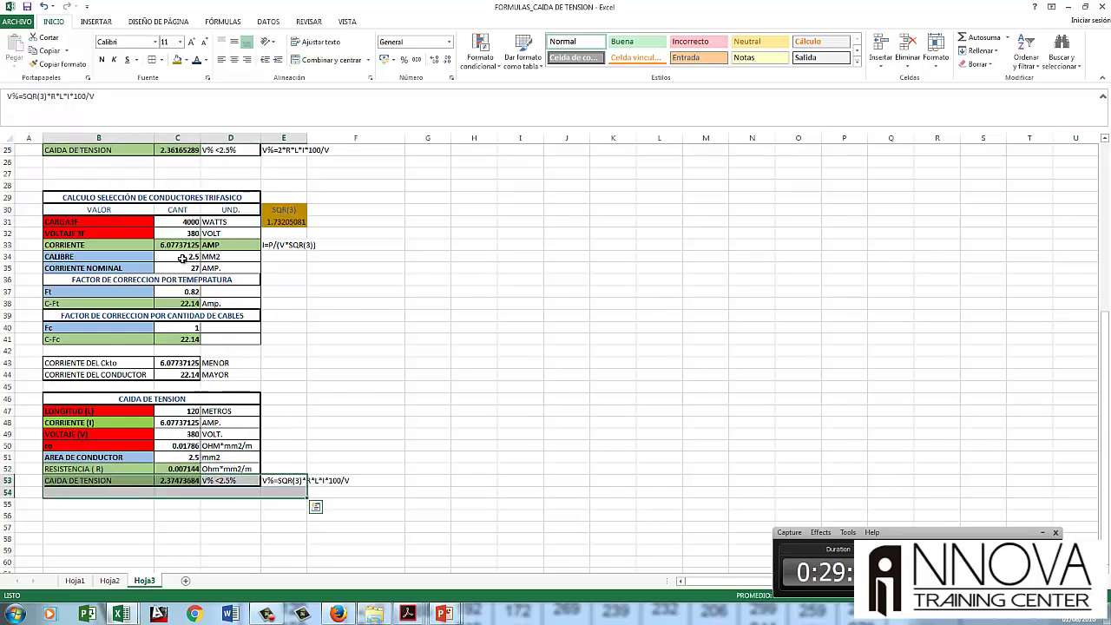
drag(184, 257, 185, 269)
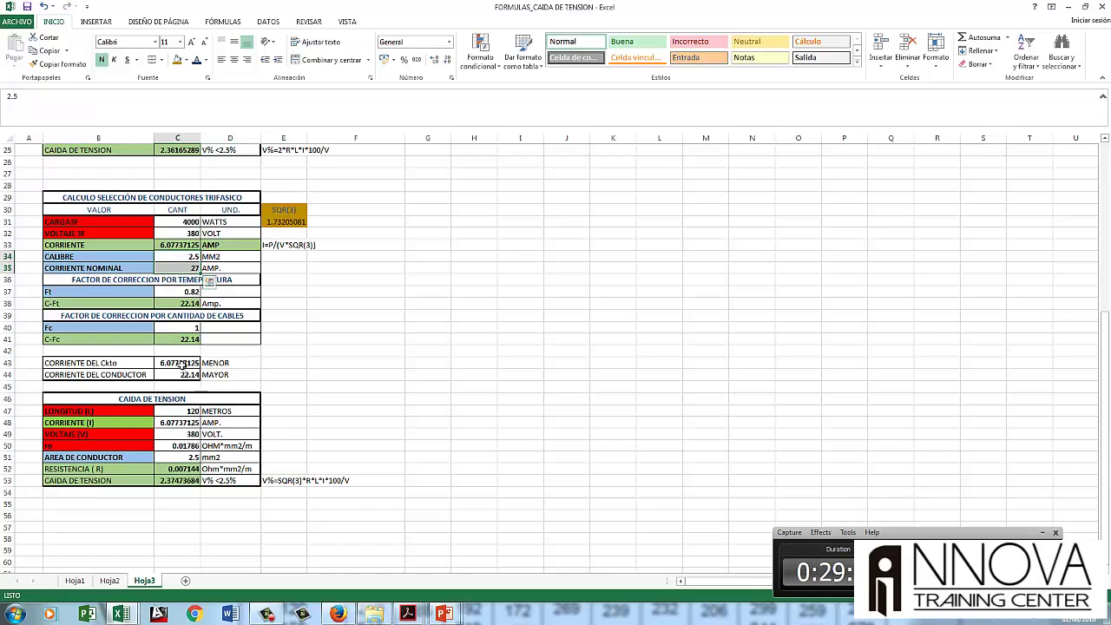
click(182, 362)
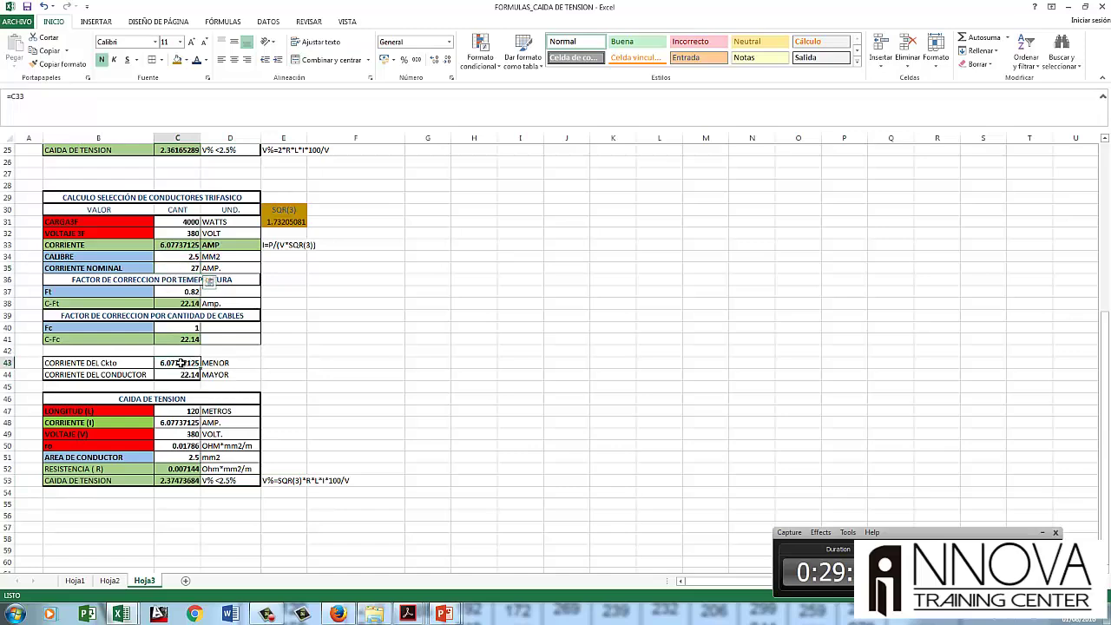
click(186, 479)
click(189, 411)
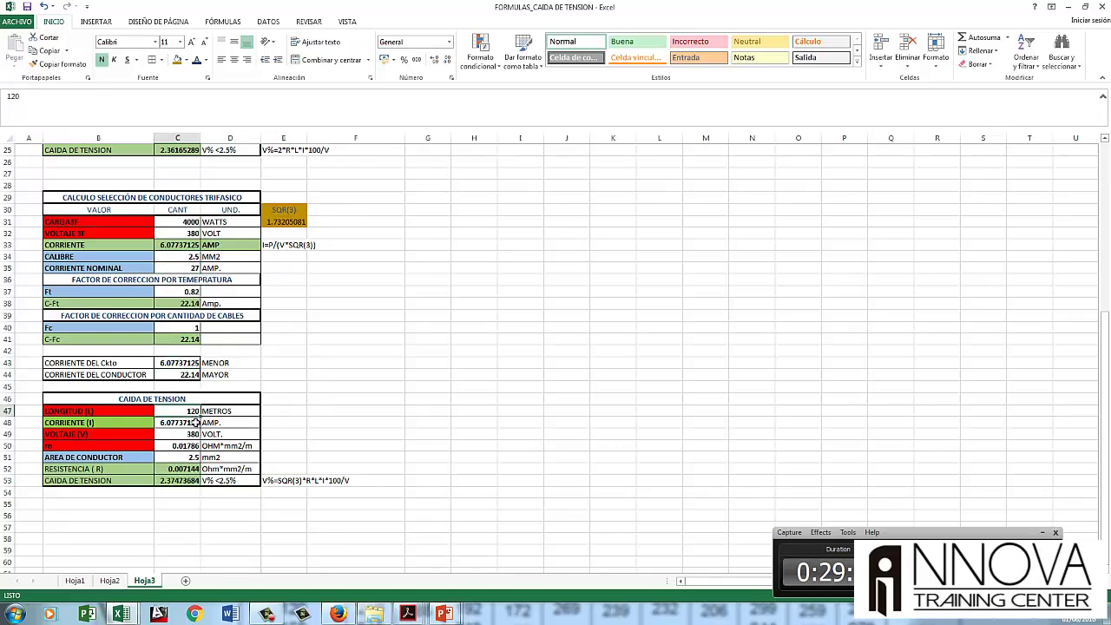
scroll(204, 427, up, 1)
scroll(206, 428, up, 2)
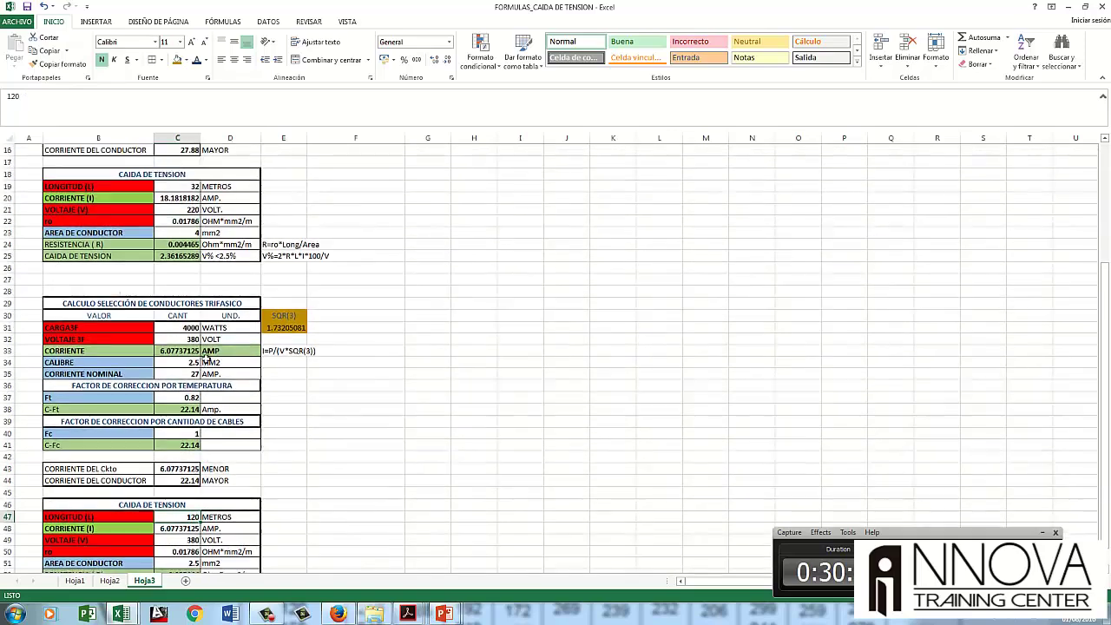
scroll(206, 518, up, 4)
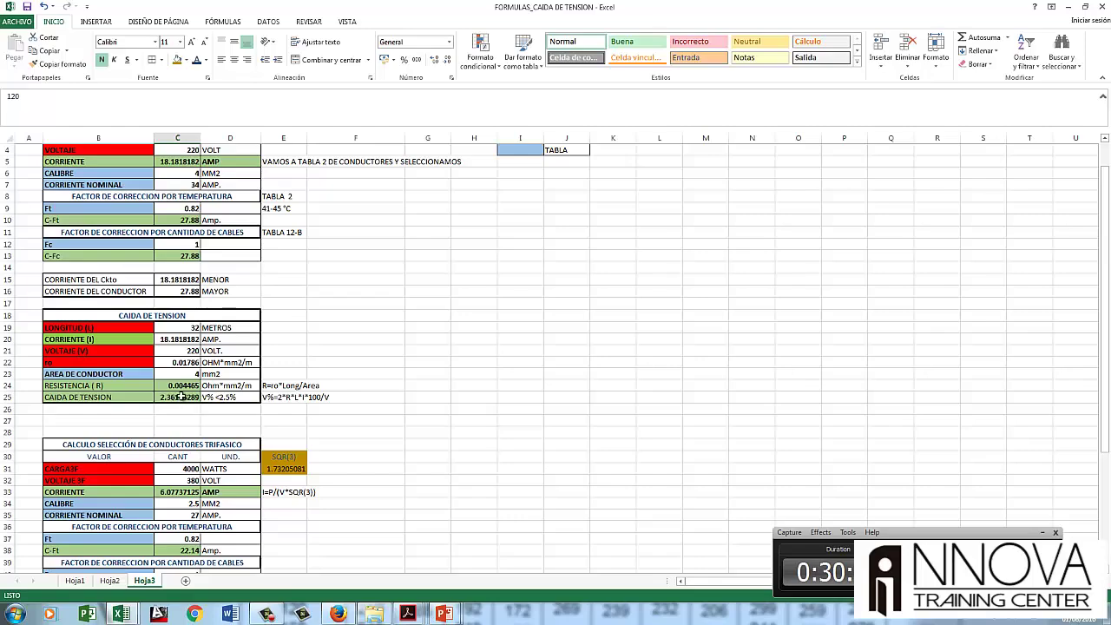
scroll(180, 396, down, 1)
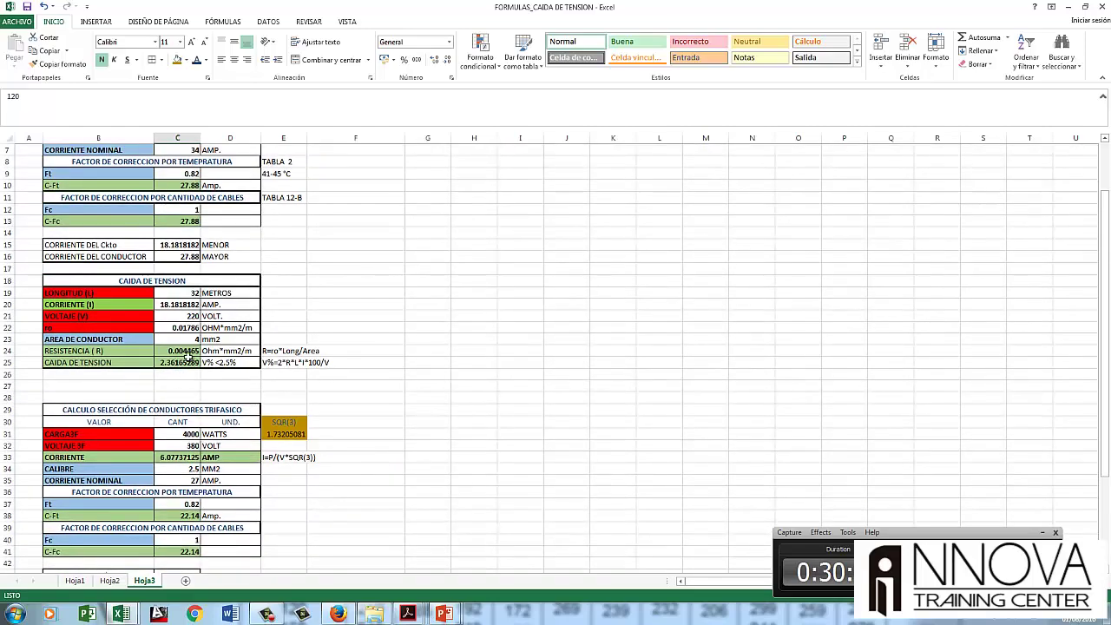
scroll(186, 356, down, 5)
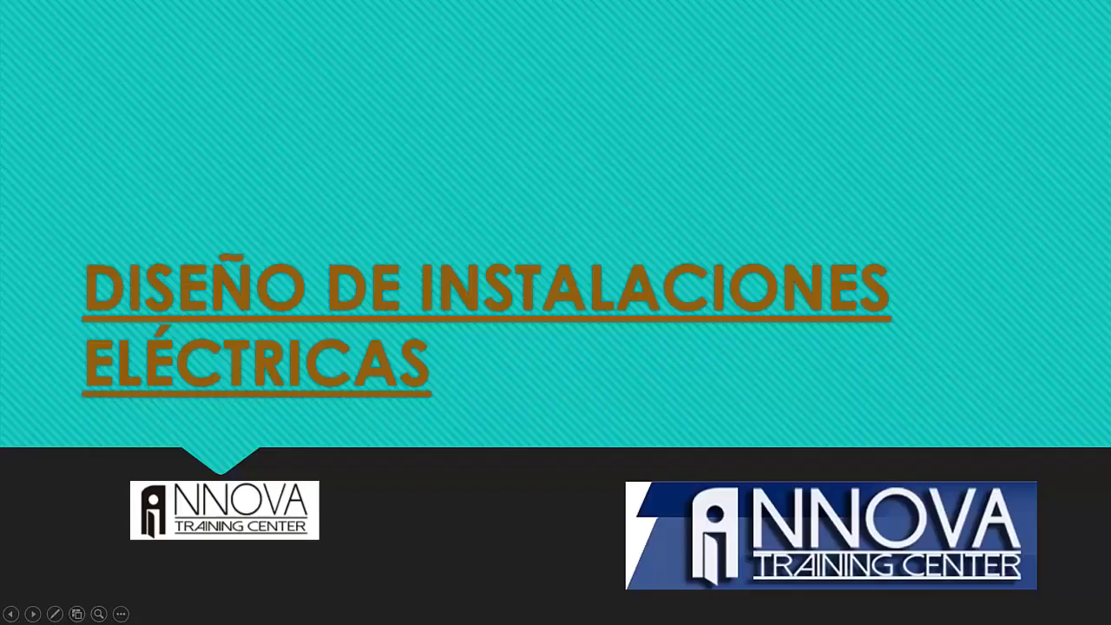